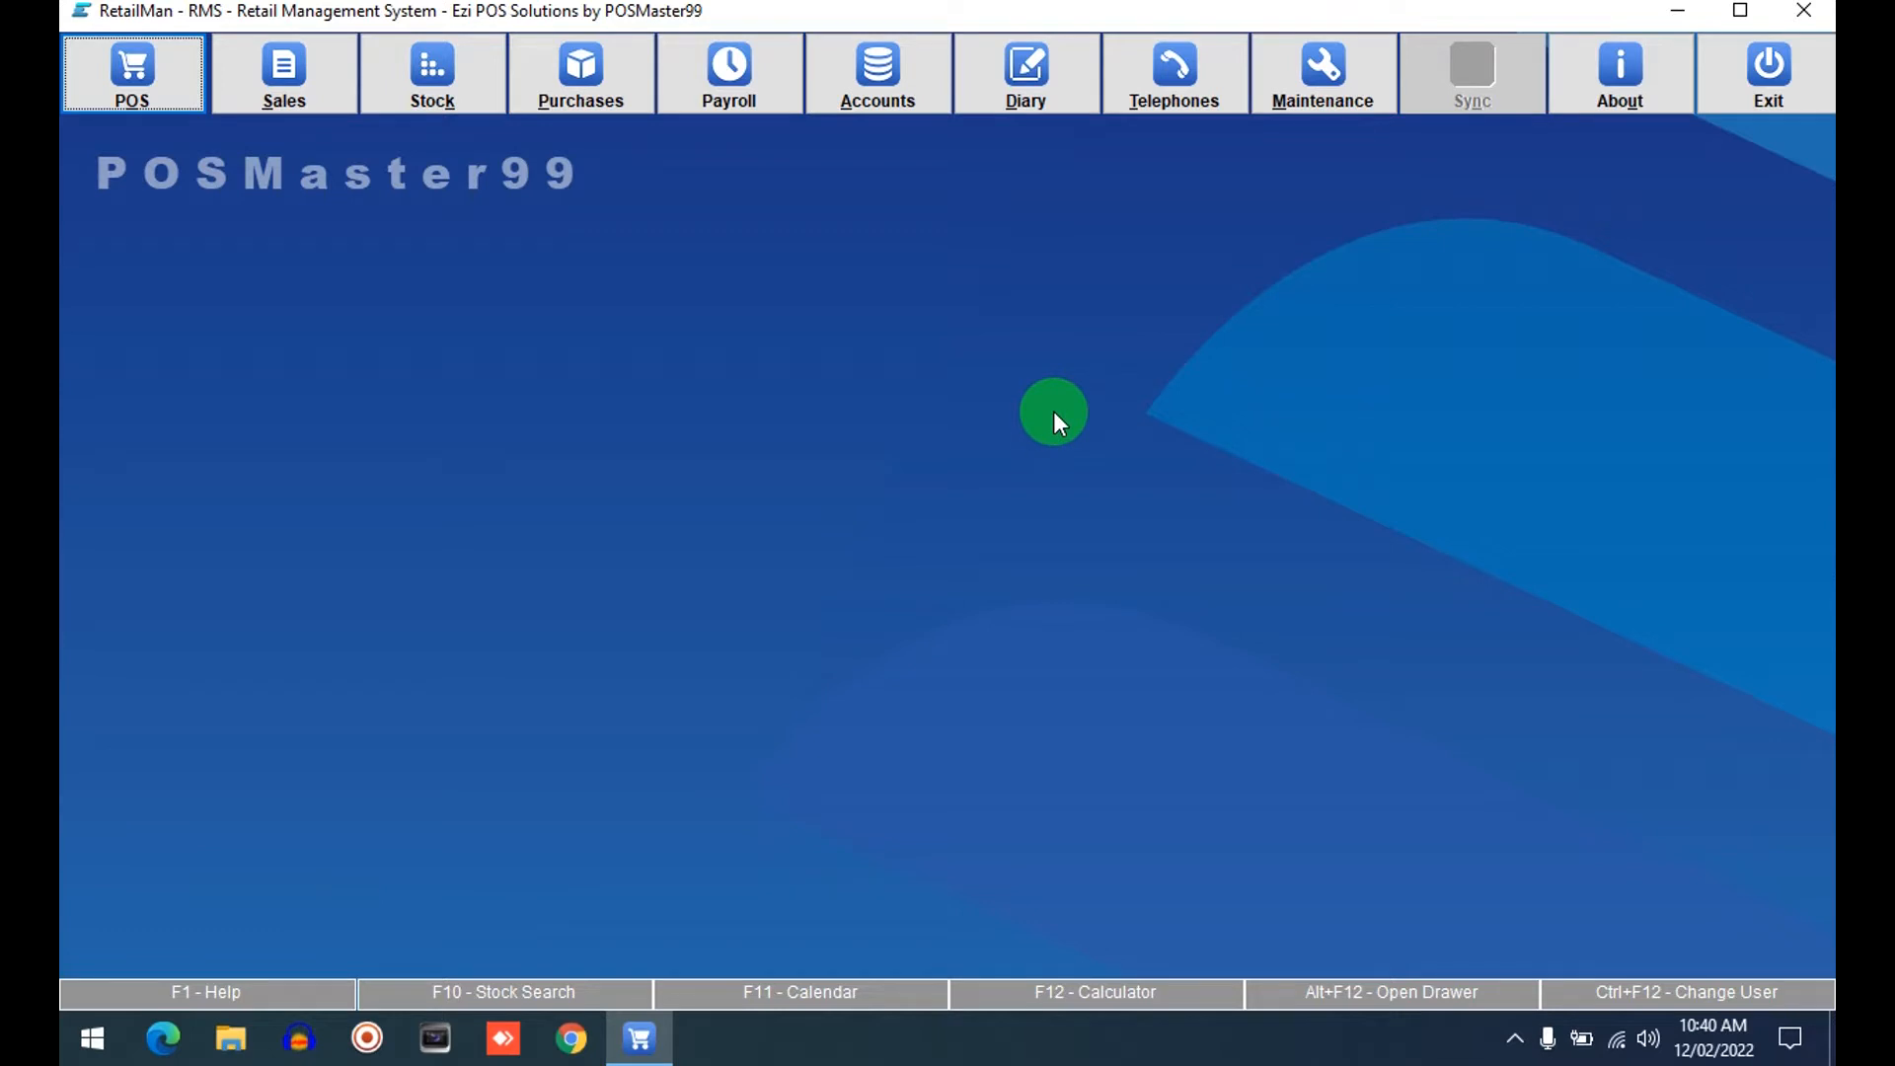
Start a new stock card with part number 6001 and item details PANADOL TABLET 1PCS.
click(475, 85)
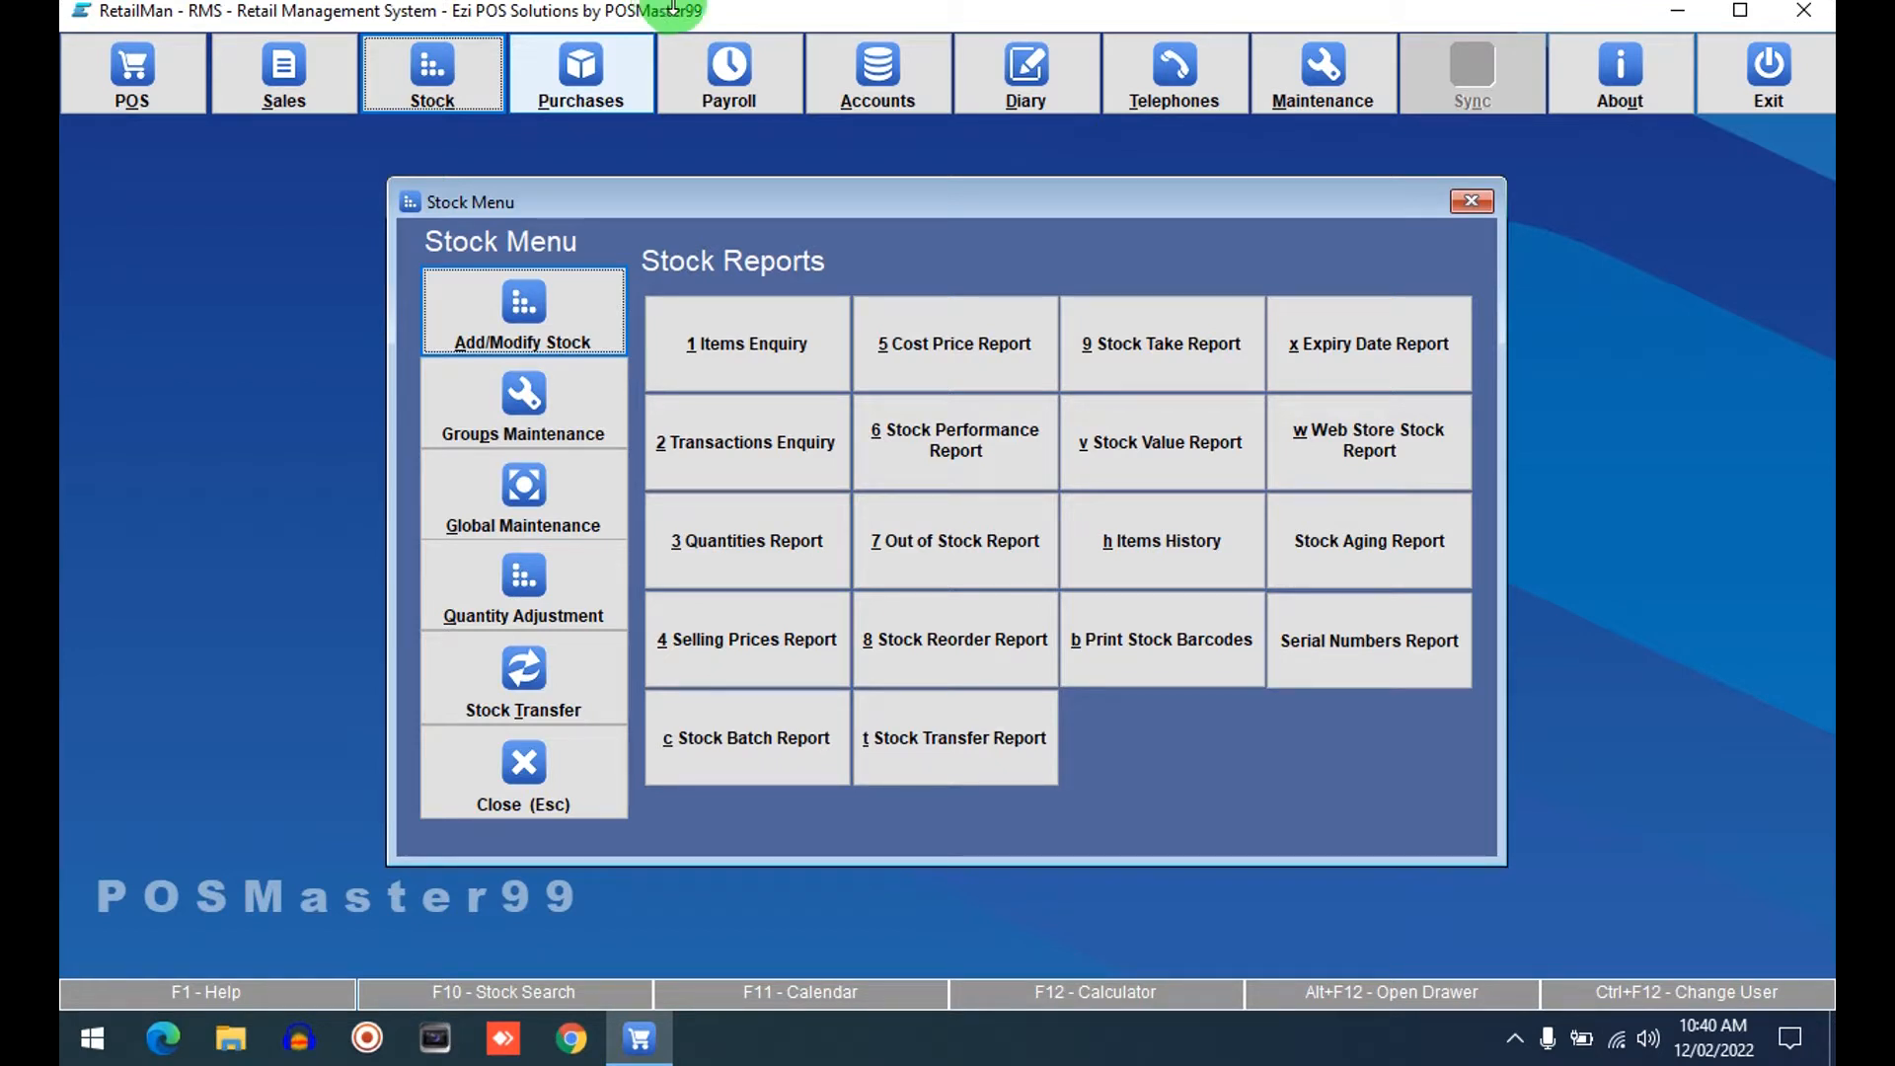
click(524, 305)
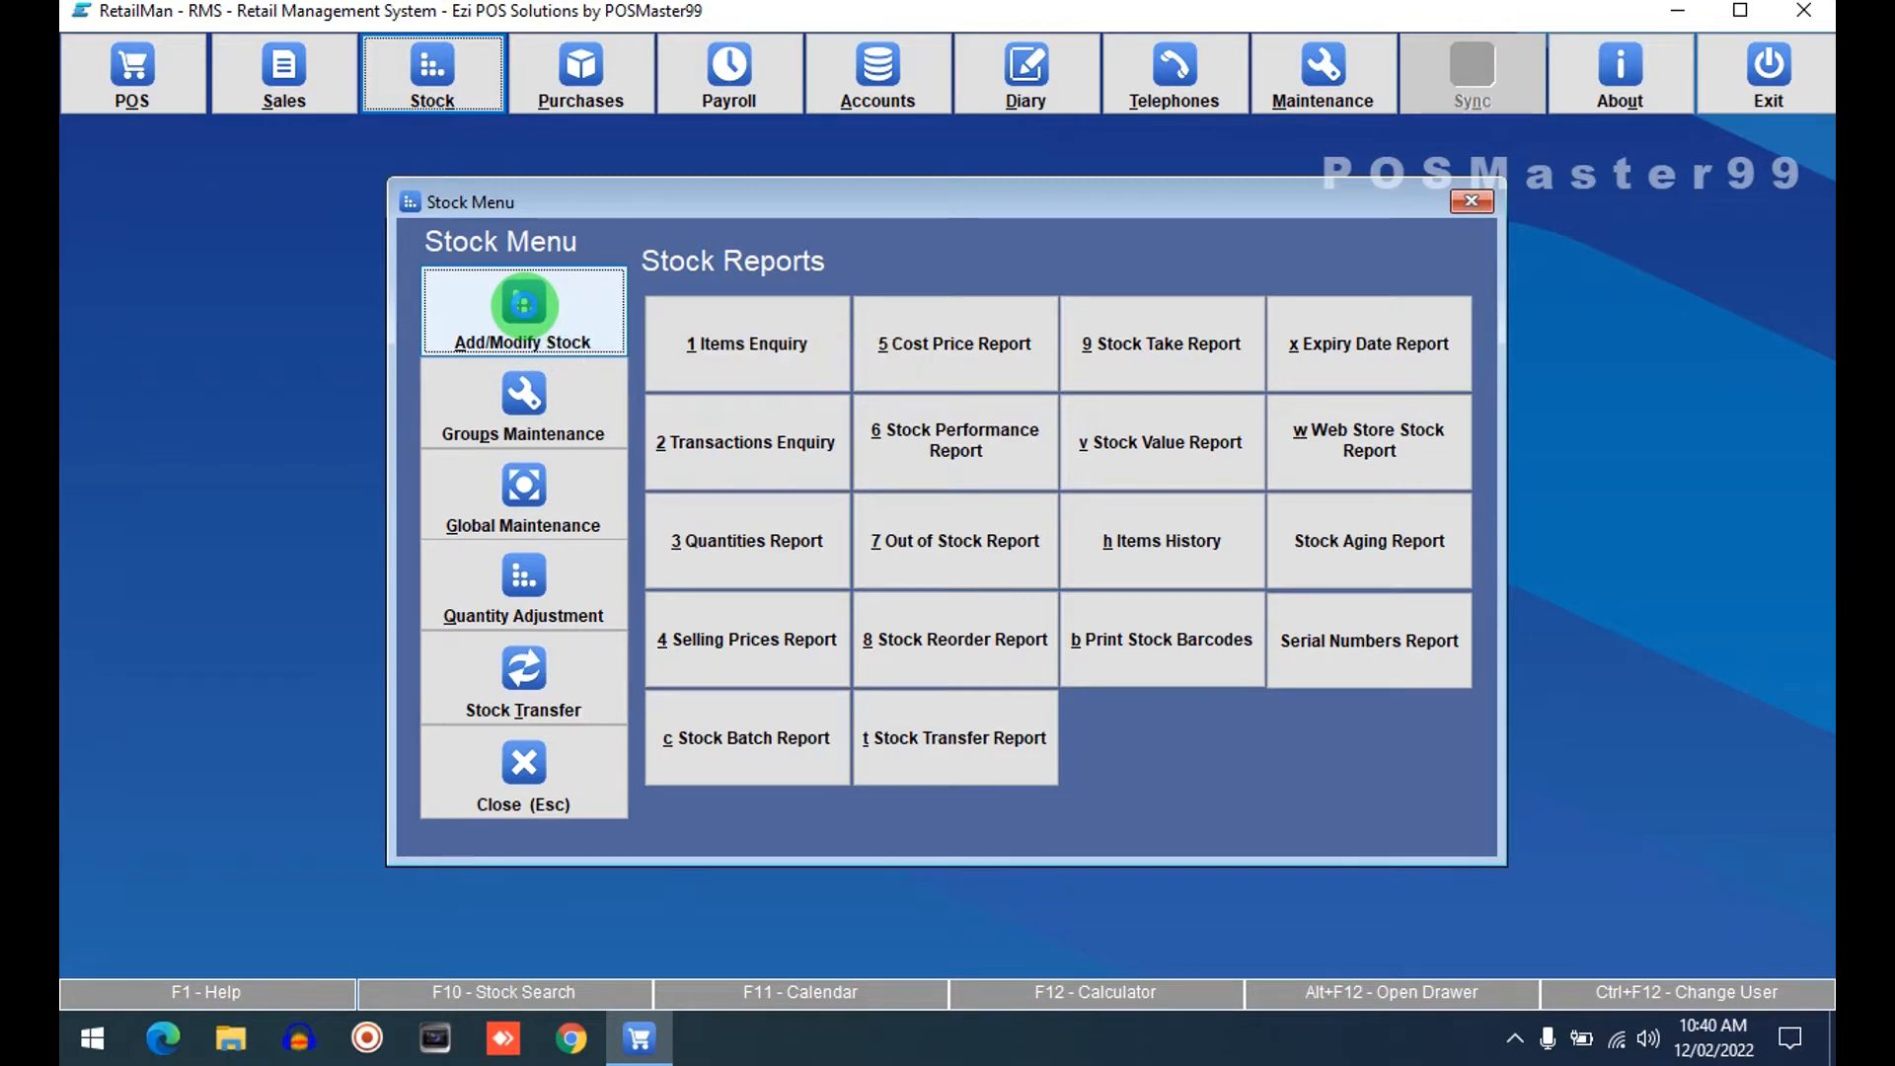
click(502, 850)
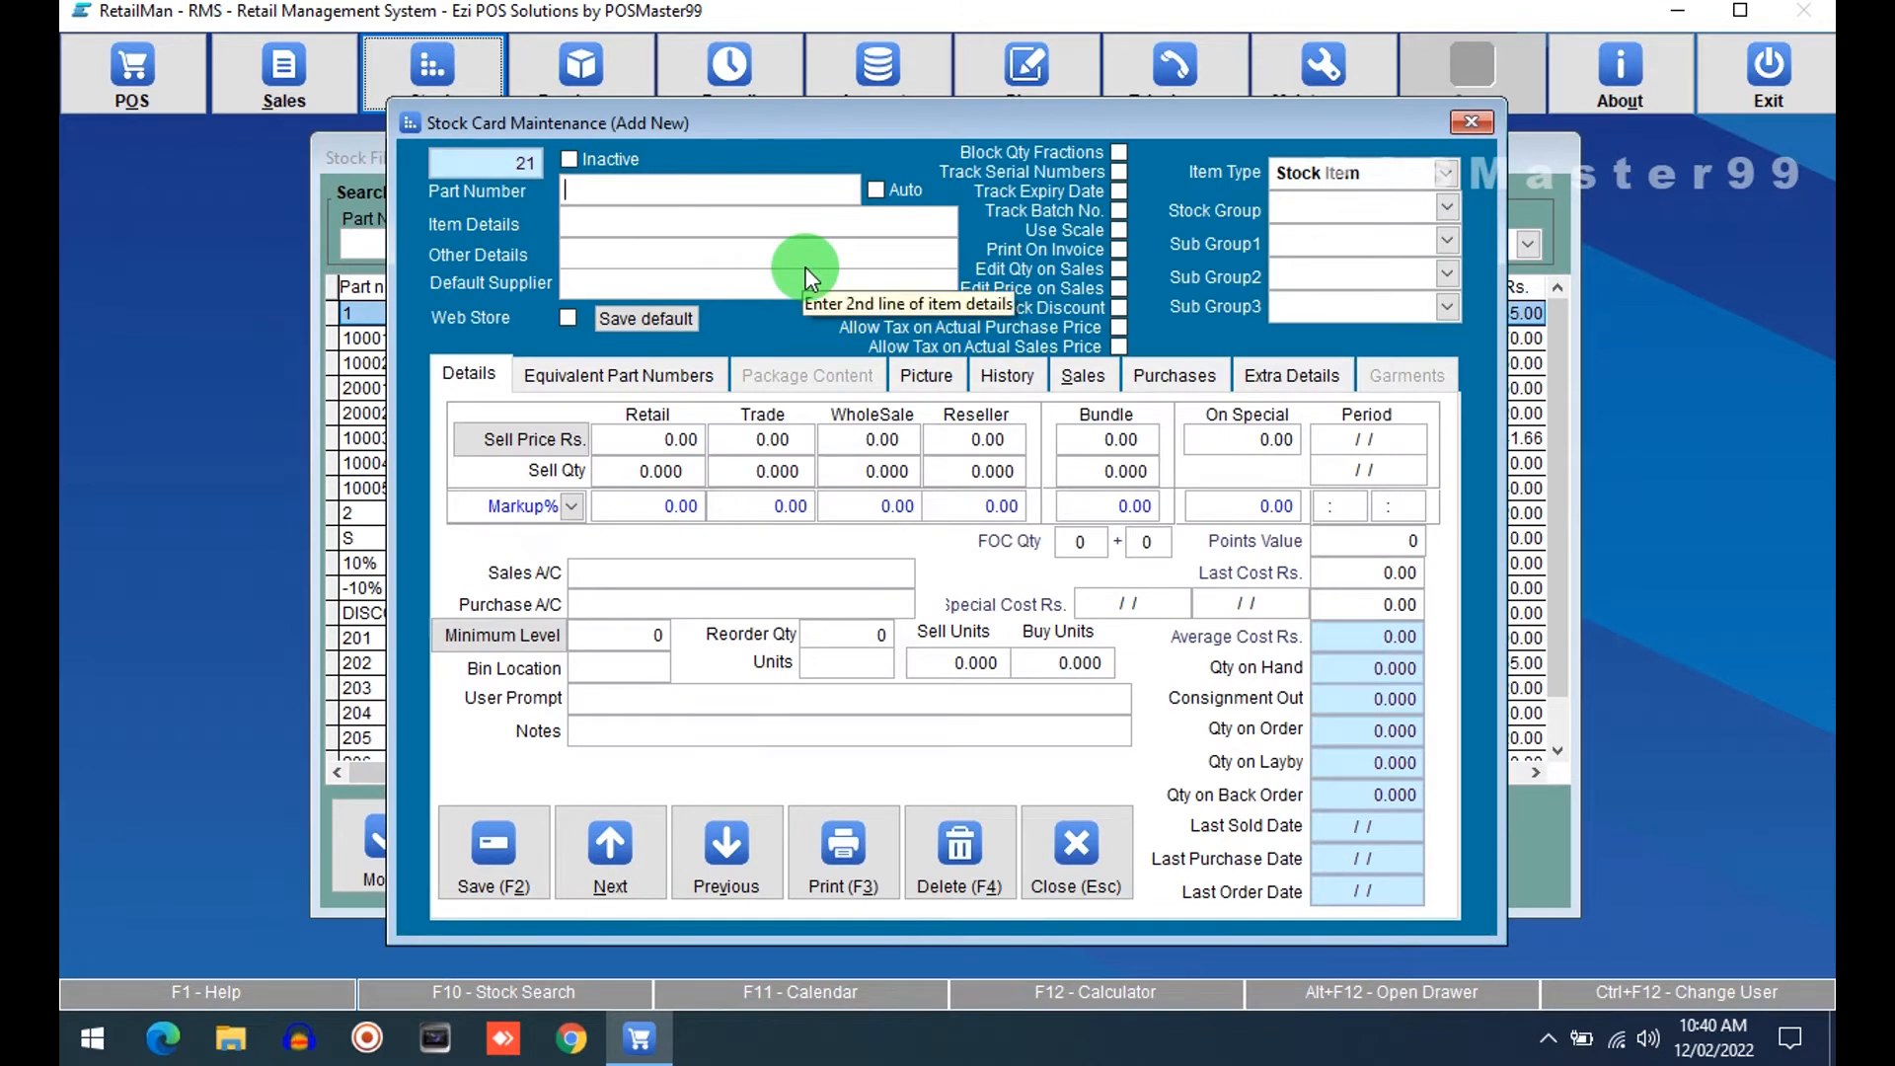
text(6001)
key(Tab)
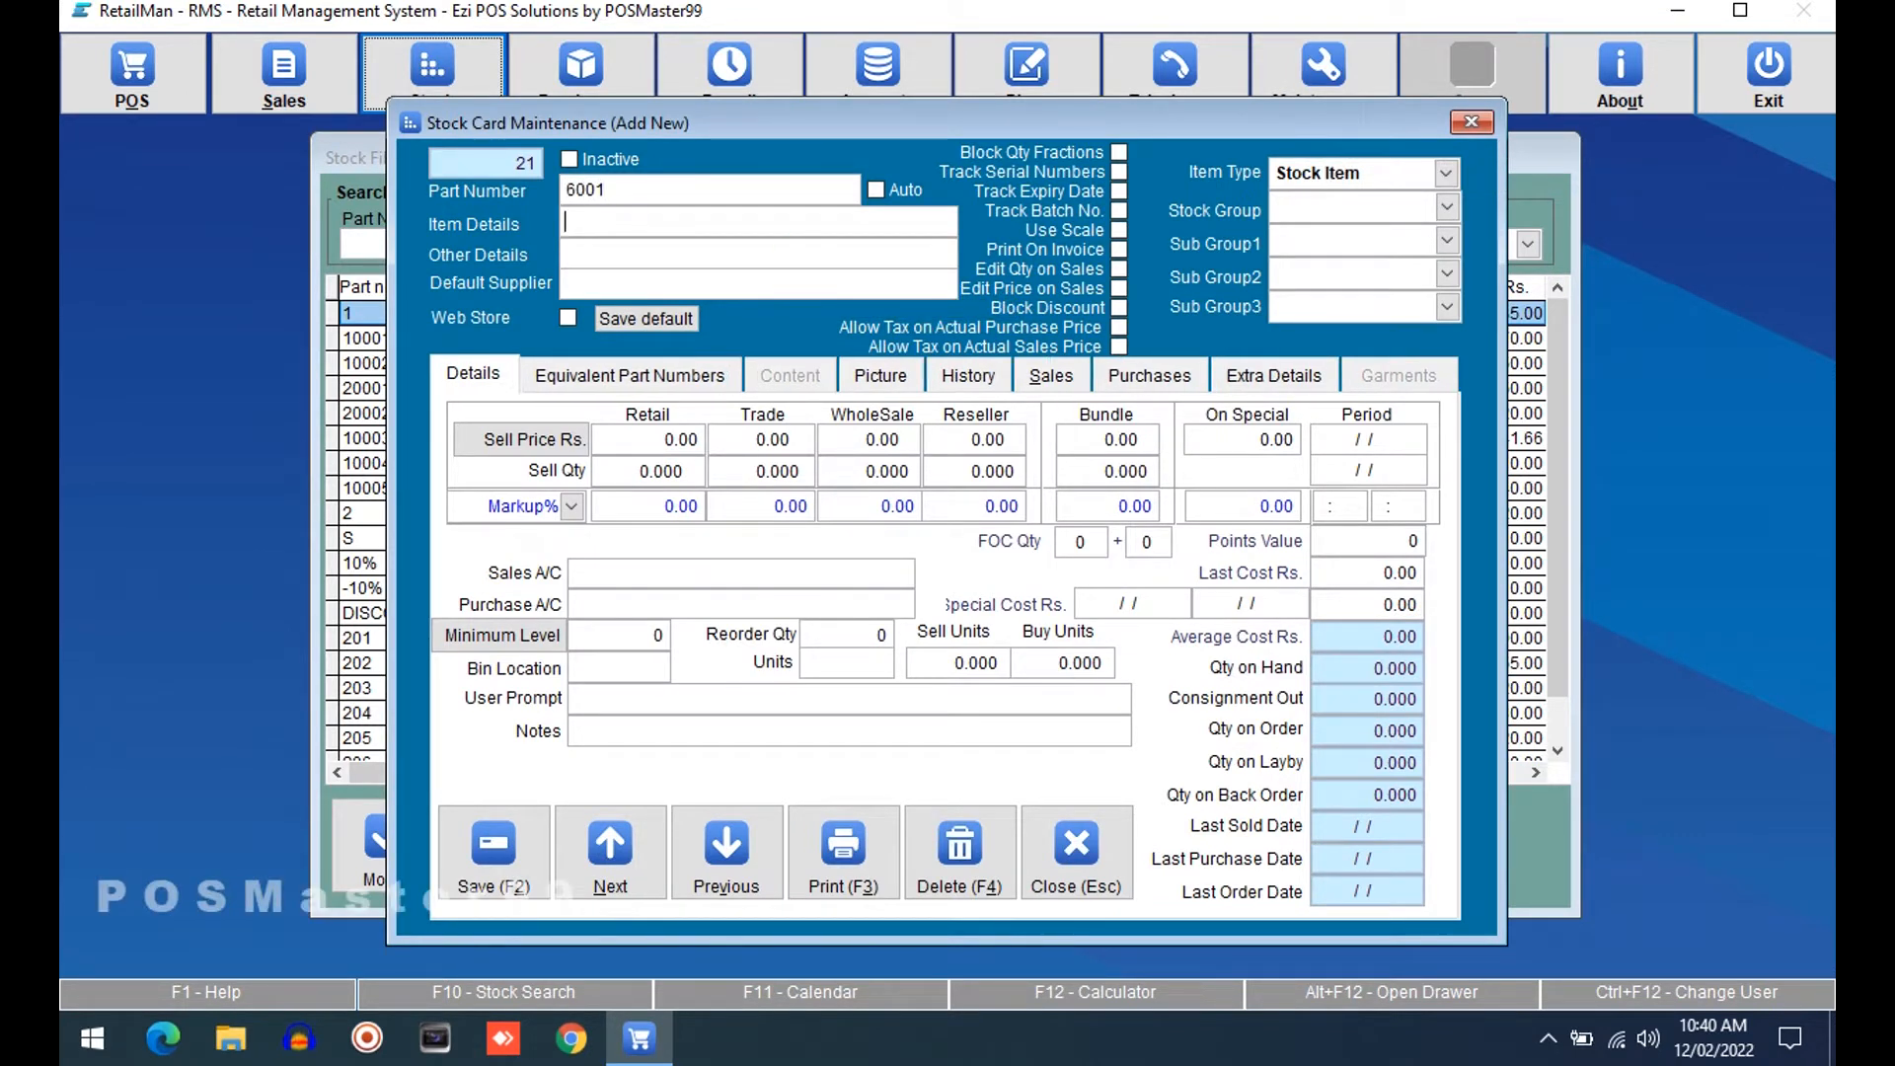
text(PANADOL)
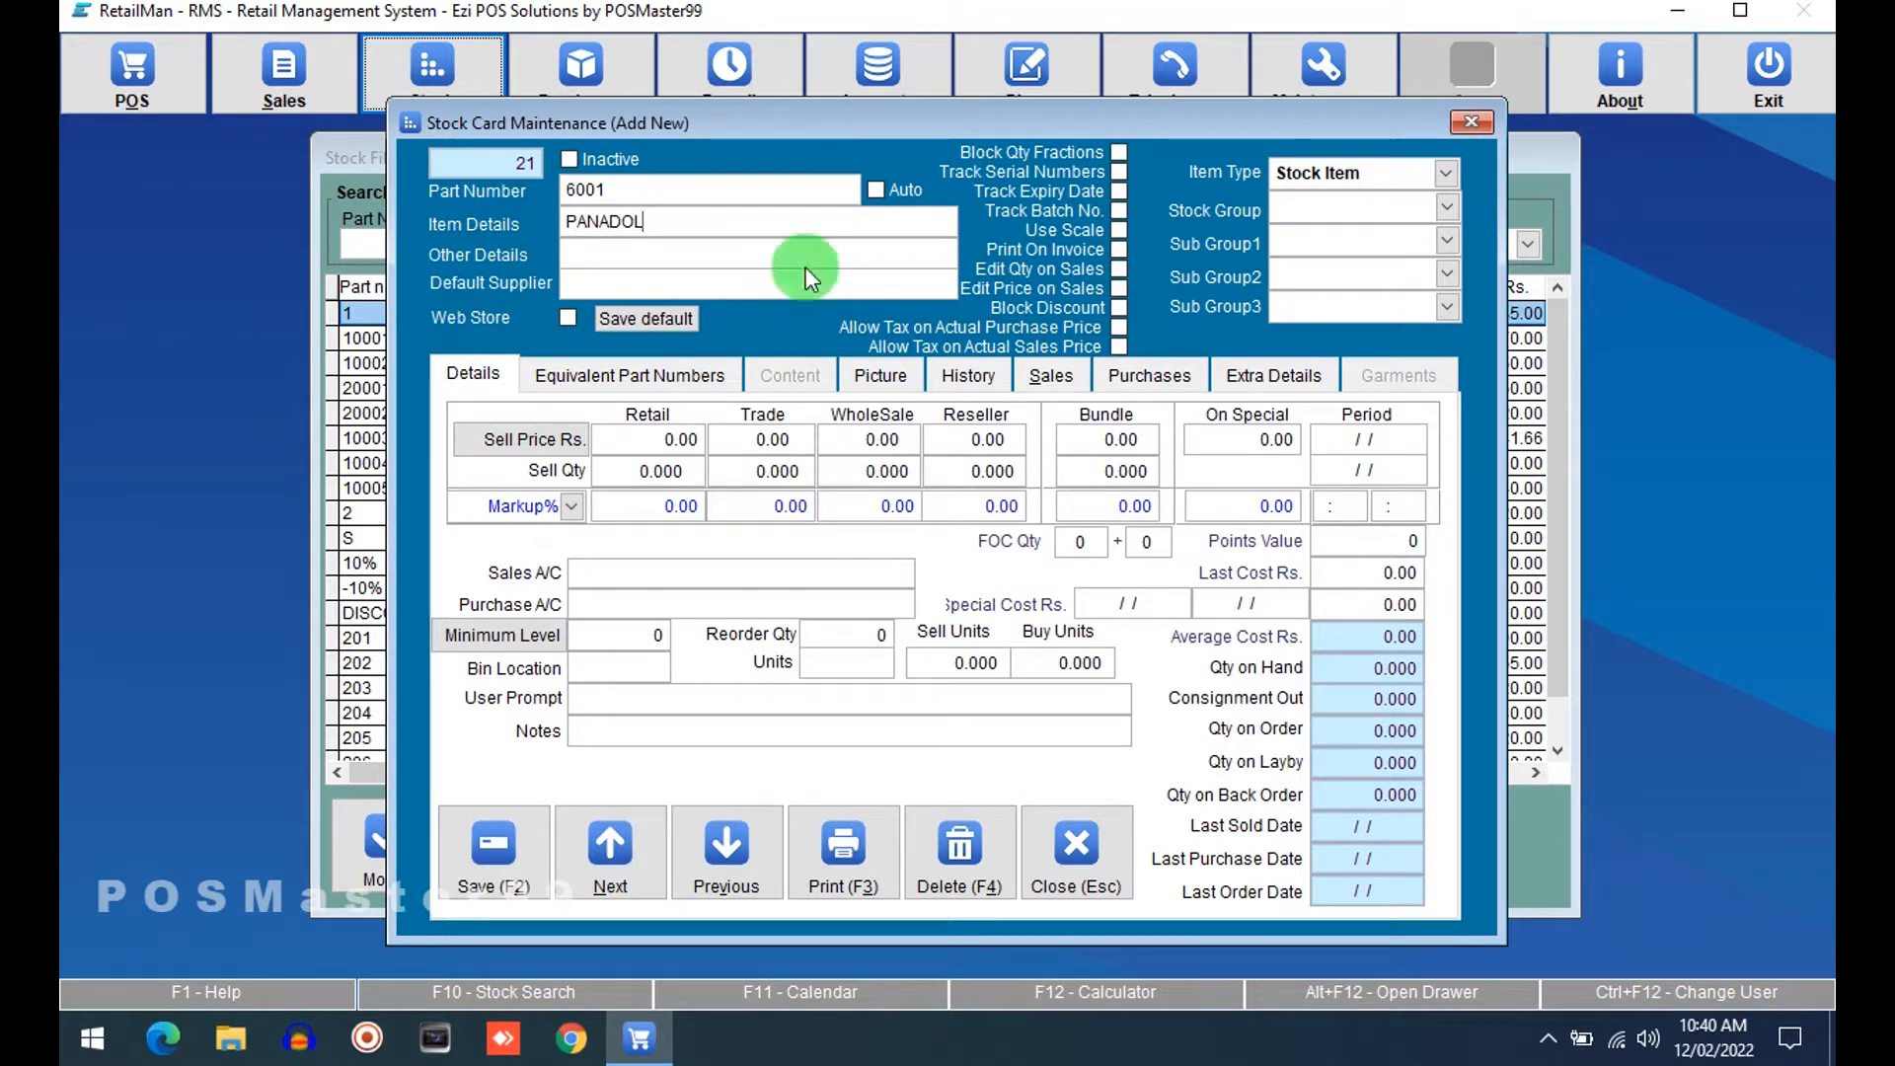
text( TABLET 1PCS)
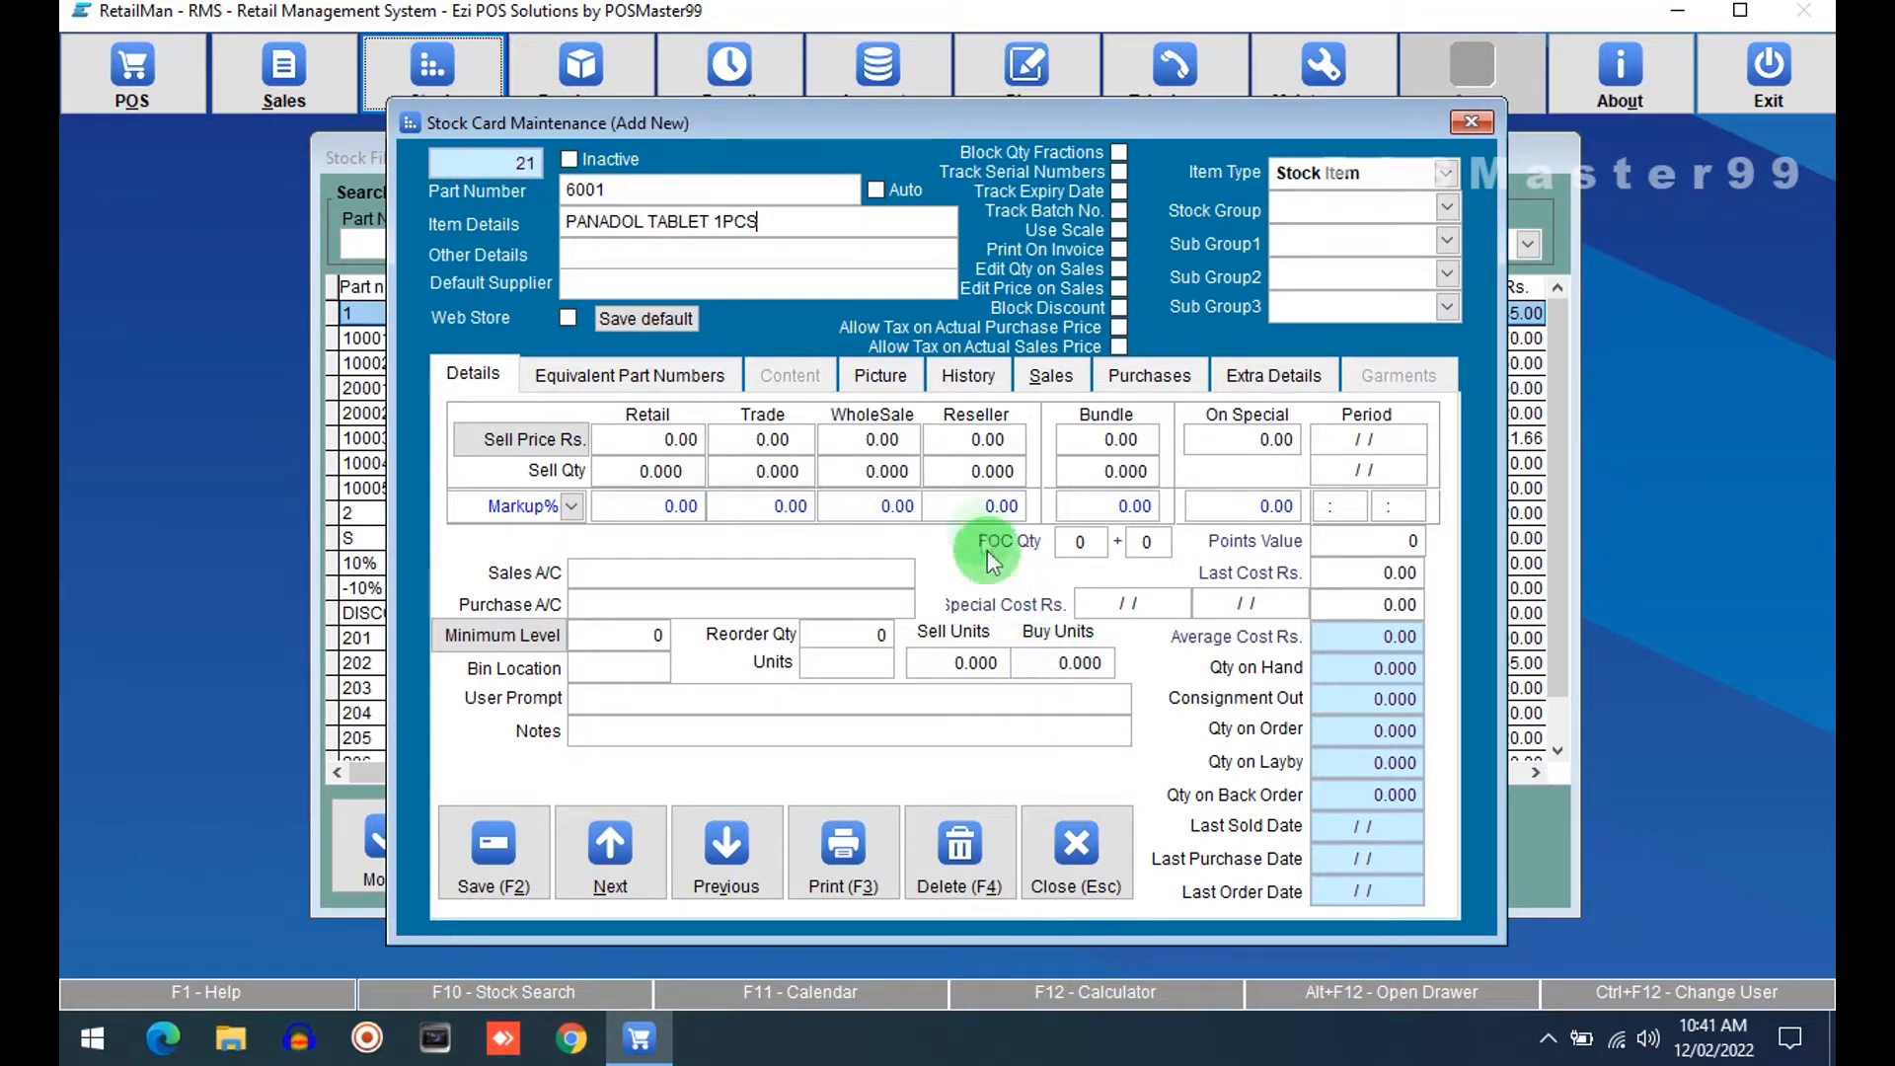
Enable expiry date tracking and batch number tracking on the new PANADOL stock card.
click(1117, 192)
click(1117, 211)
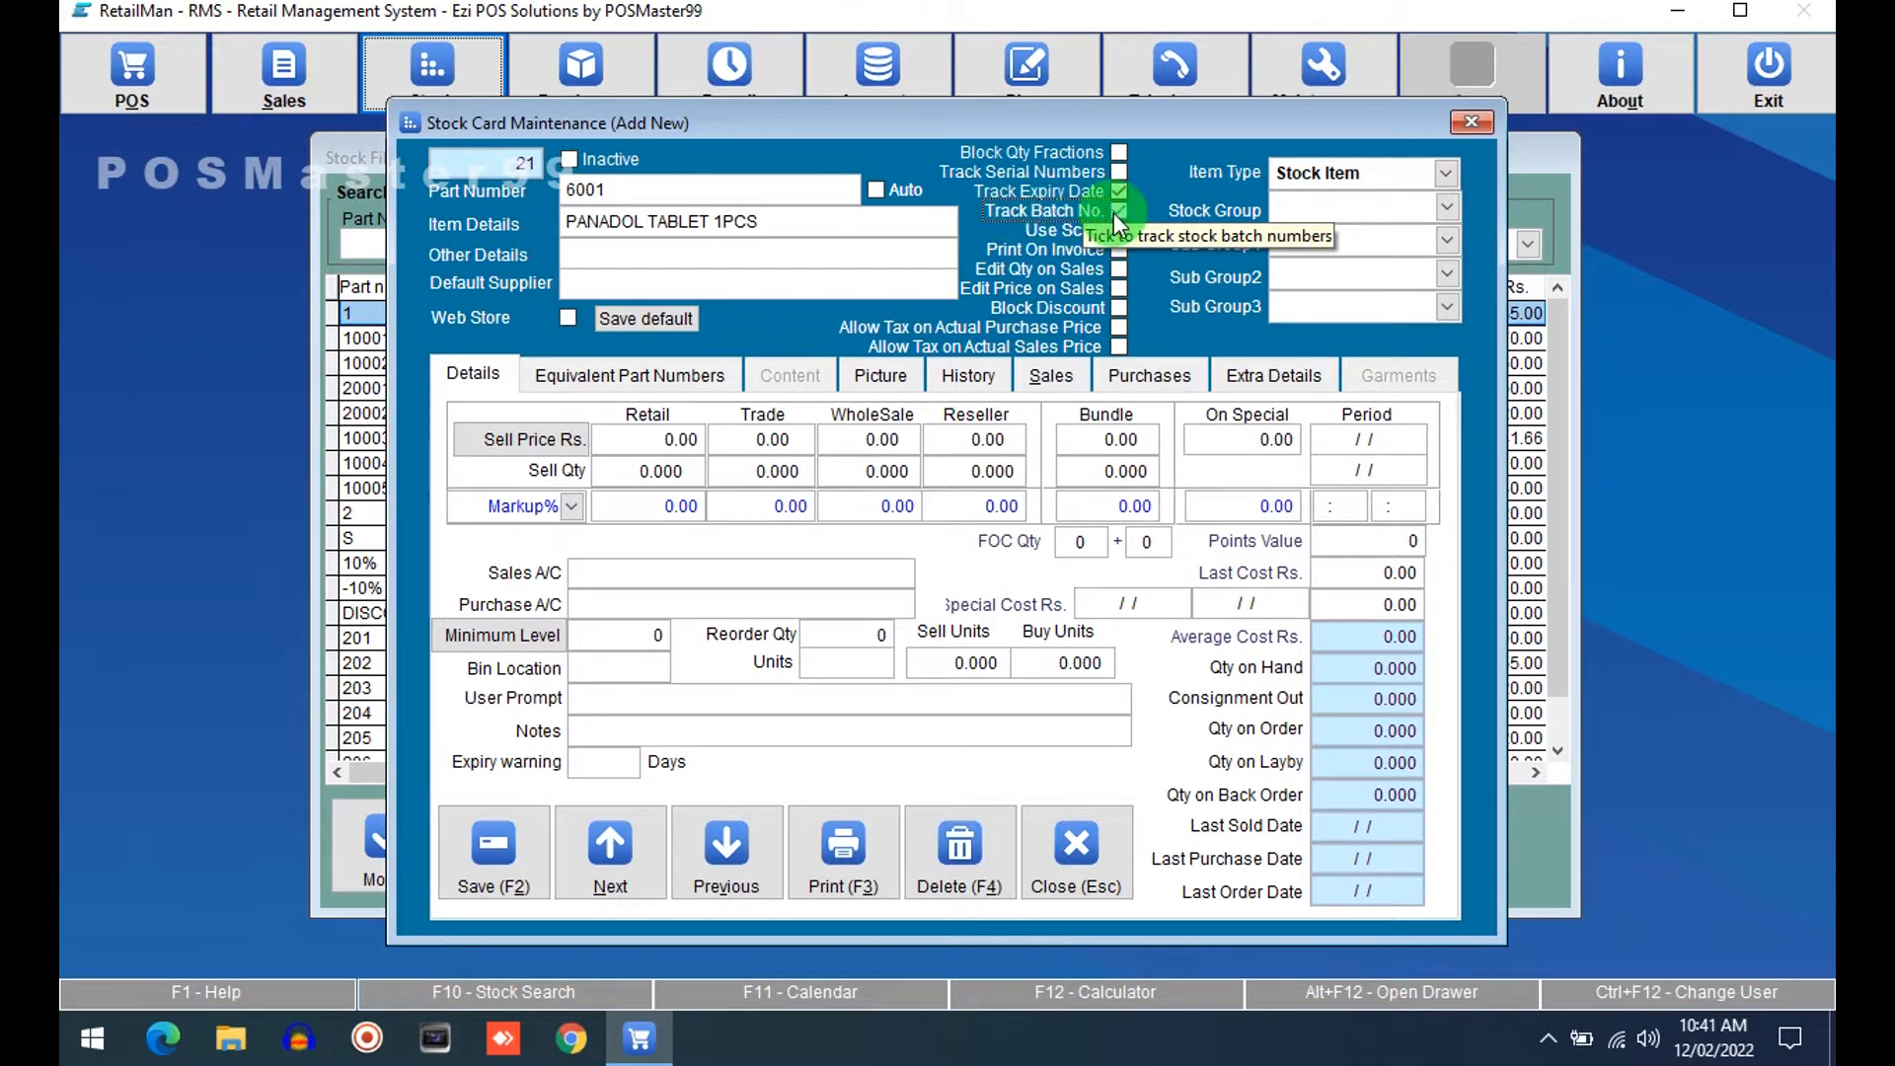
click(725, 580)
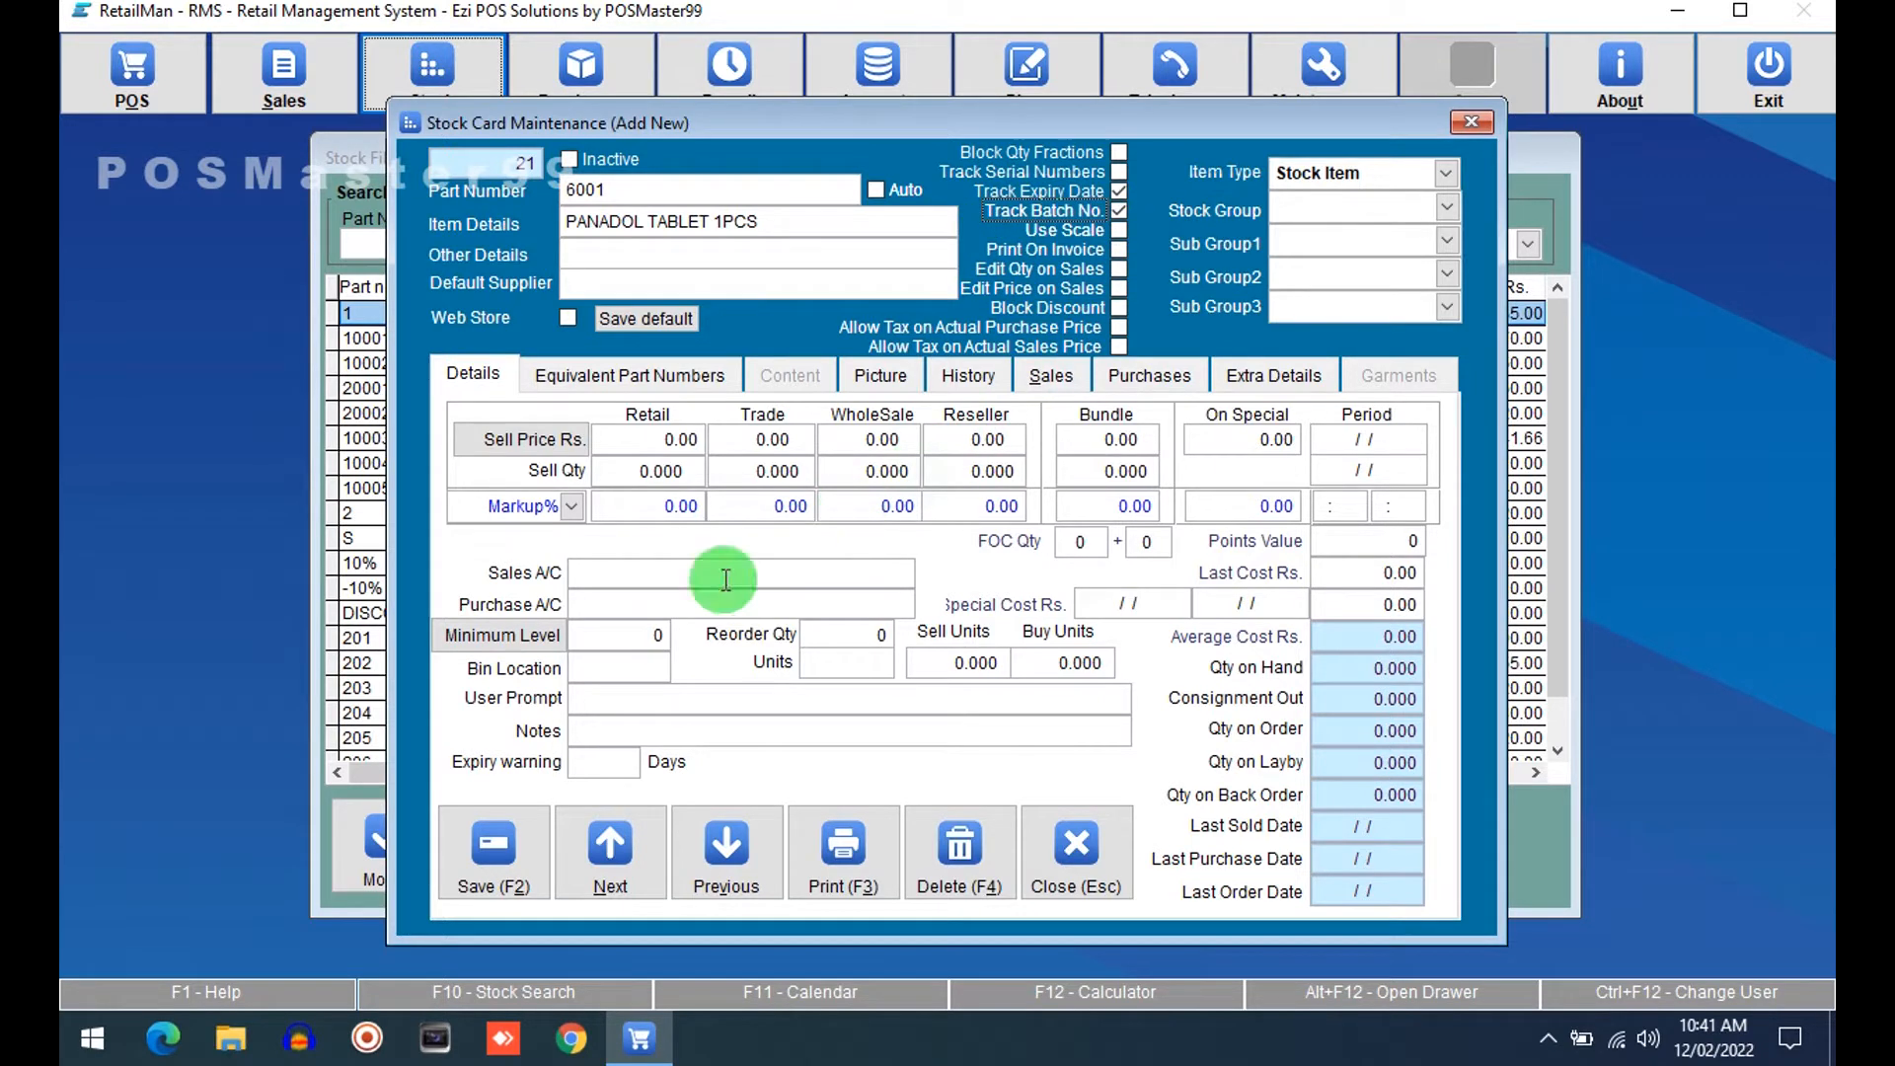
Set the item's retail sell price to 3.00 and its last cost to 2.00.
click(622, 439)
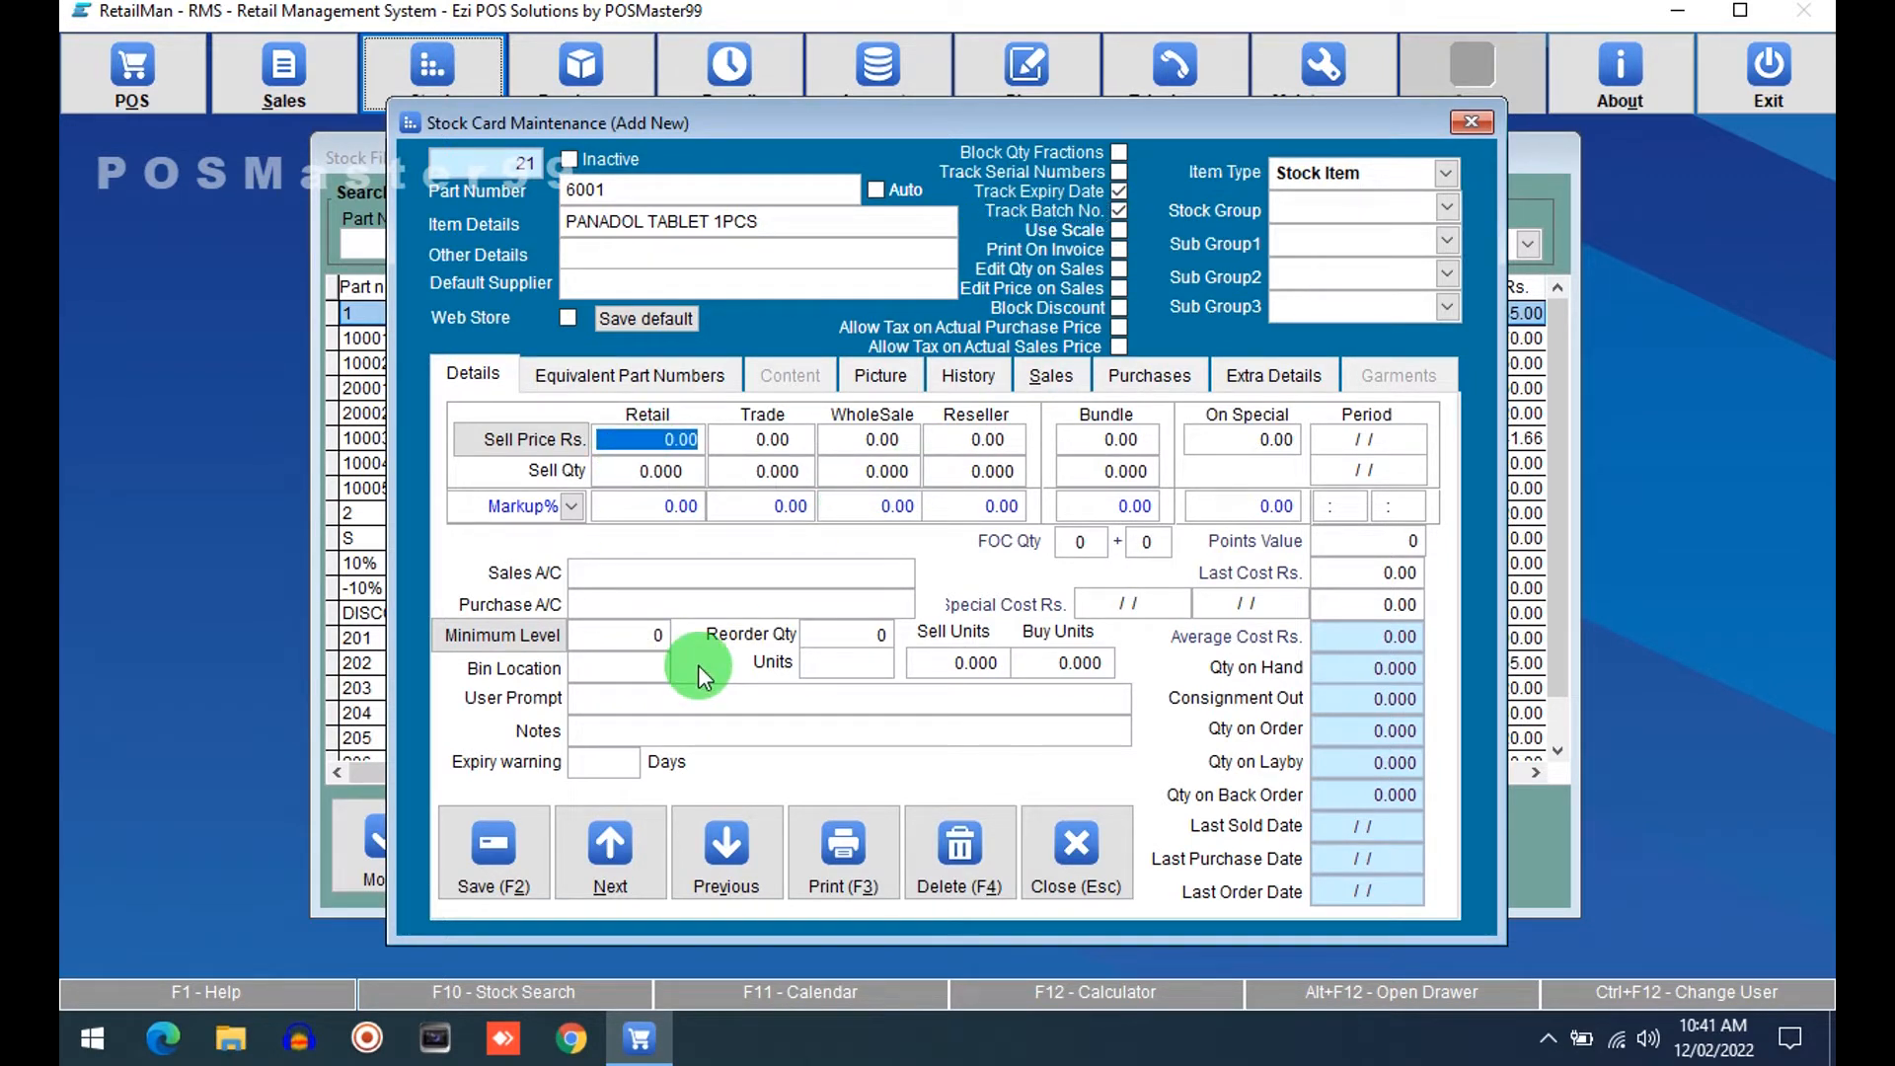
text(3 .)
click(1350, 565)
text(20)
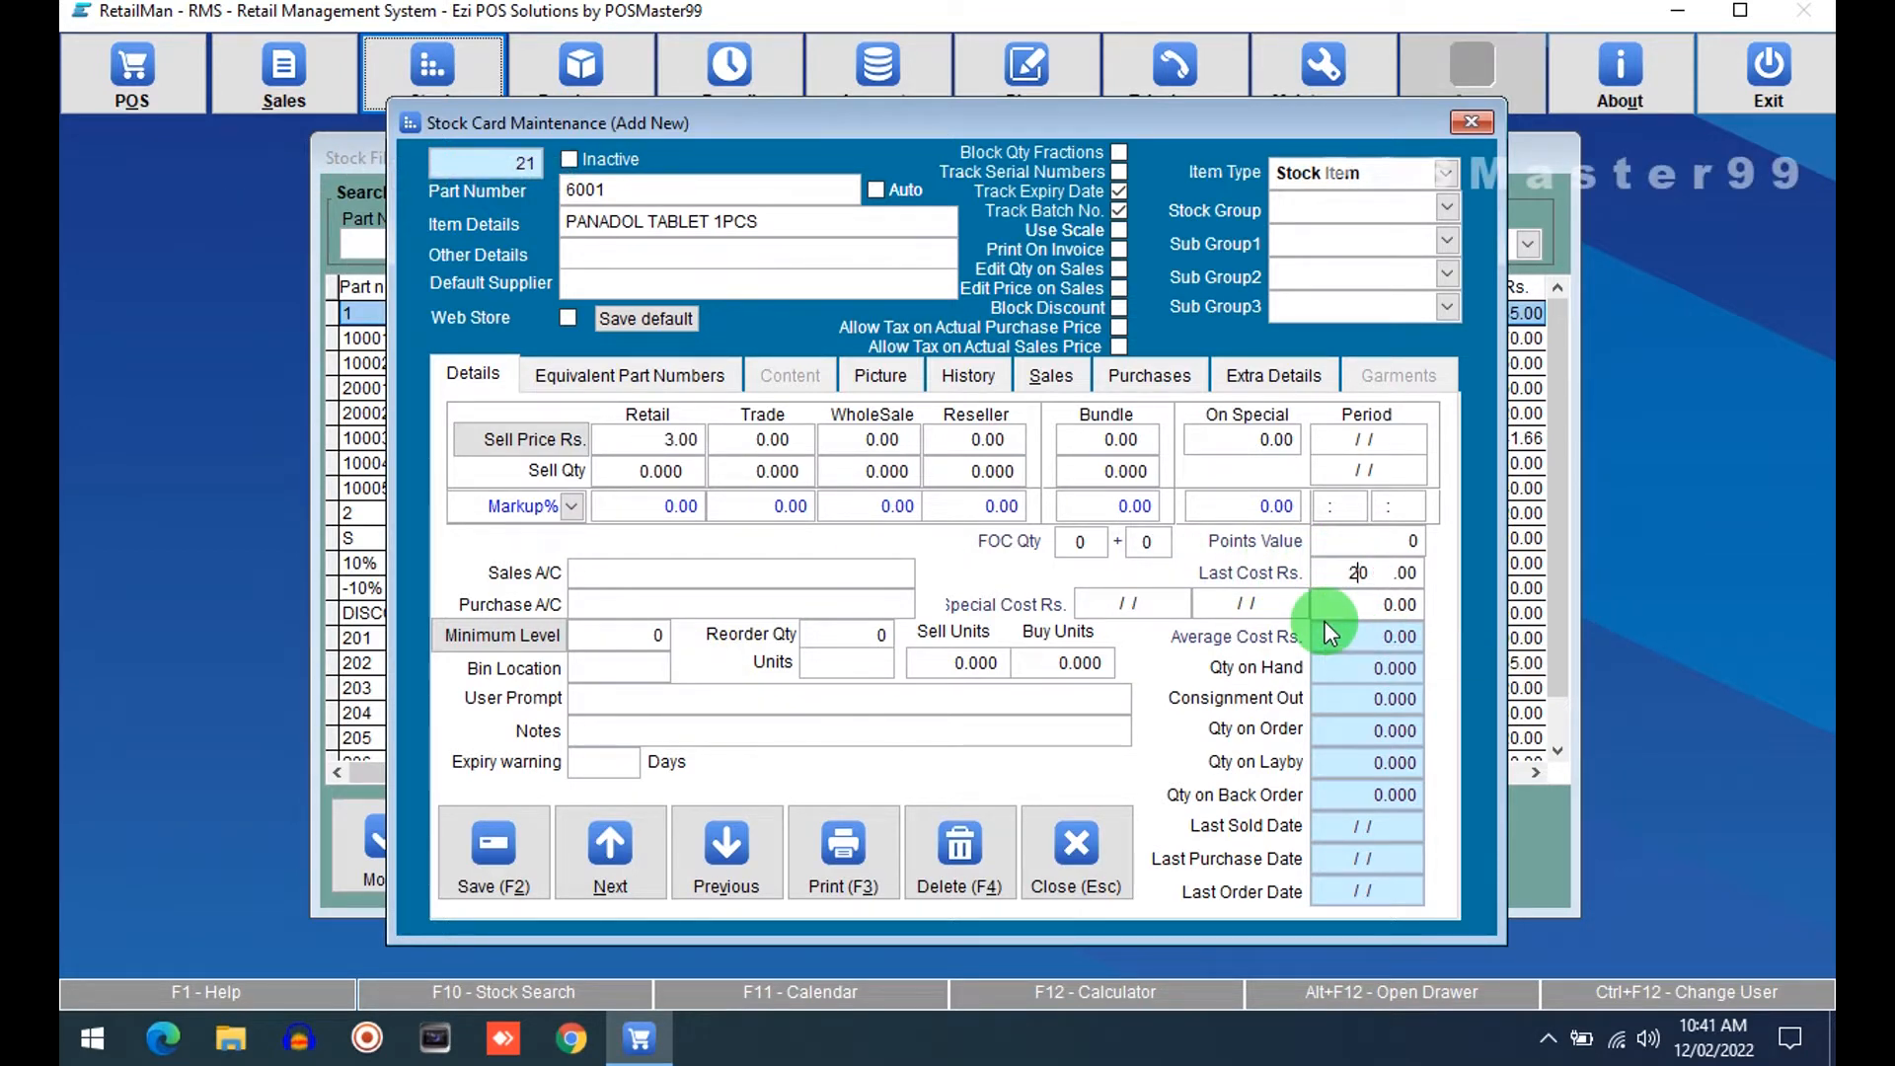
click(1324, 620)
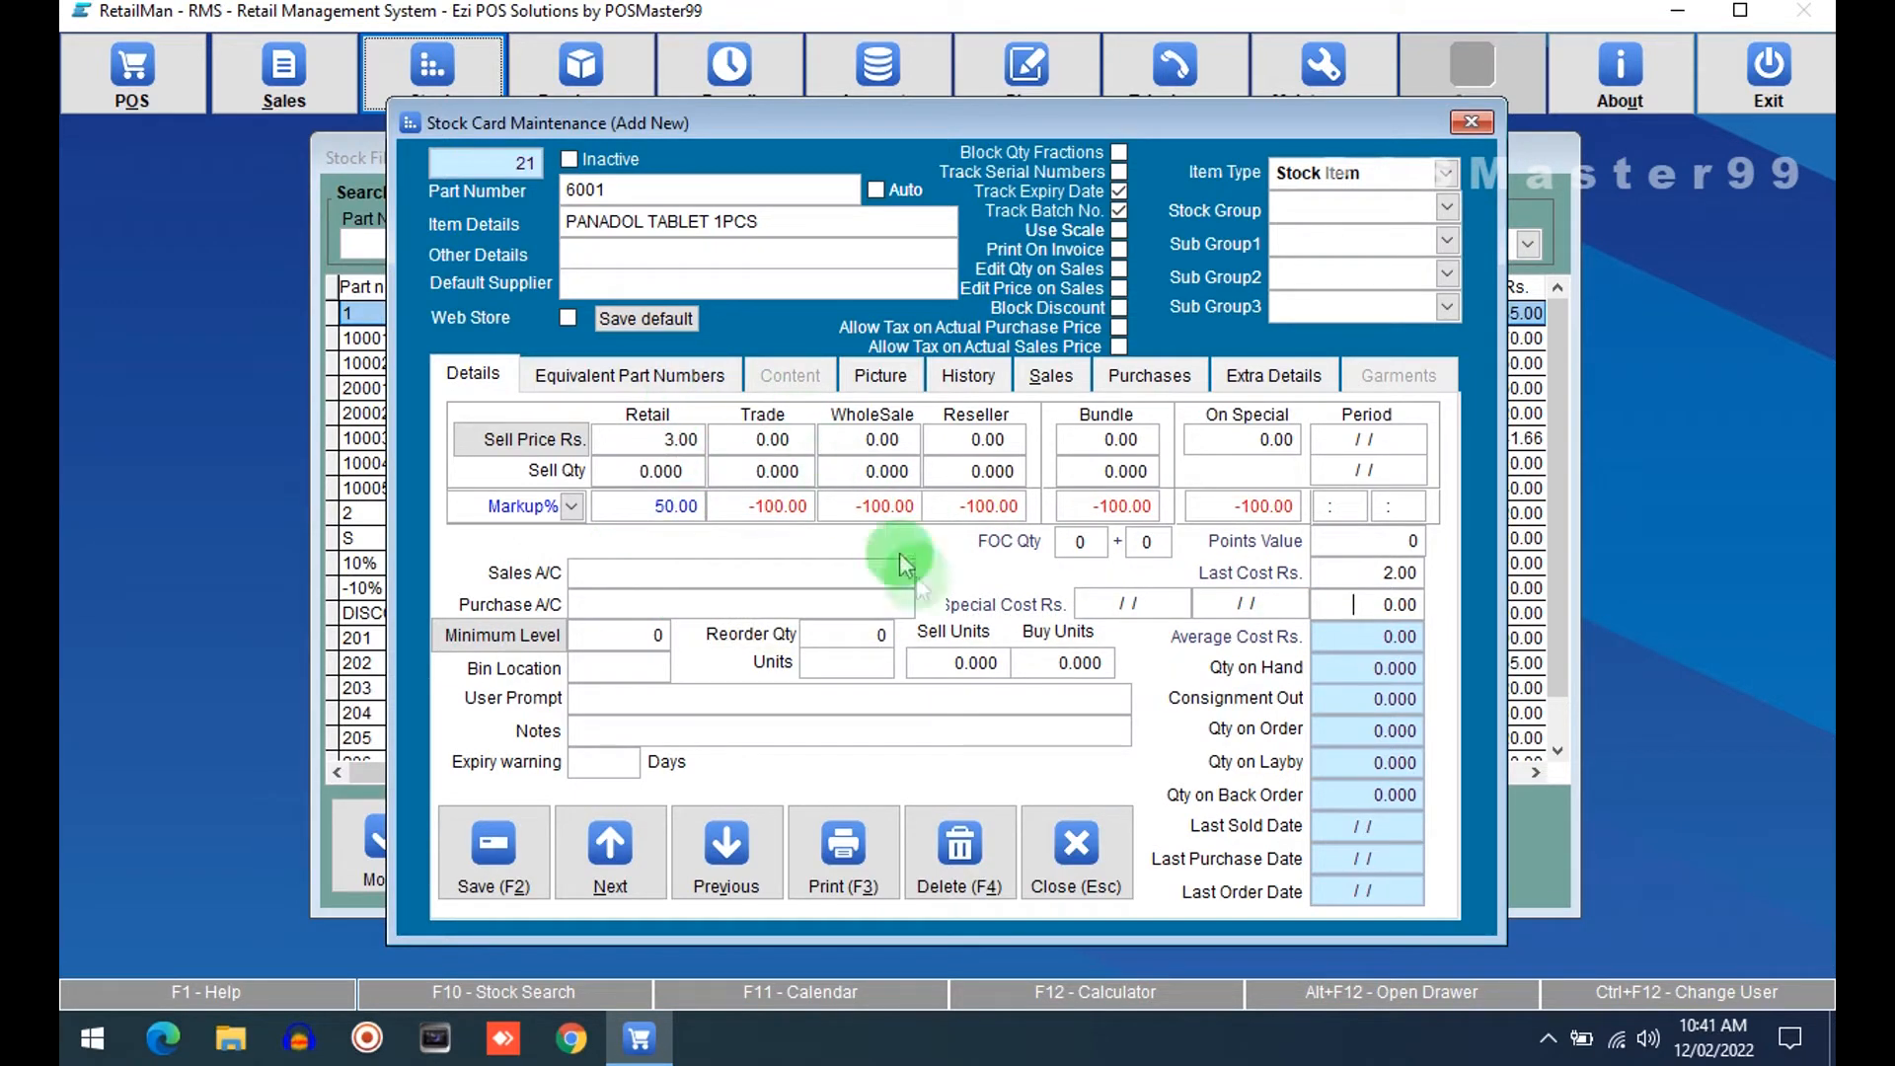
Save the new stock card and close the stock windows back to the main screen.
click(458, 850)
click(1091, 841)
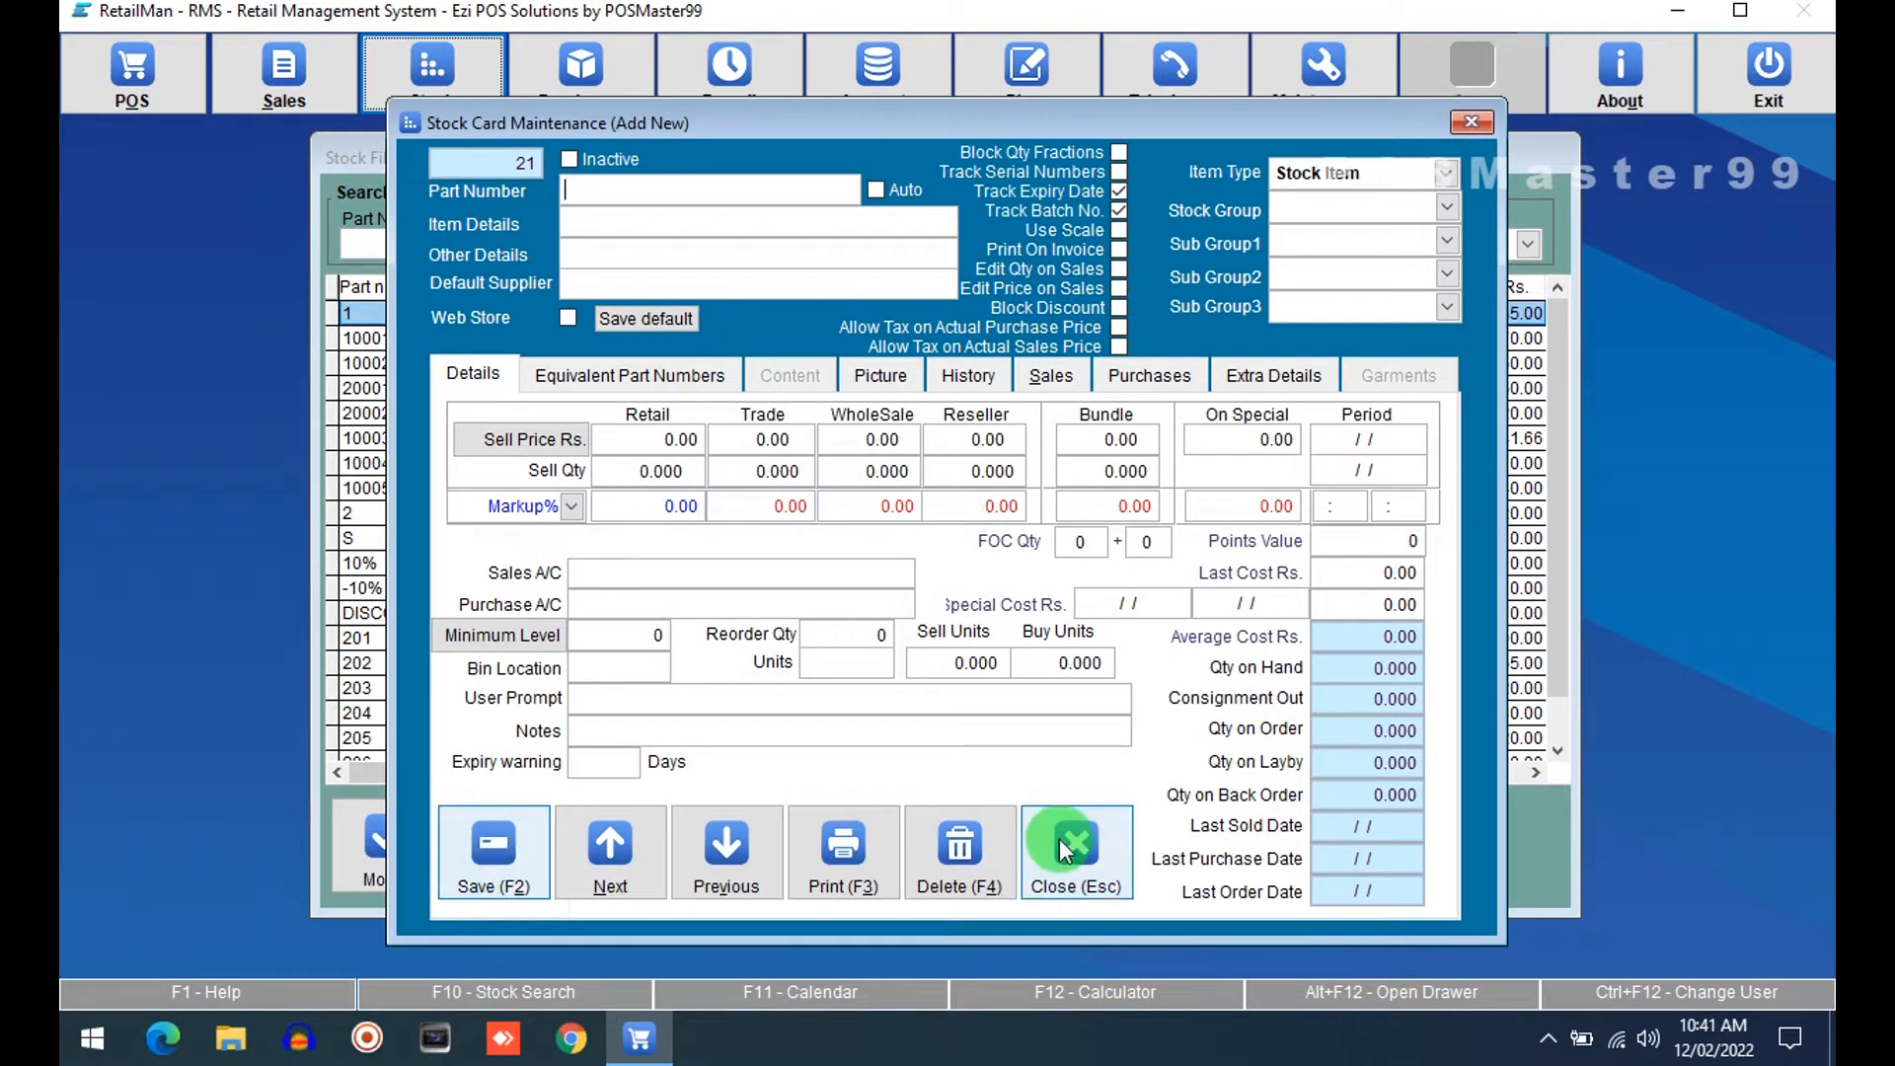
click(1312, 829)
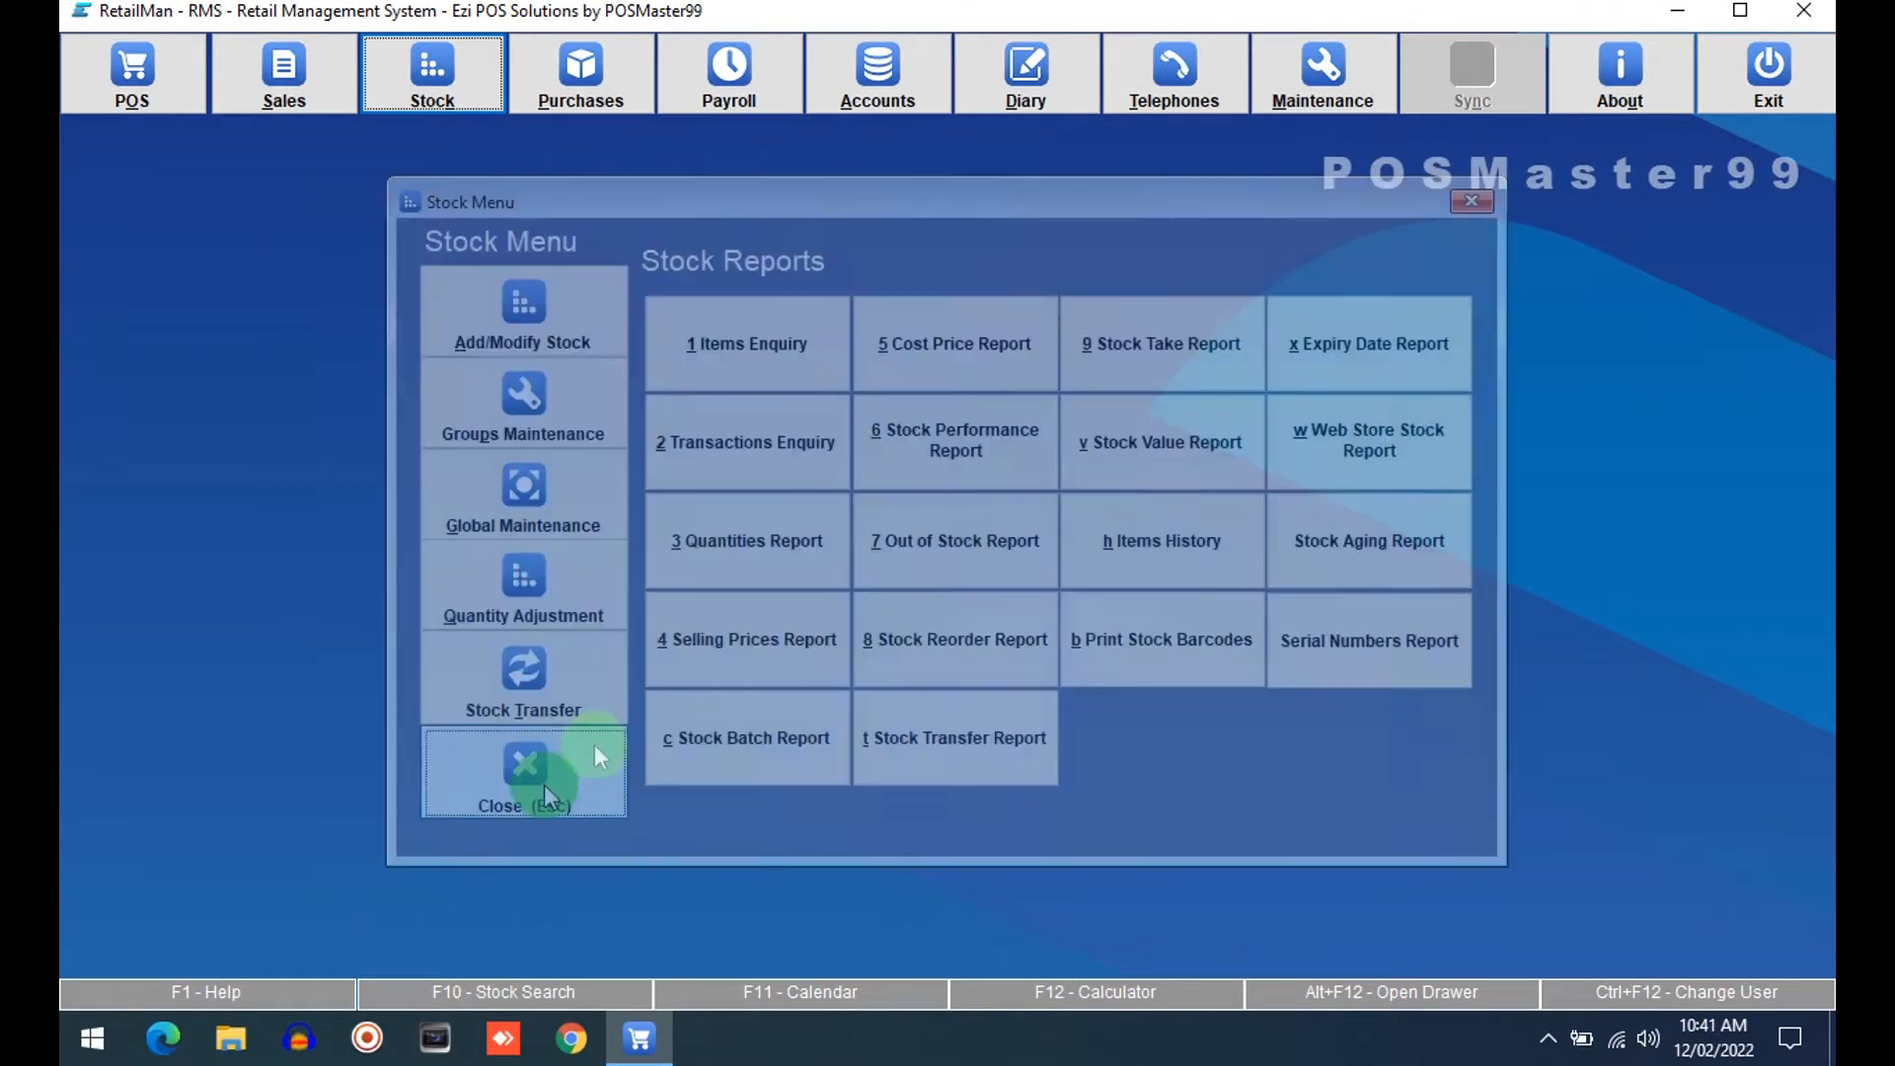
click(594, 748)
In the system setup for purchases, enable Force Expiry Date Entry and Force Batch Number.
click(1323, 74)
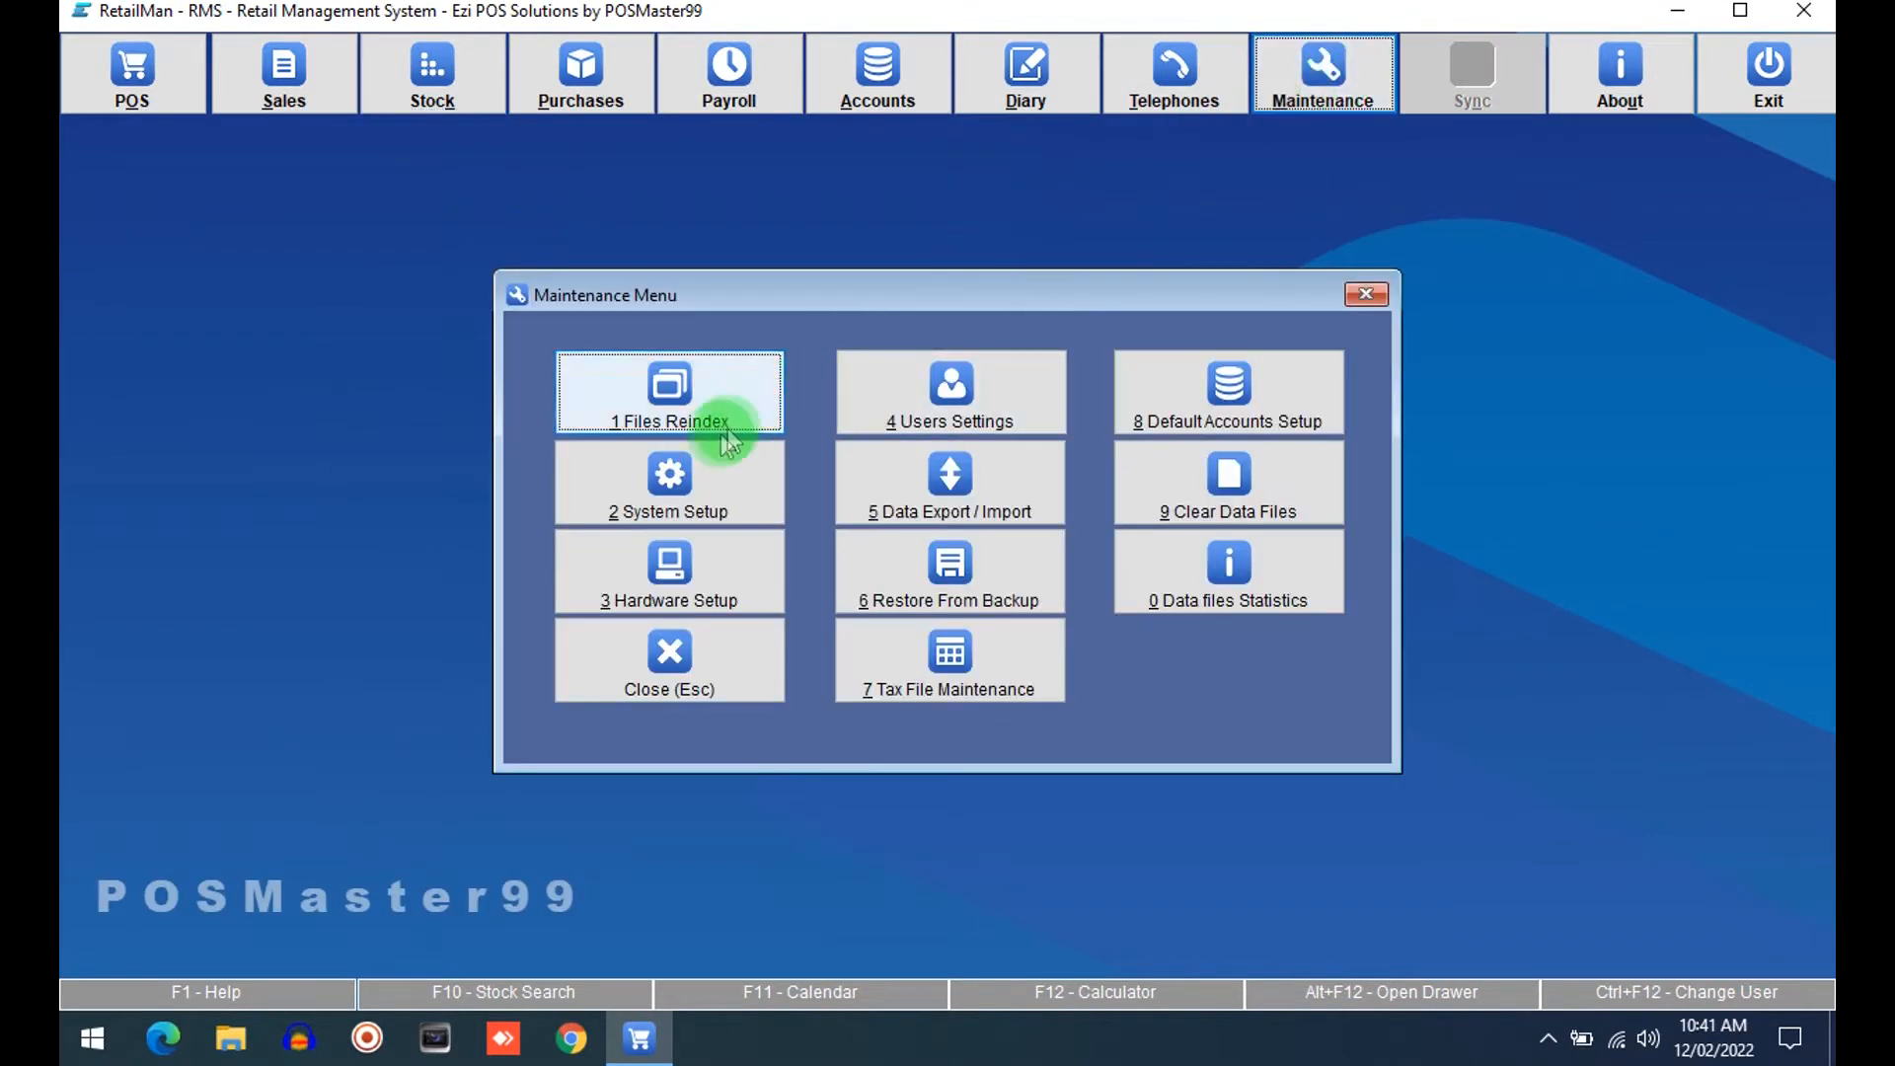
click(712, 458)
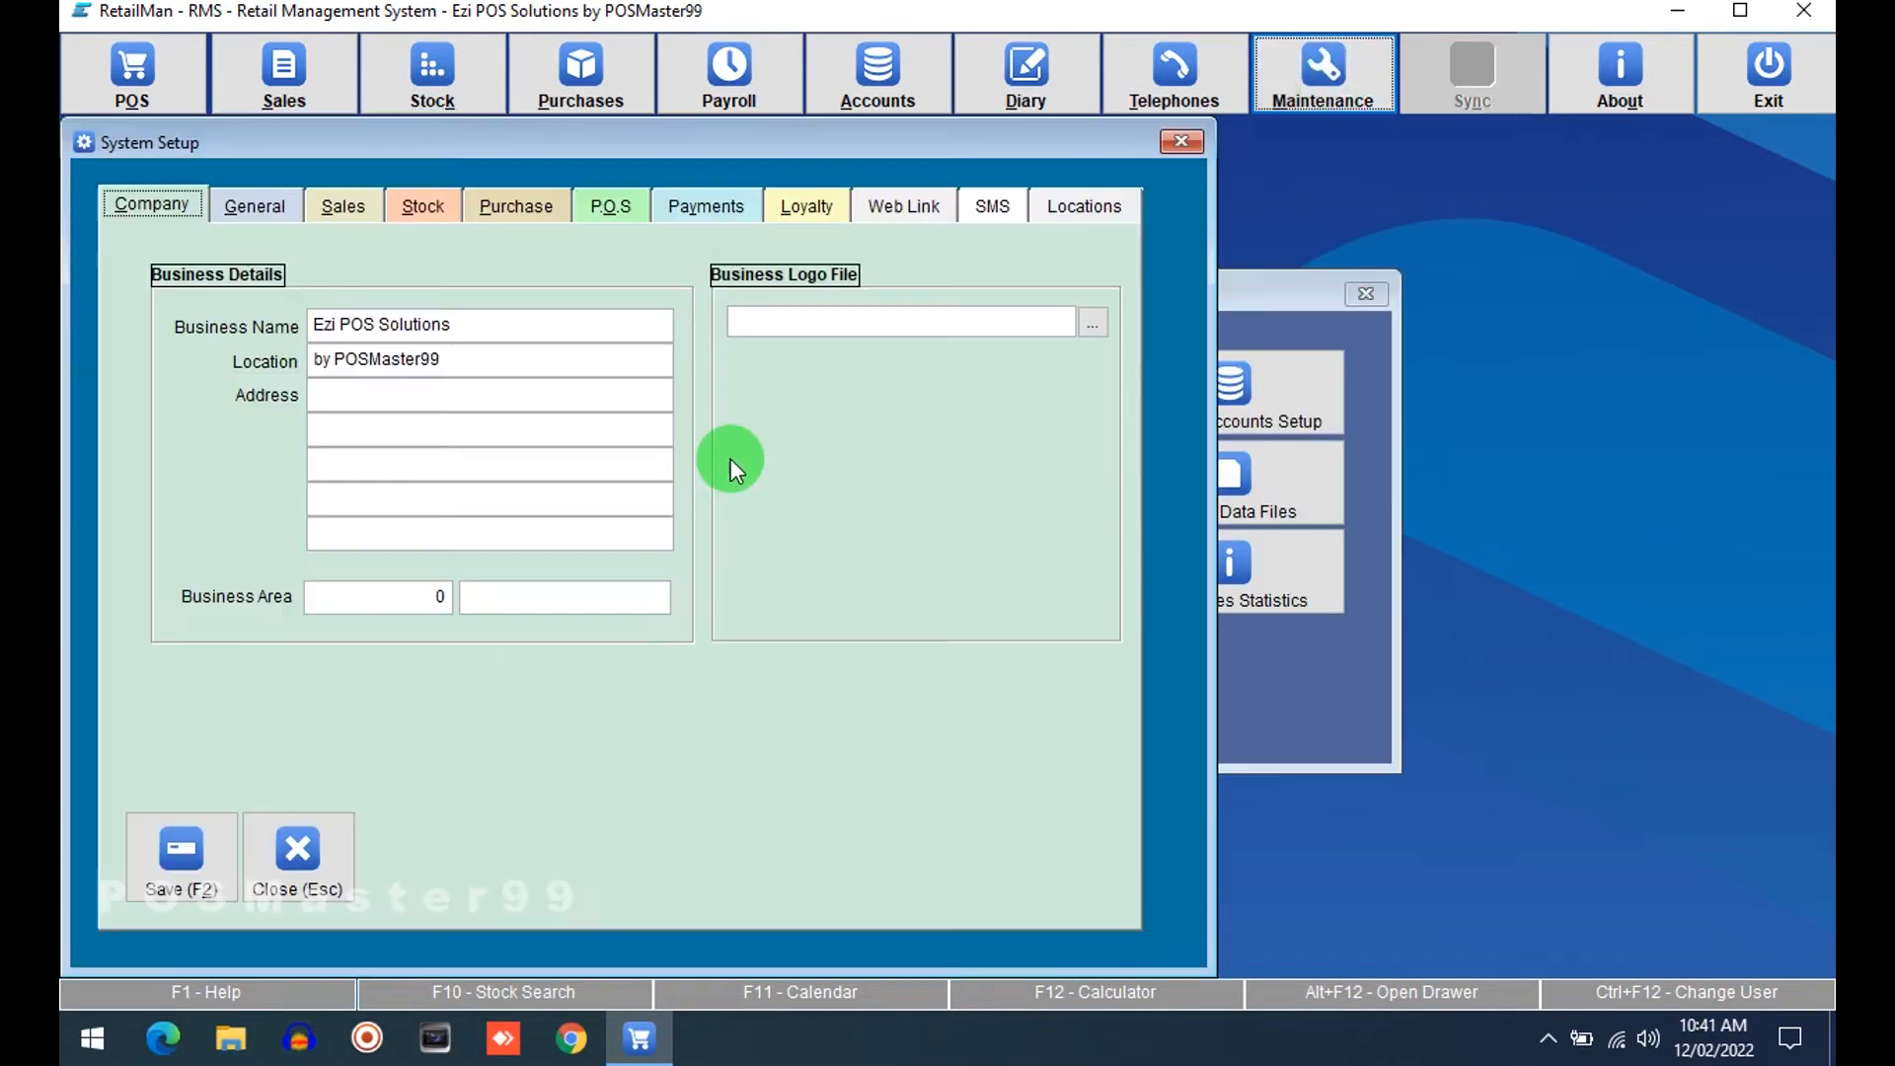
click(517, 207)
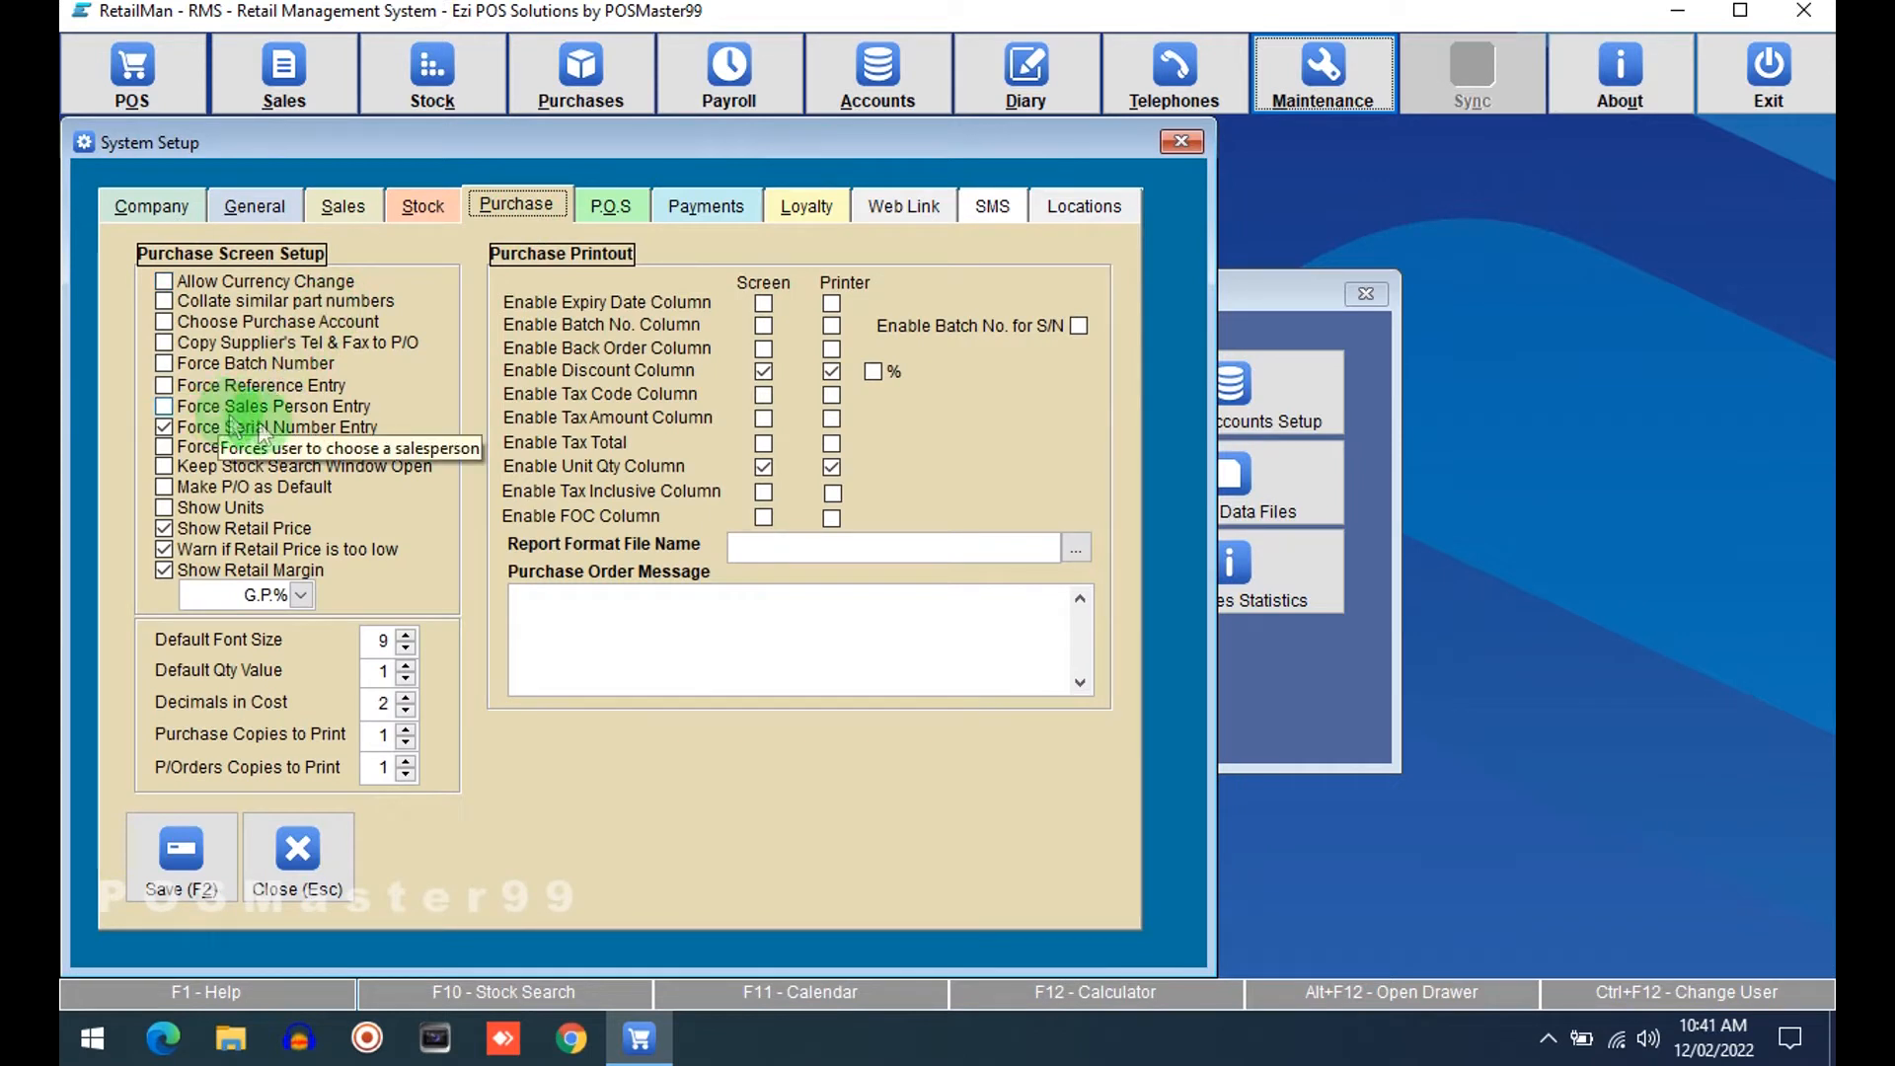
click(221, 453)
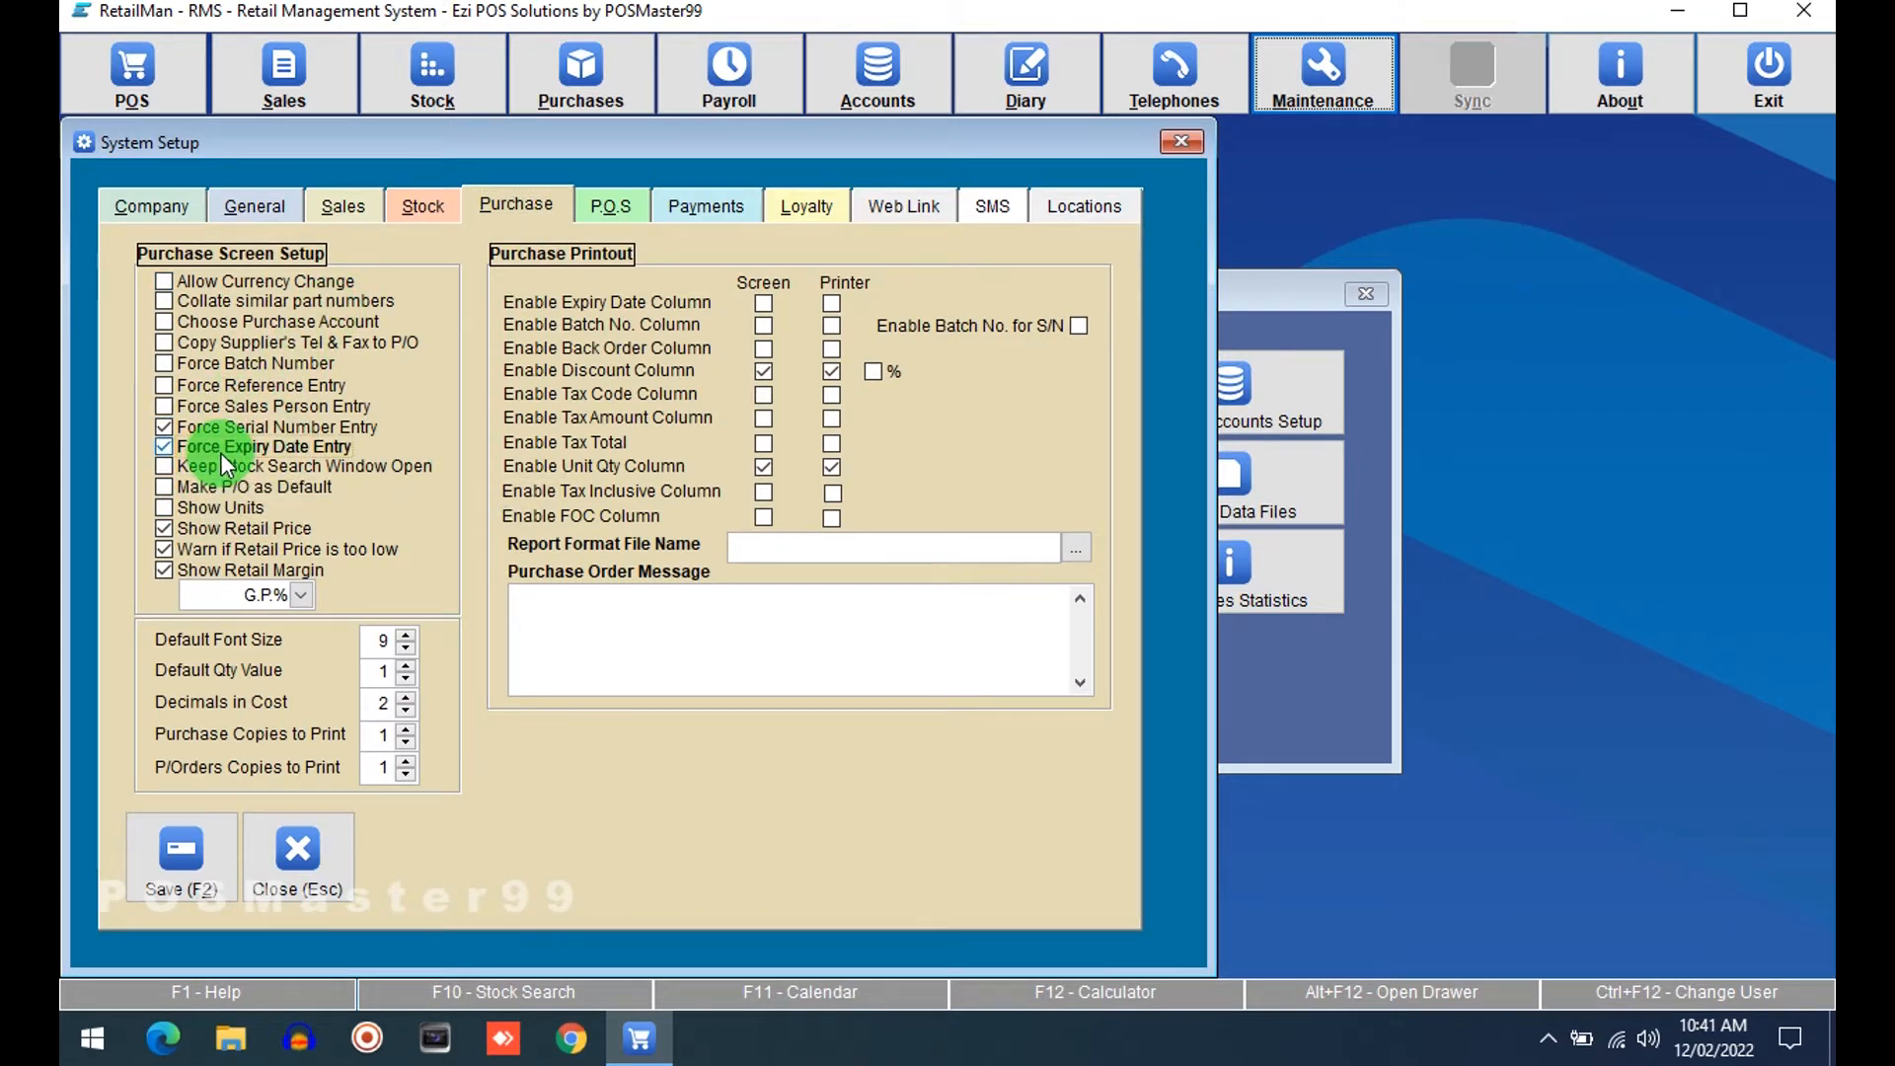
click(267, 364)
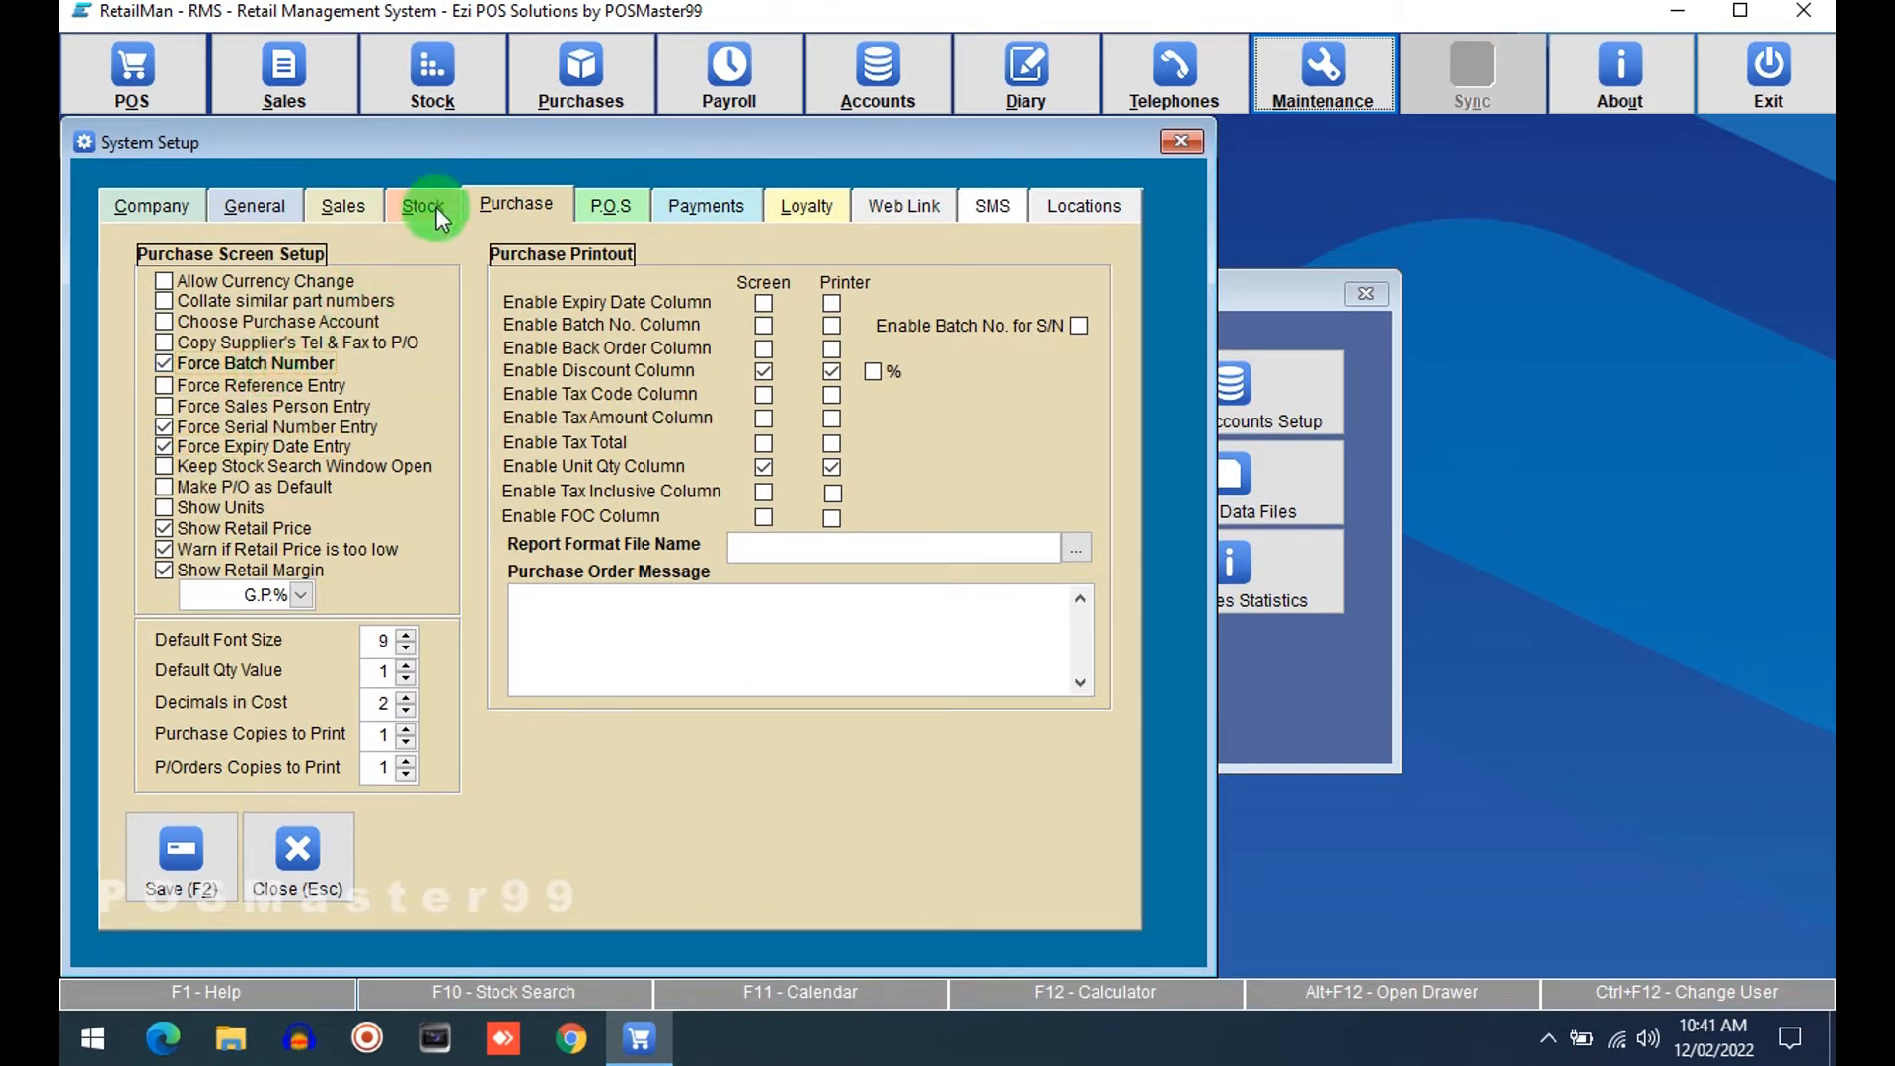
Enable Force Expiry Date Entry and Force Batch Number Entry in the sales setup, save the setup and exit maintenance.
click(365, 204)
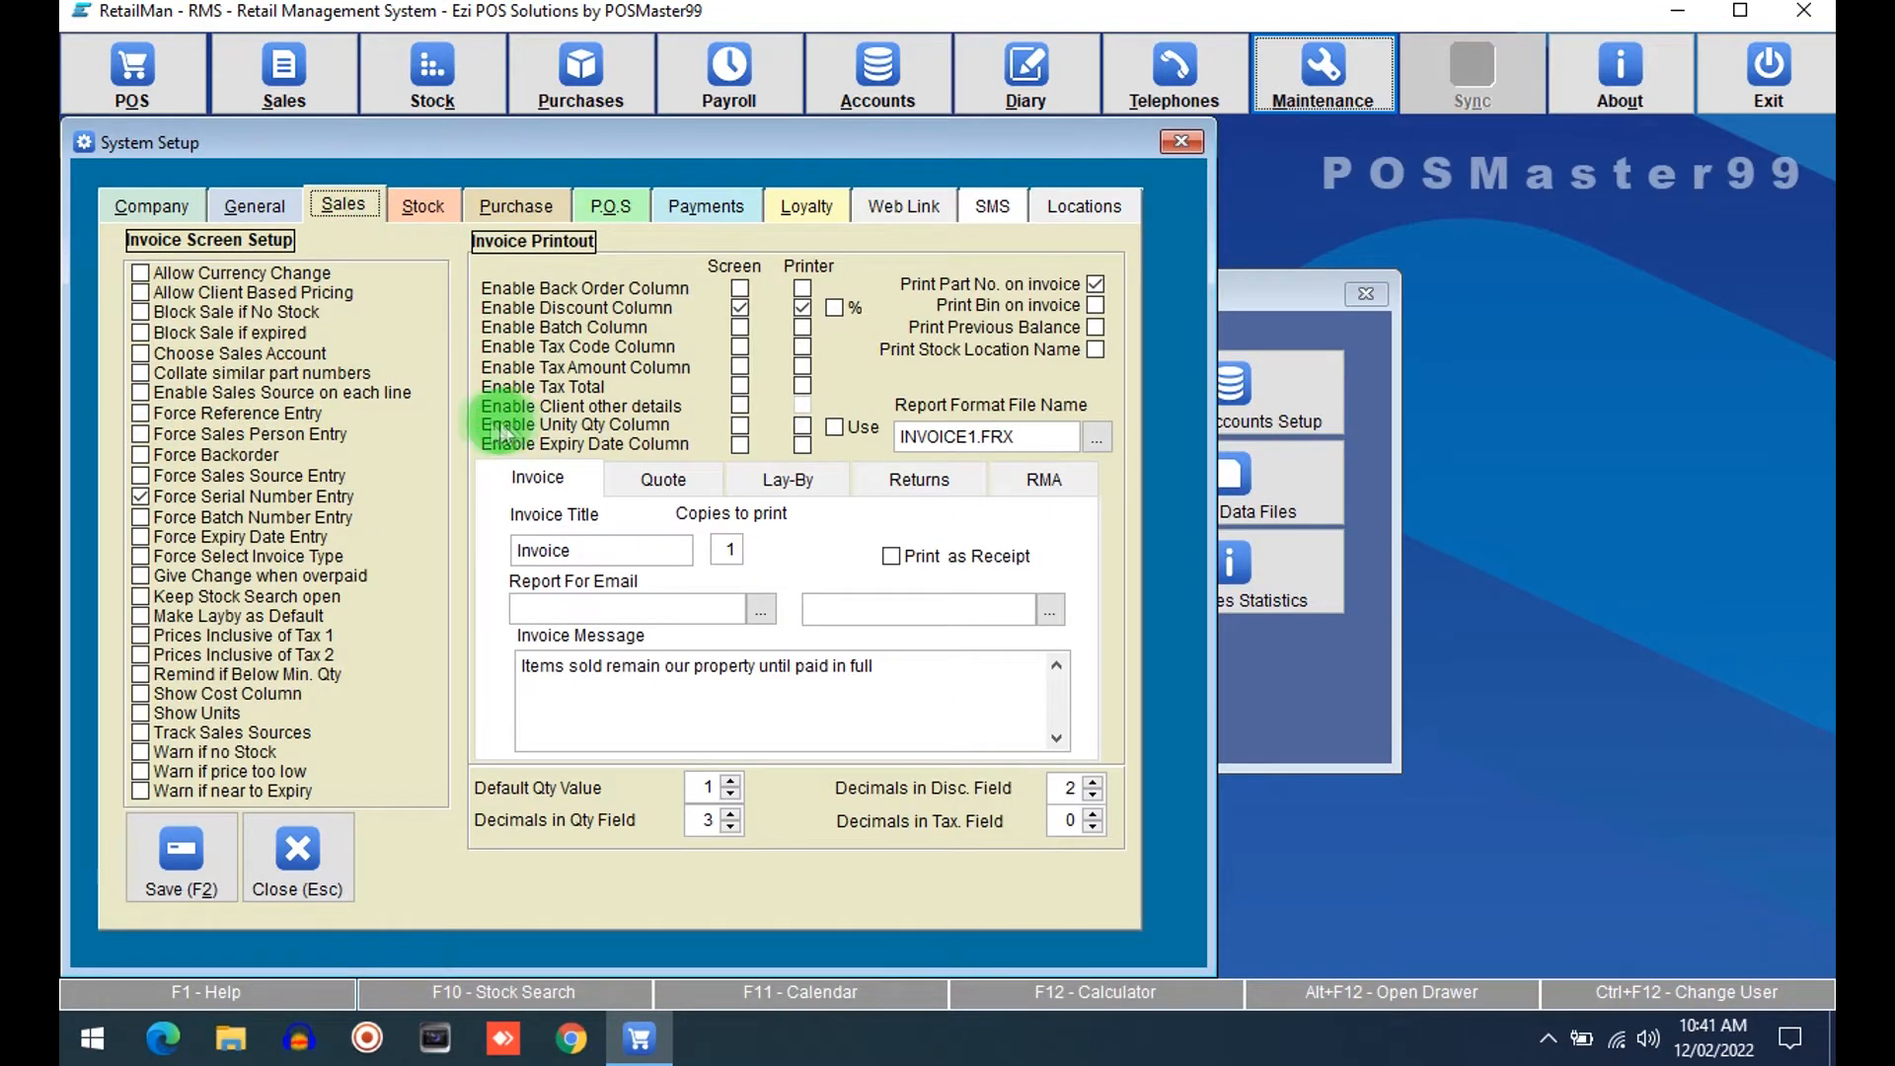
click(227, 540)
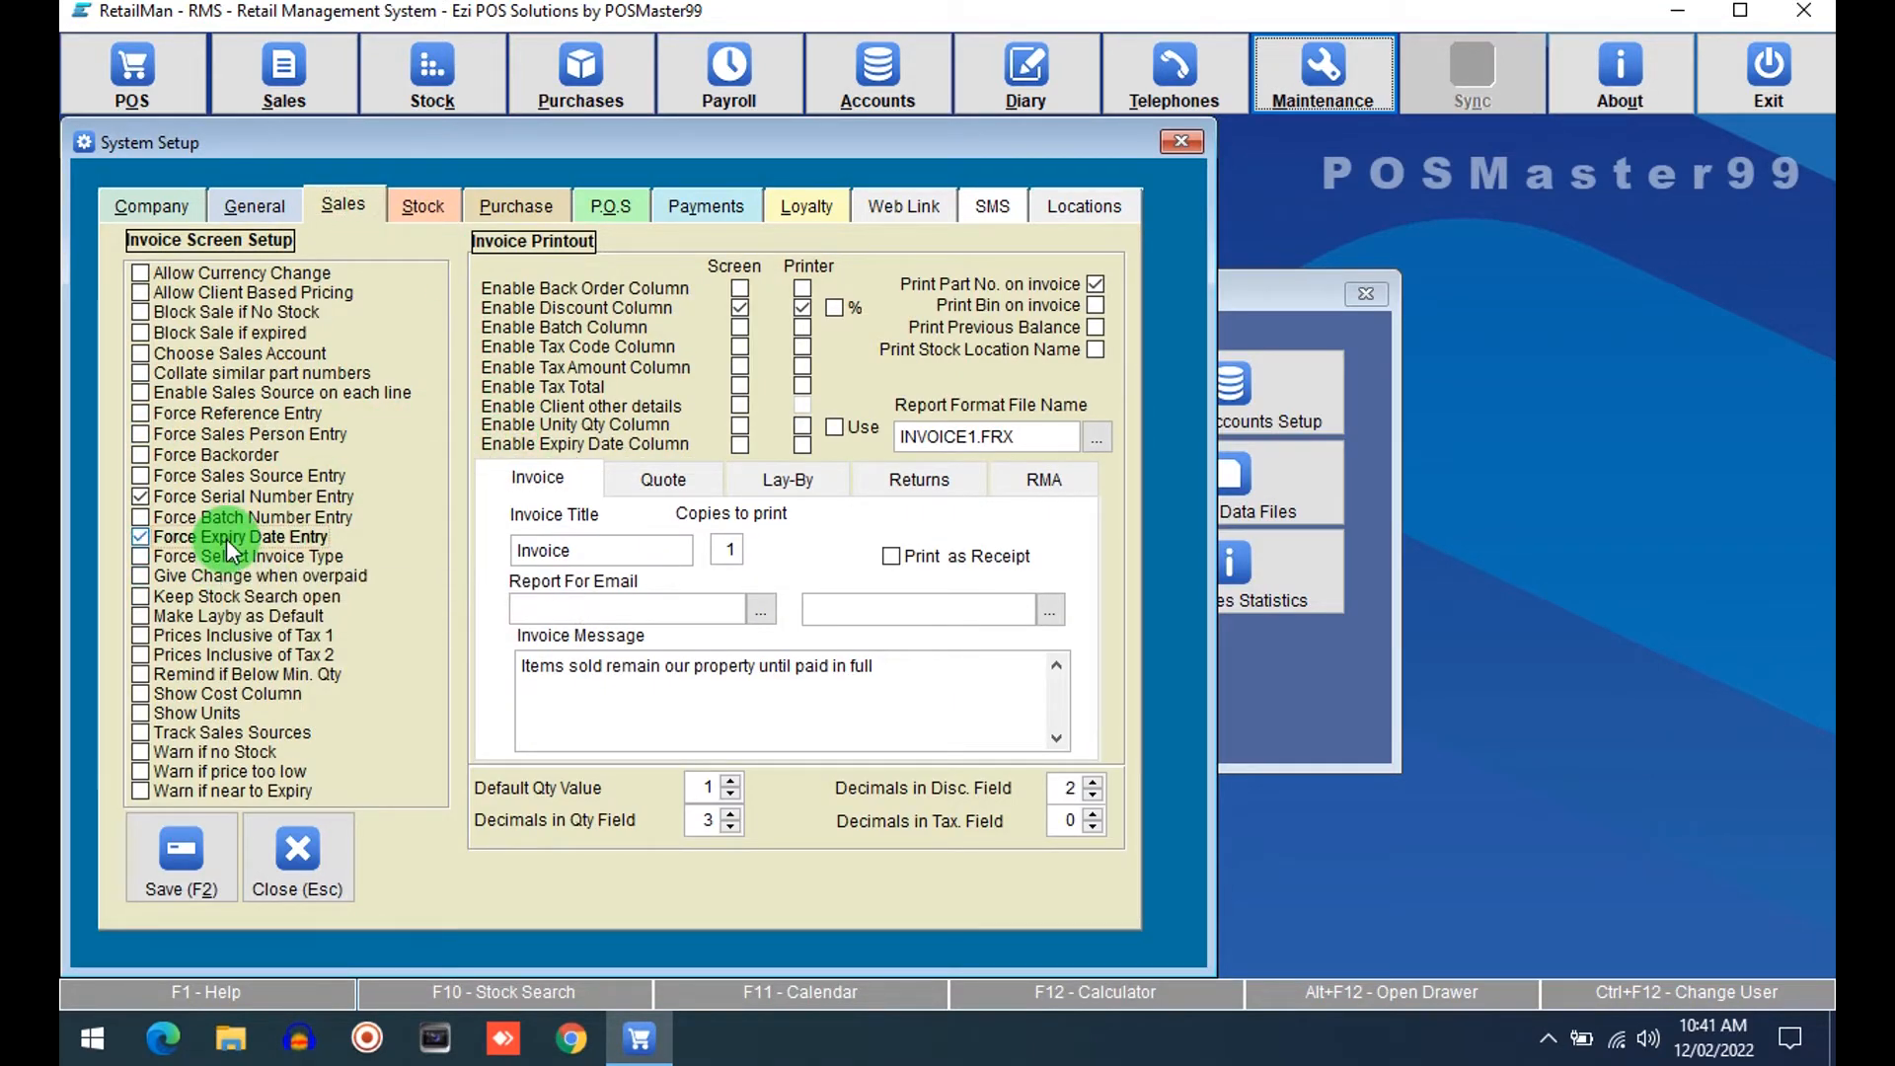
click(244, 517)
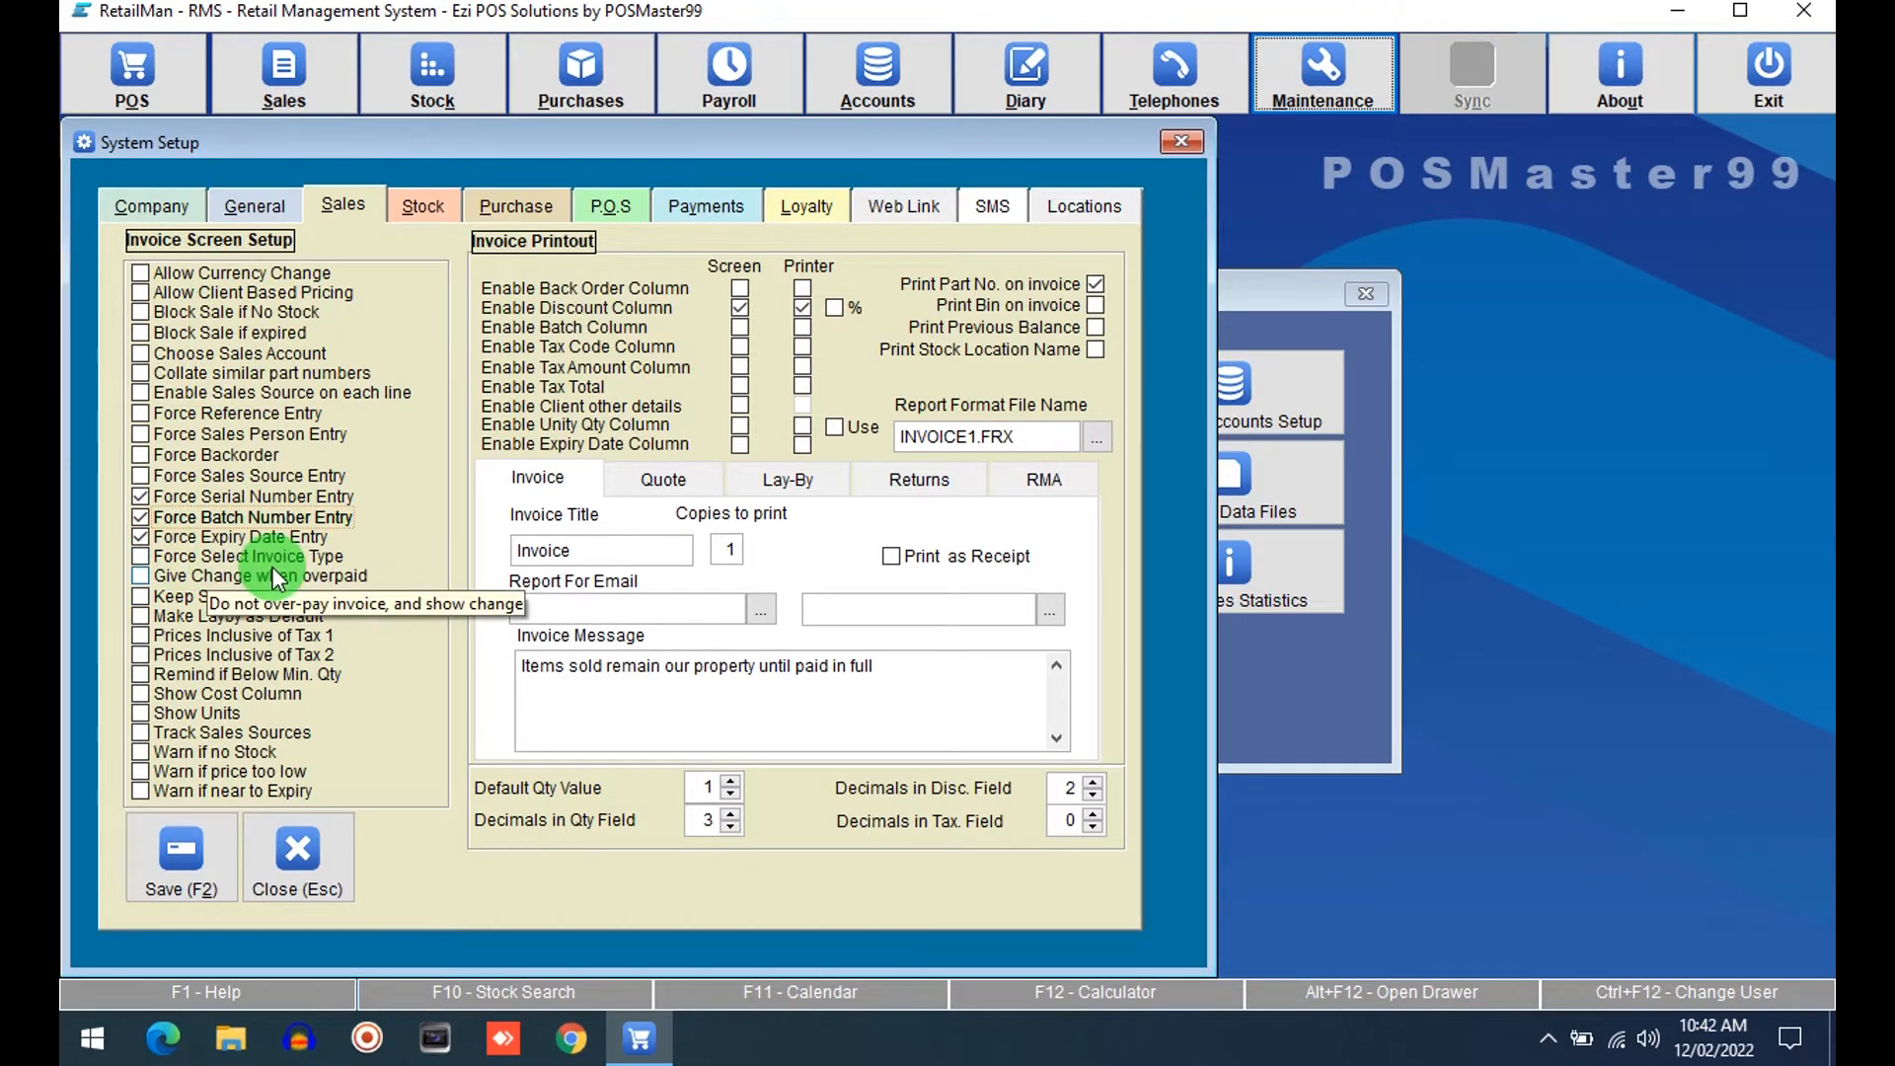
click(196, 872)
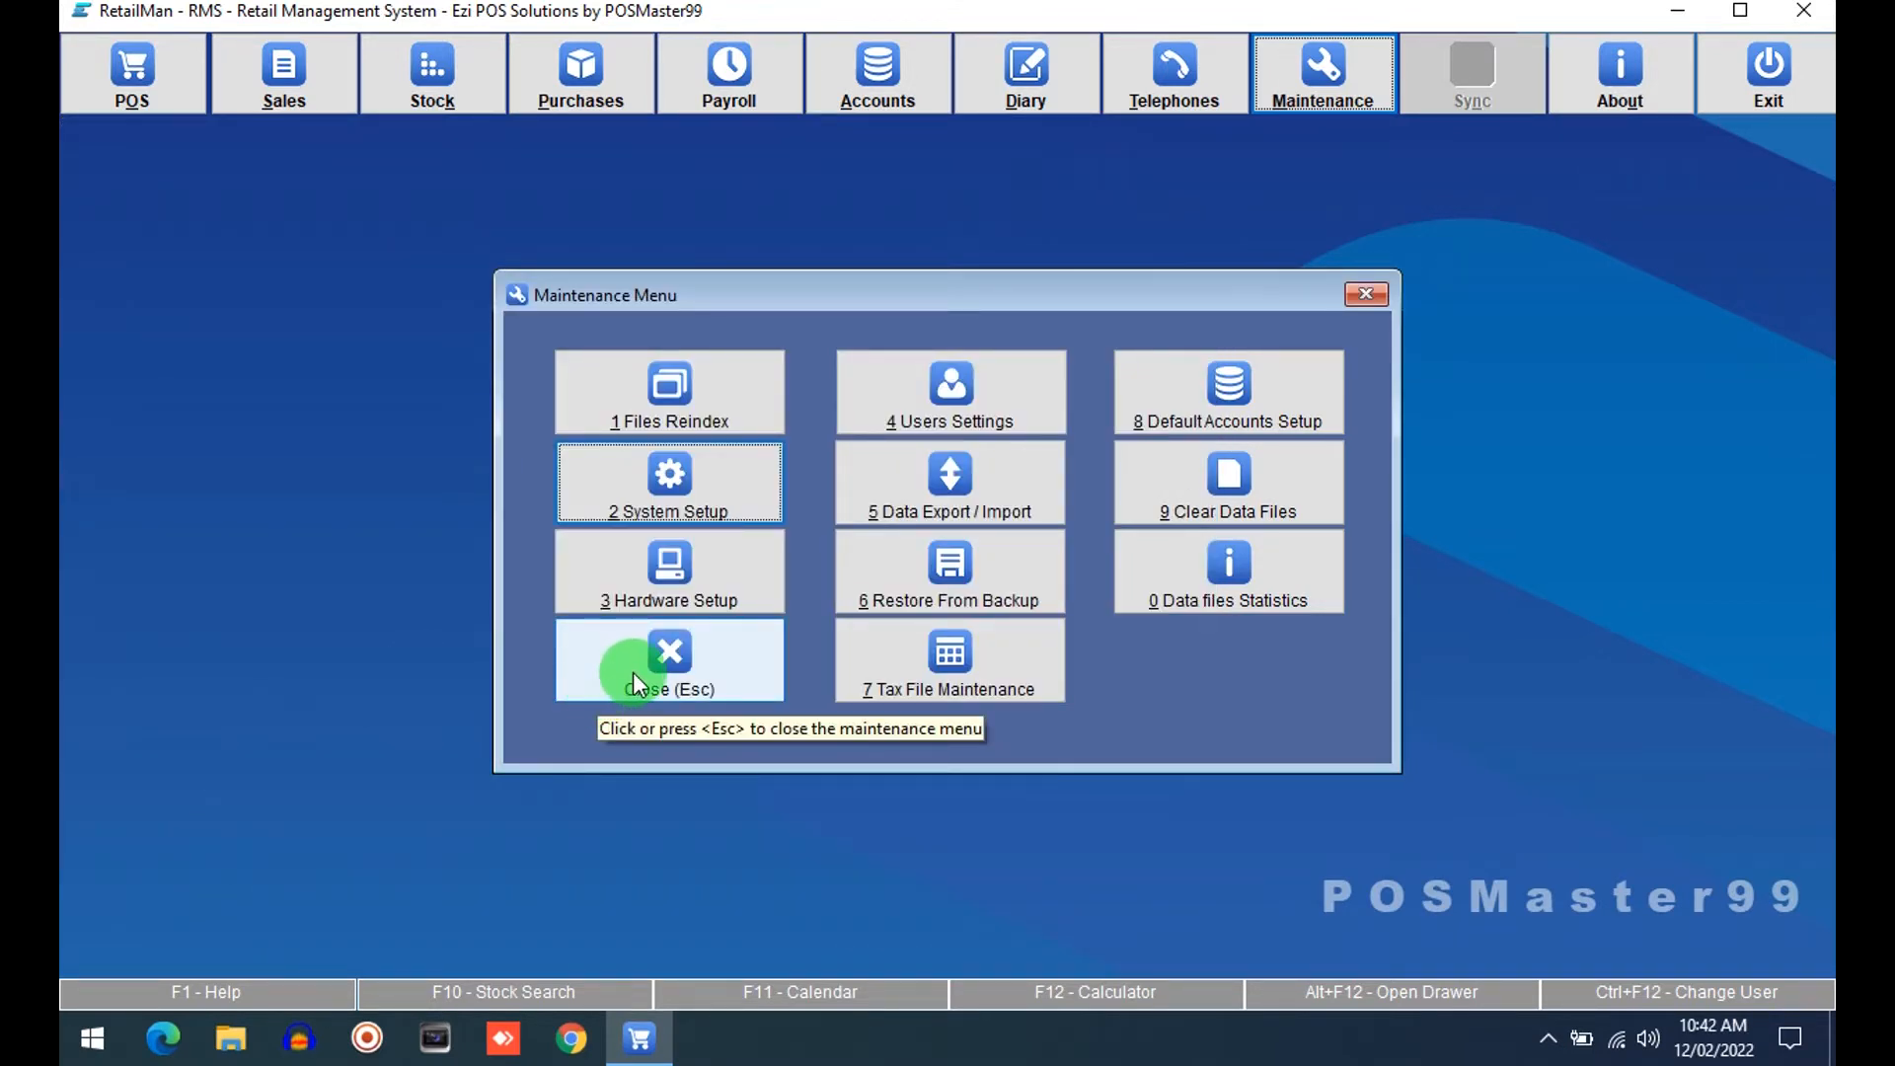
click(637, 684)
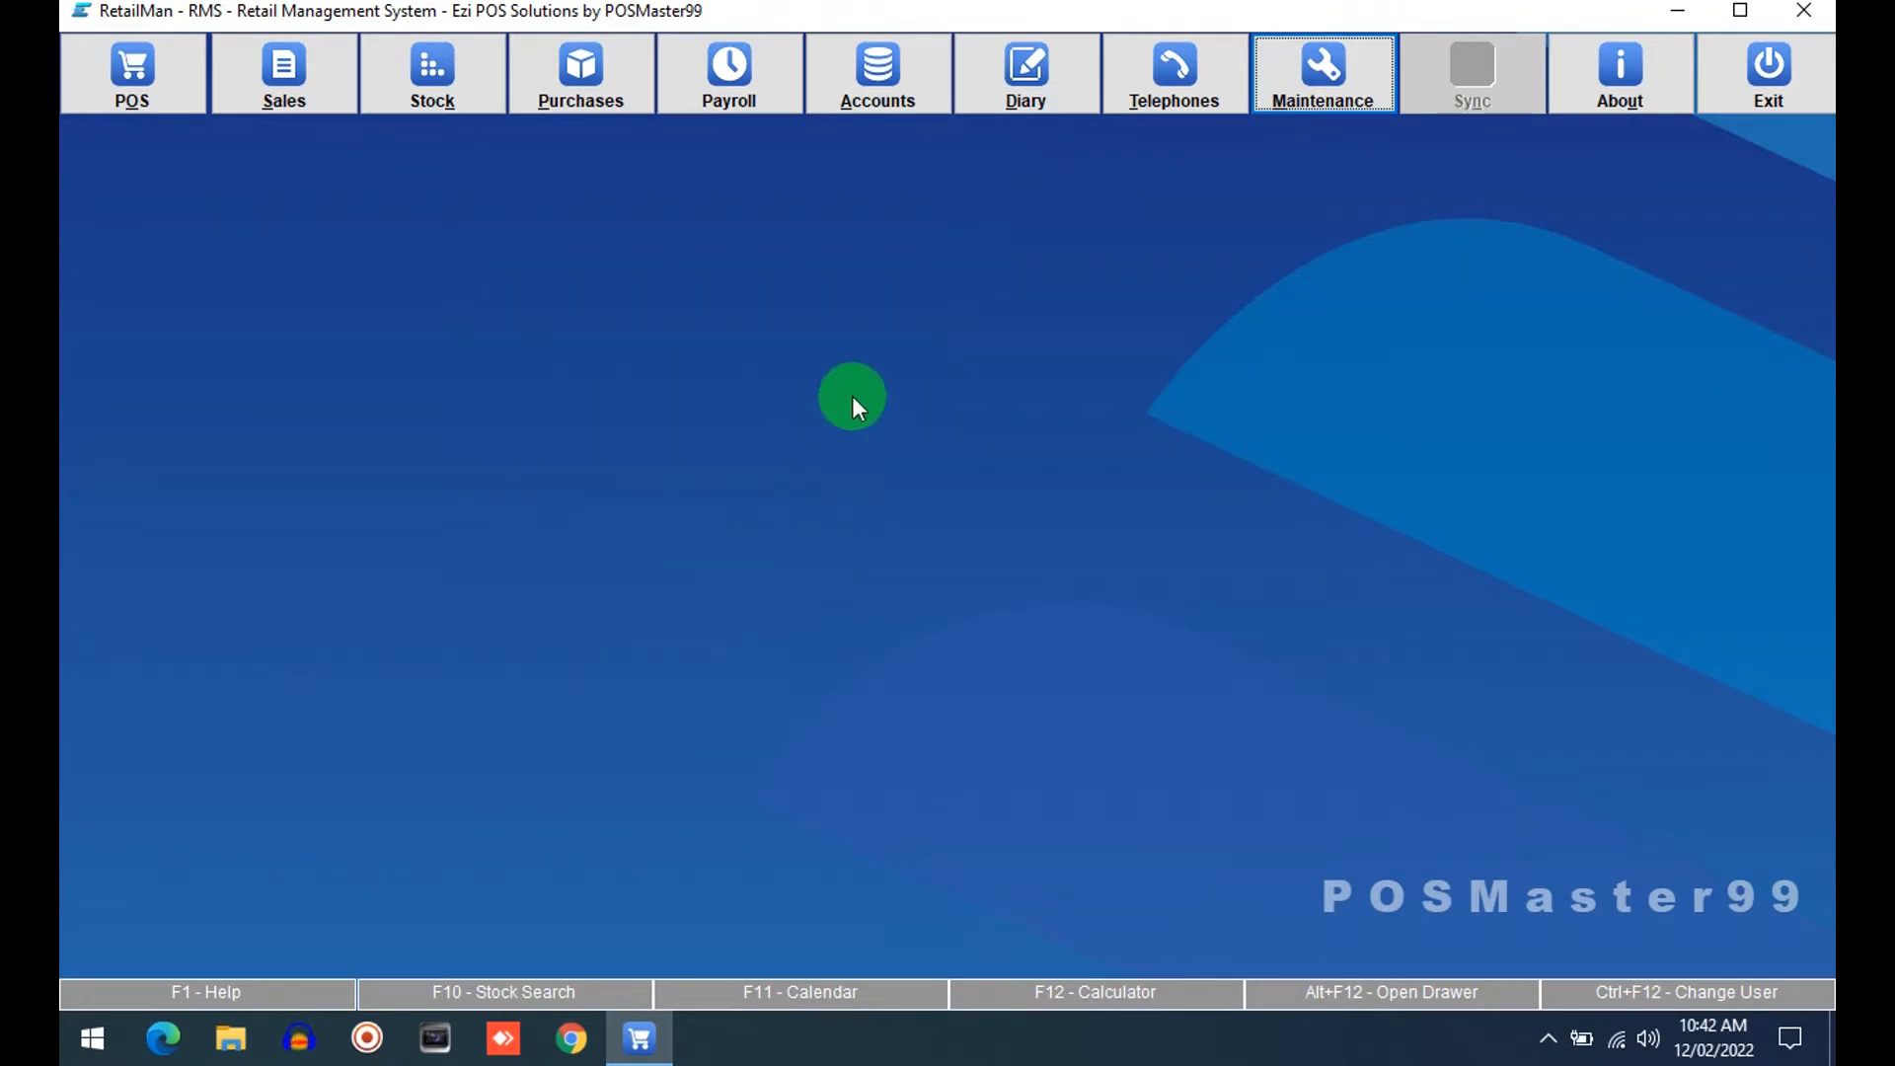
Open a blank purchase entry to check which line columns it offers, and close it.
click(616, 79)
click(613, 298)
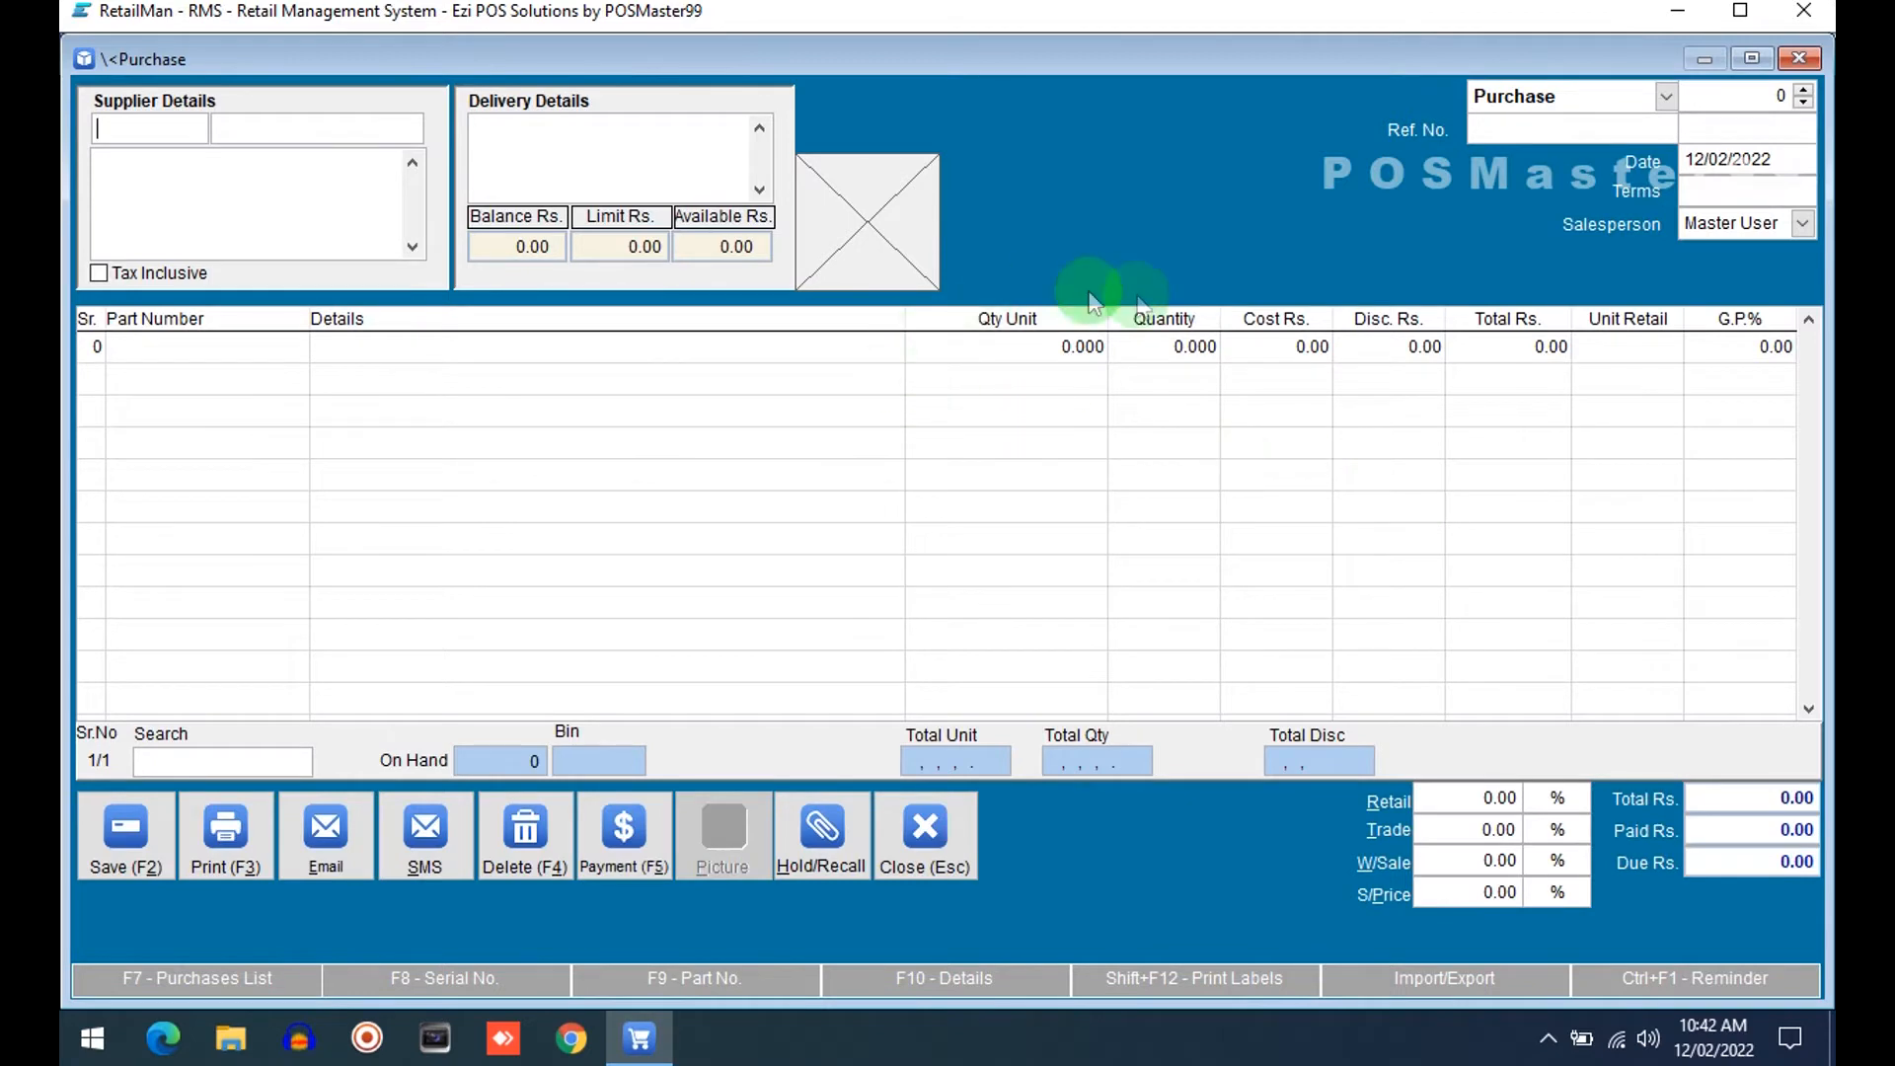
click(915, 850)
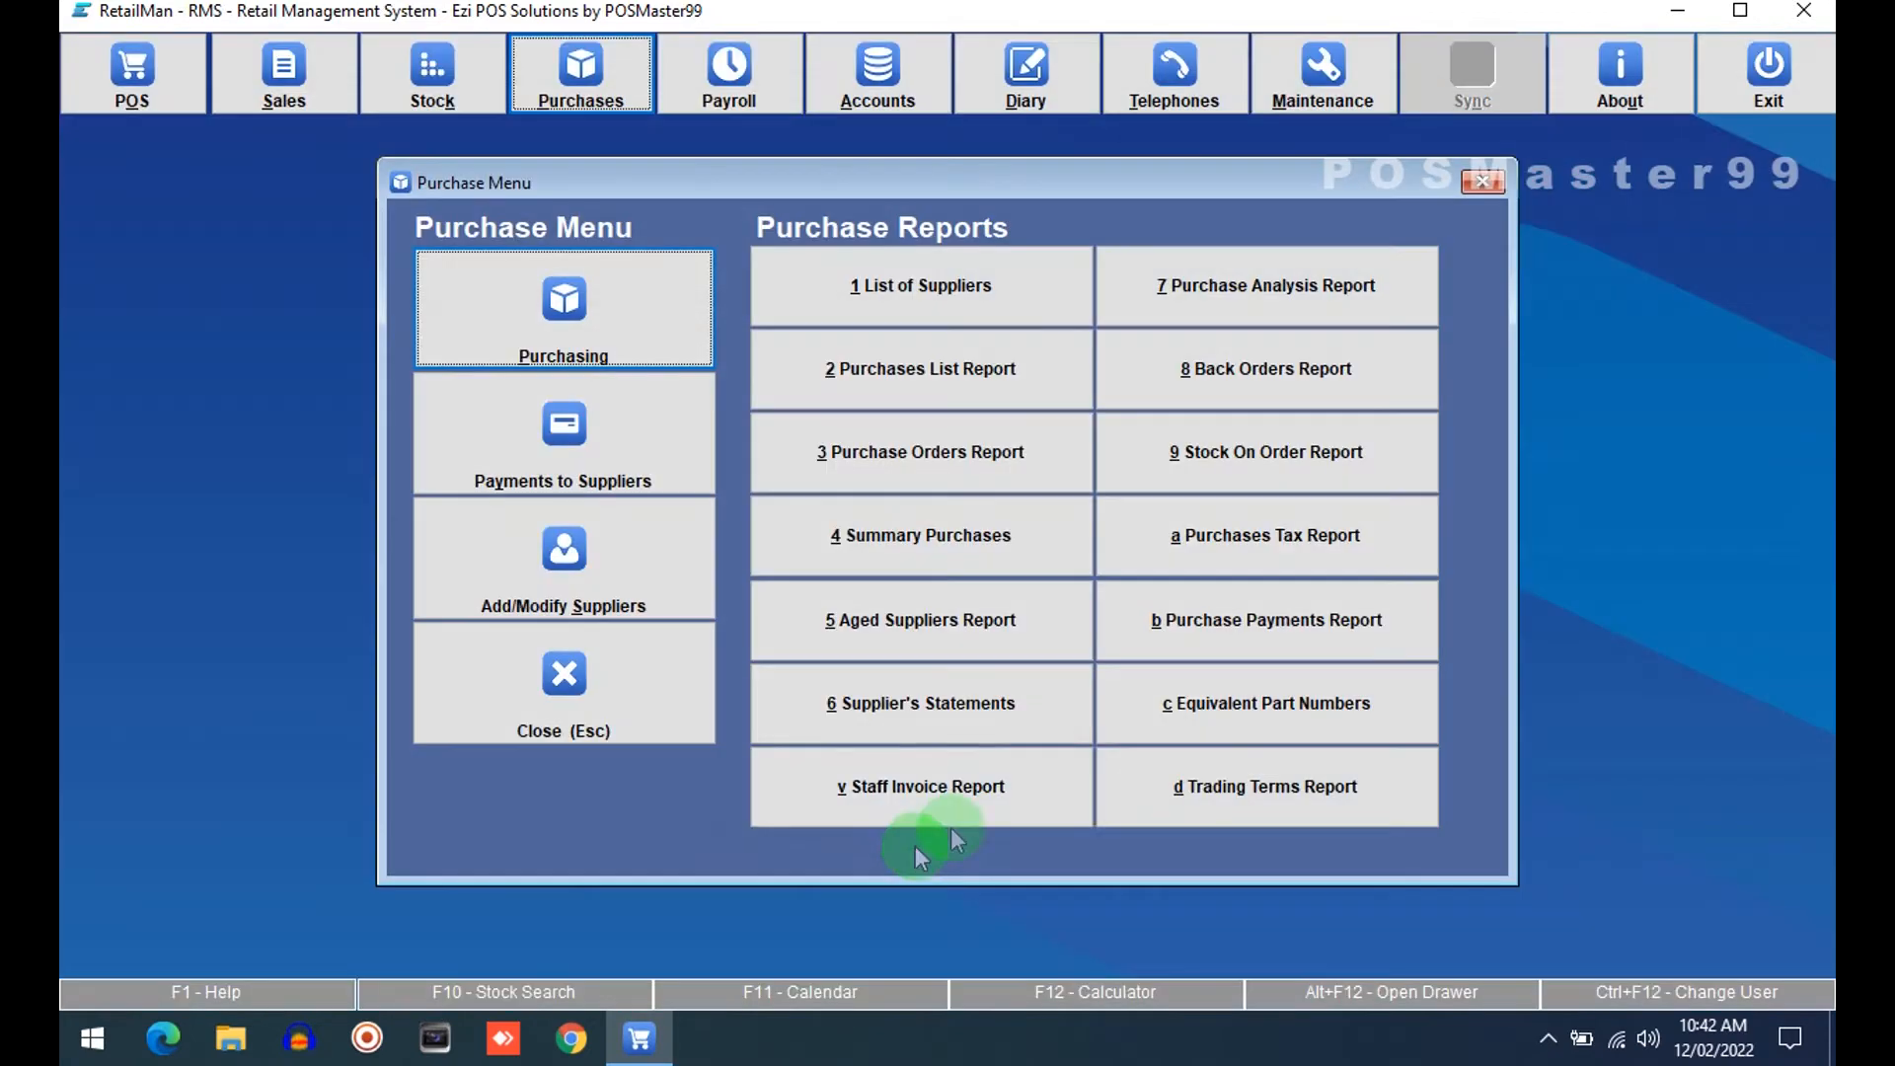
click(674, 703)
In the purchase setup, enable the Expiry Date and Batch No. columns for both screen and printer.
click(1341, 98)
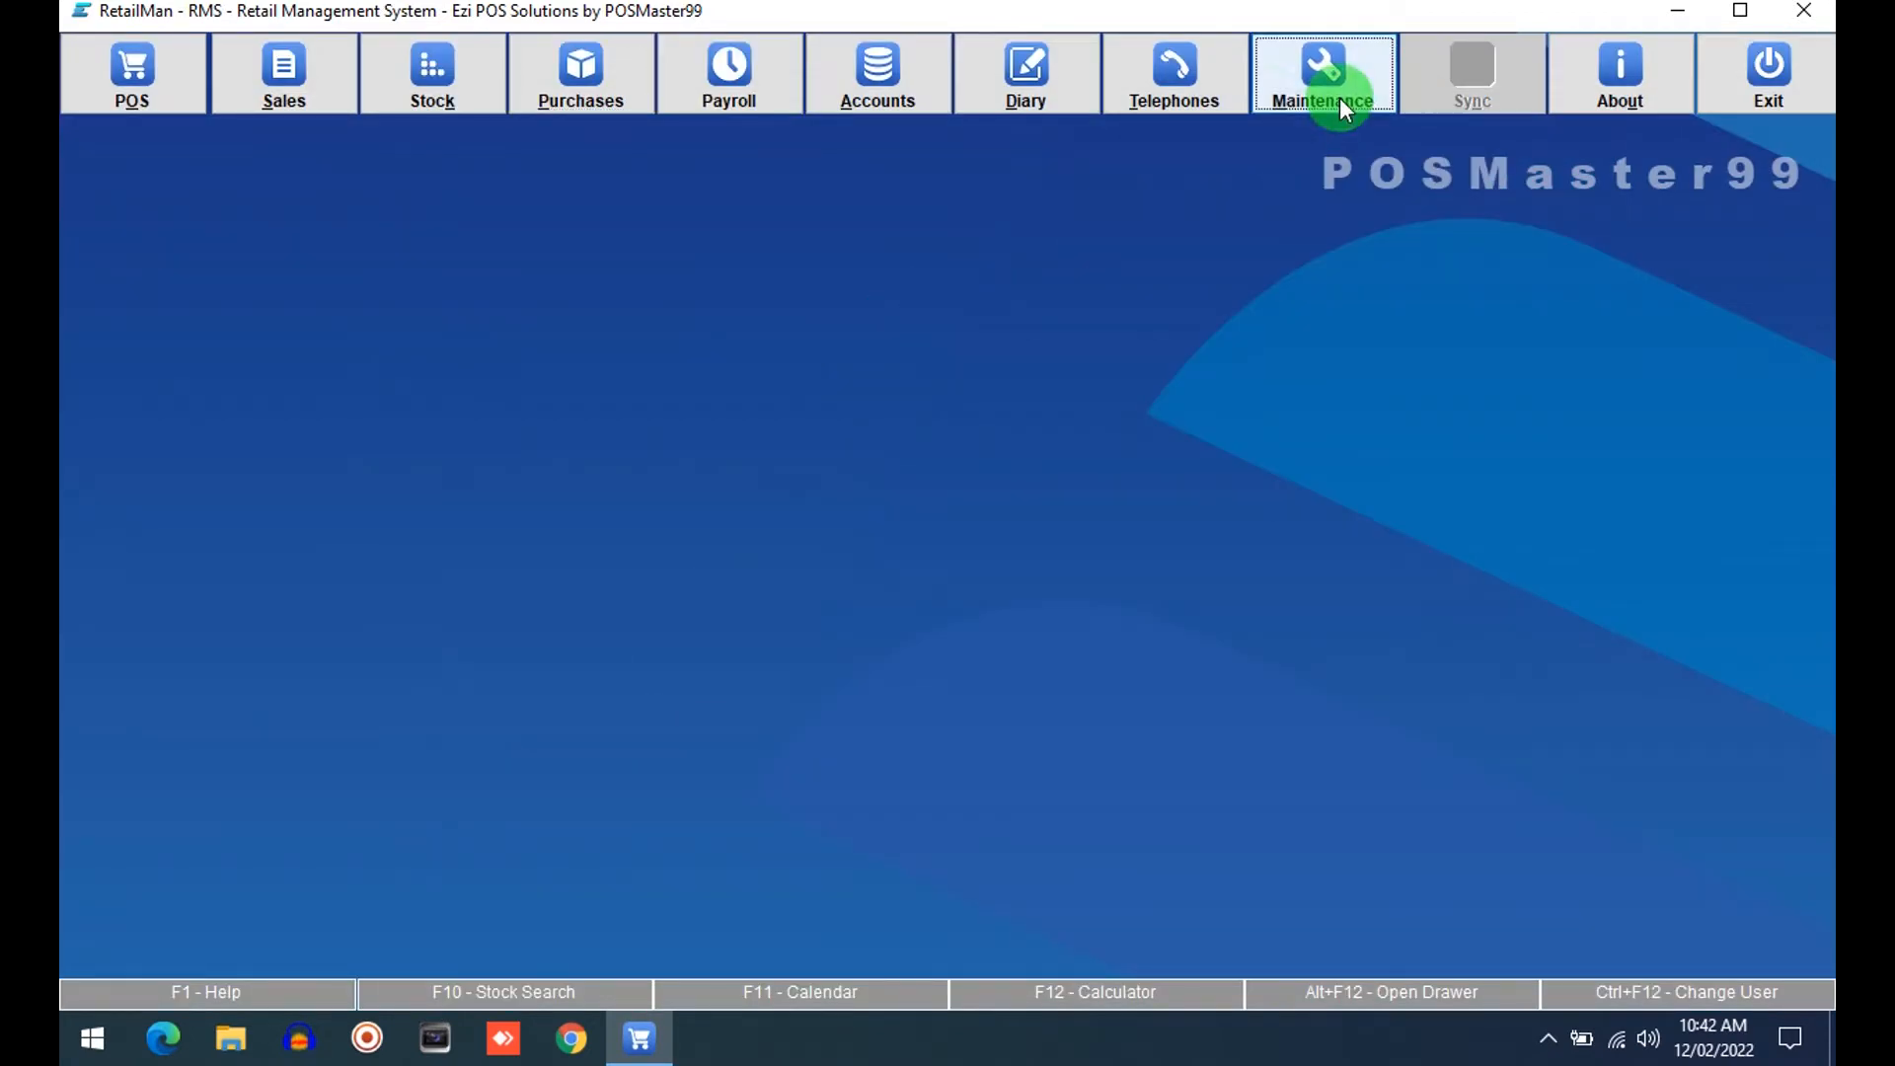
click(681, 476)
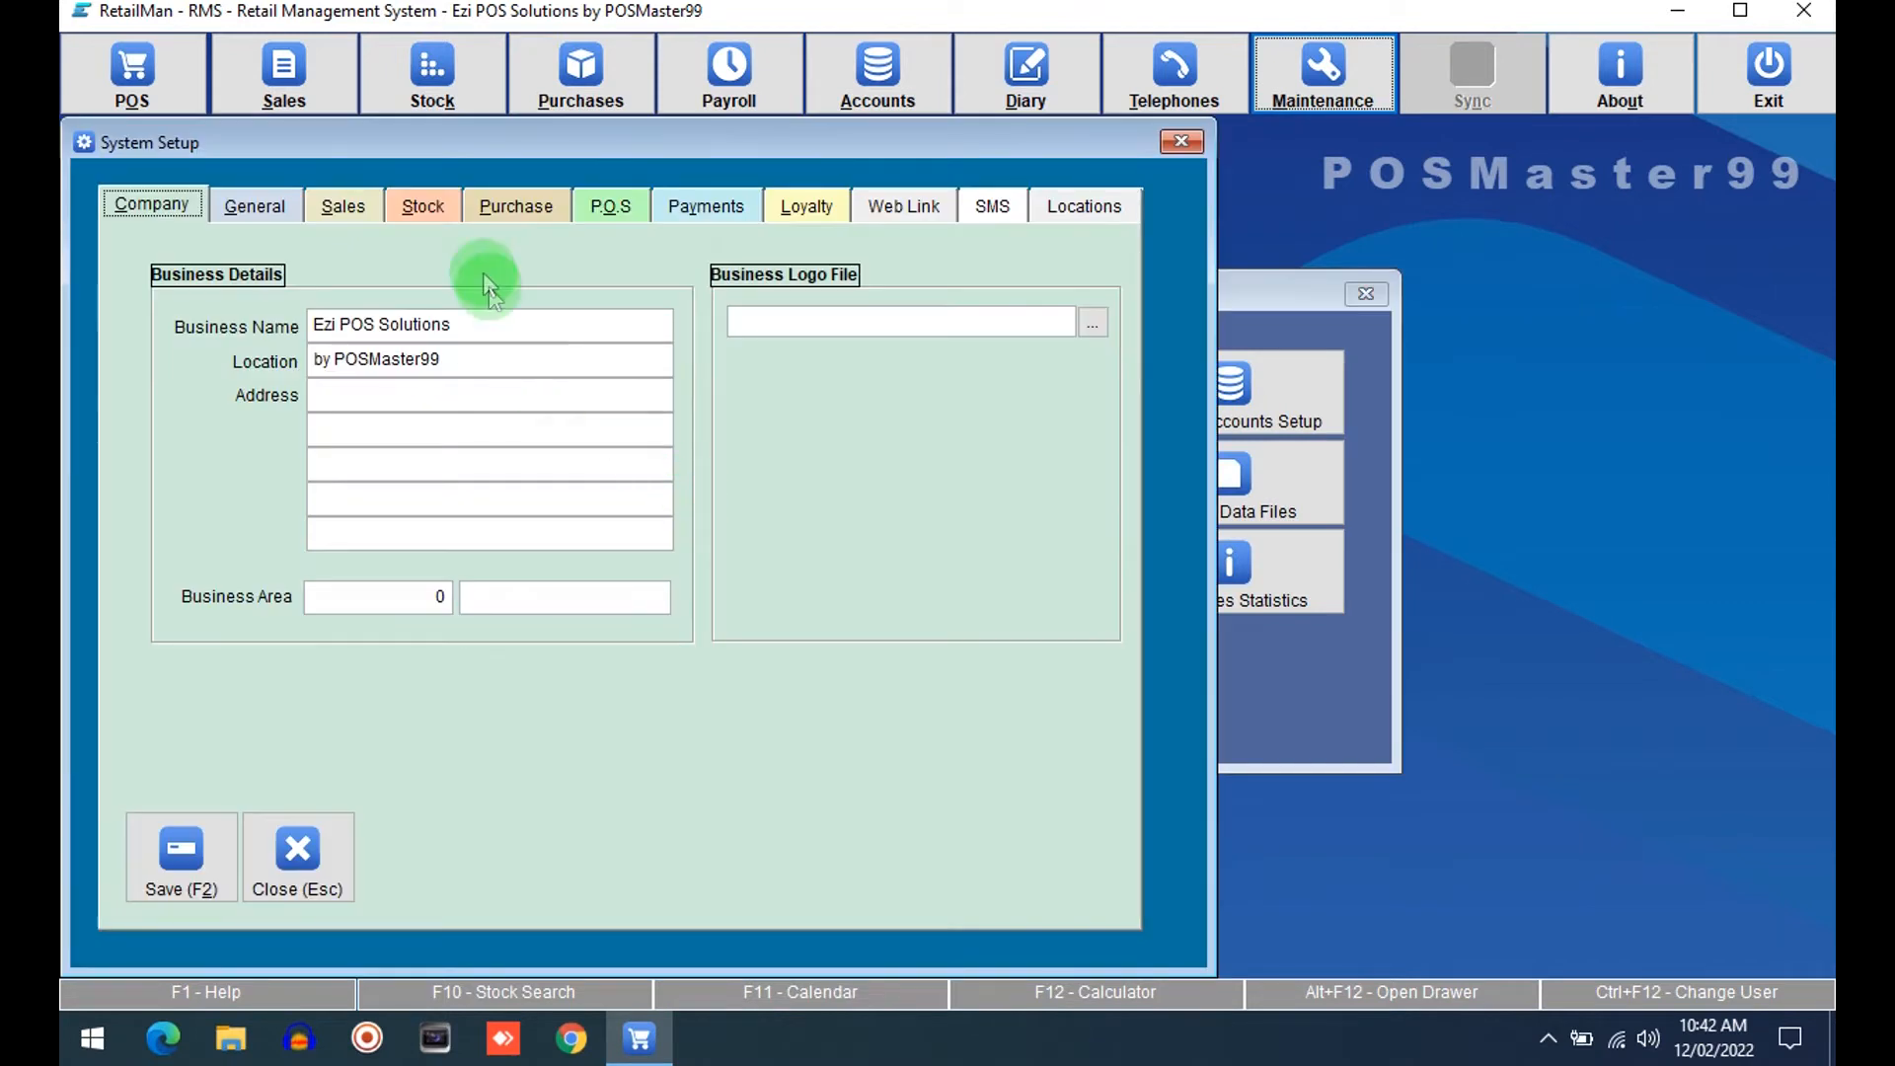
click(521, 207)
click(771, 323)
click(766, 304)
click(831, 306)
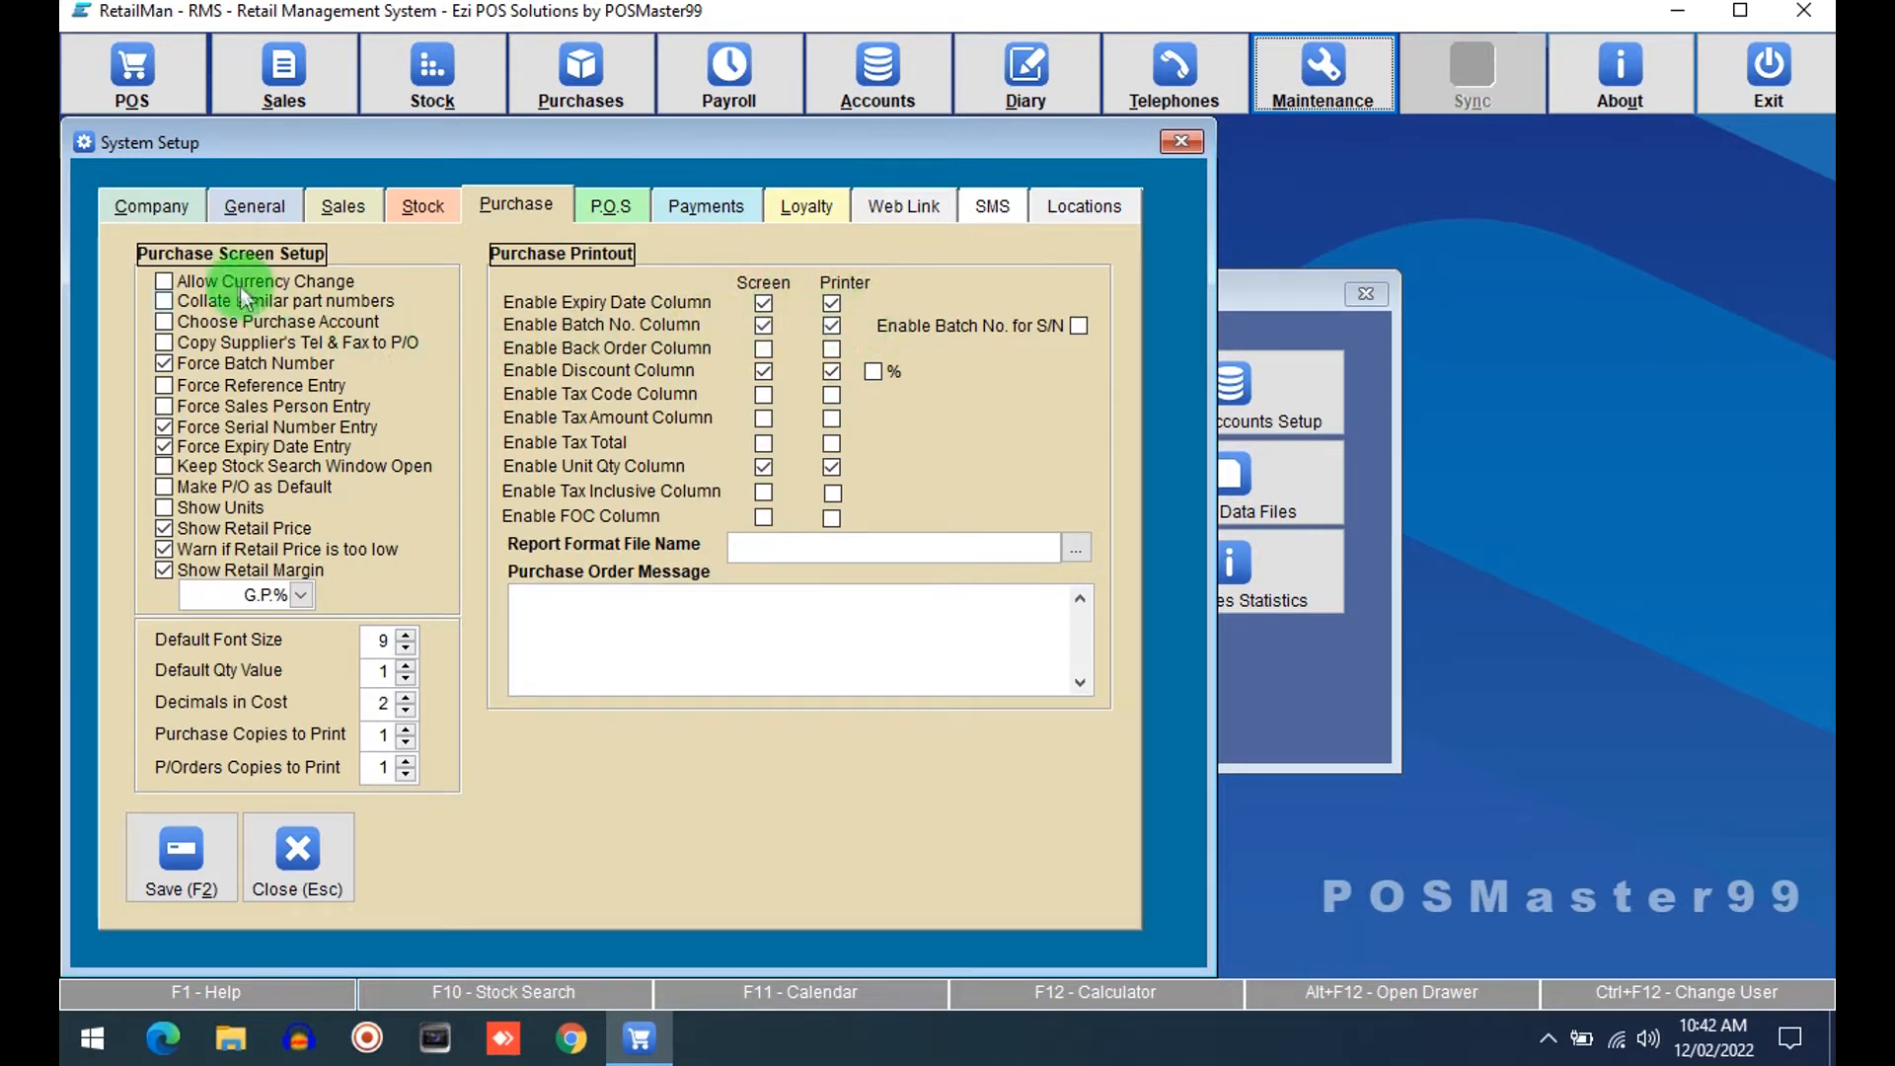
Enable the Batch and Expiry Date invoice columns for screen and printer in the sales setup, then save and exit maintenance.
click(345, 204)
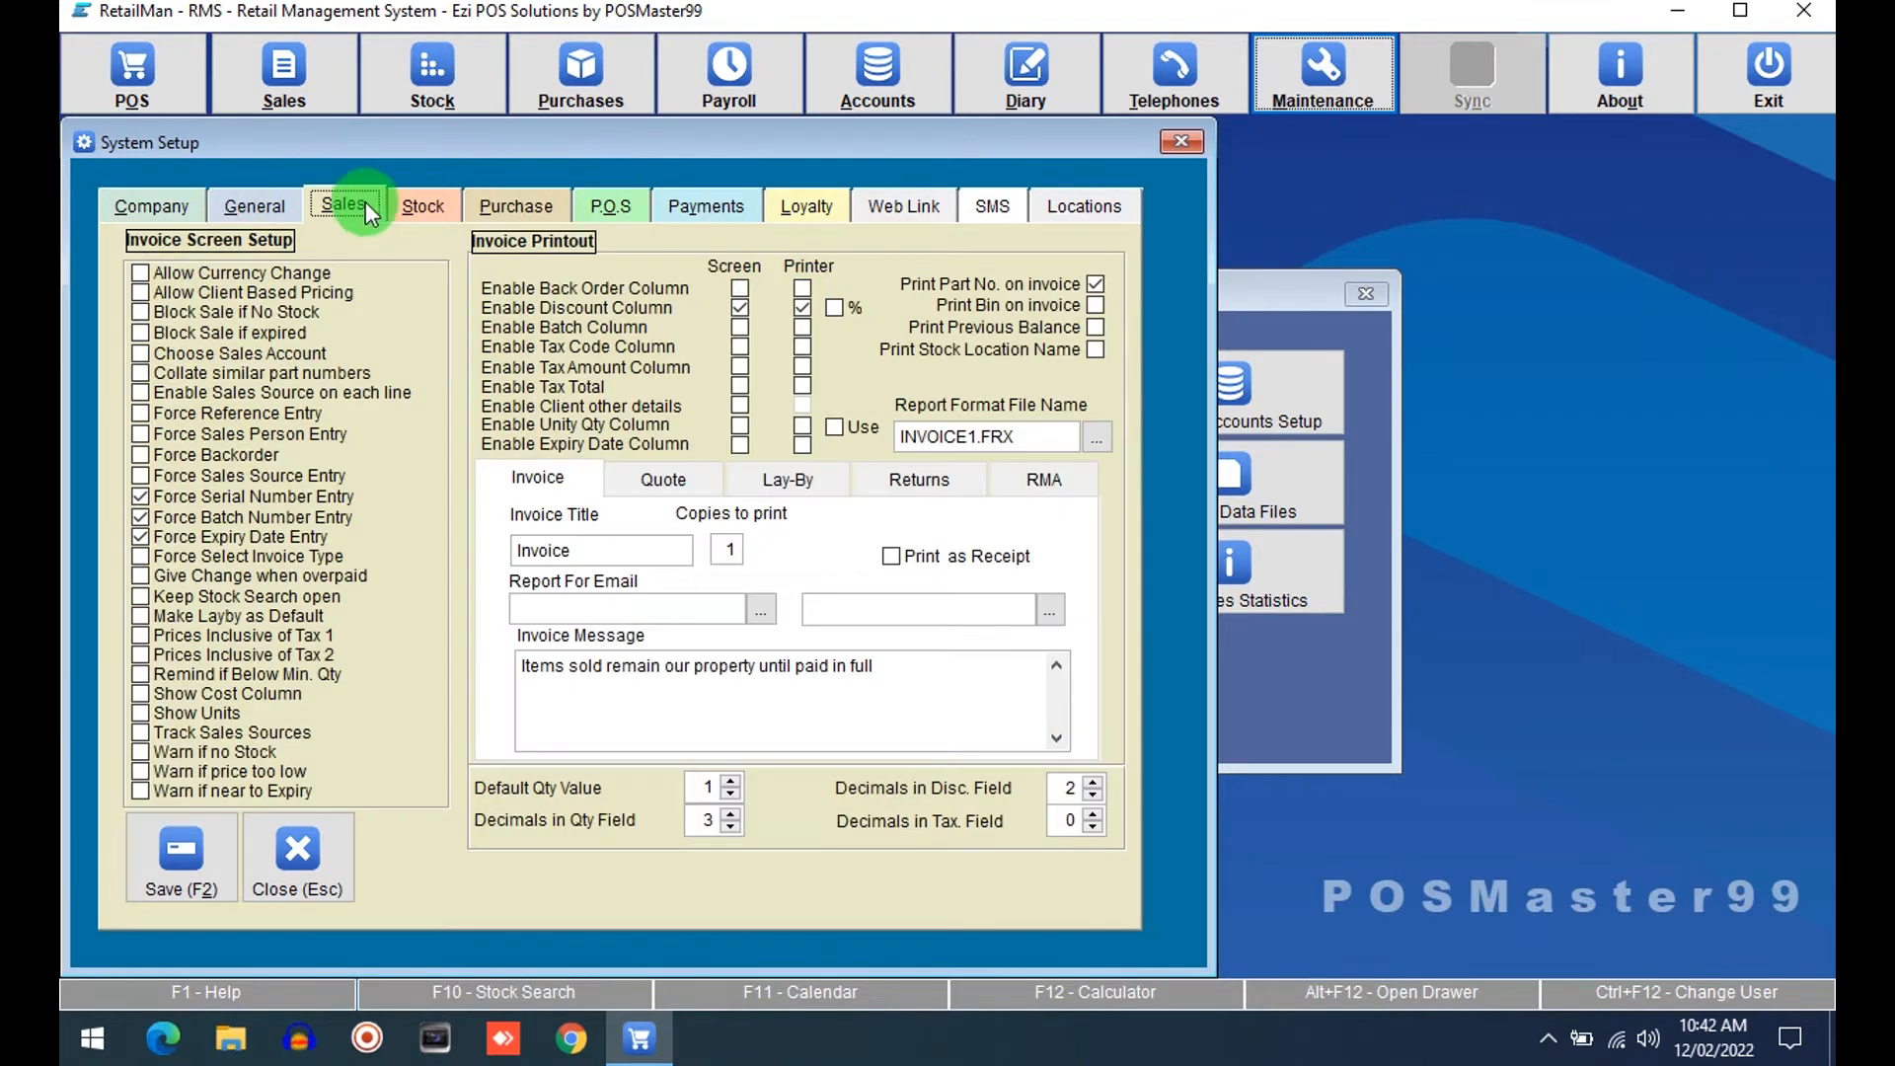
click(740, 445)
click(740, 327)
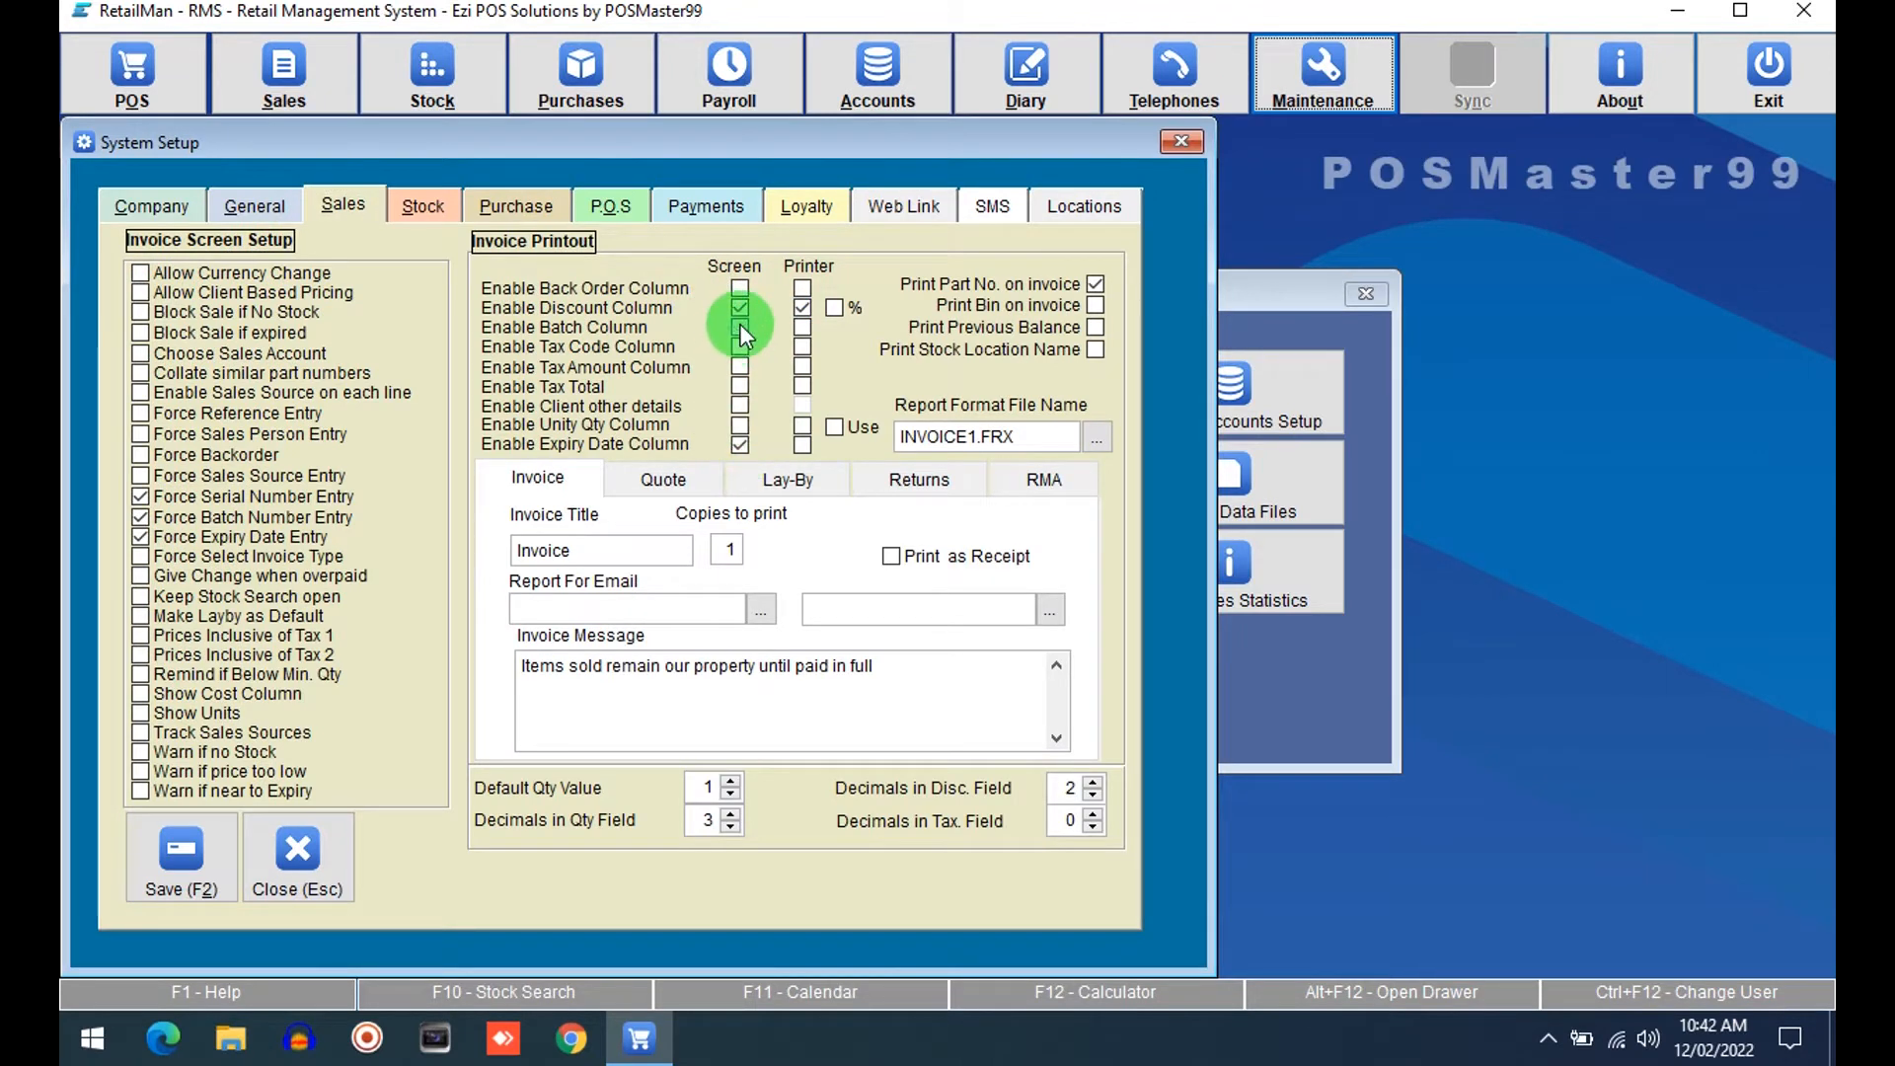
click(803, 327)
click(802, 443)
click(220, 831)
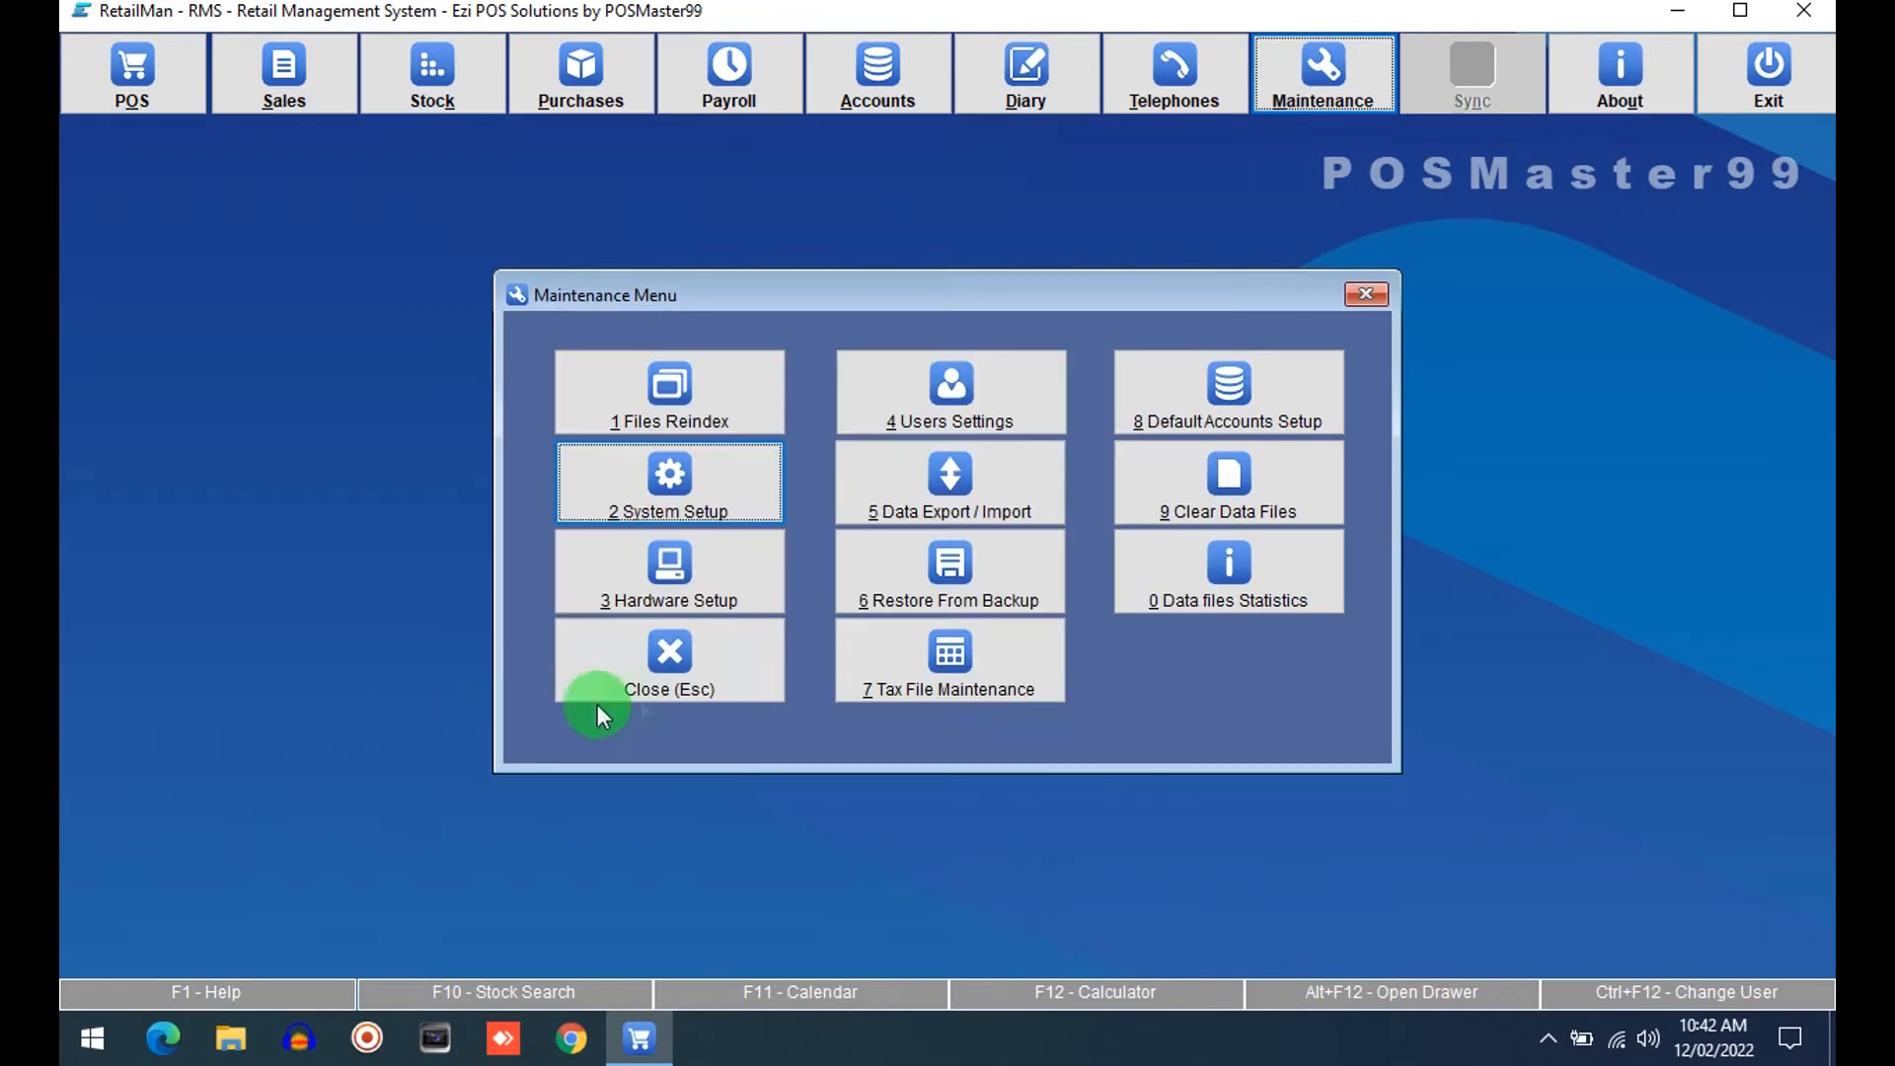
click(597, 703)
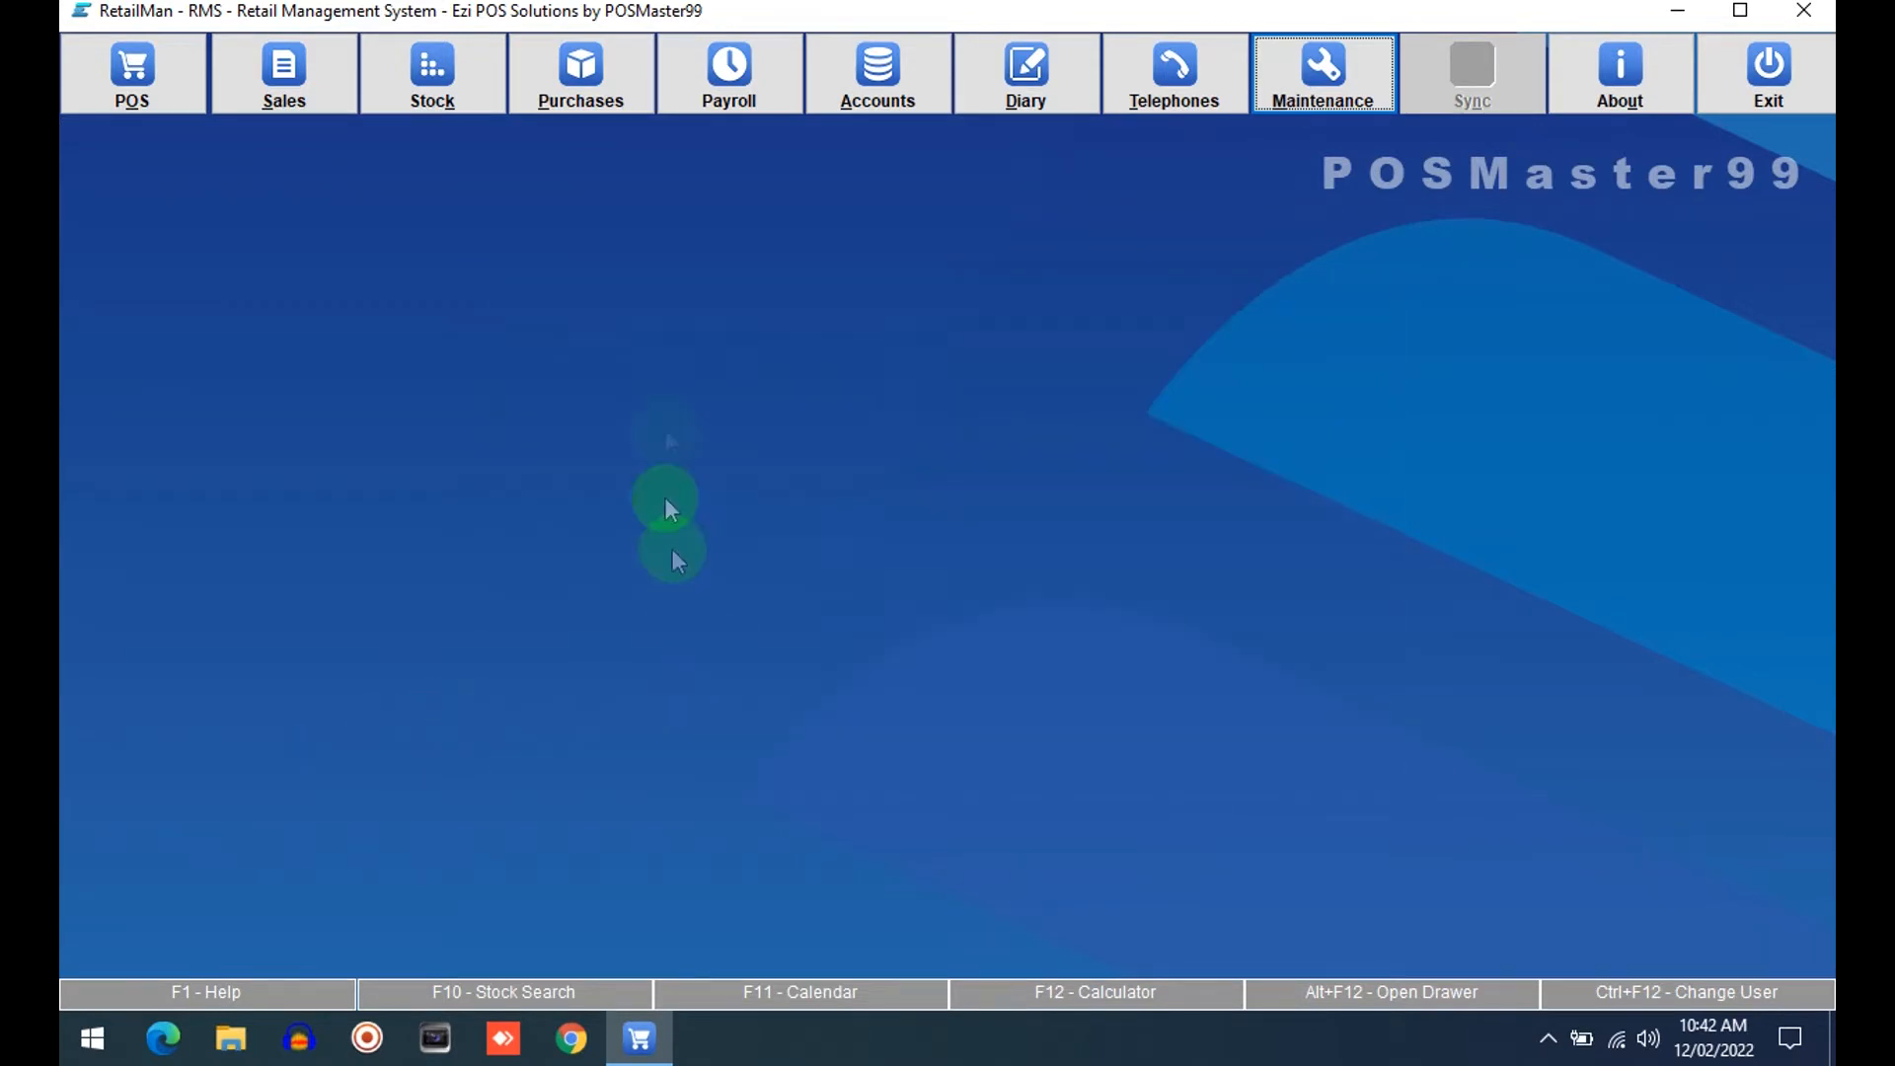
Start a new purchase with the supplier code C for Cash Purchase and bring up the stock search for its first line.
click(585, 71)
click(632, 327)
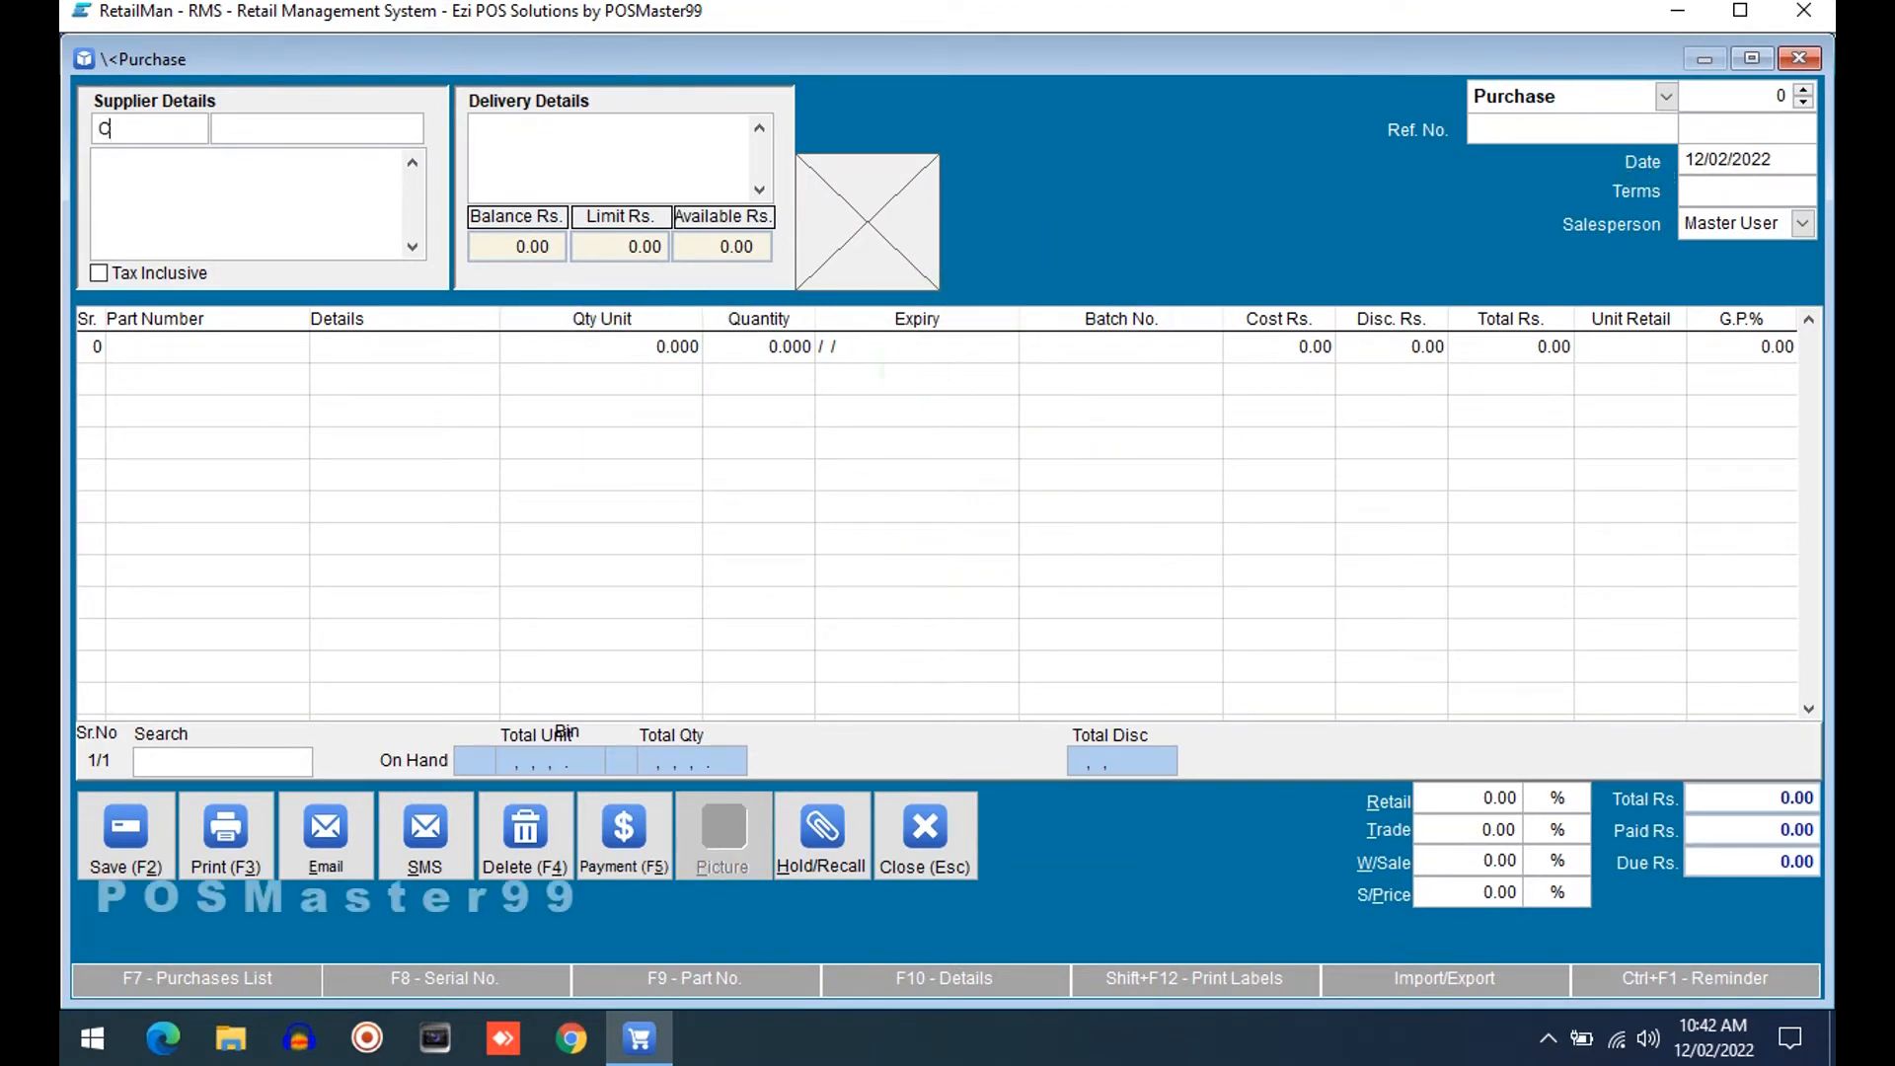
key(Return)
key(Return)
key(Return)
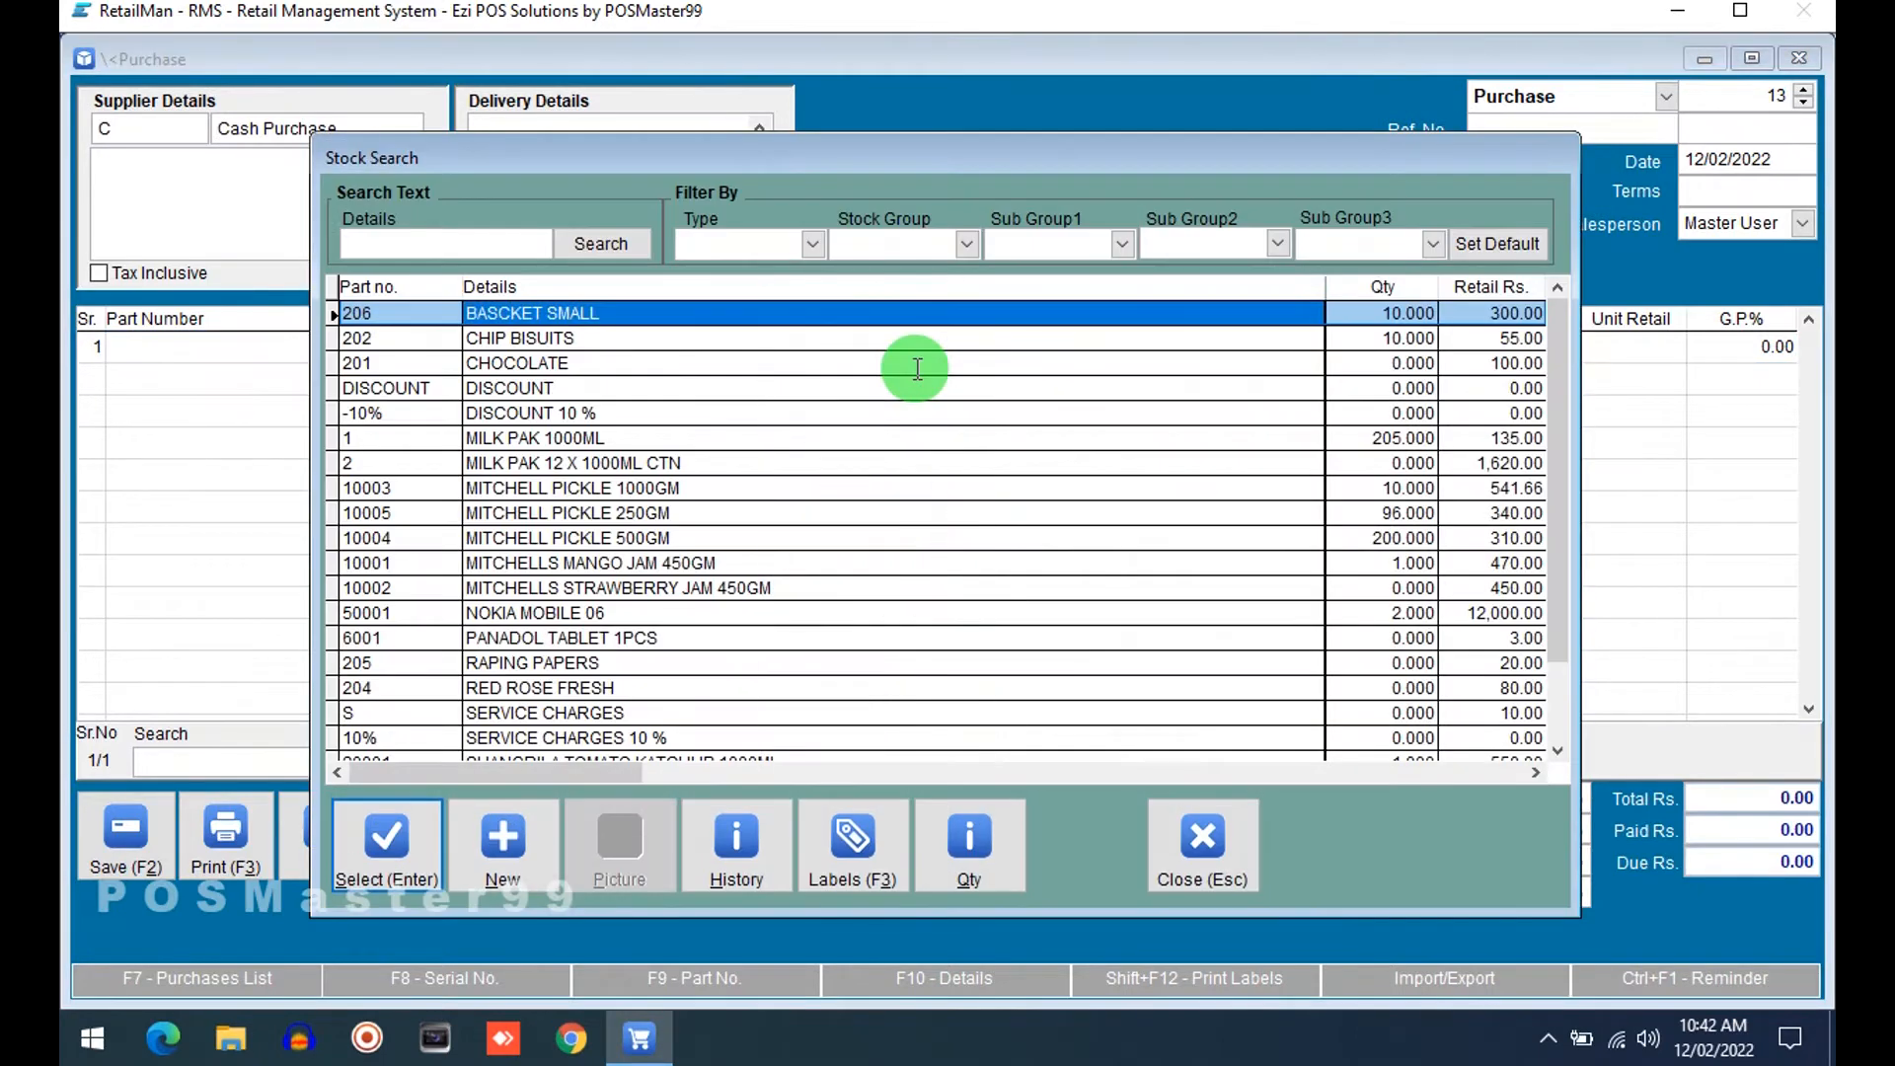
Find PANADOL TABLET 1PCS by searching for PANA, add it to the purchase, and set its quantity to 100.
text(PANA)
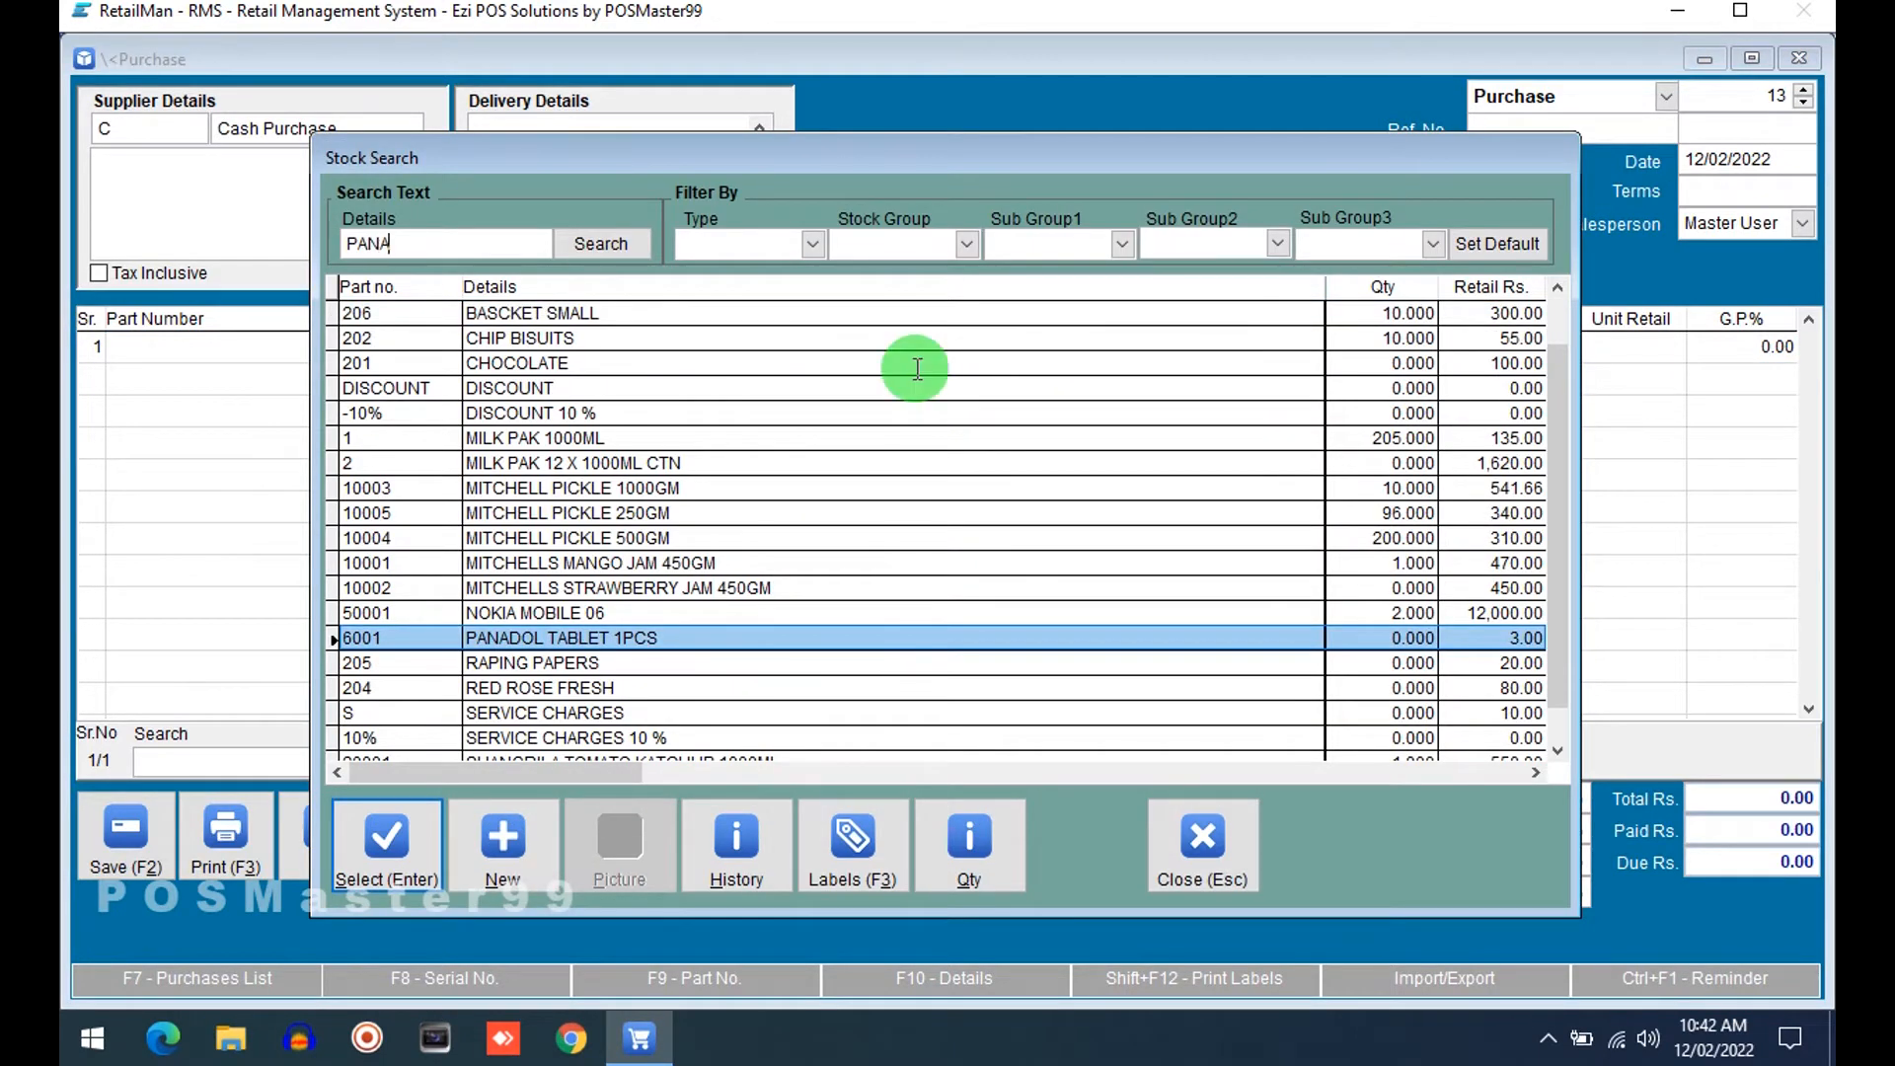
key(Return)
key(Up)
key(Return)
text(100)
key(Return)
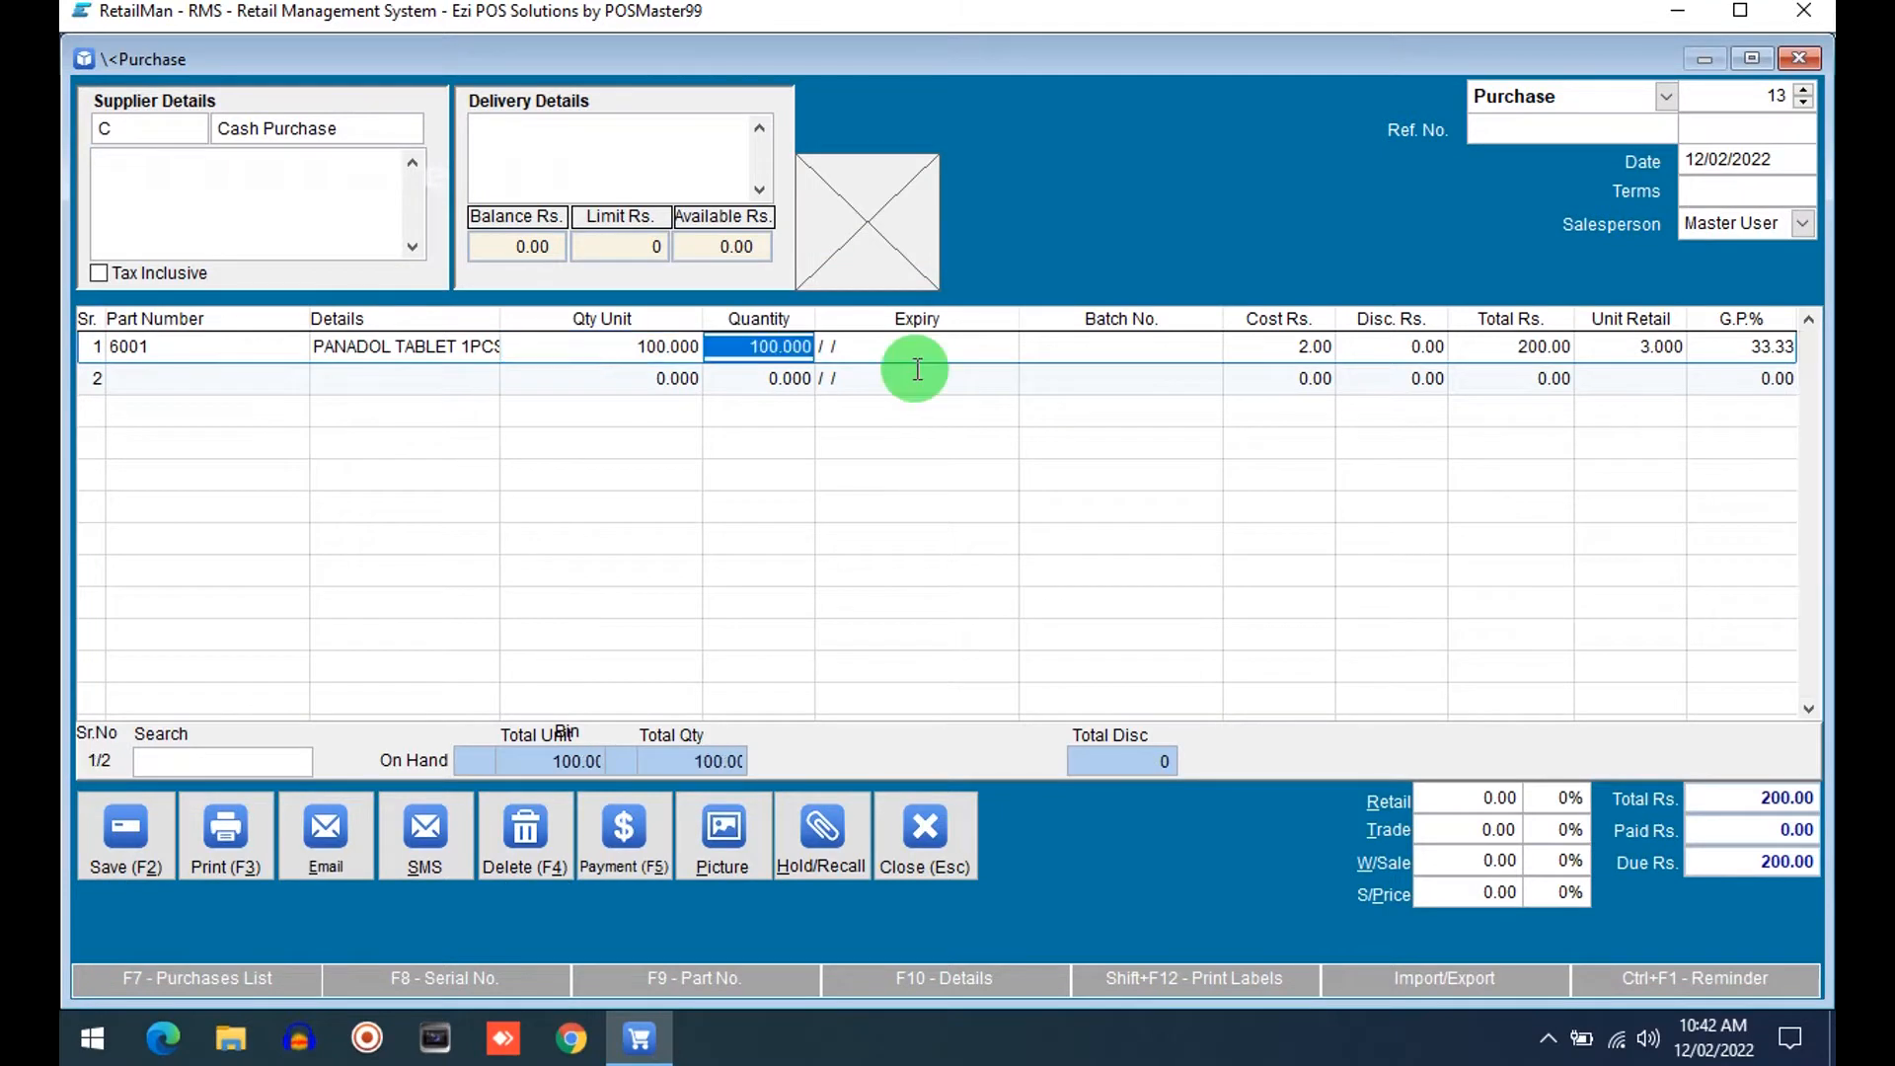
key(Left)
key(Right)
key(Left)
key(Right)
key(Left)
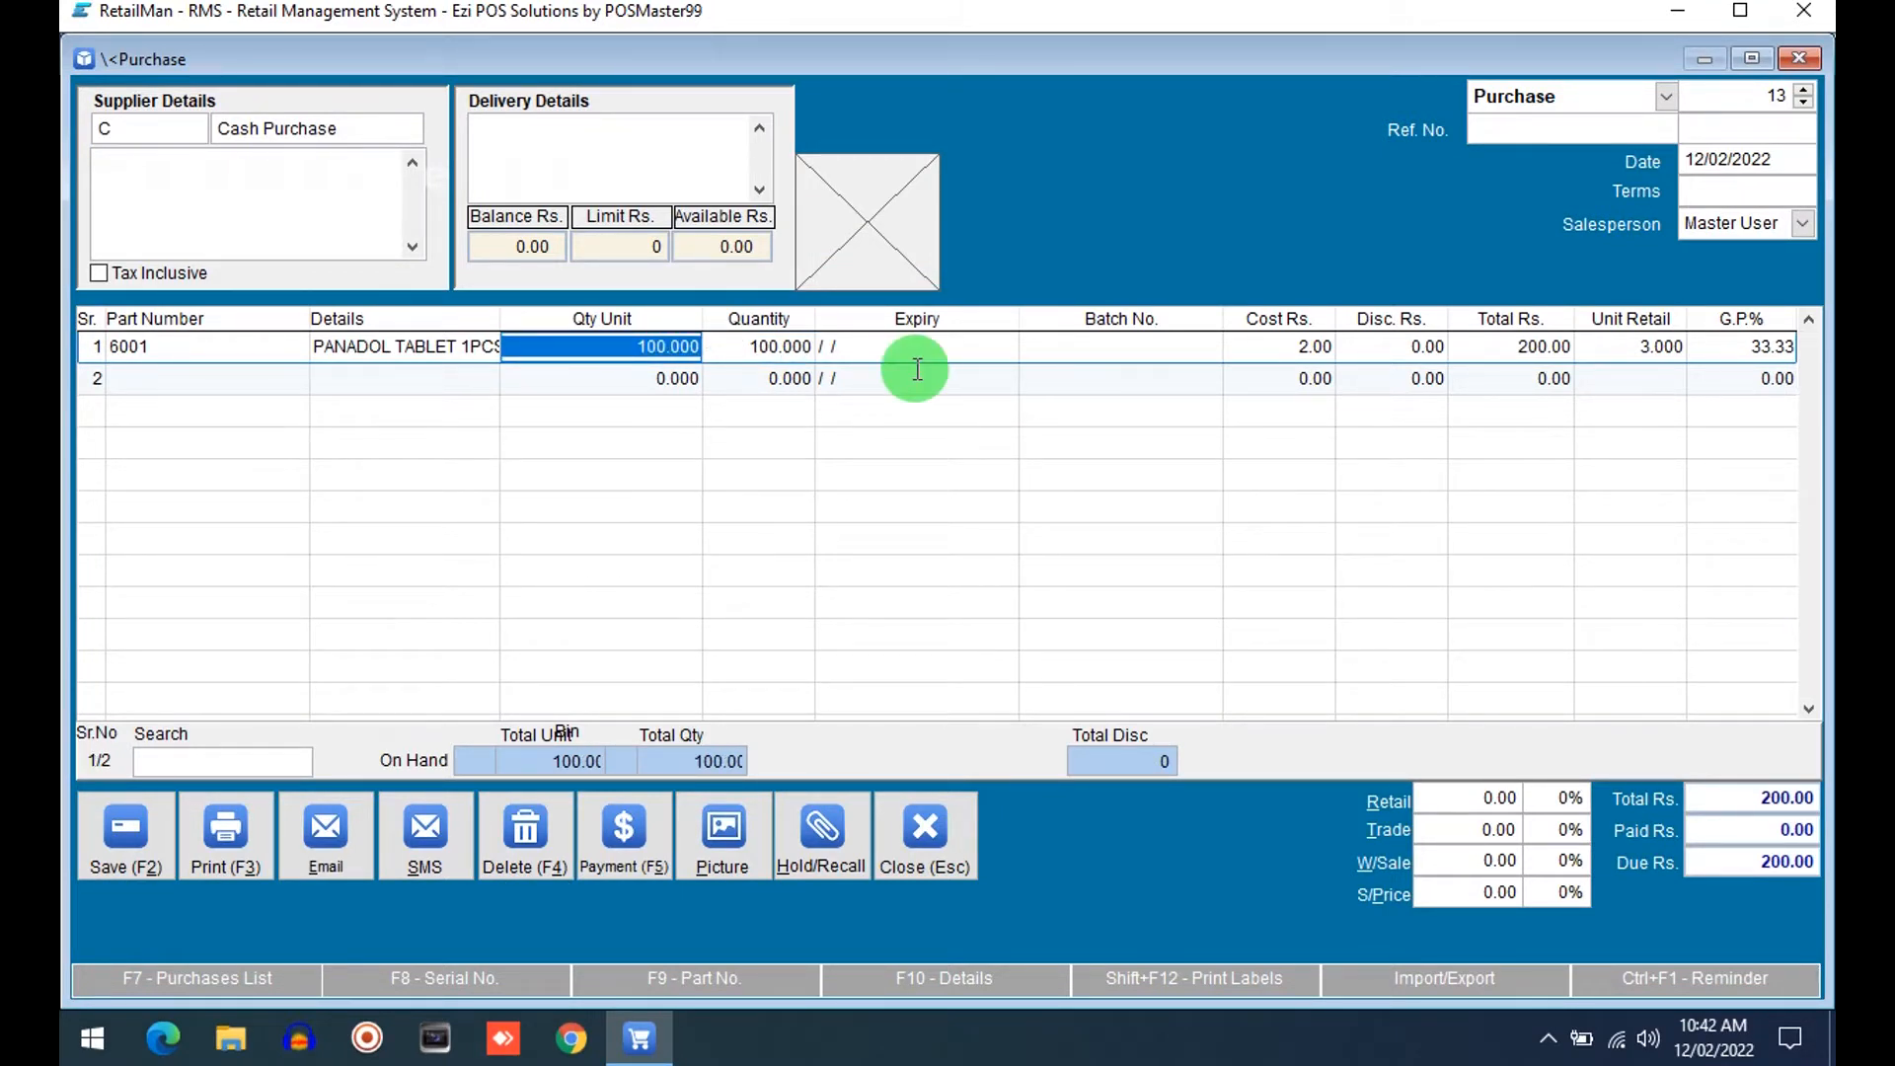
key(Left)
key(Right)
key(Right)
key(Left)
Set the PANADOL line's expiry date to 31/12/2023 and its batch number to B123.
key(Right)
key(Right)
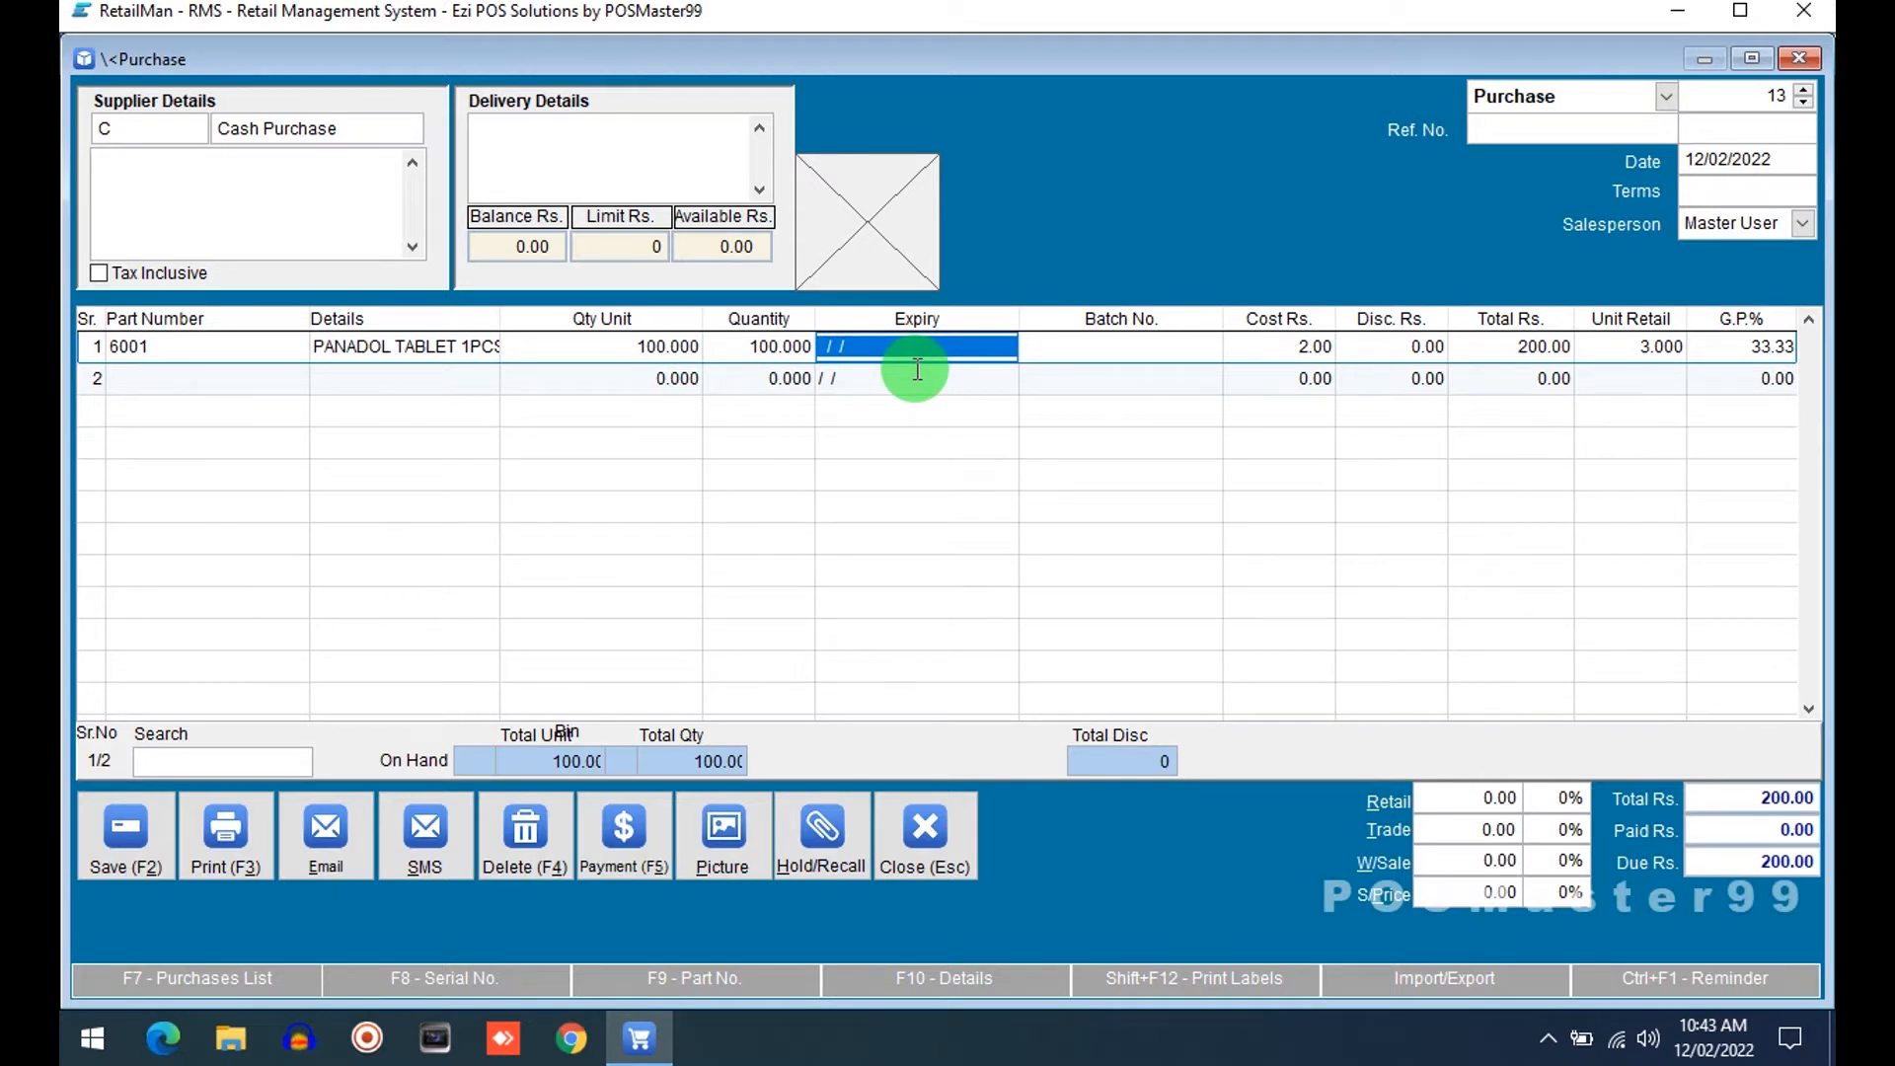
text(31122023)
key(Return)
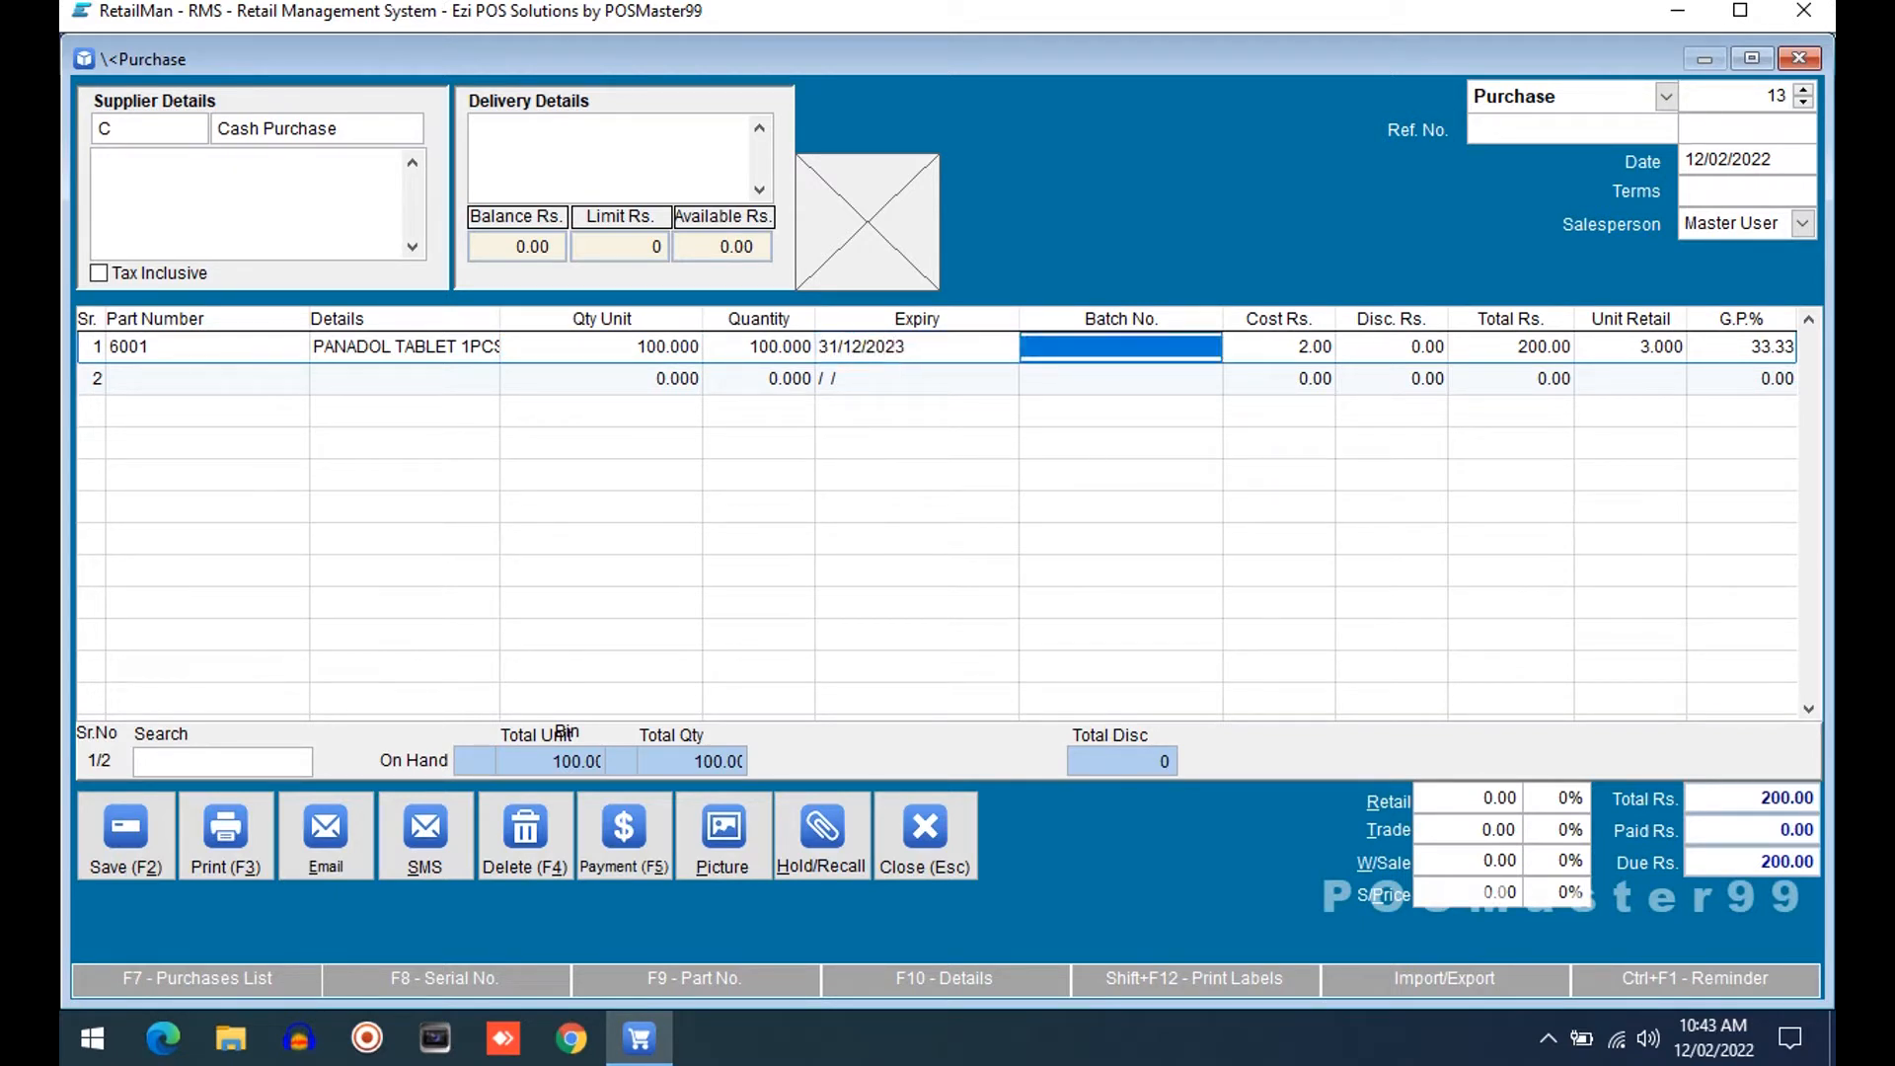
text(B12)
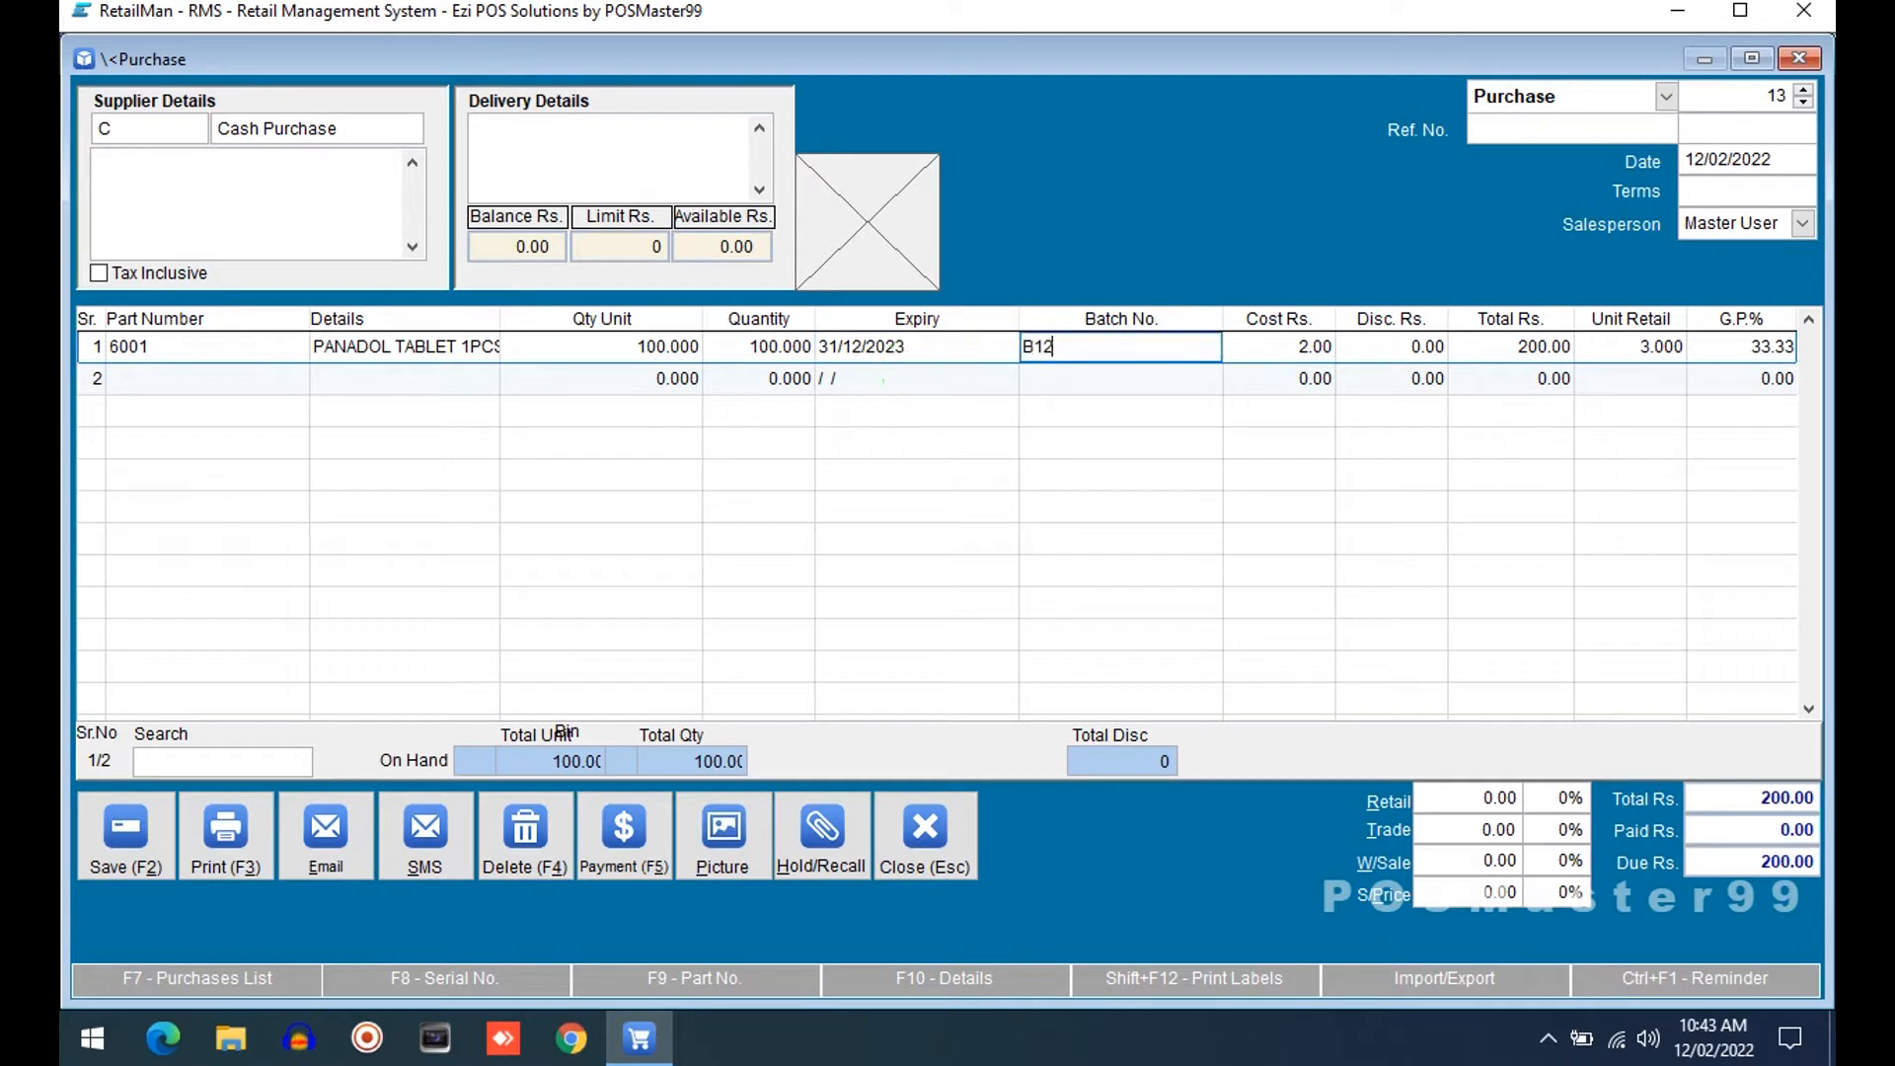
text(3)
key(Return)
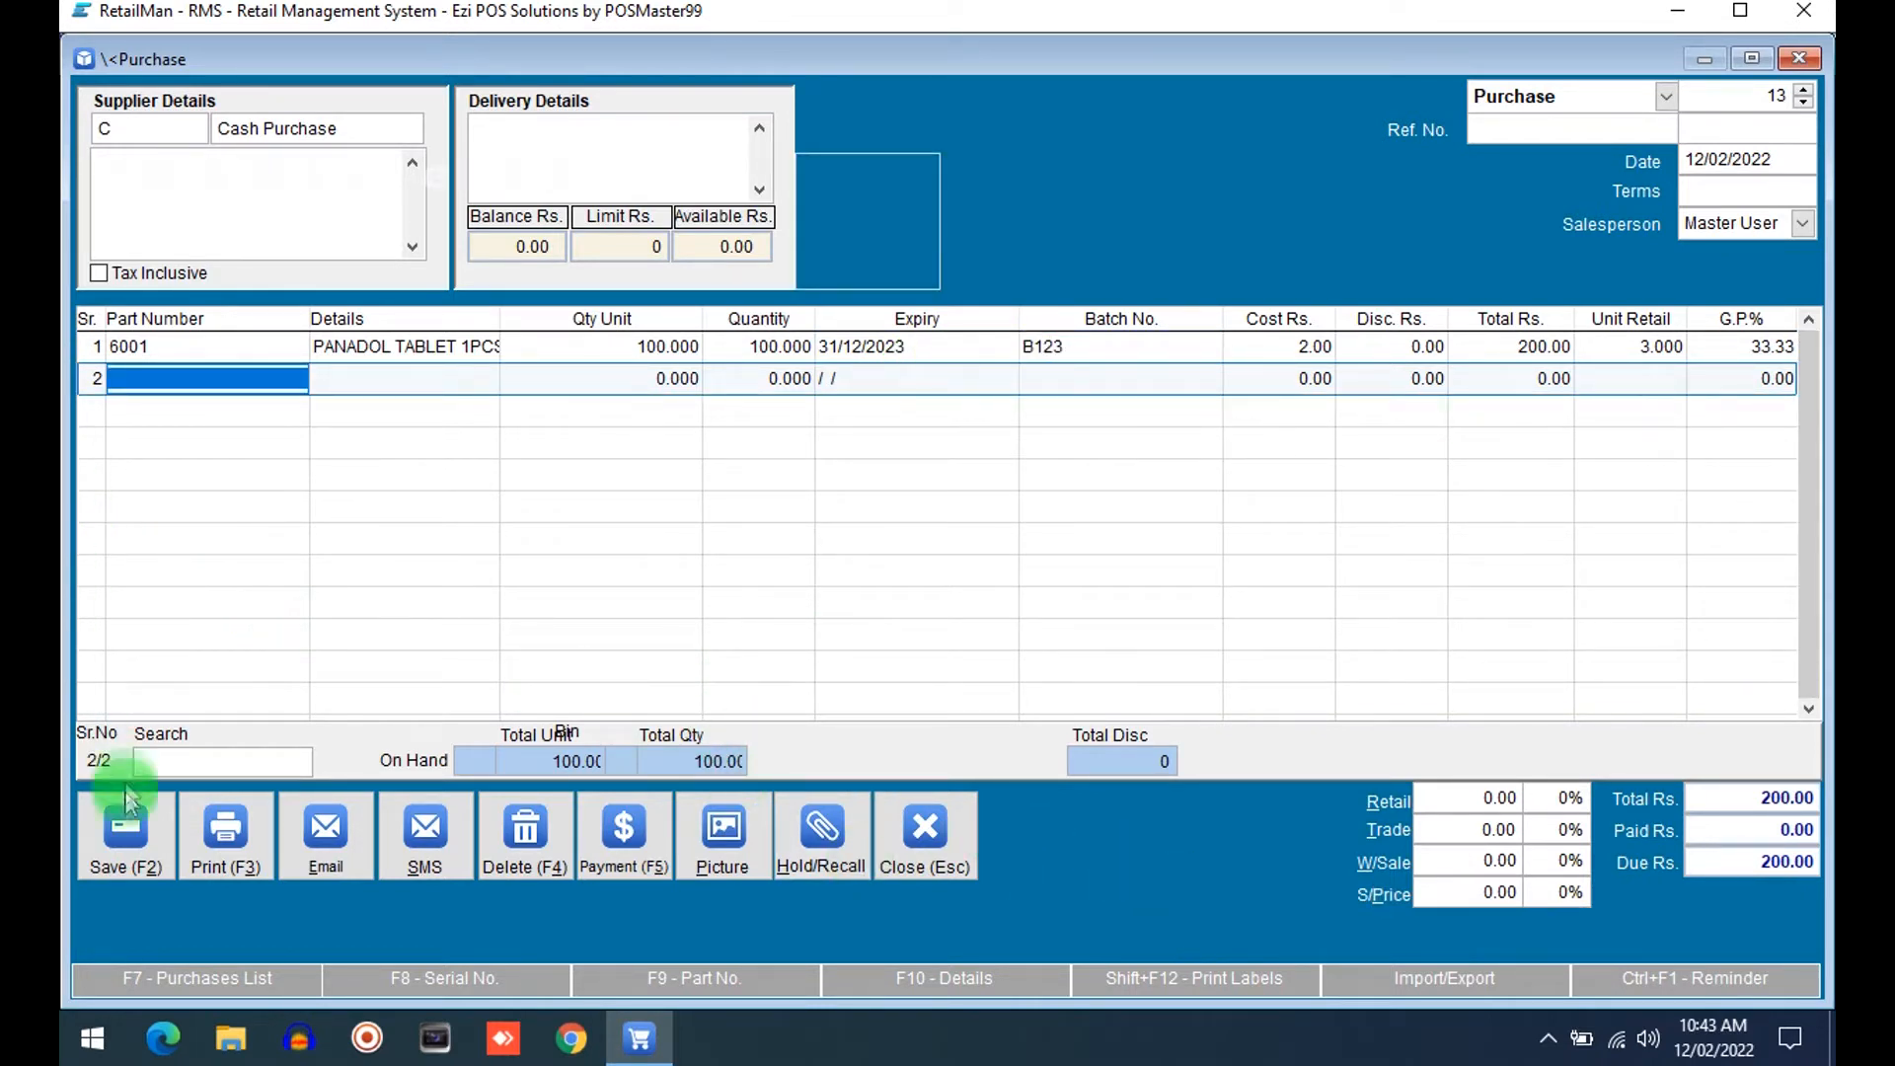
Save the PANADOL purchase and close the purchase entry.
click(130, 861)
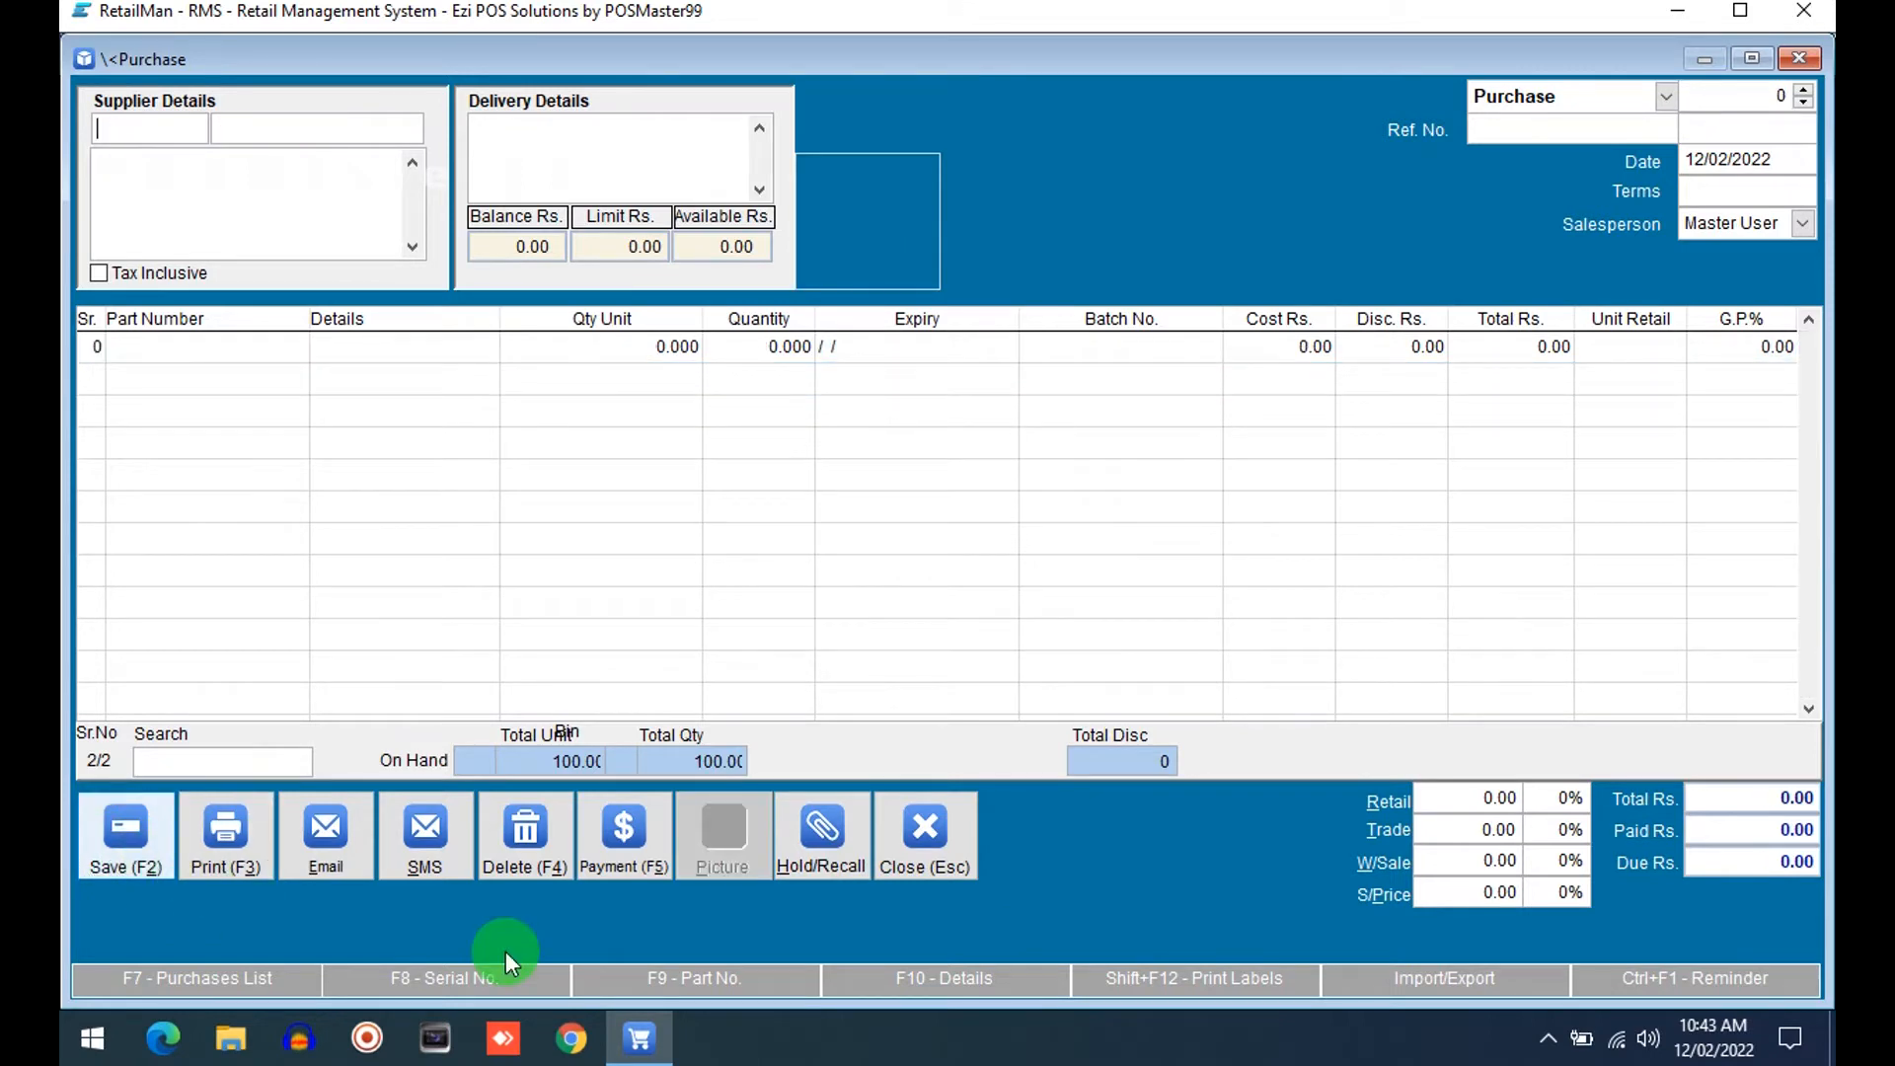
click(926, 844)
click(549, 646)
Try to display the stock Expiry Date Report on screen with the end date at 12/02/2022.
click(434, 67)
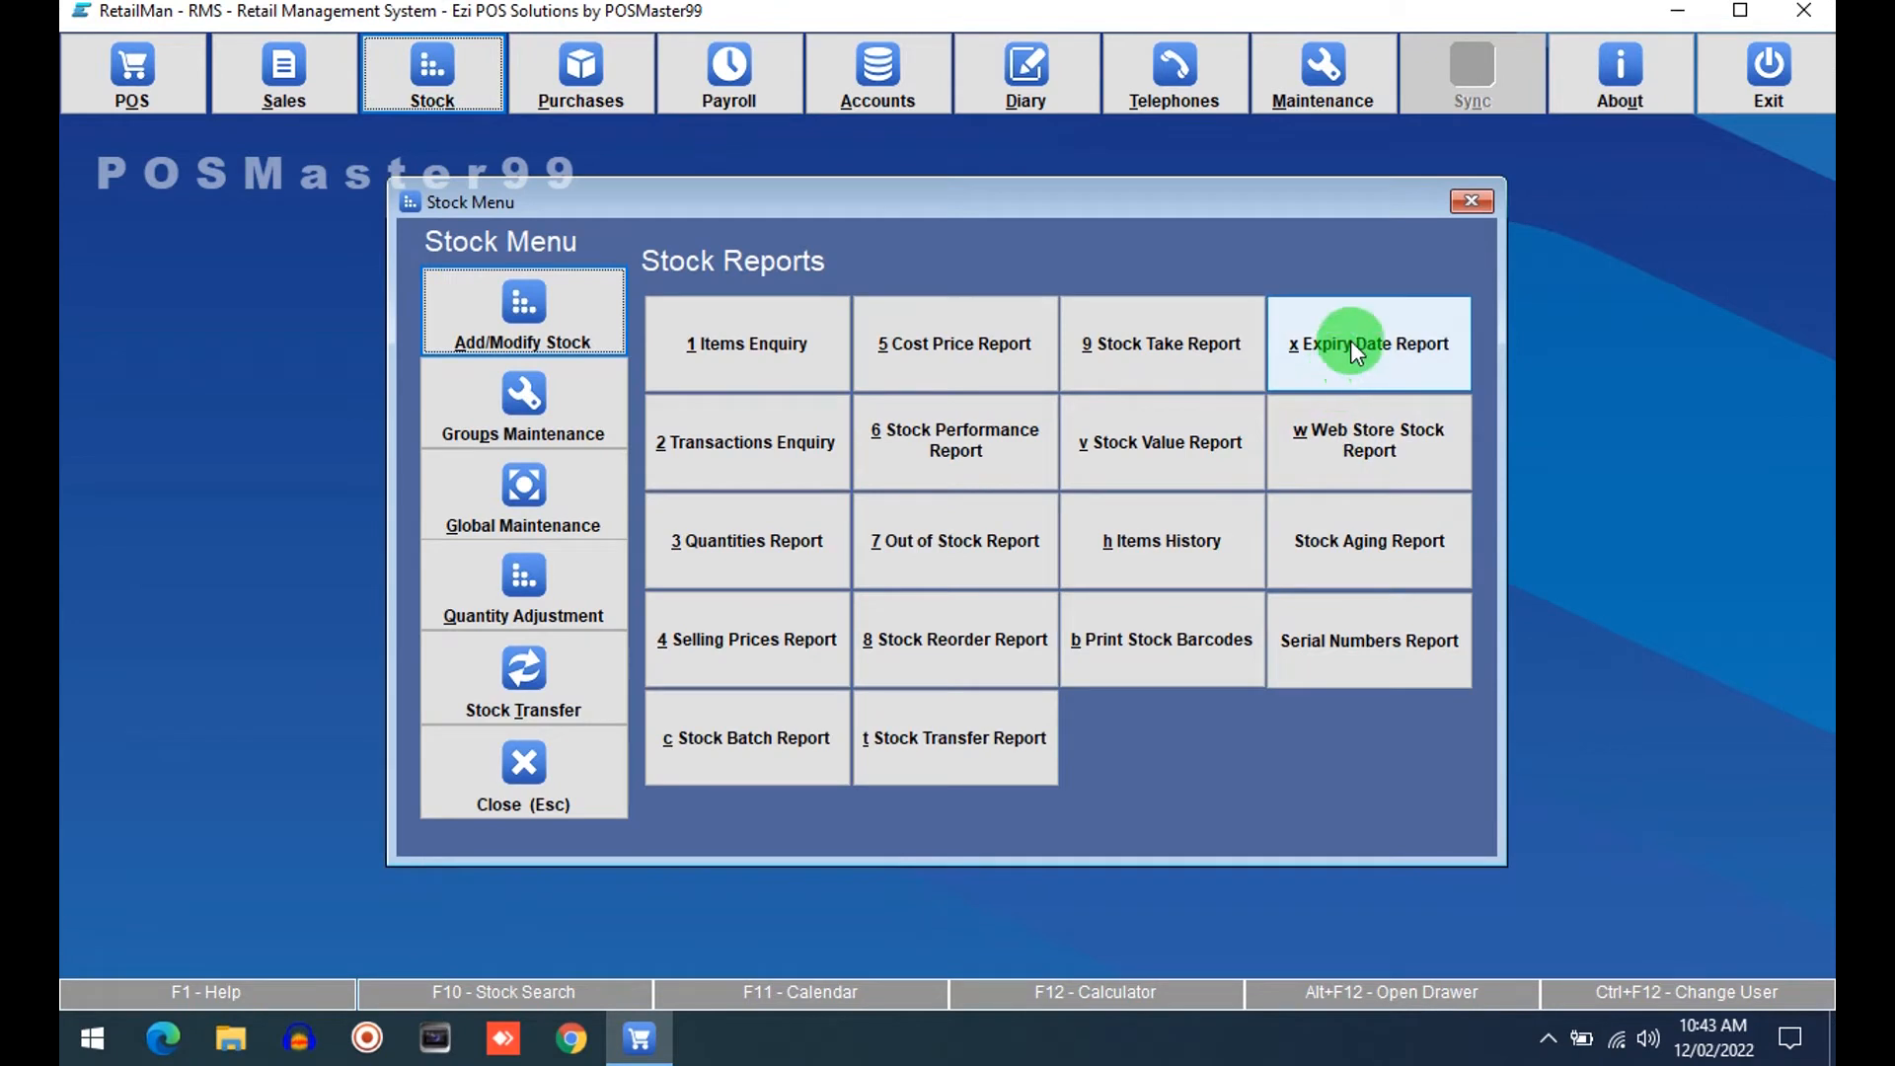
click(1350, 341)
click(775, 703)
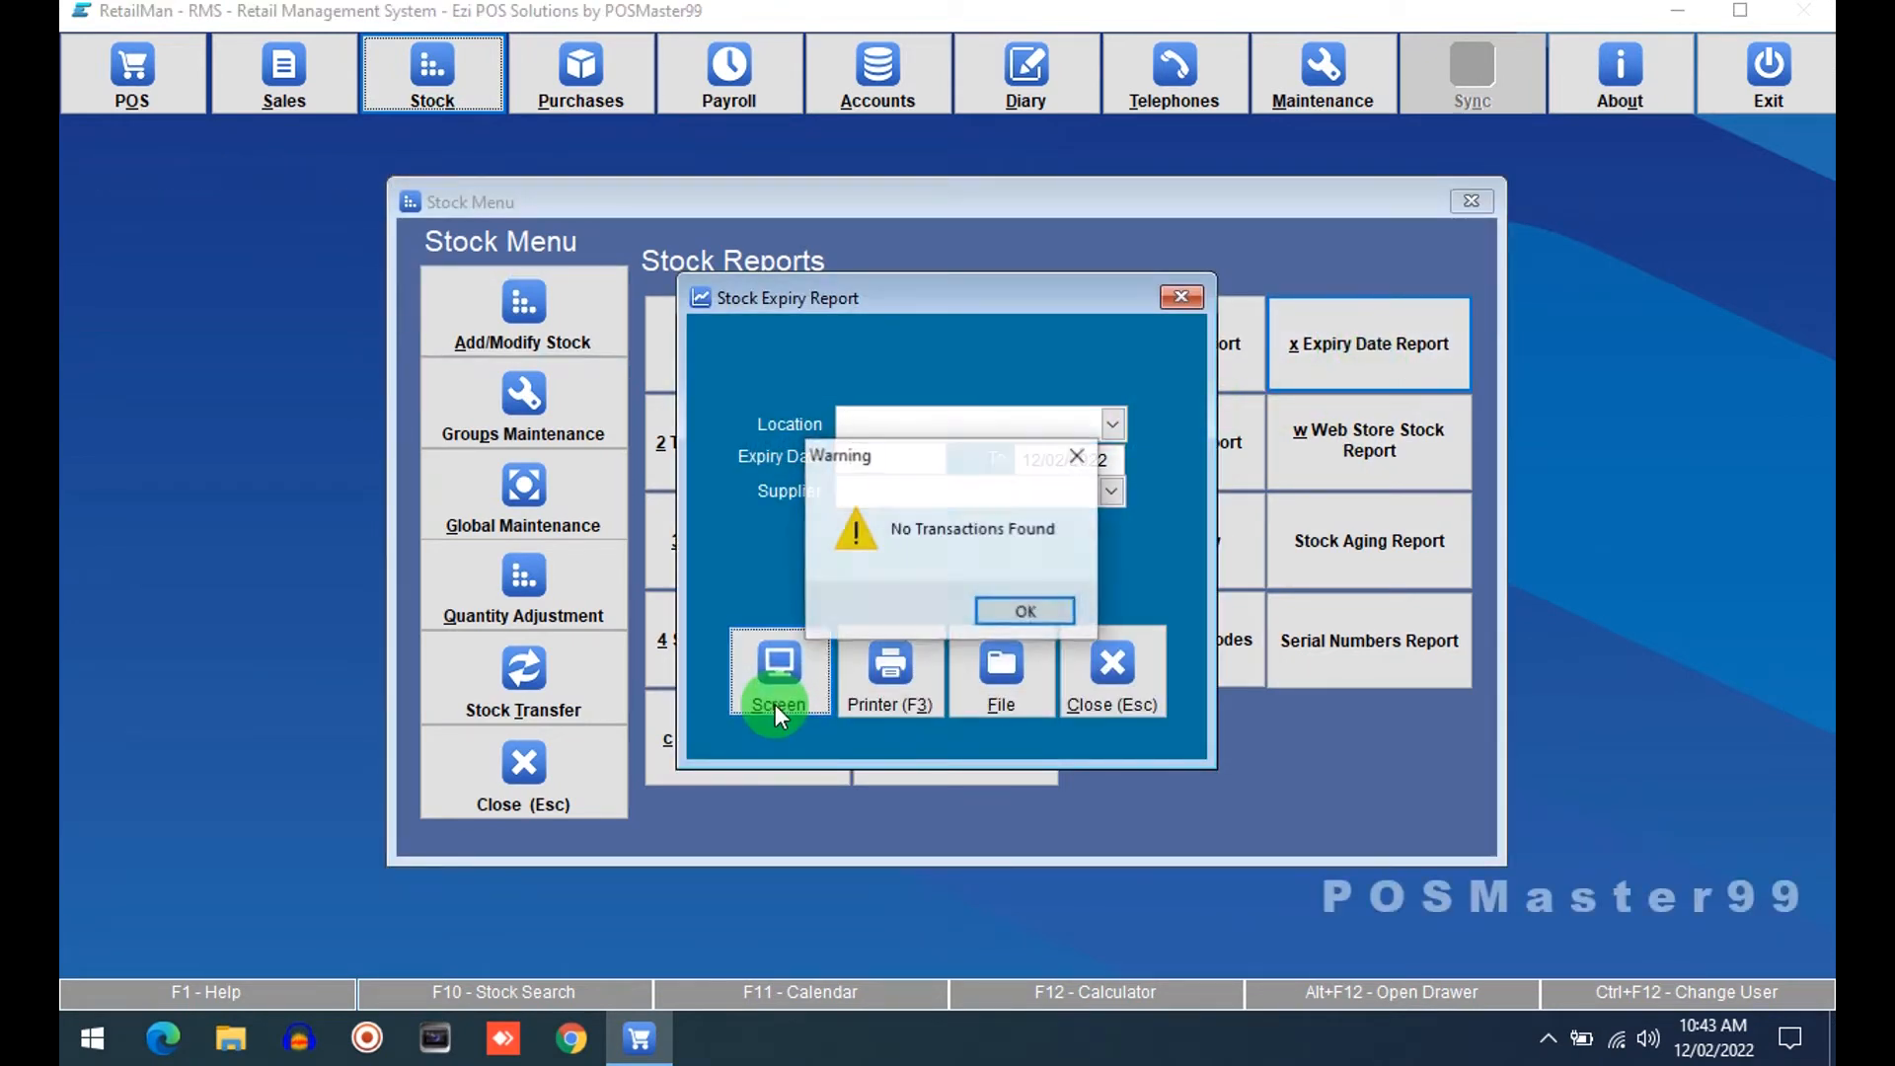
click(1032, 608)
Set the end of the expiry date range to 12/02/2024 and view the expiry report on screen.
click(1097, 459)
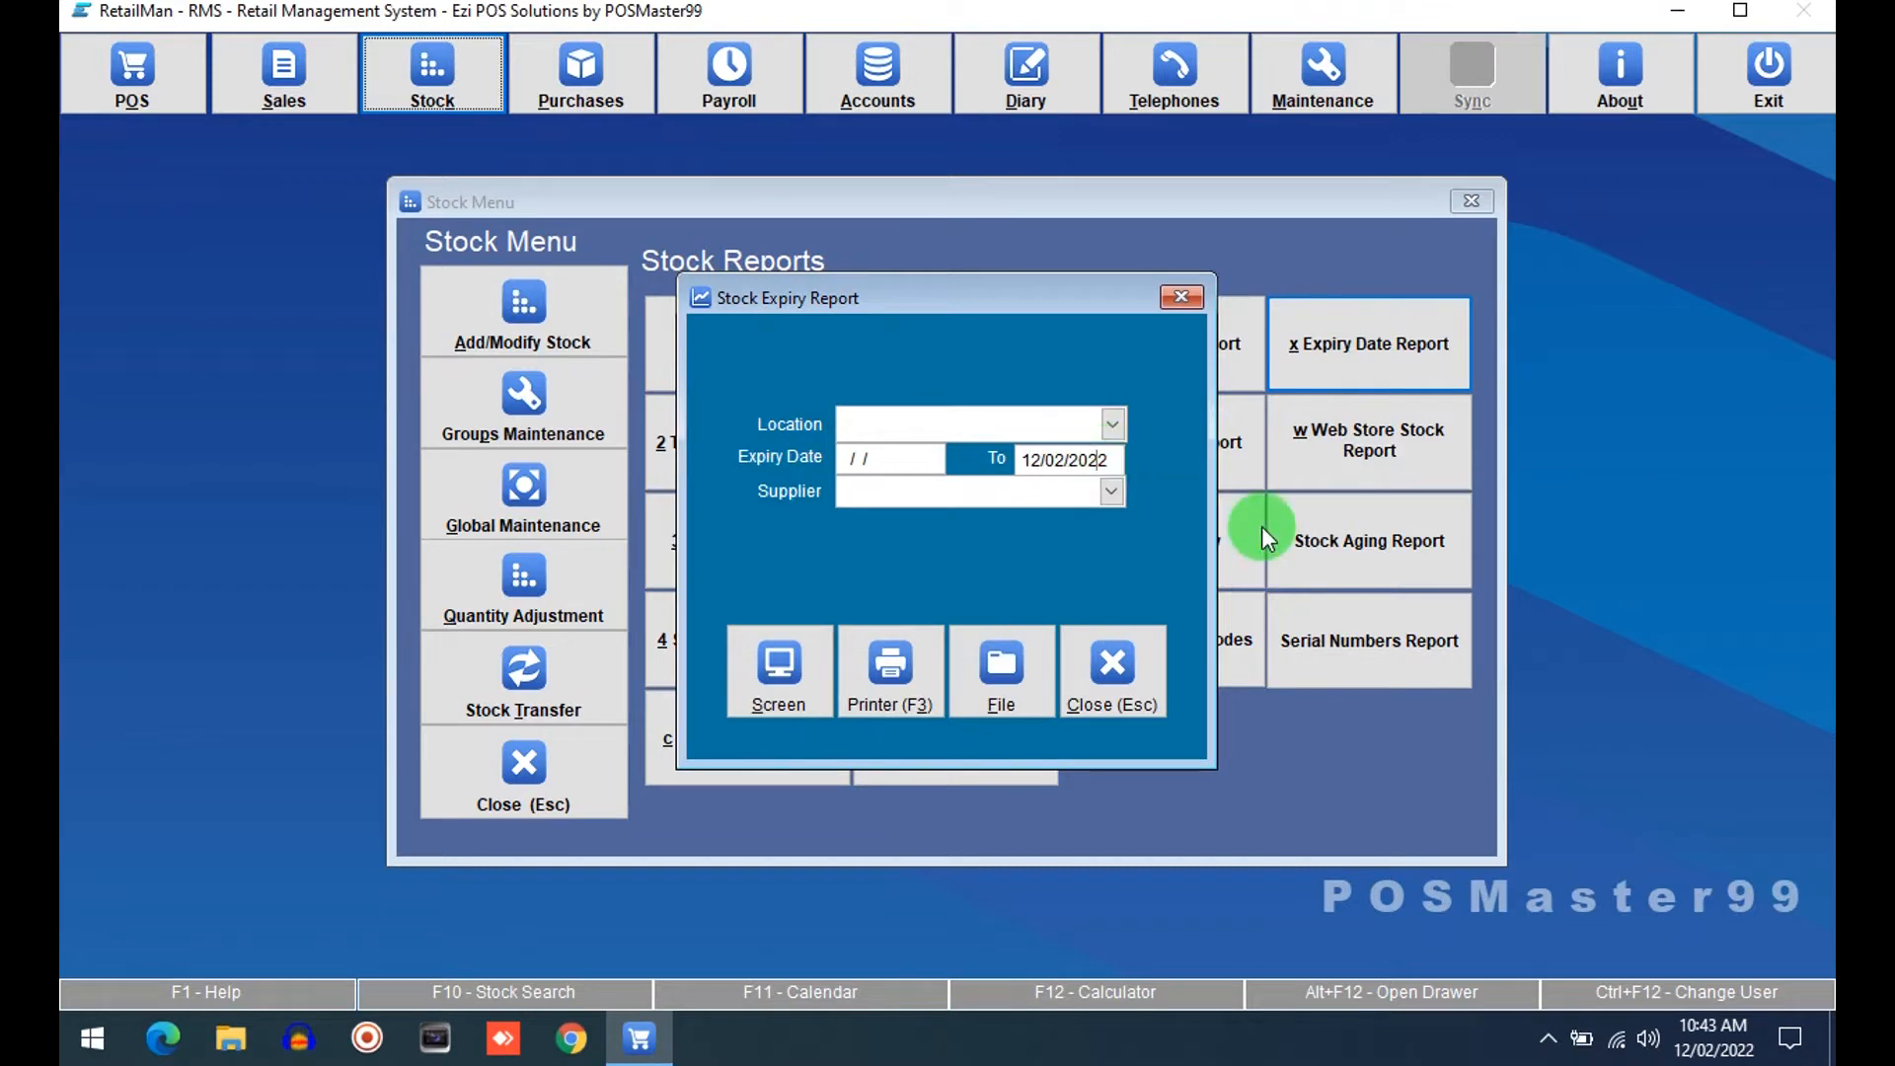
text(4)
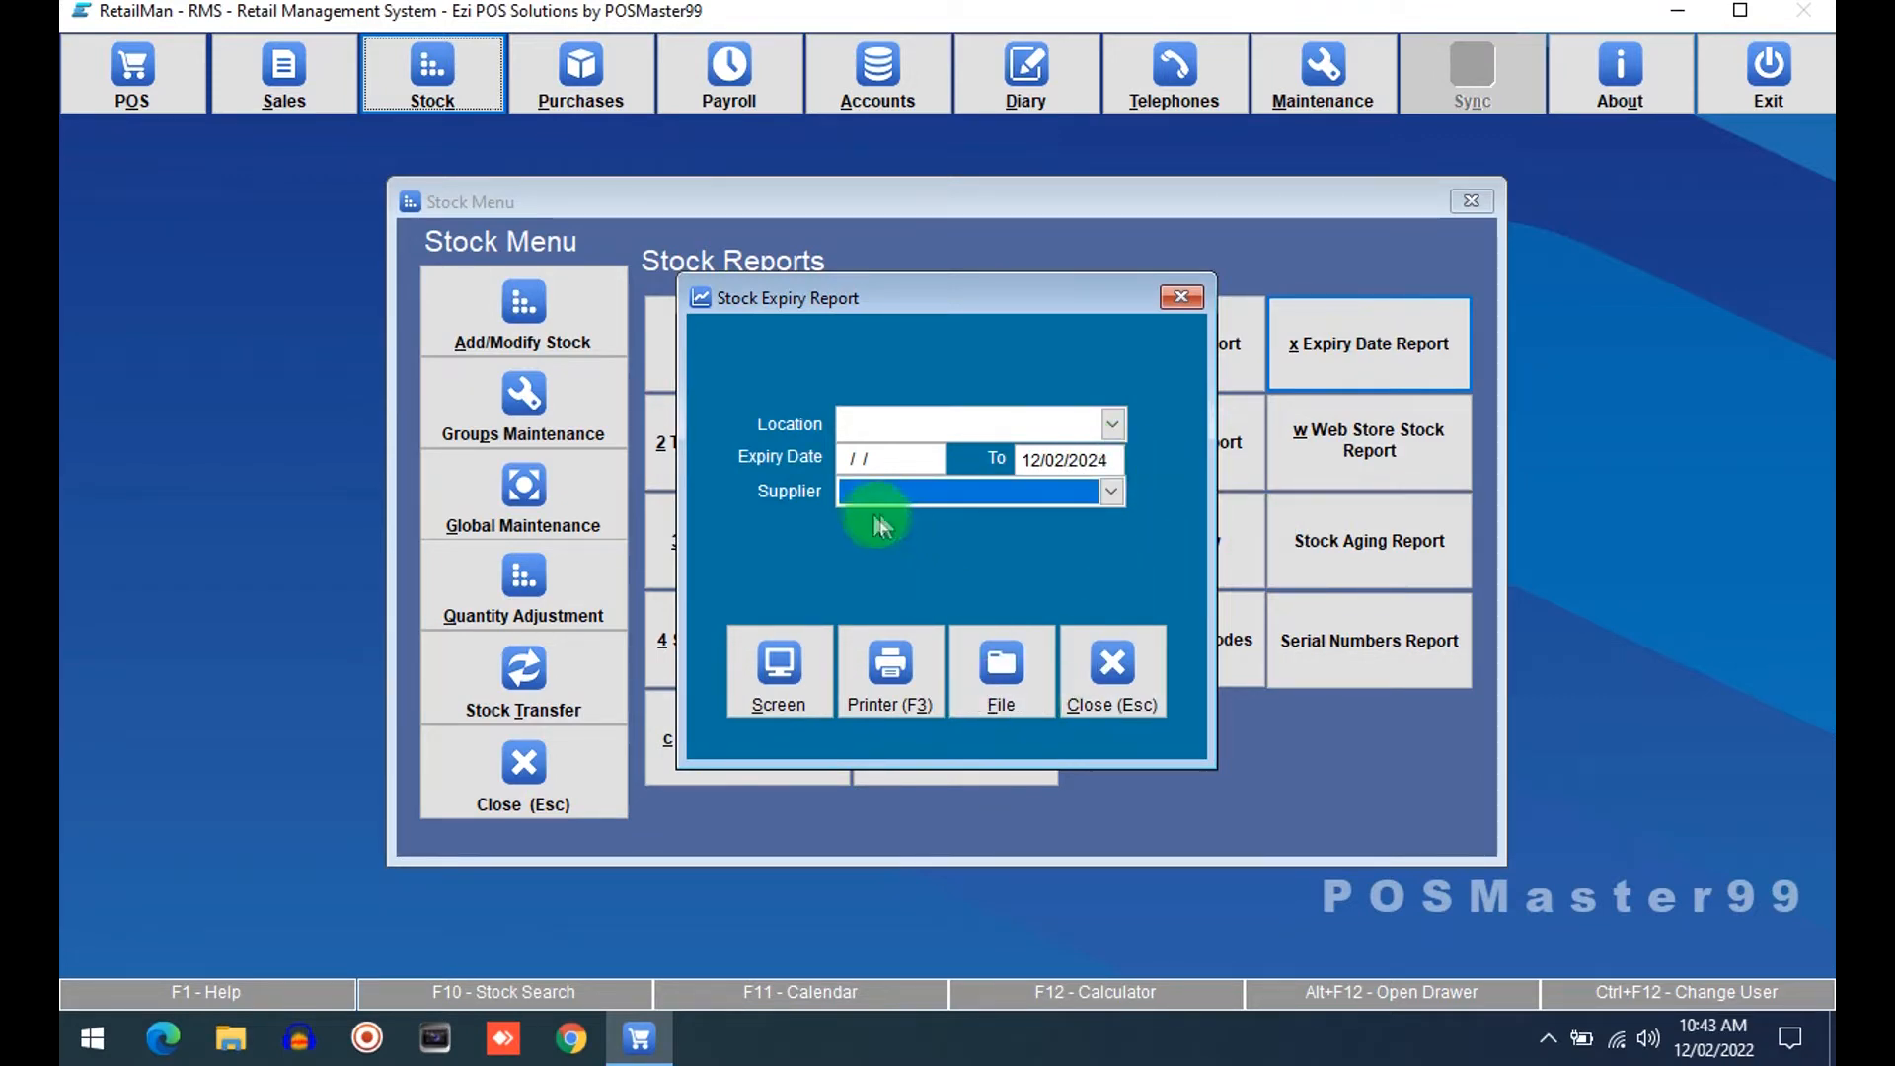
click(778, 663)
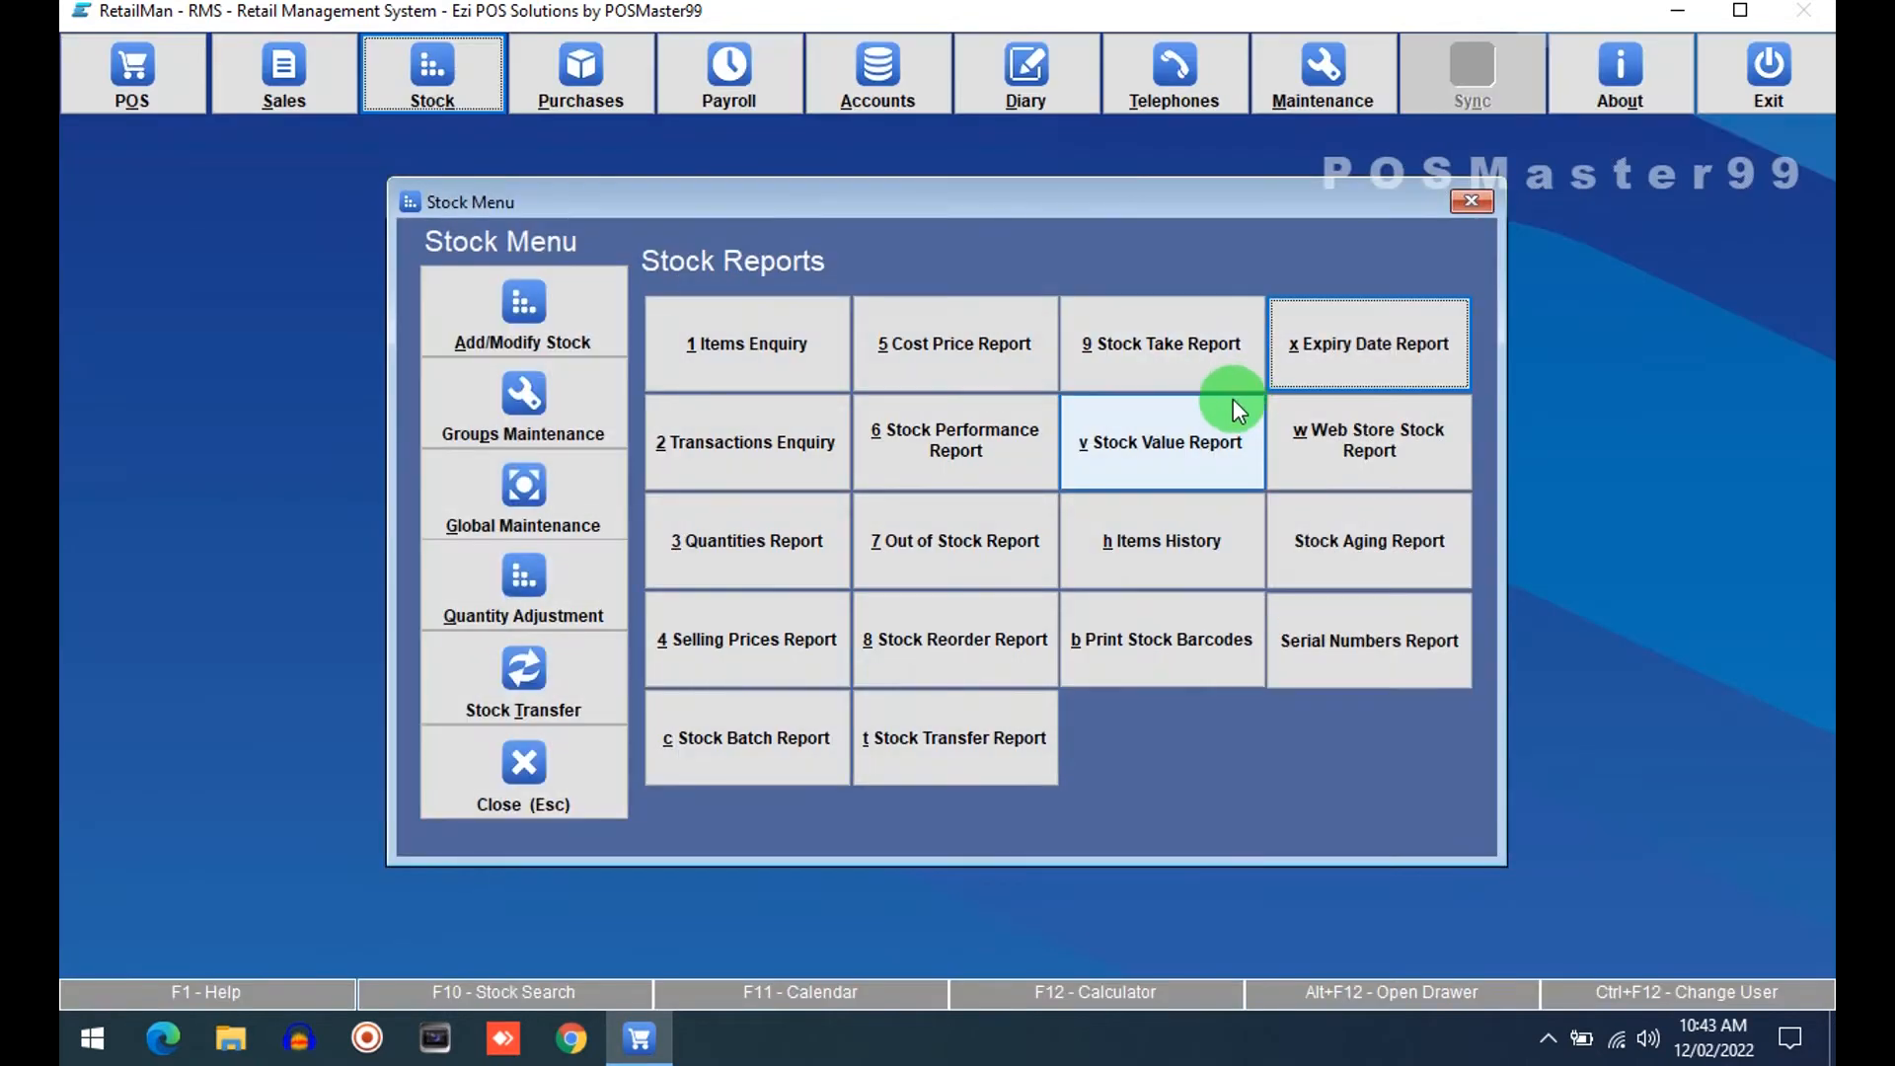
View the Stock Batch Report on screen as a Summary, then close the report and the stock menu.
click(775, 765)
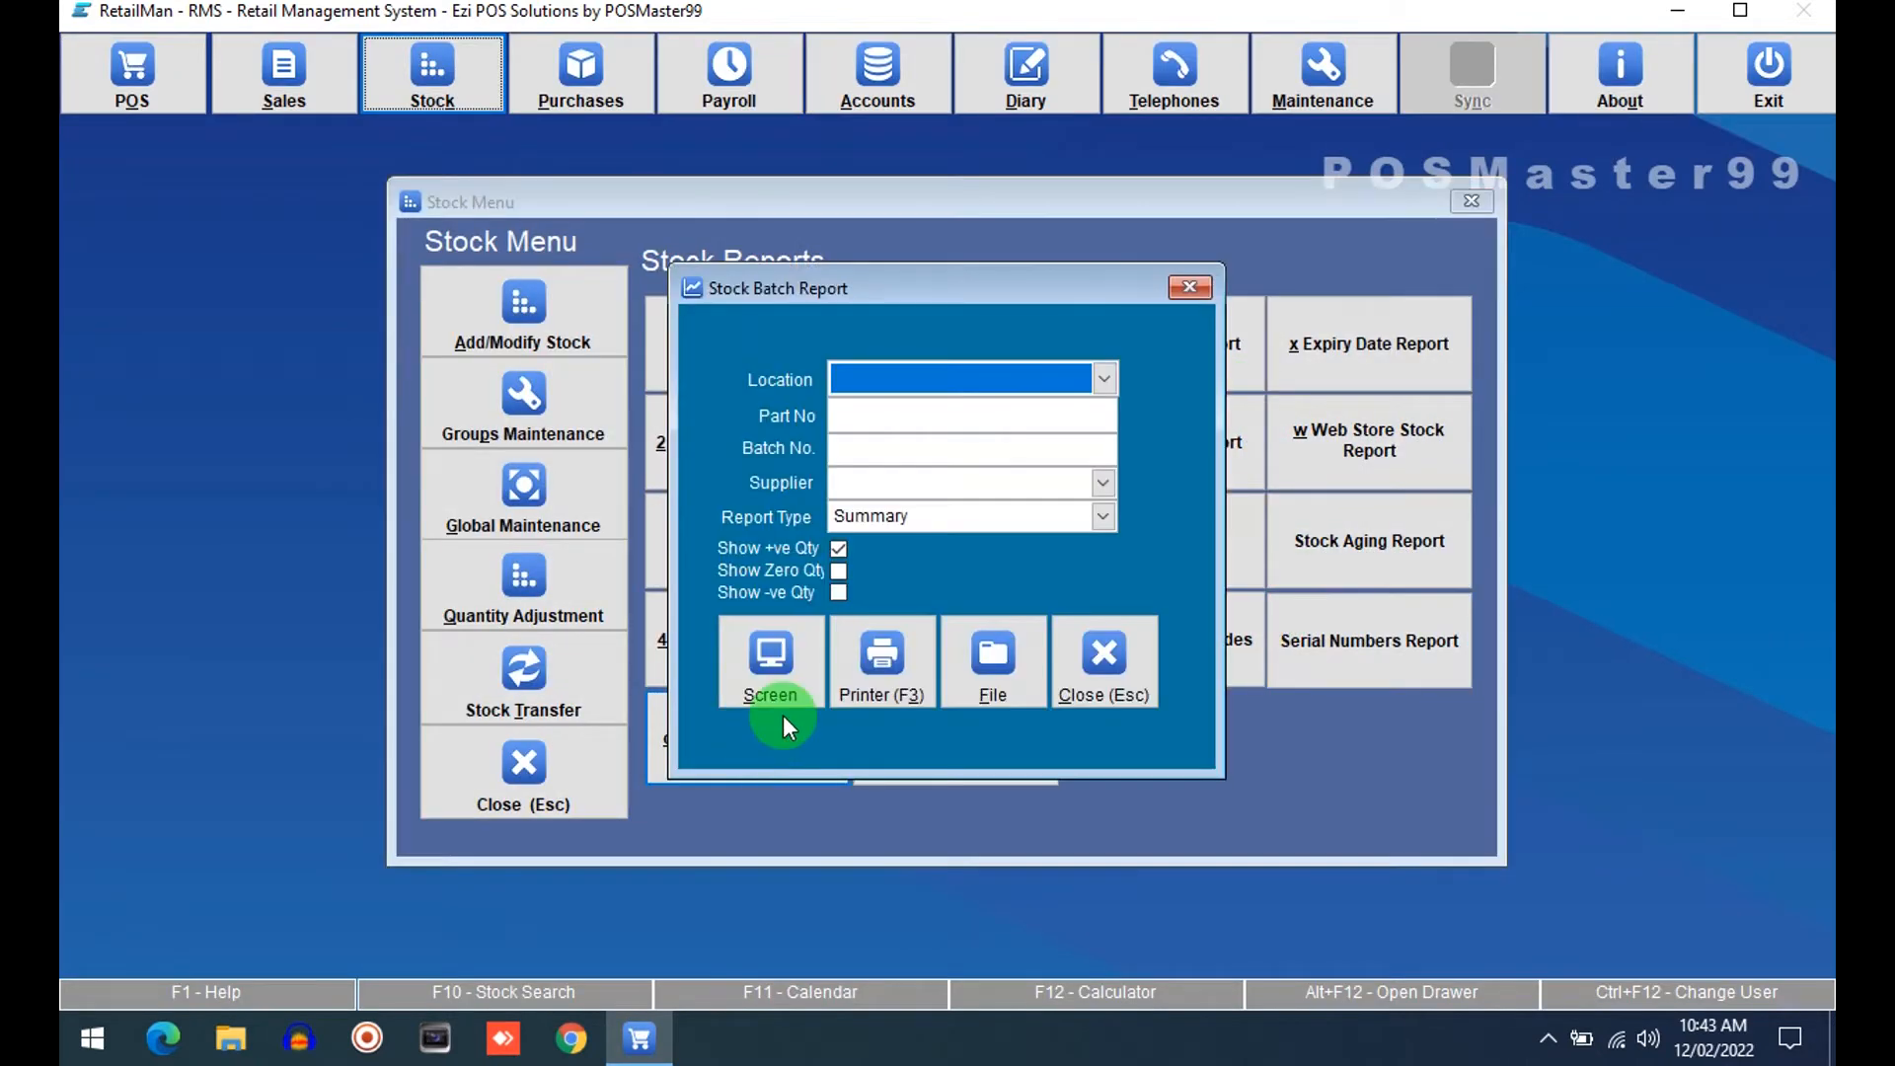
click(1001, 515)
click(1001, 511)
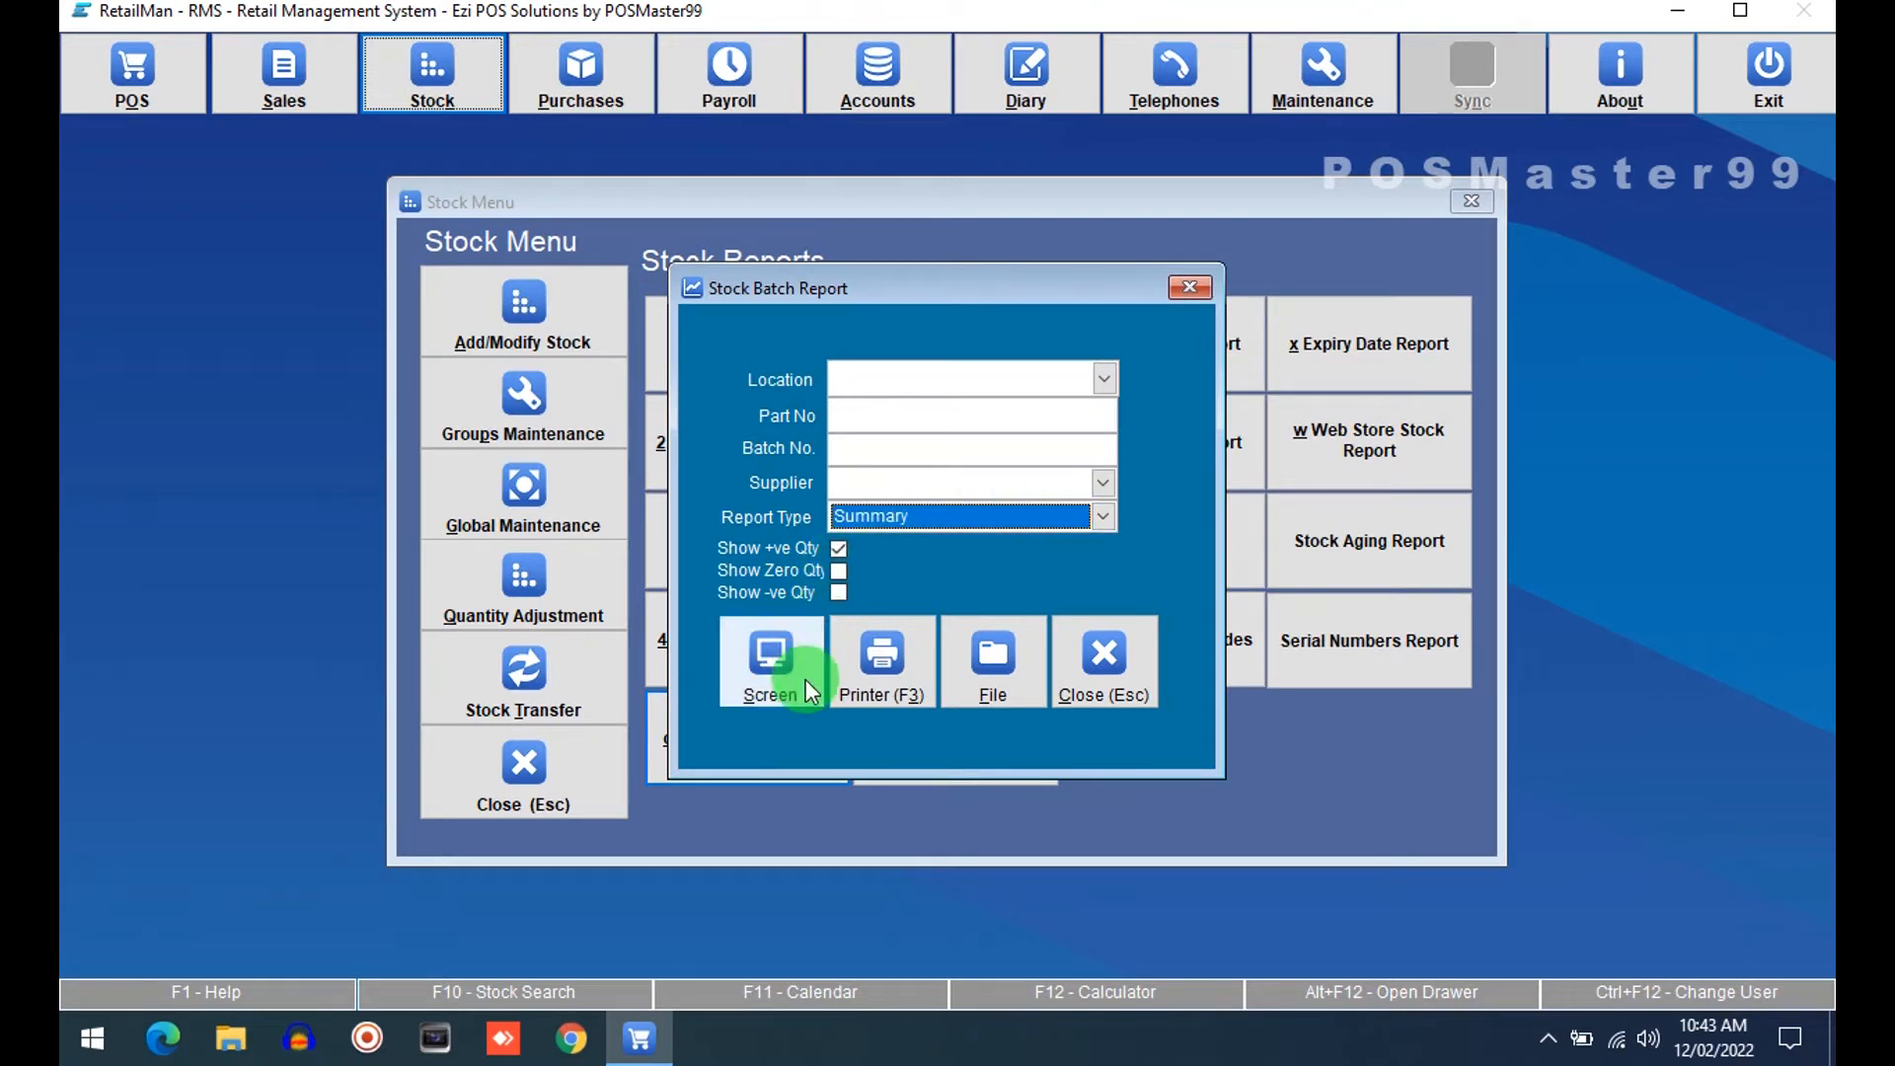
click(770, 656)
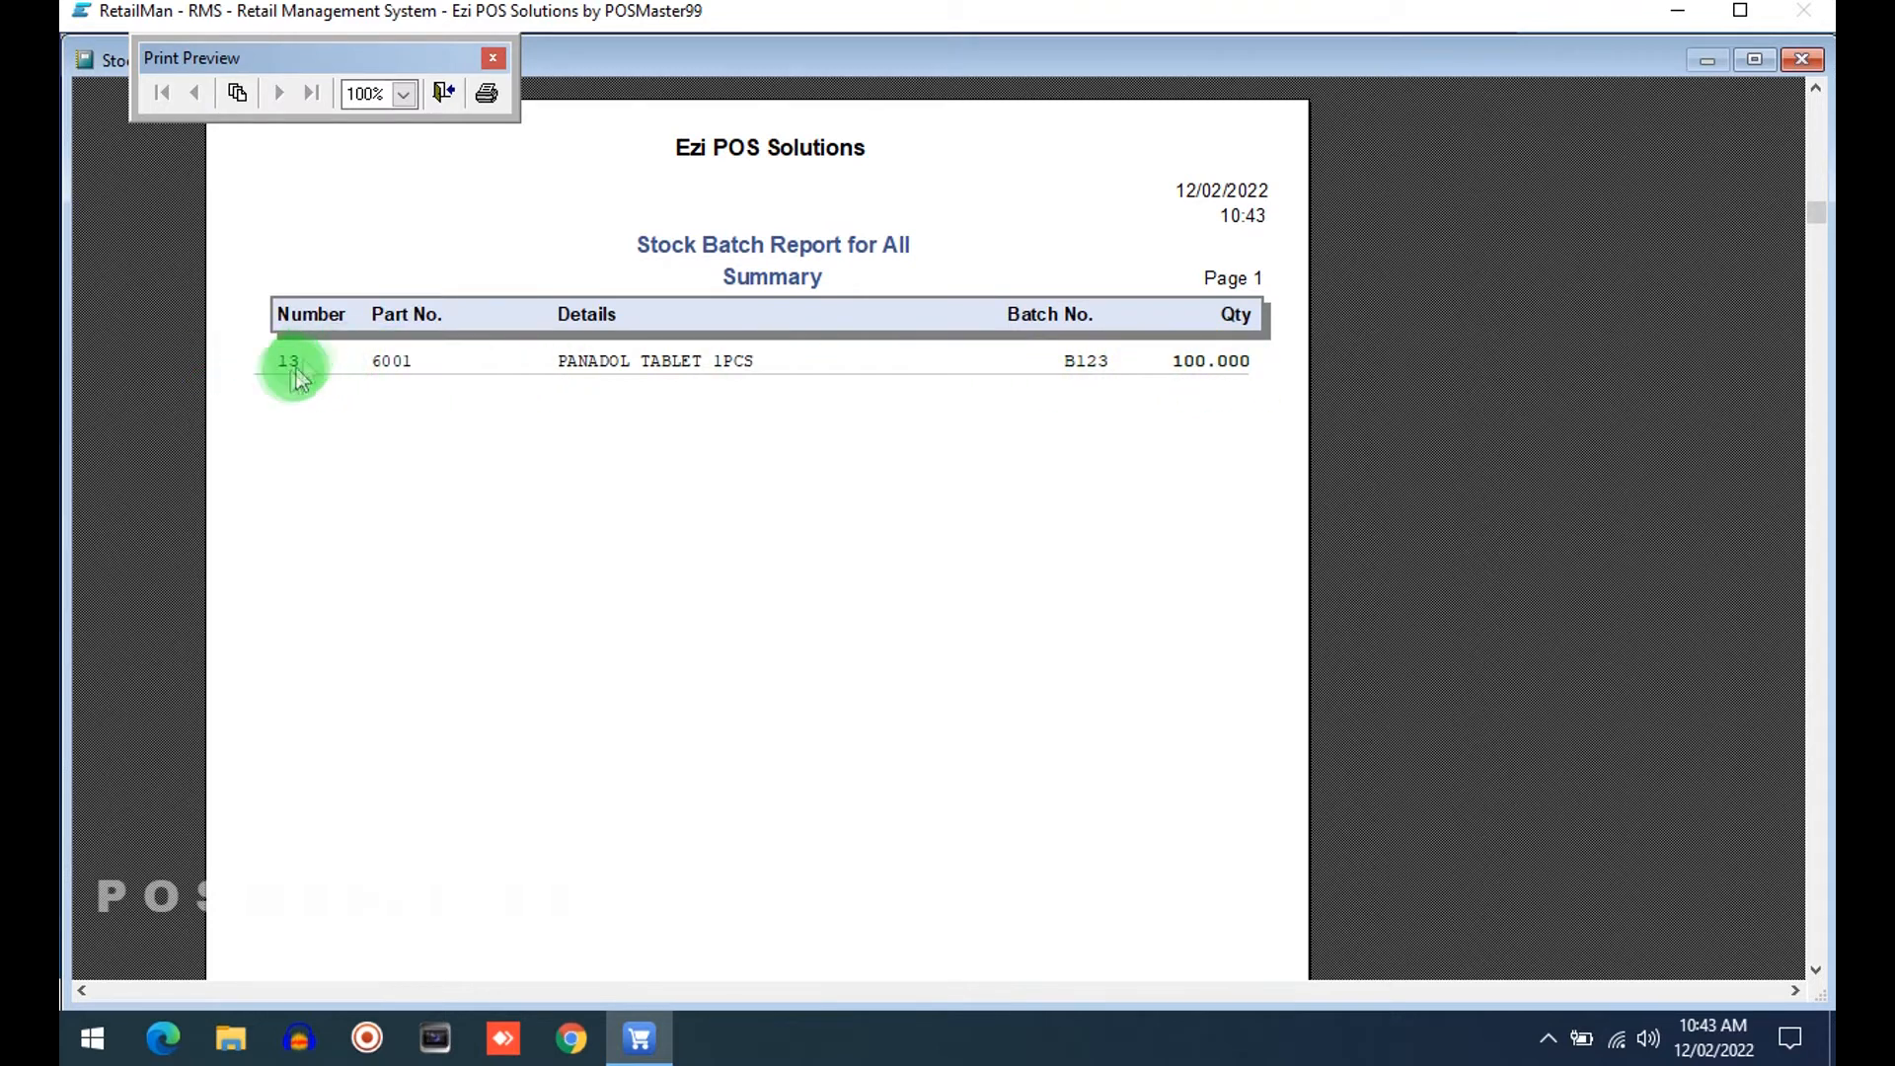
click(444, 93)
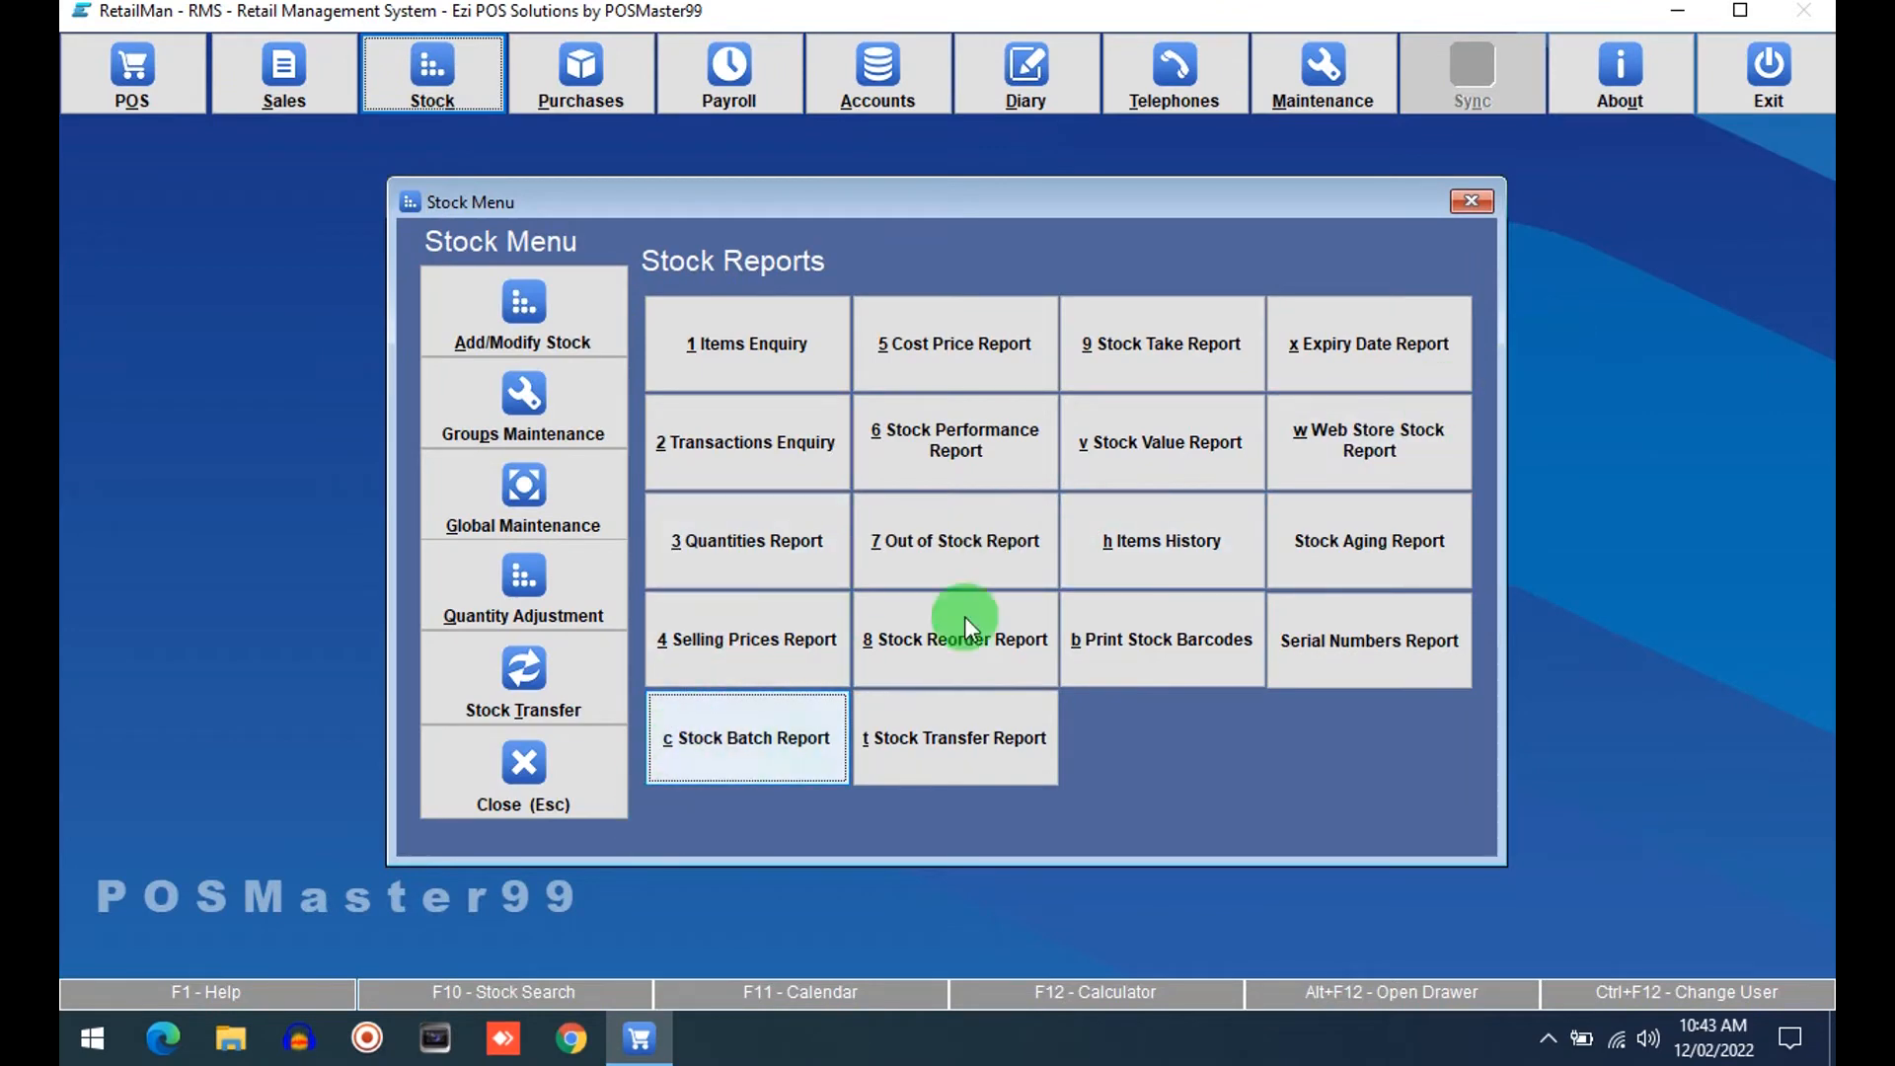
click(588, 762)
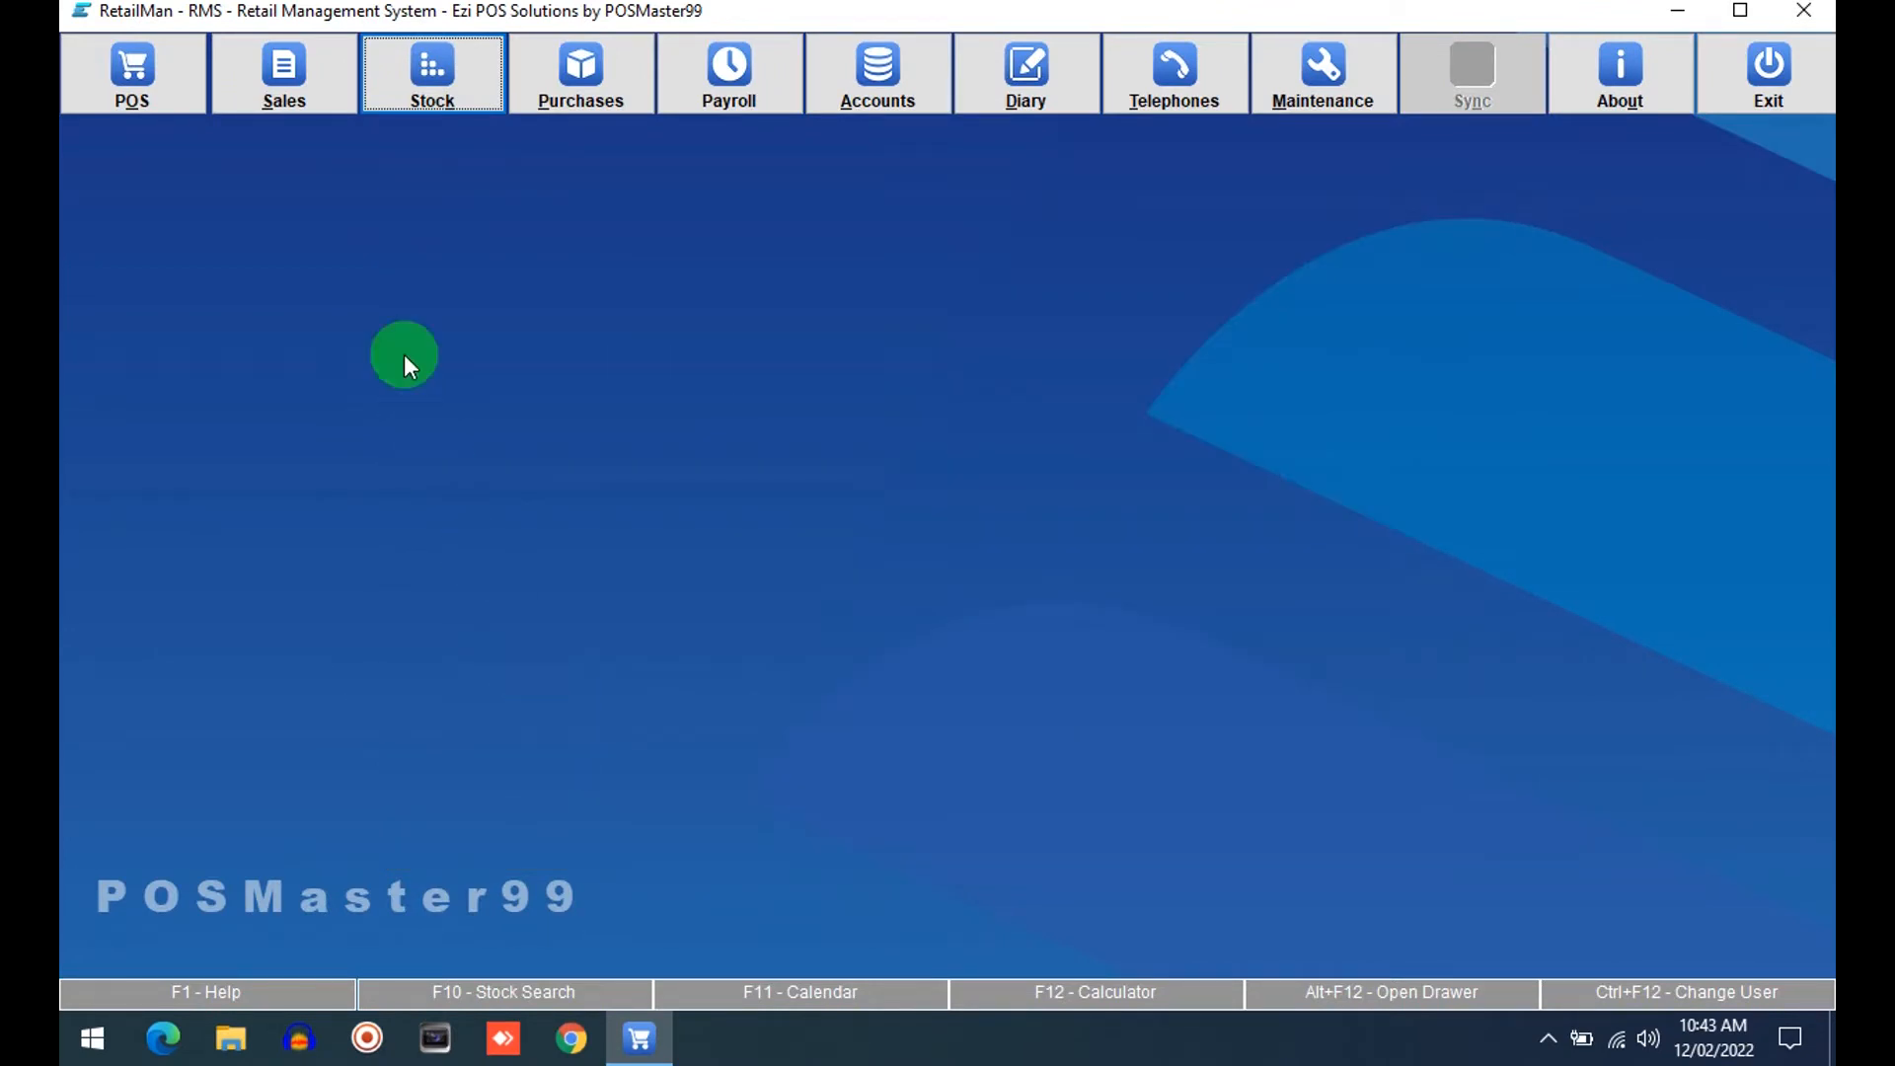
Start a Cash Sales invoice and add PANADOL TABLET 1PCS from batch B123 with expiry date 31/12/2023.
click(263, 79)
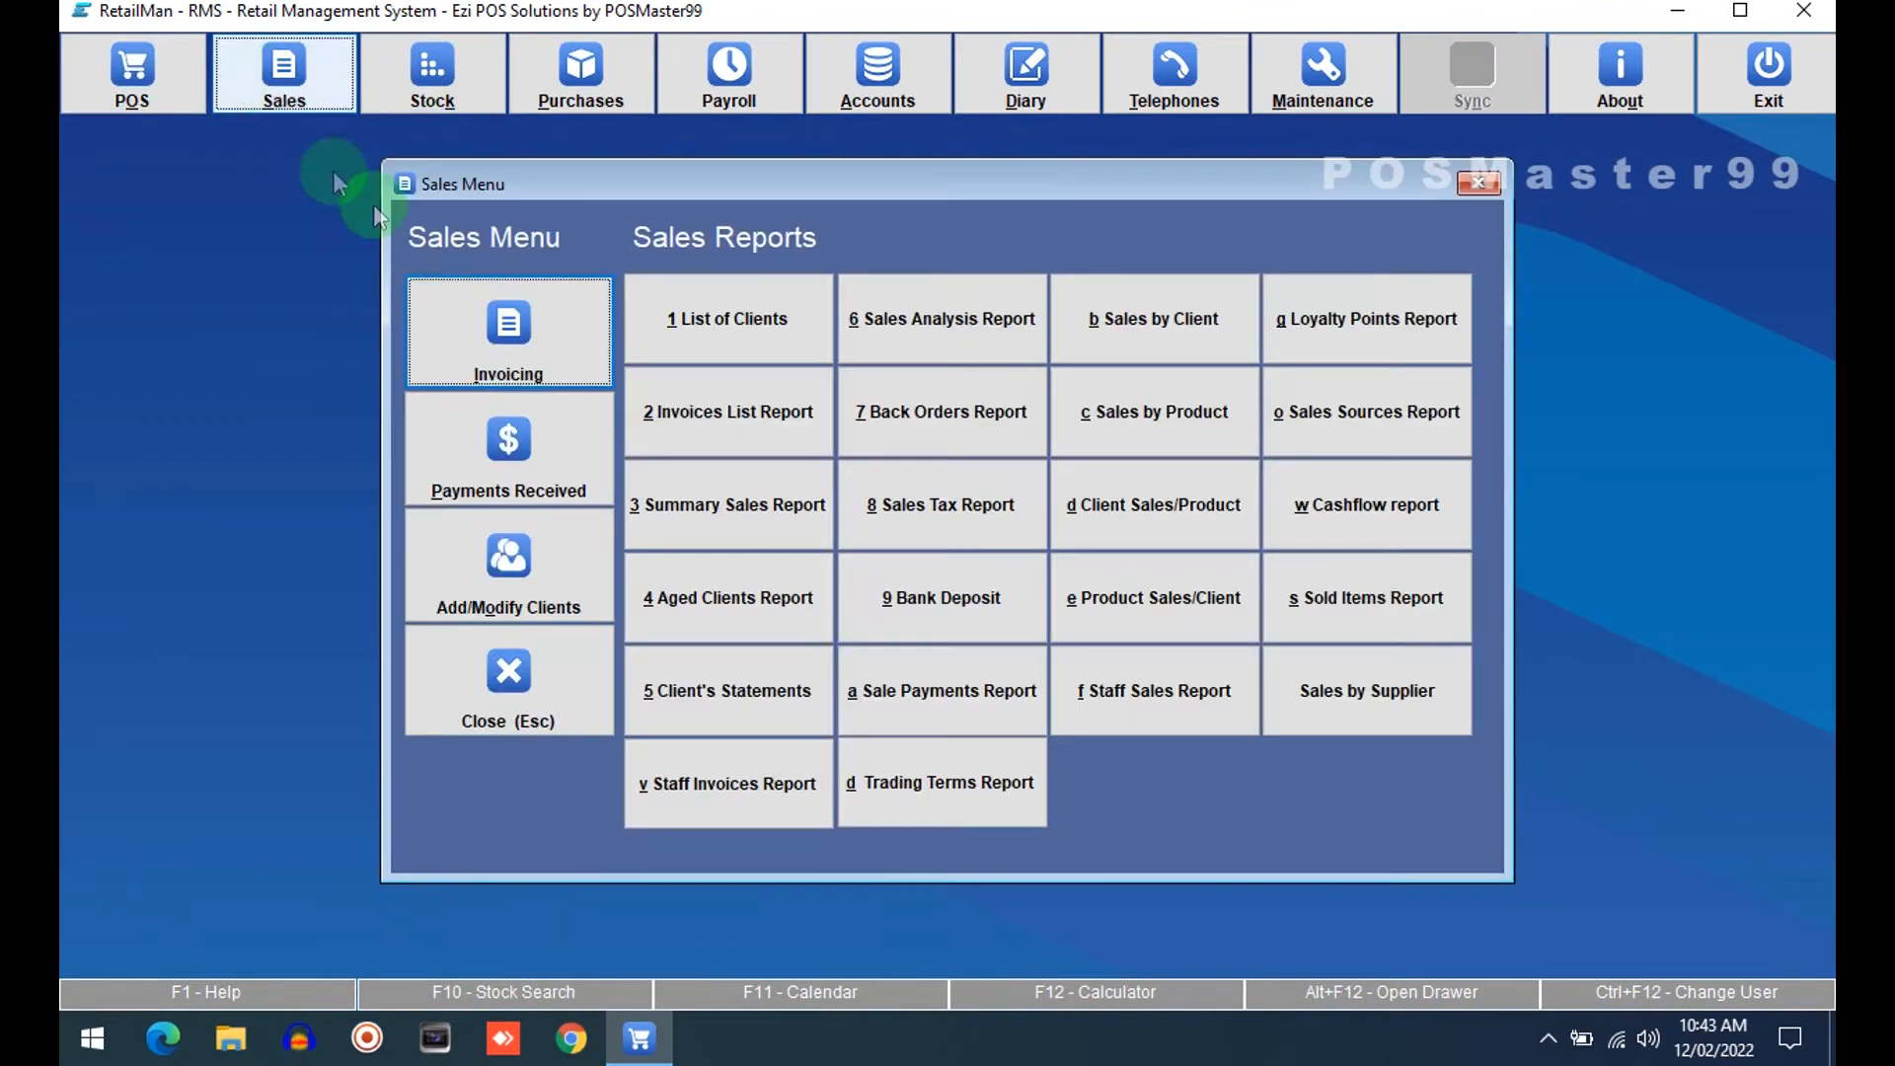
click(507, 331)
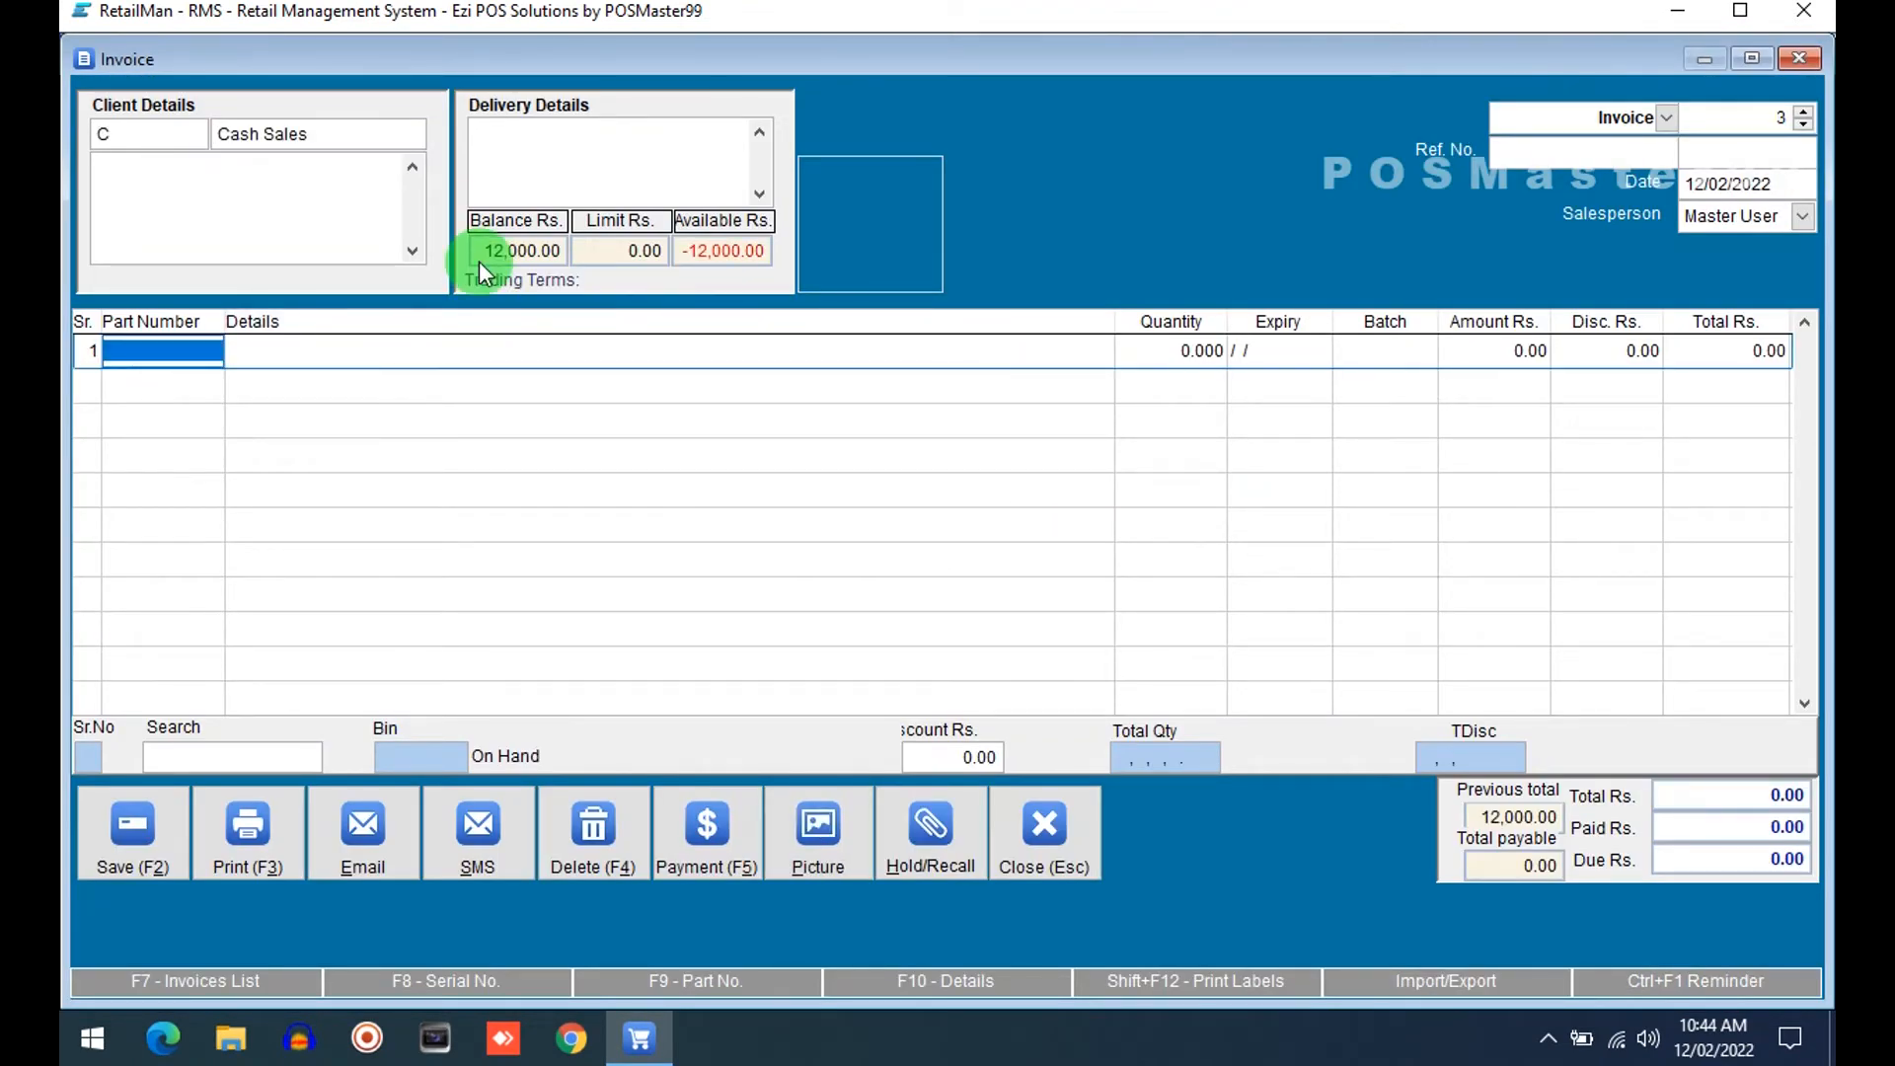
text(PANA)
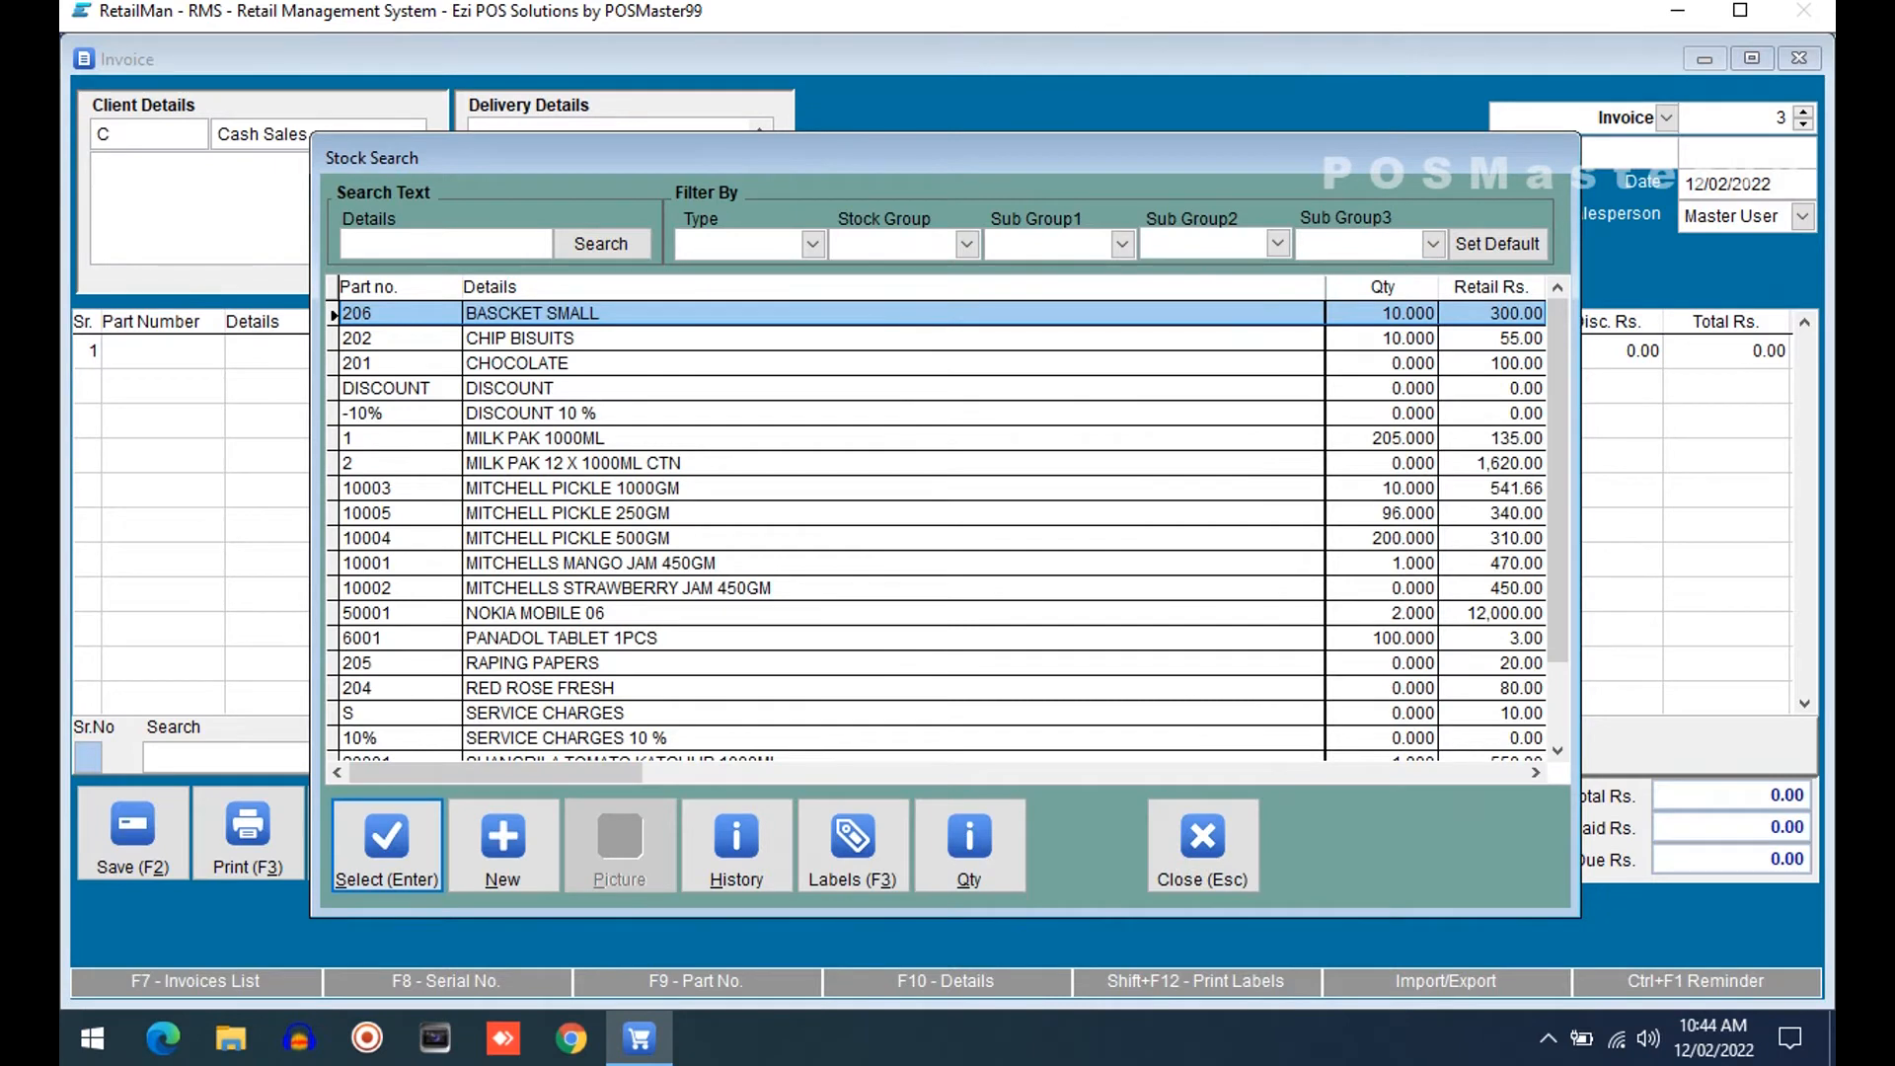
key(Return)
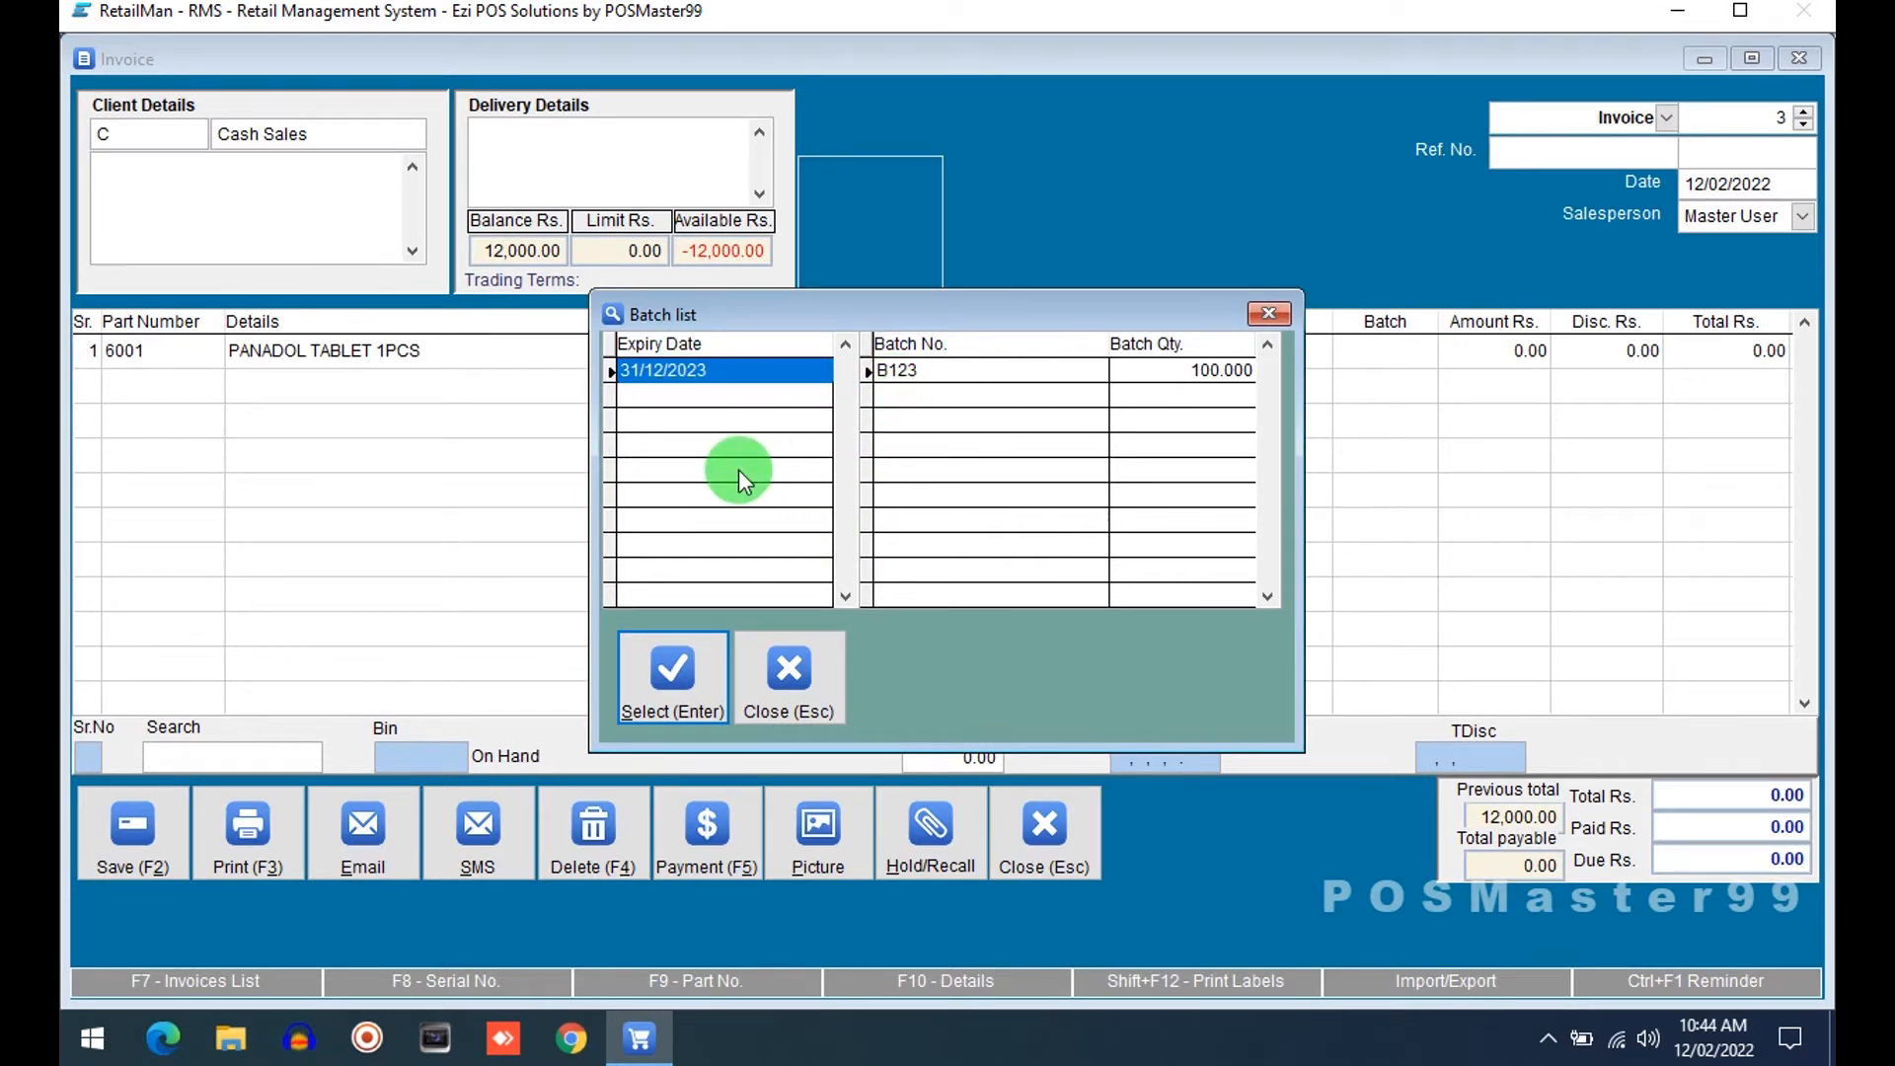
key(Return)
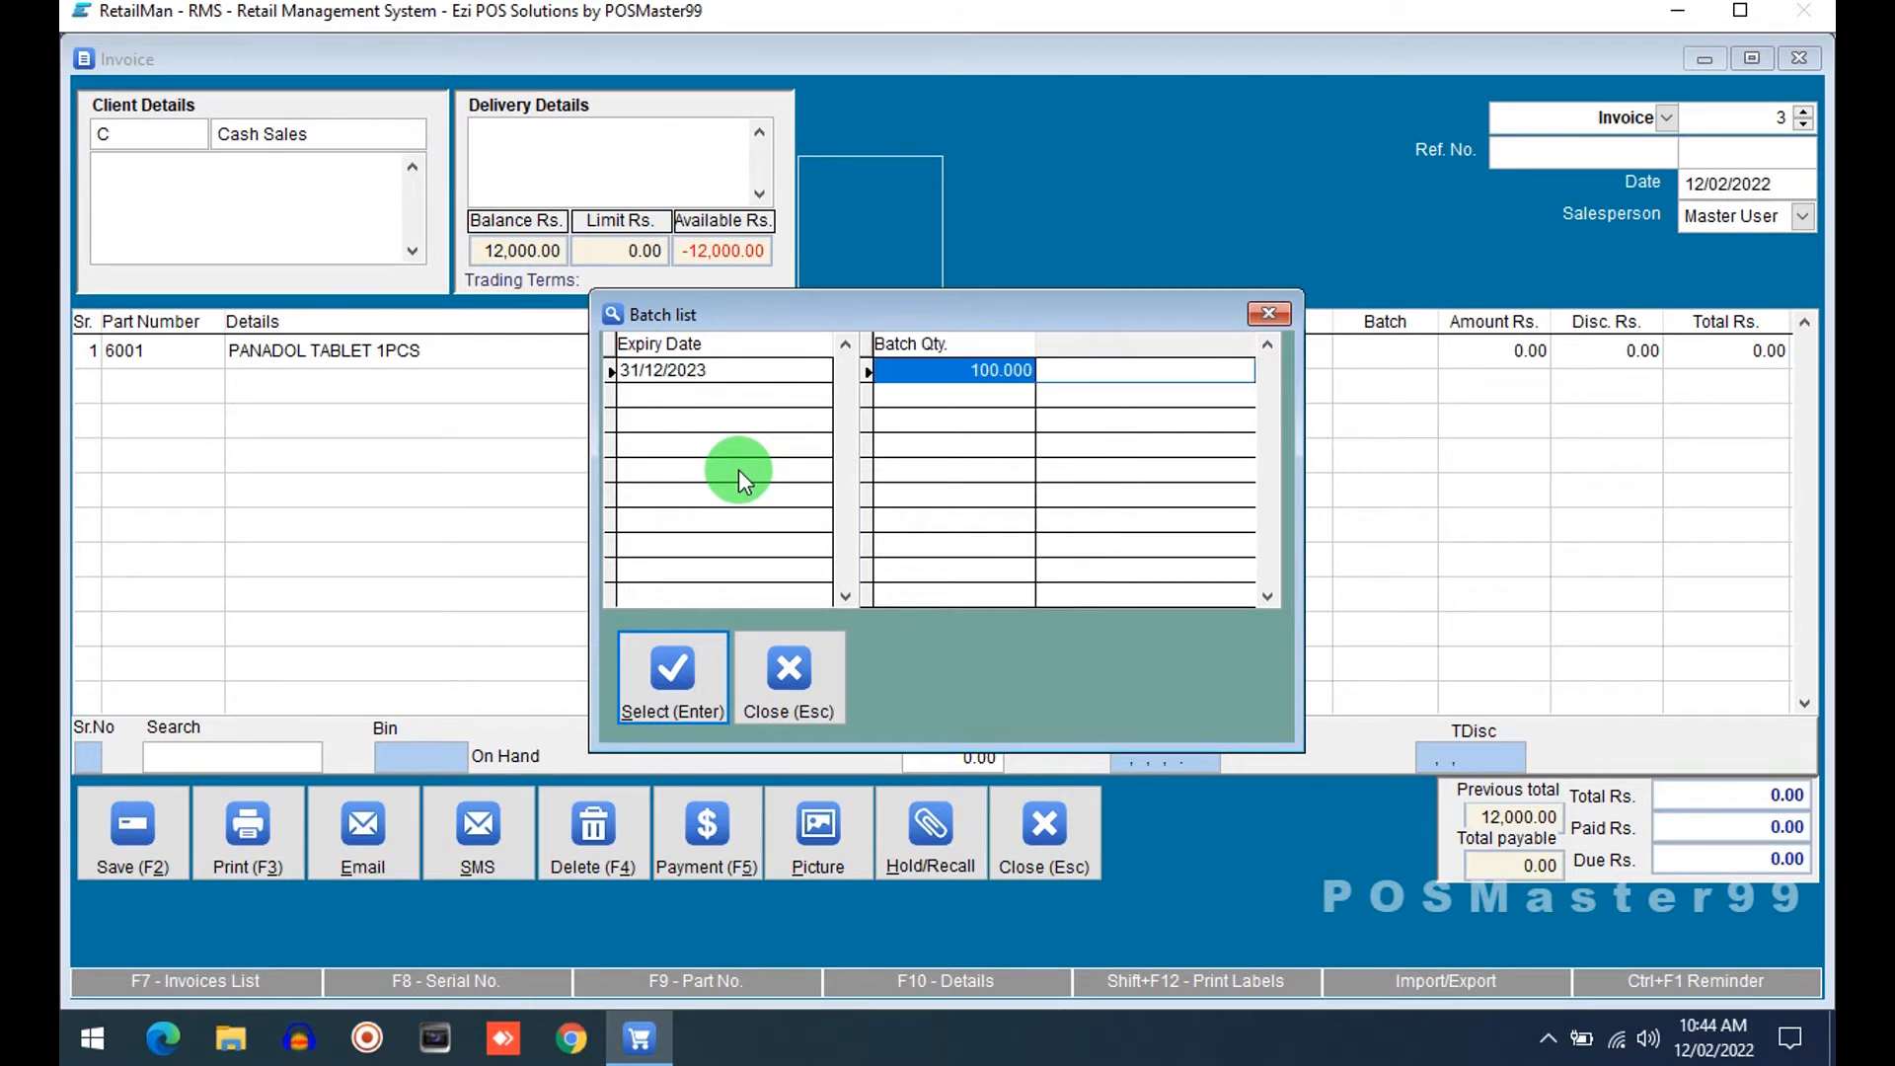
key(Return)
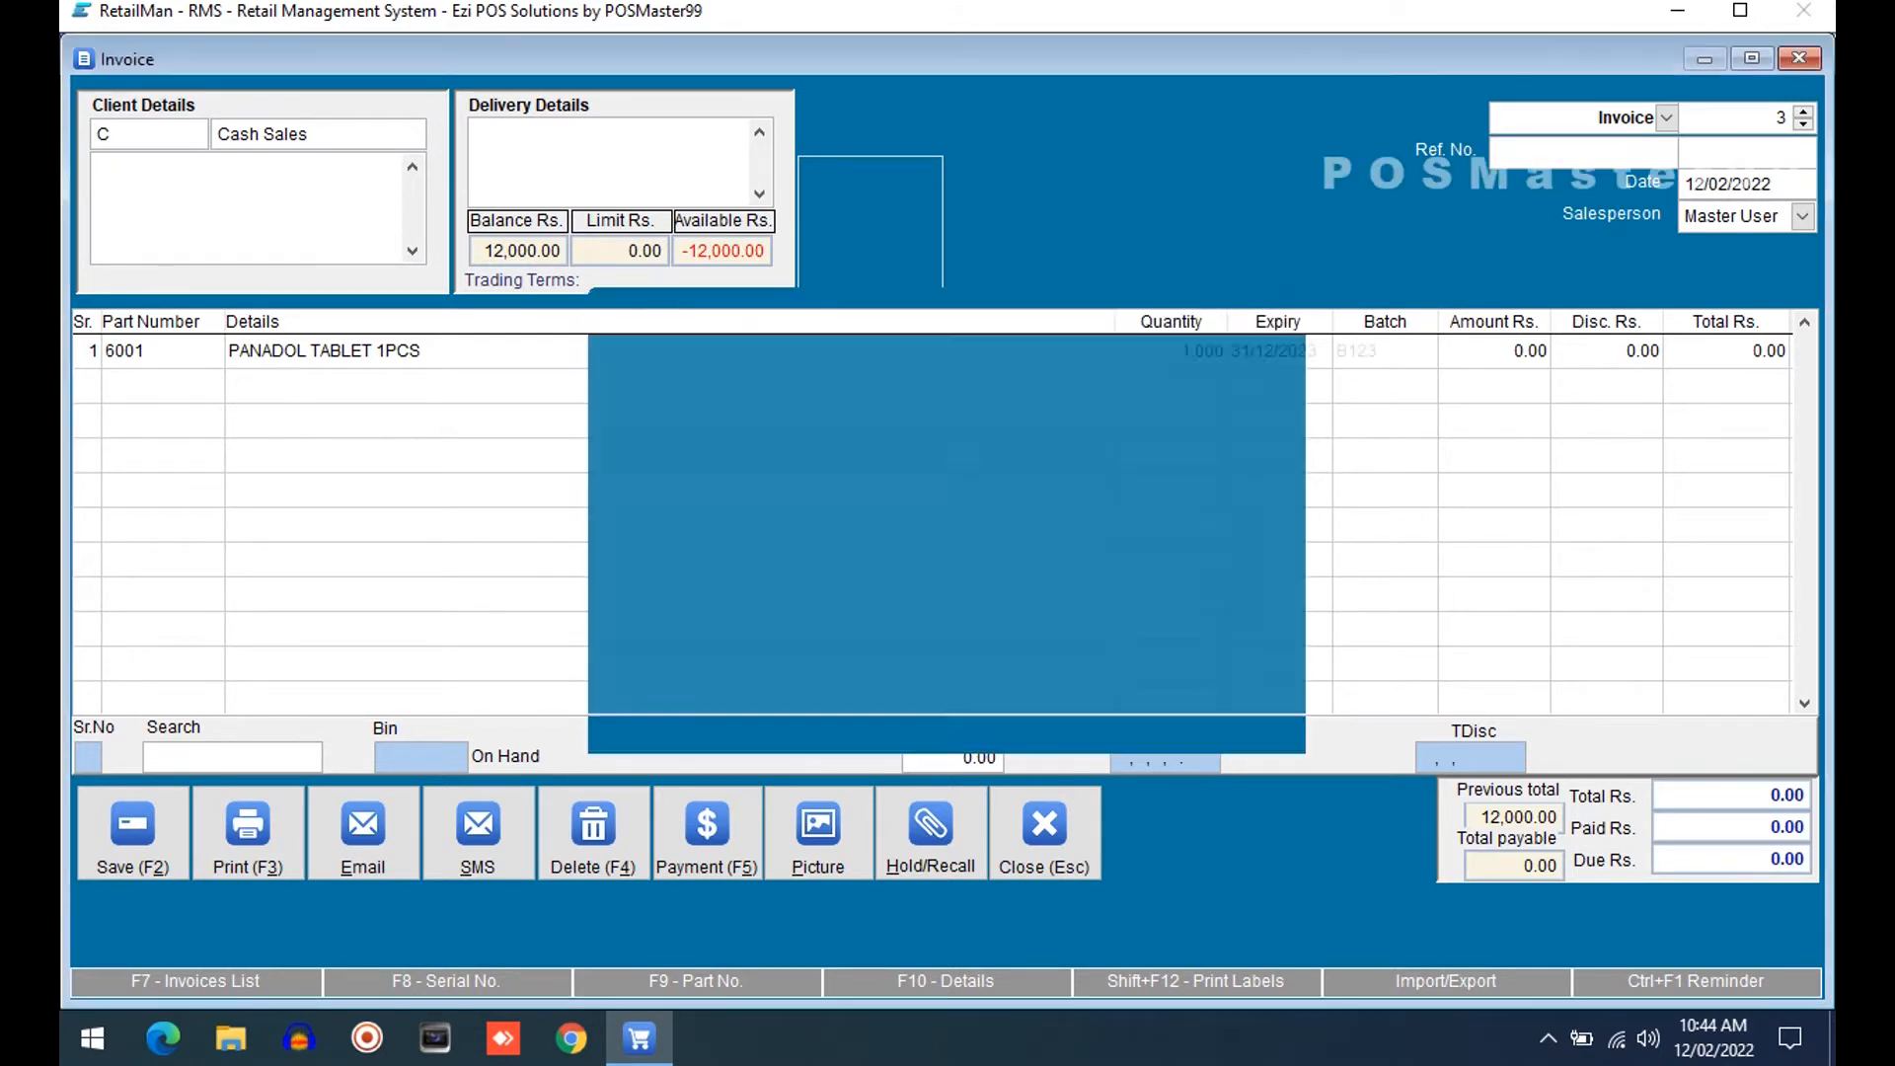
key(Return)
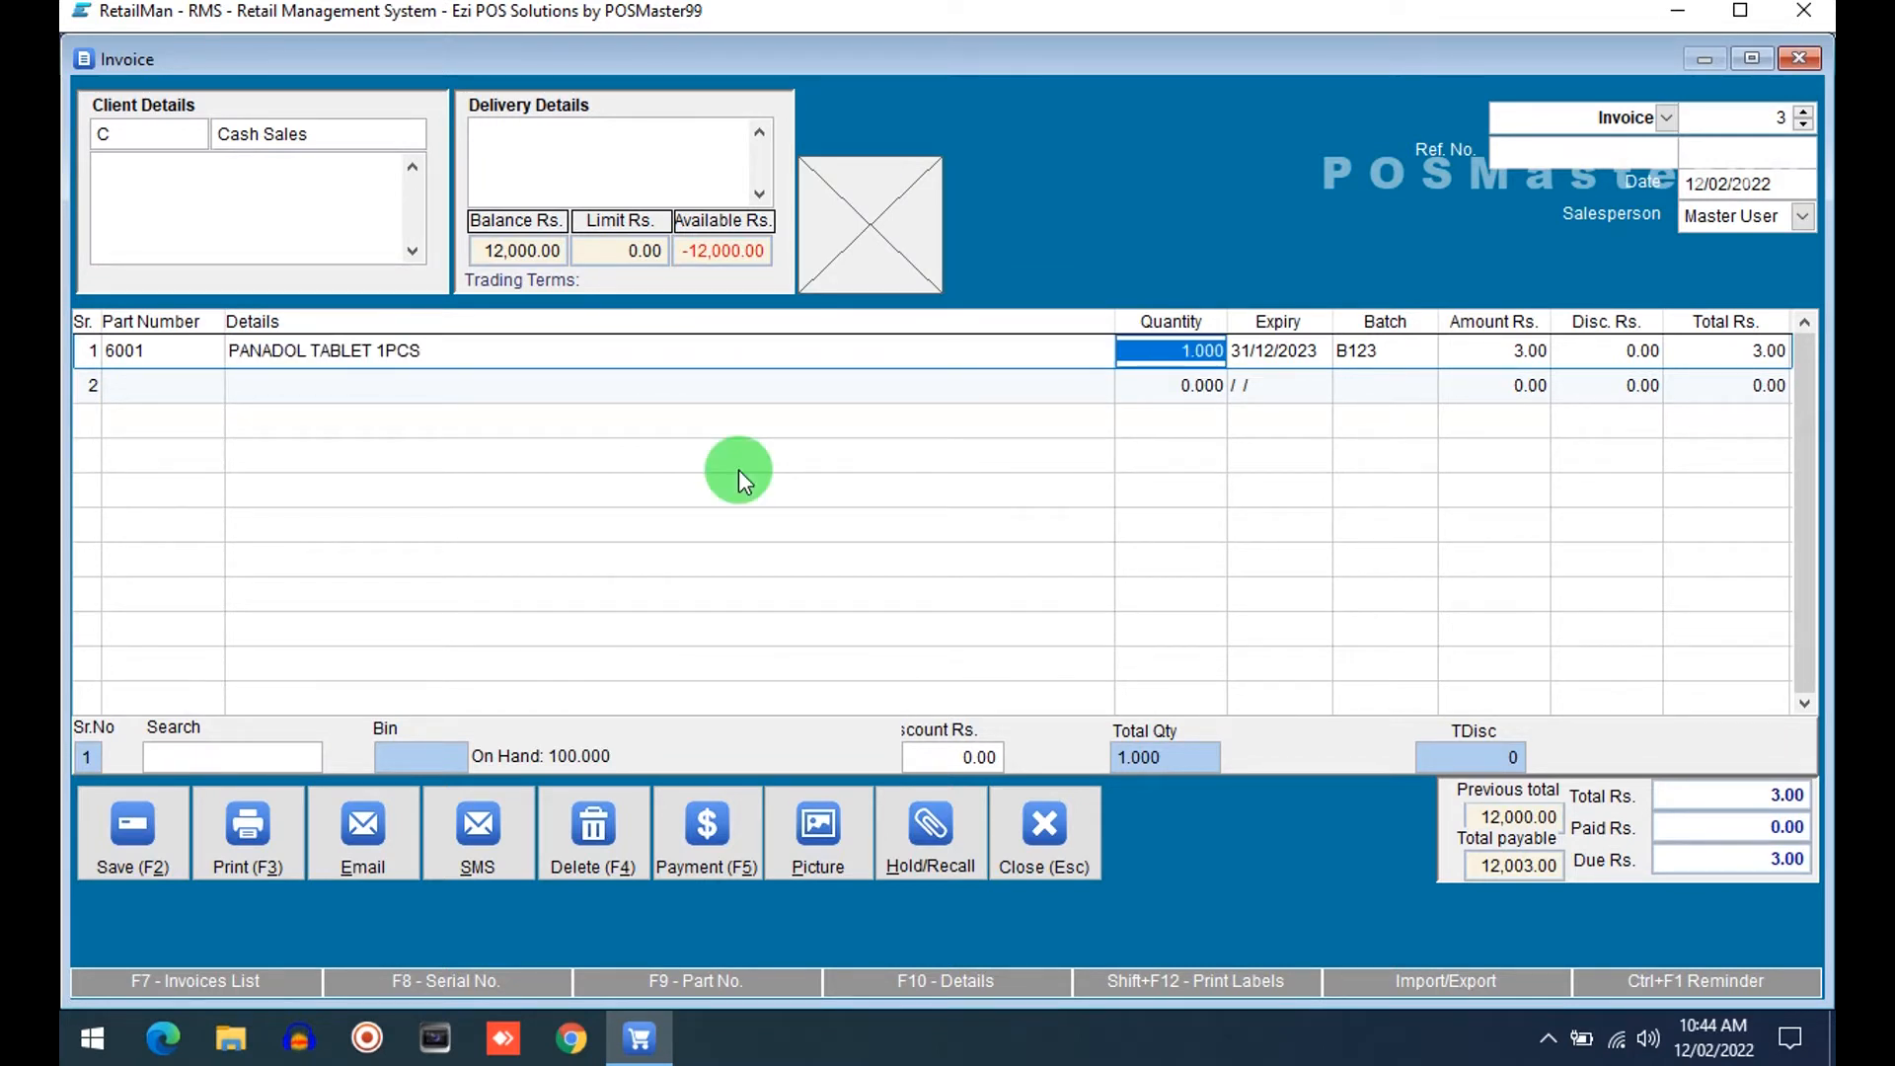
Try to set the quantity of the PANADOL invoice line to 105, more than the stock on hand.
text(105)
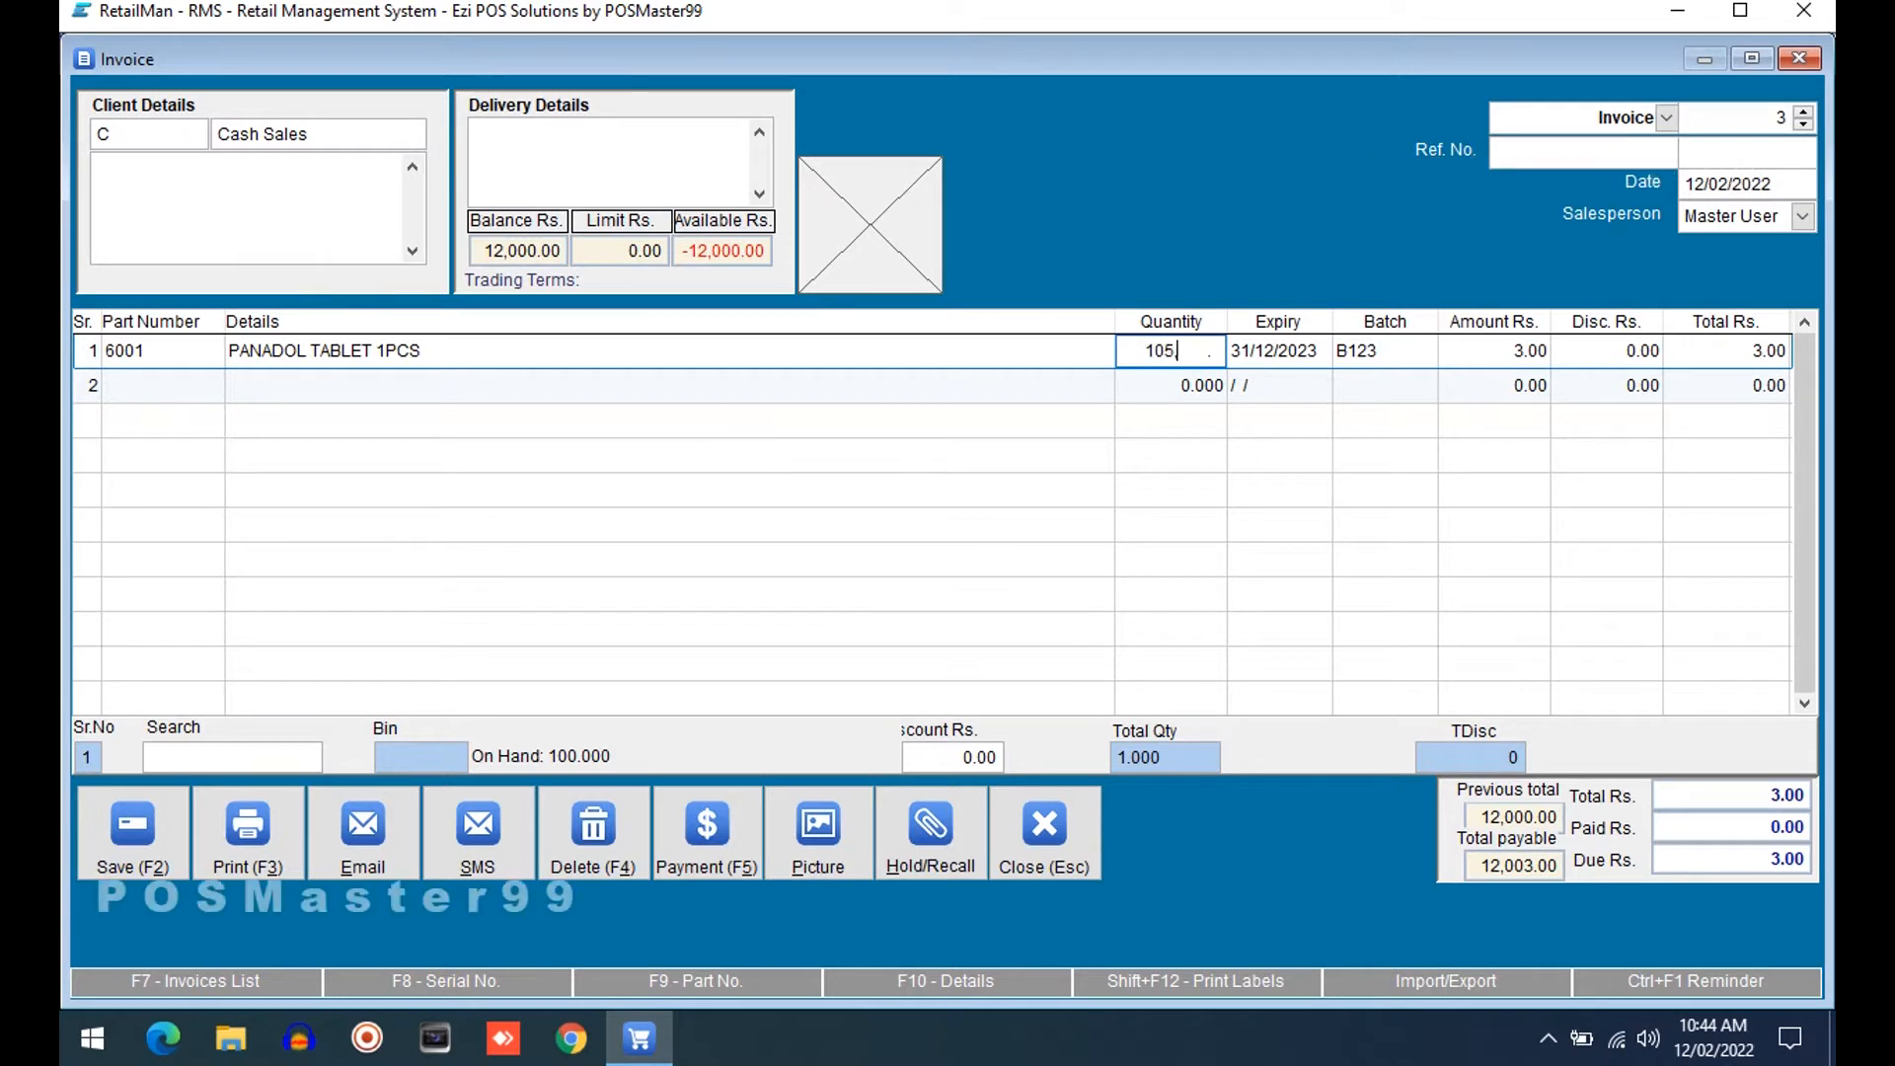
key(Return)
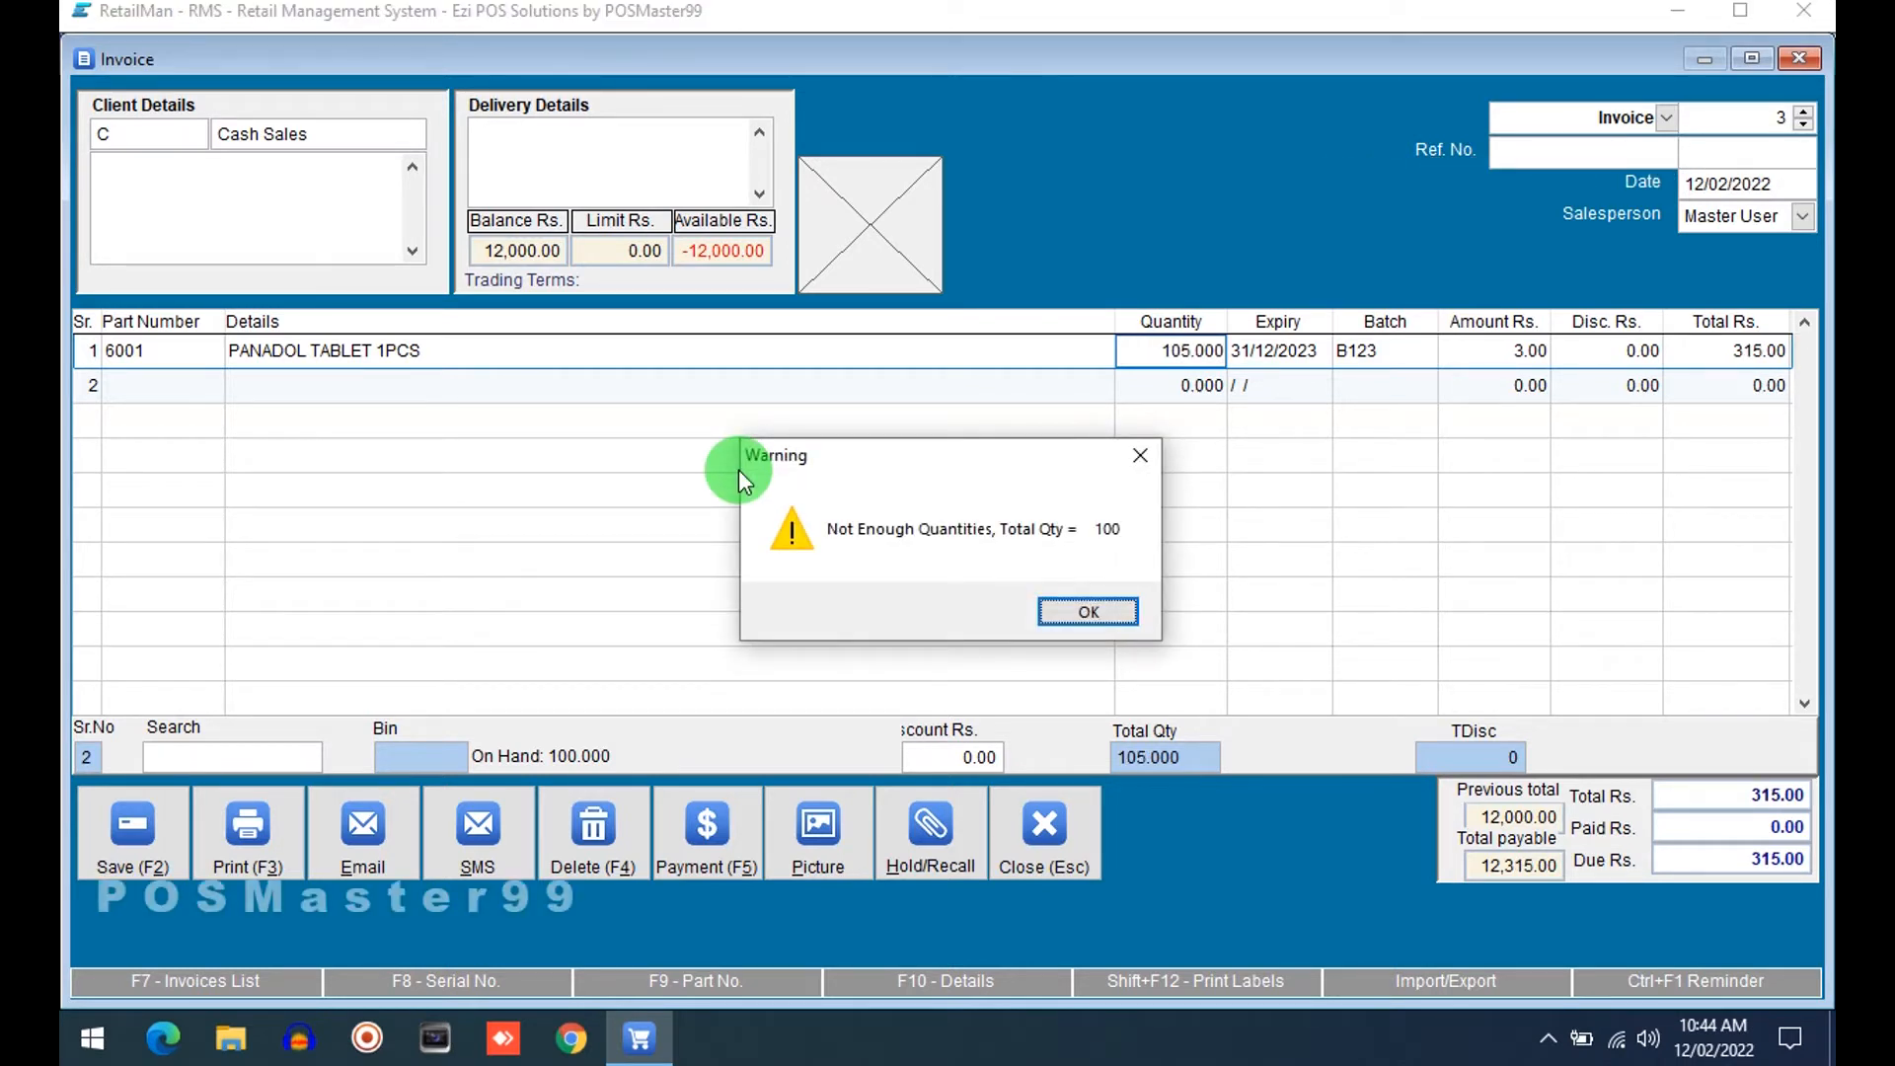
key(Return)
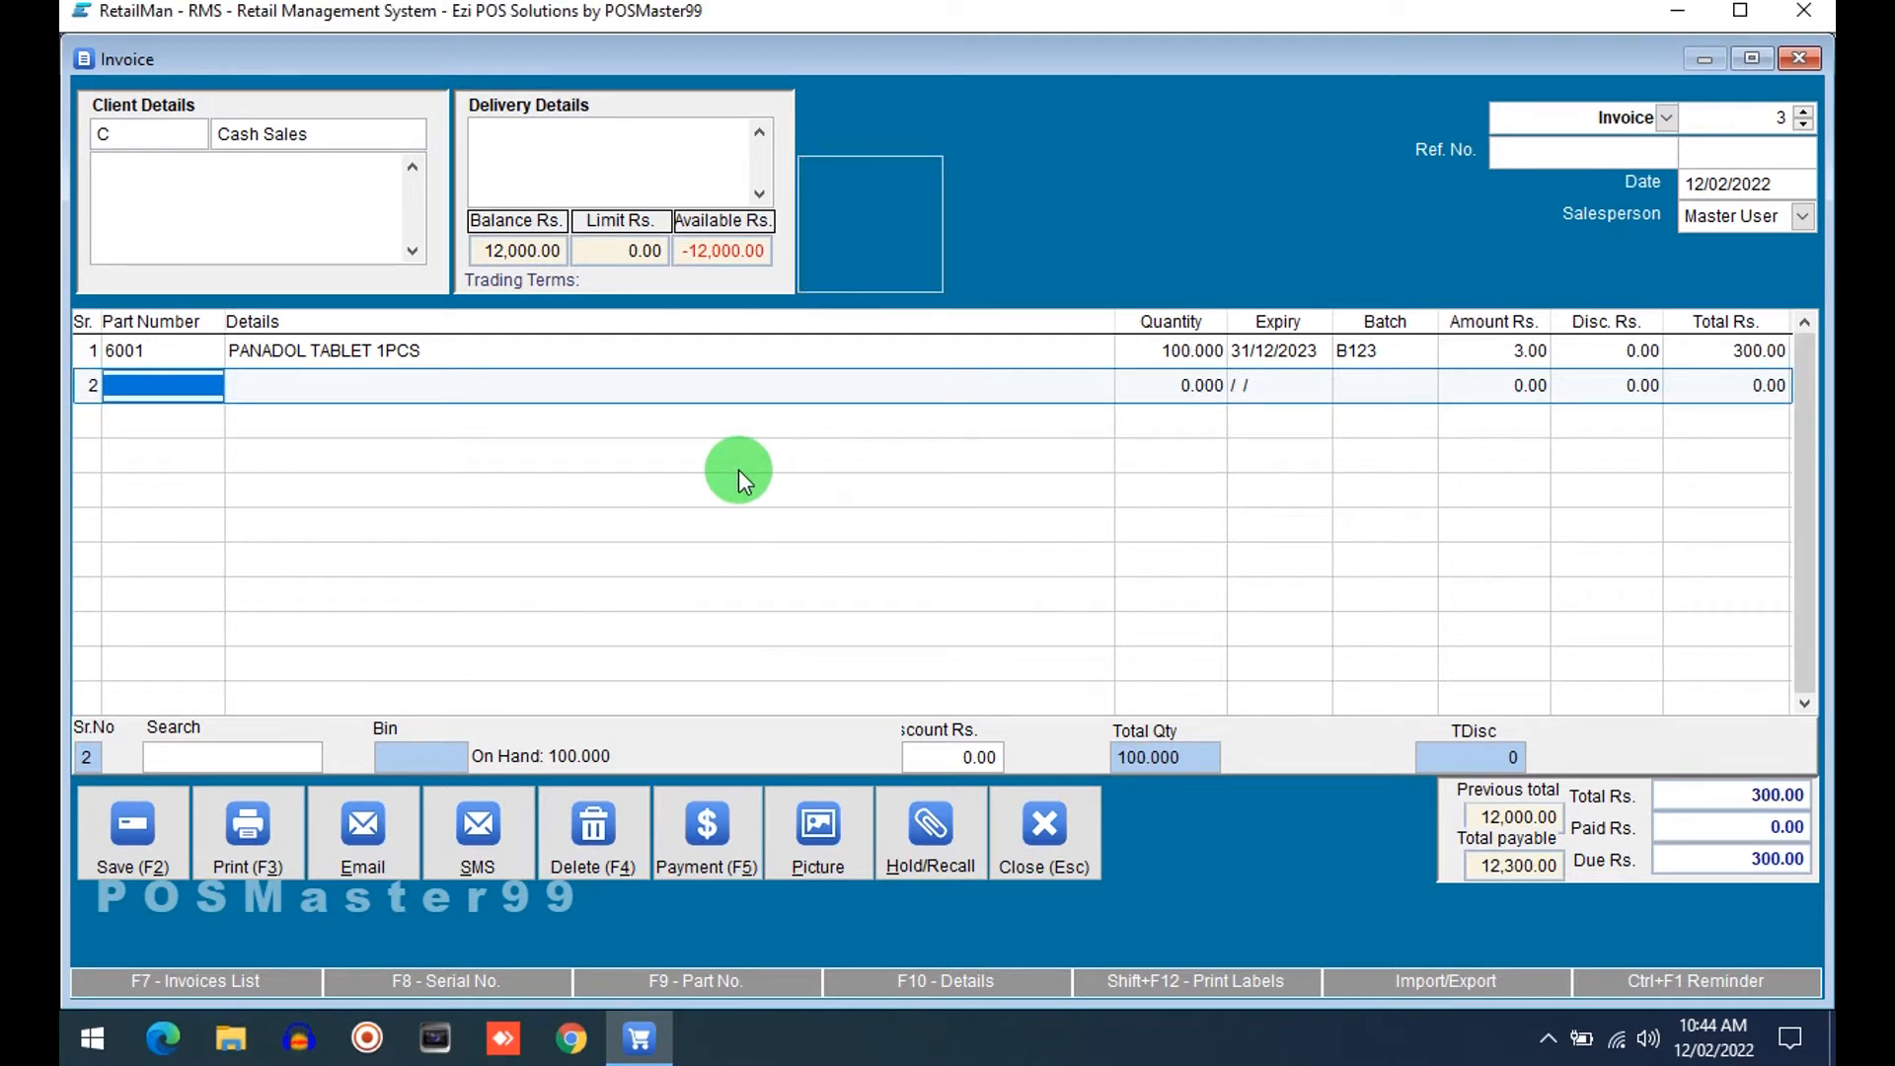
Set the PANADOL line's quantity to 5 and save the invoice.
text(5 .)
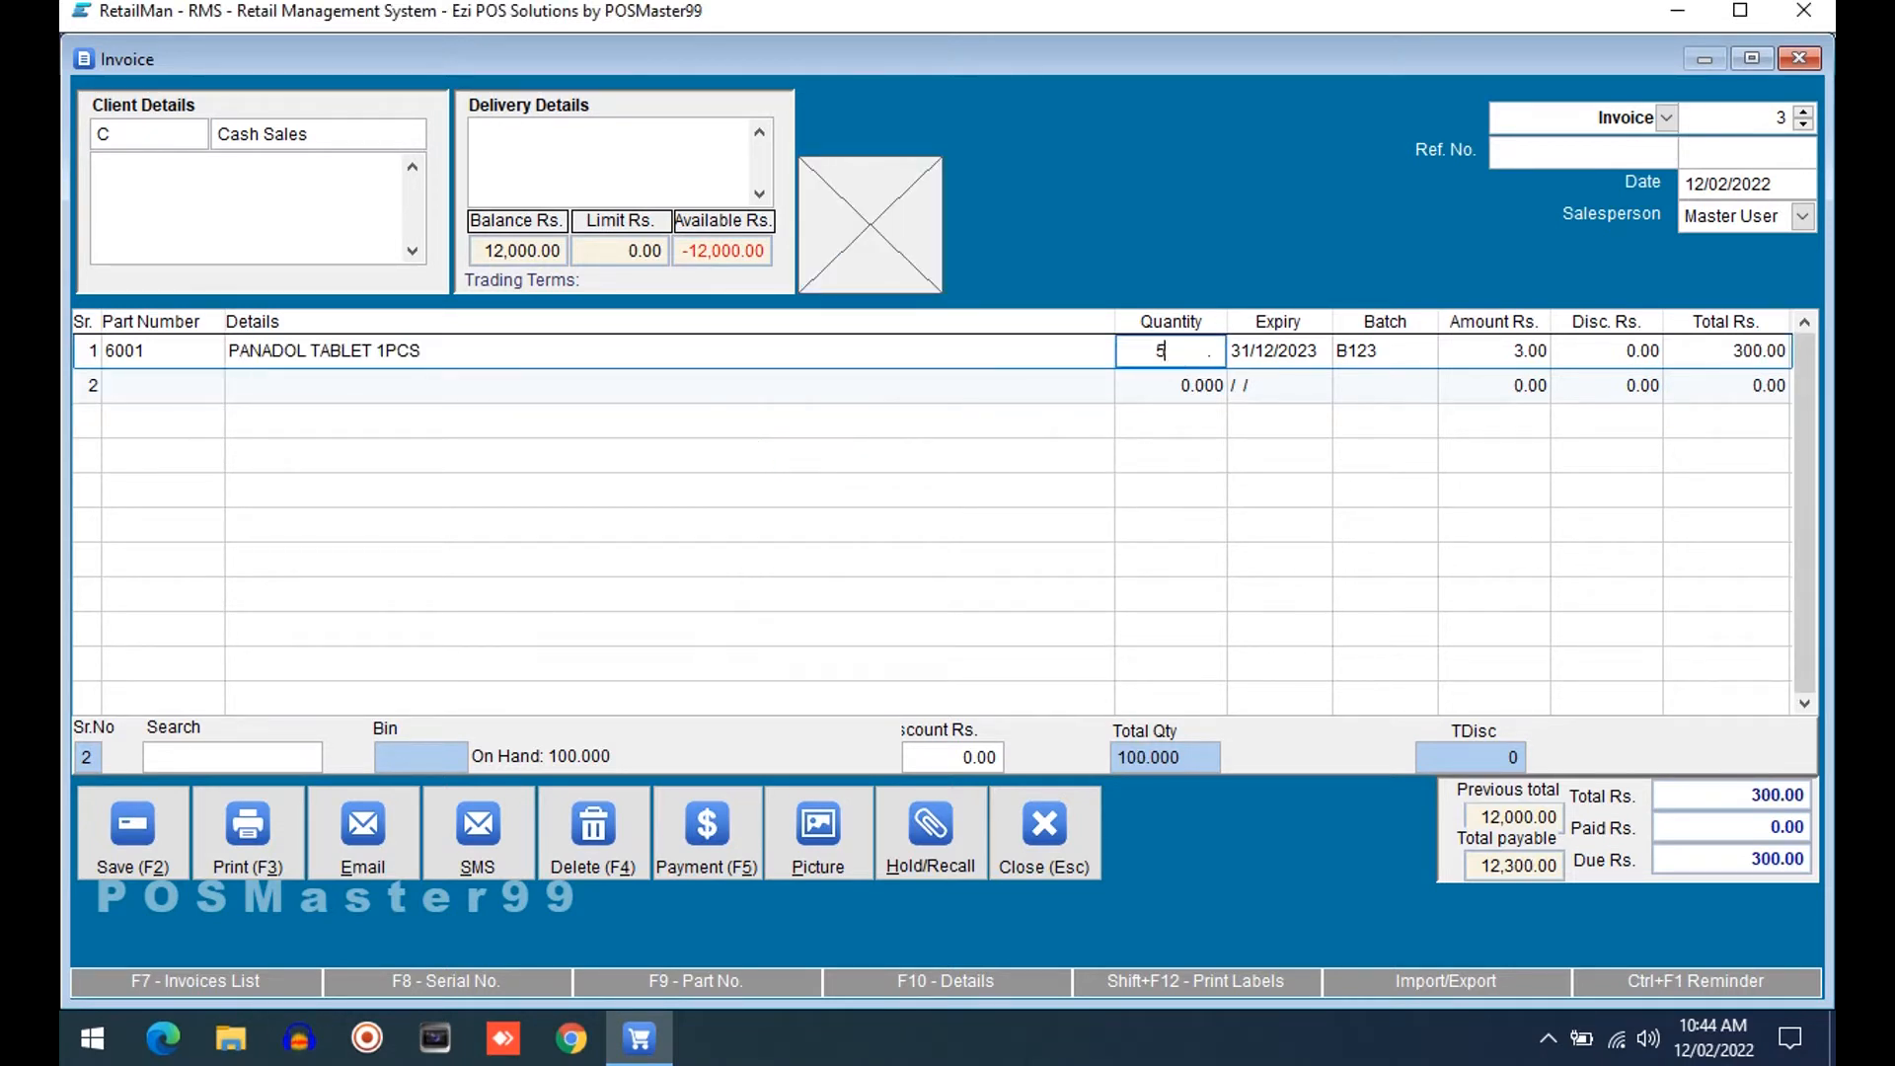
key(Return)
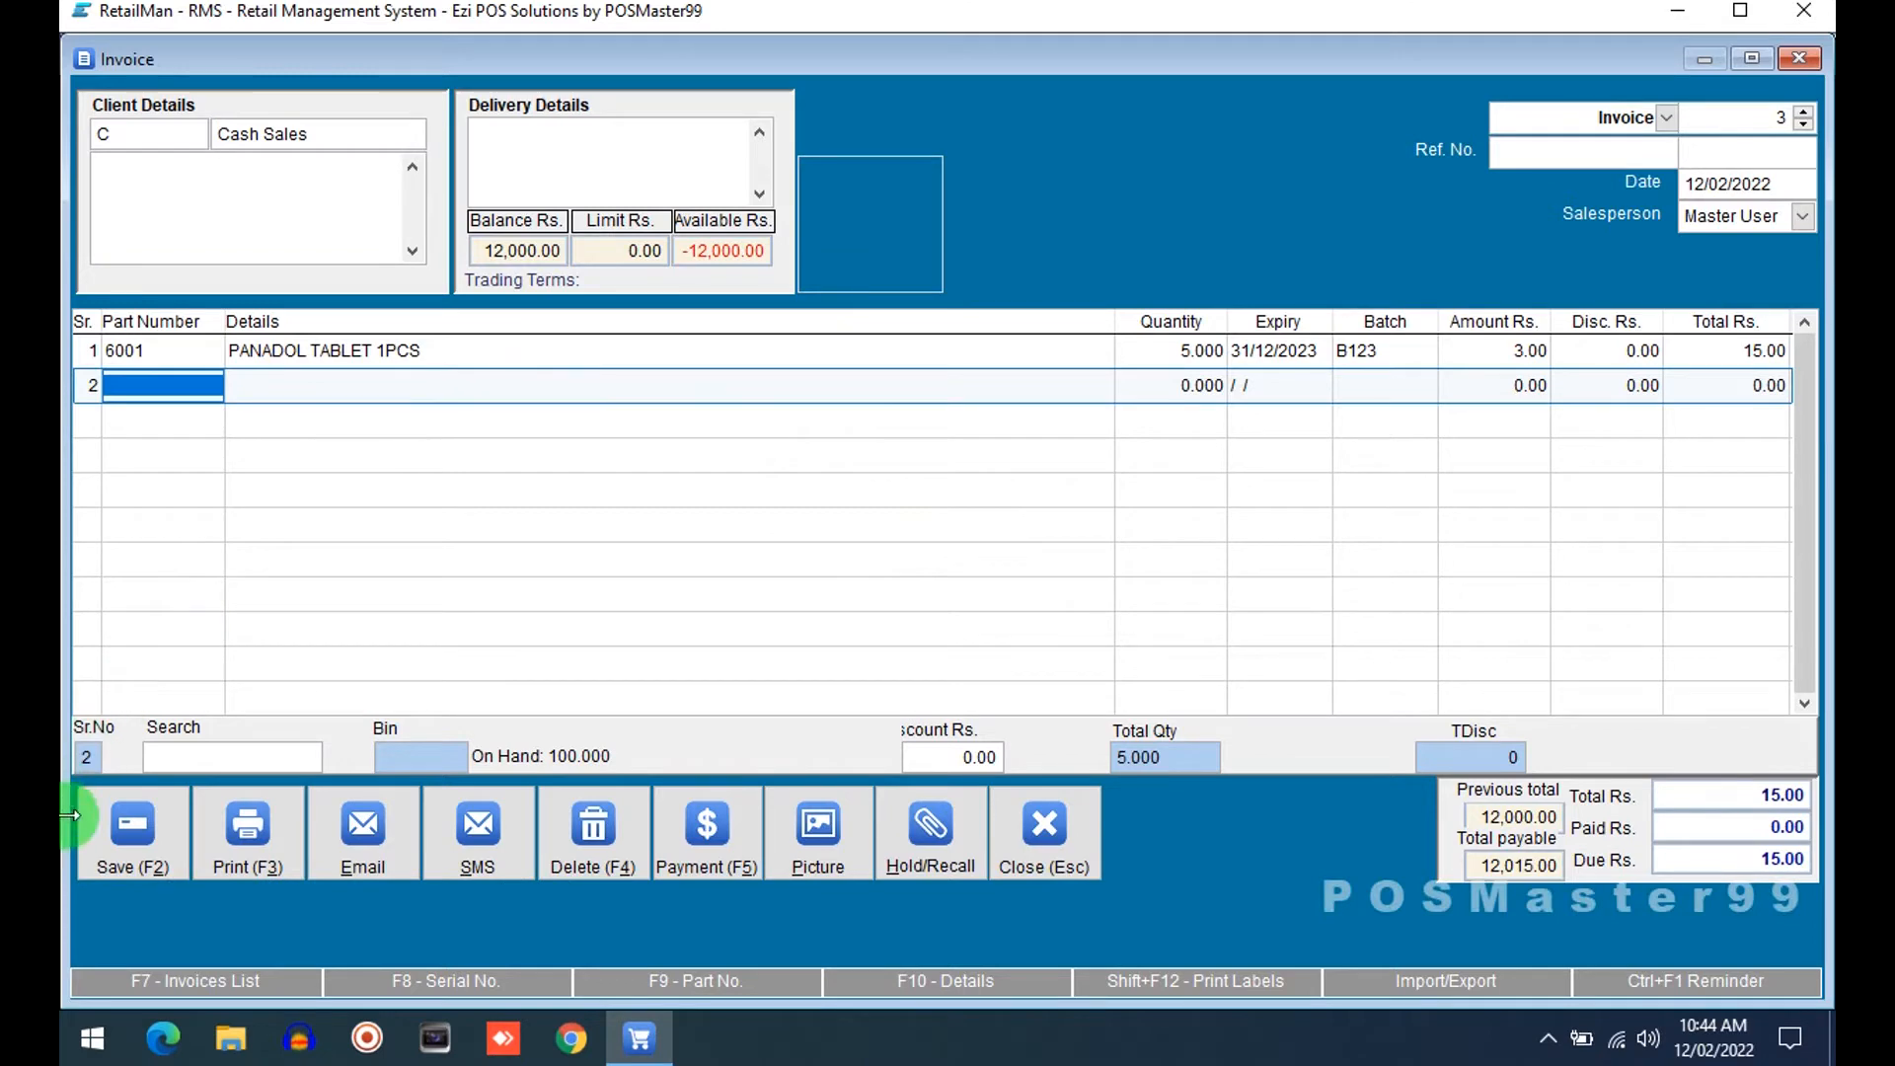
click(173, 837)
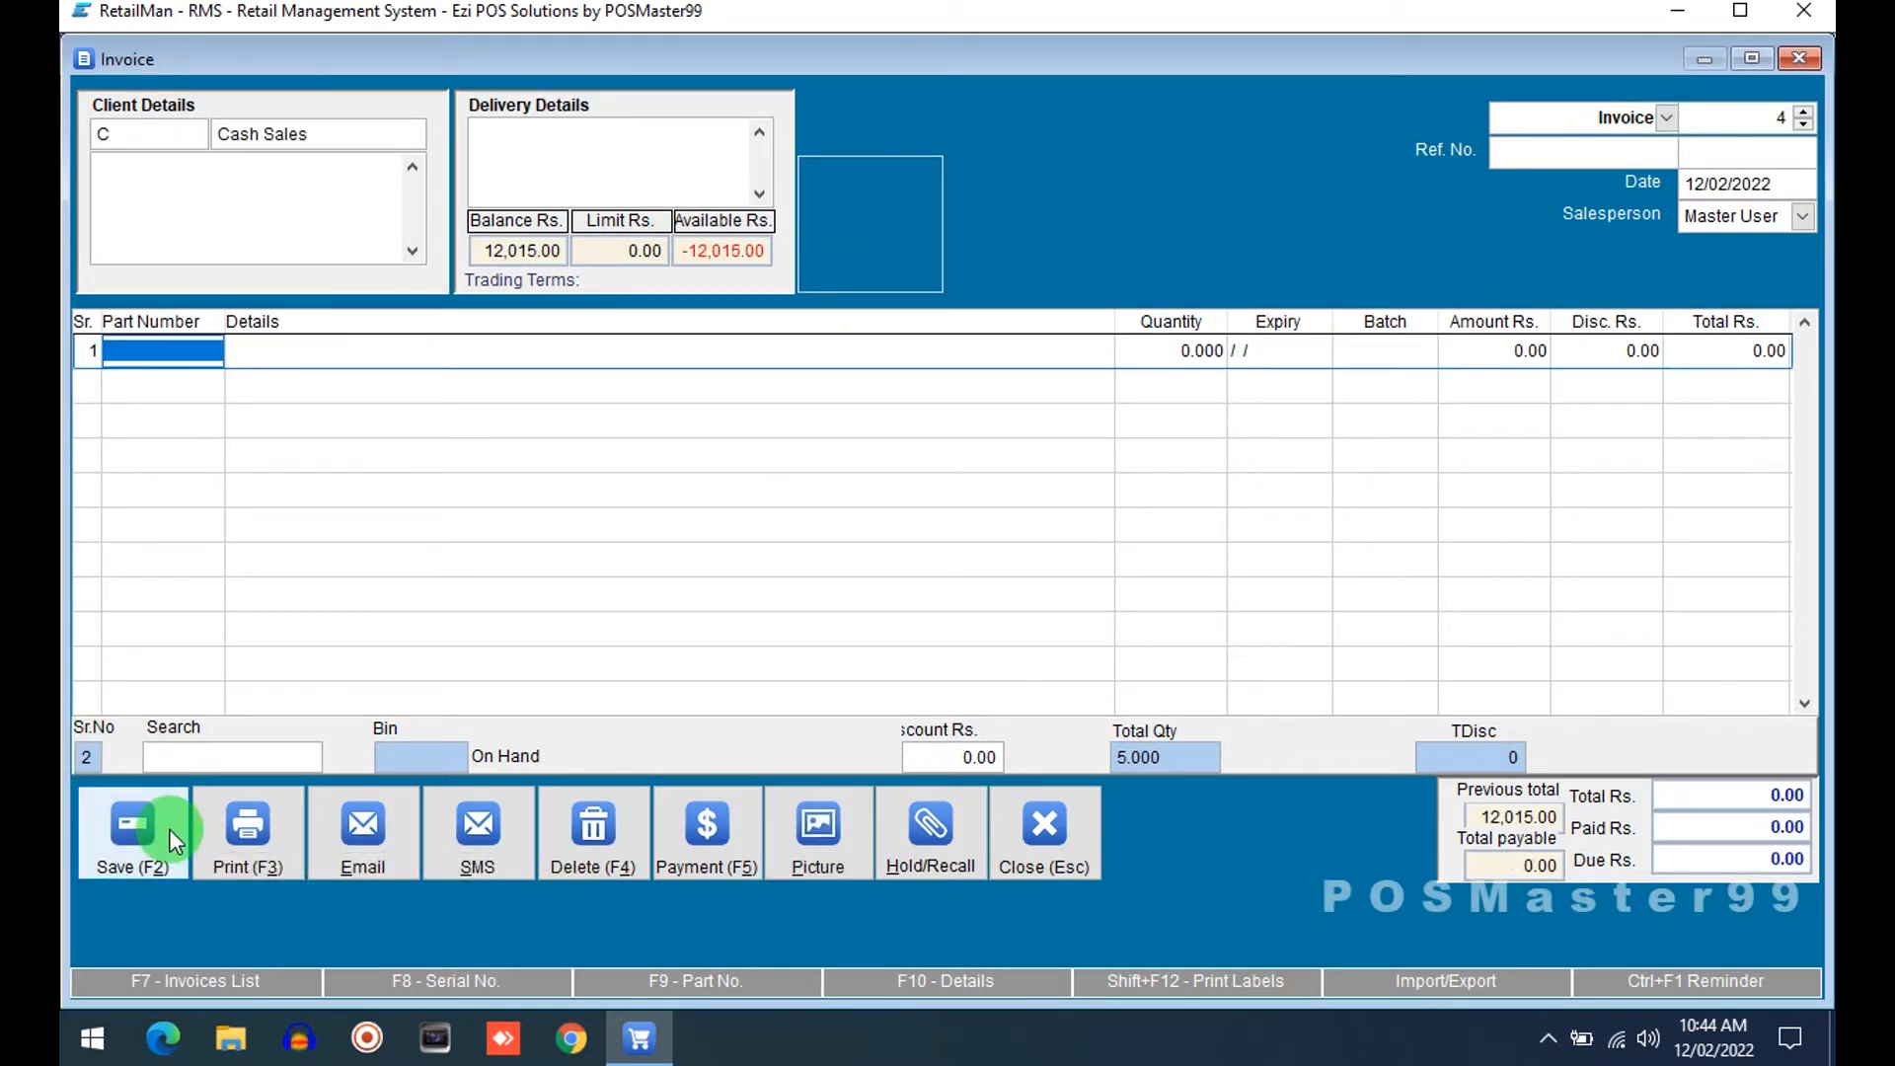
Search for PANA on the new invoice, choose PANADOL TABLET 1PCS, and check the quantity of batch B123 in its batch list.
key(F10)
text(PANA)
key(Return)
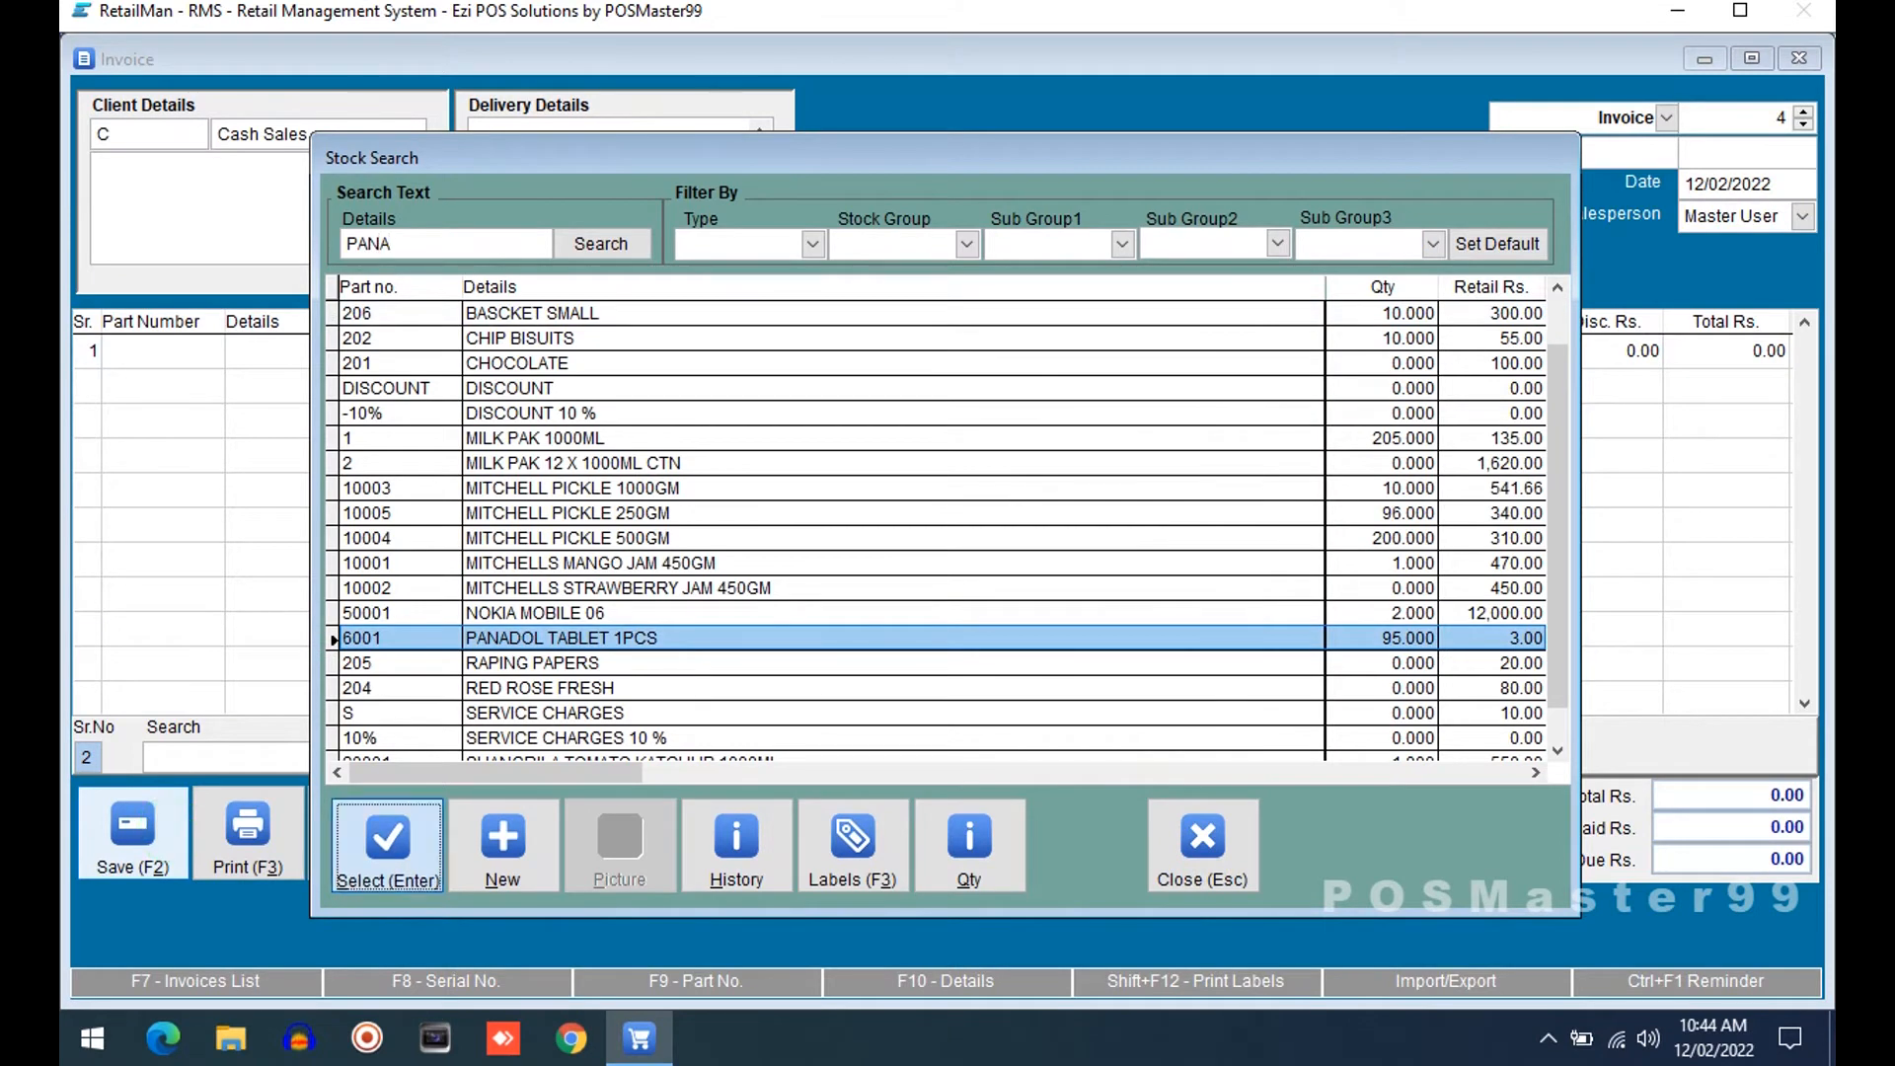
key(Return)
key(Tab)
key(Tab)
key(Tab)
key(Tab)
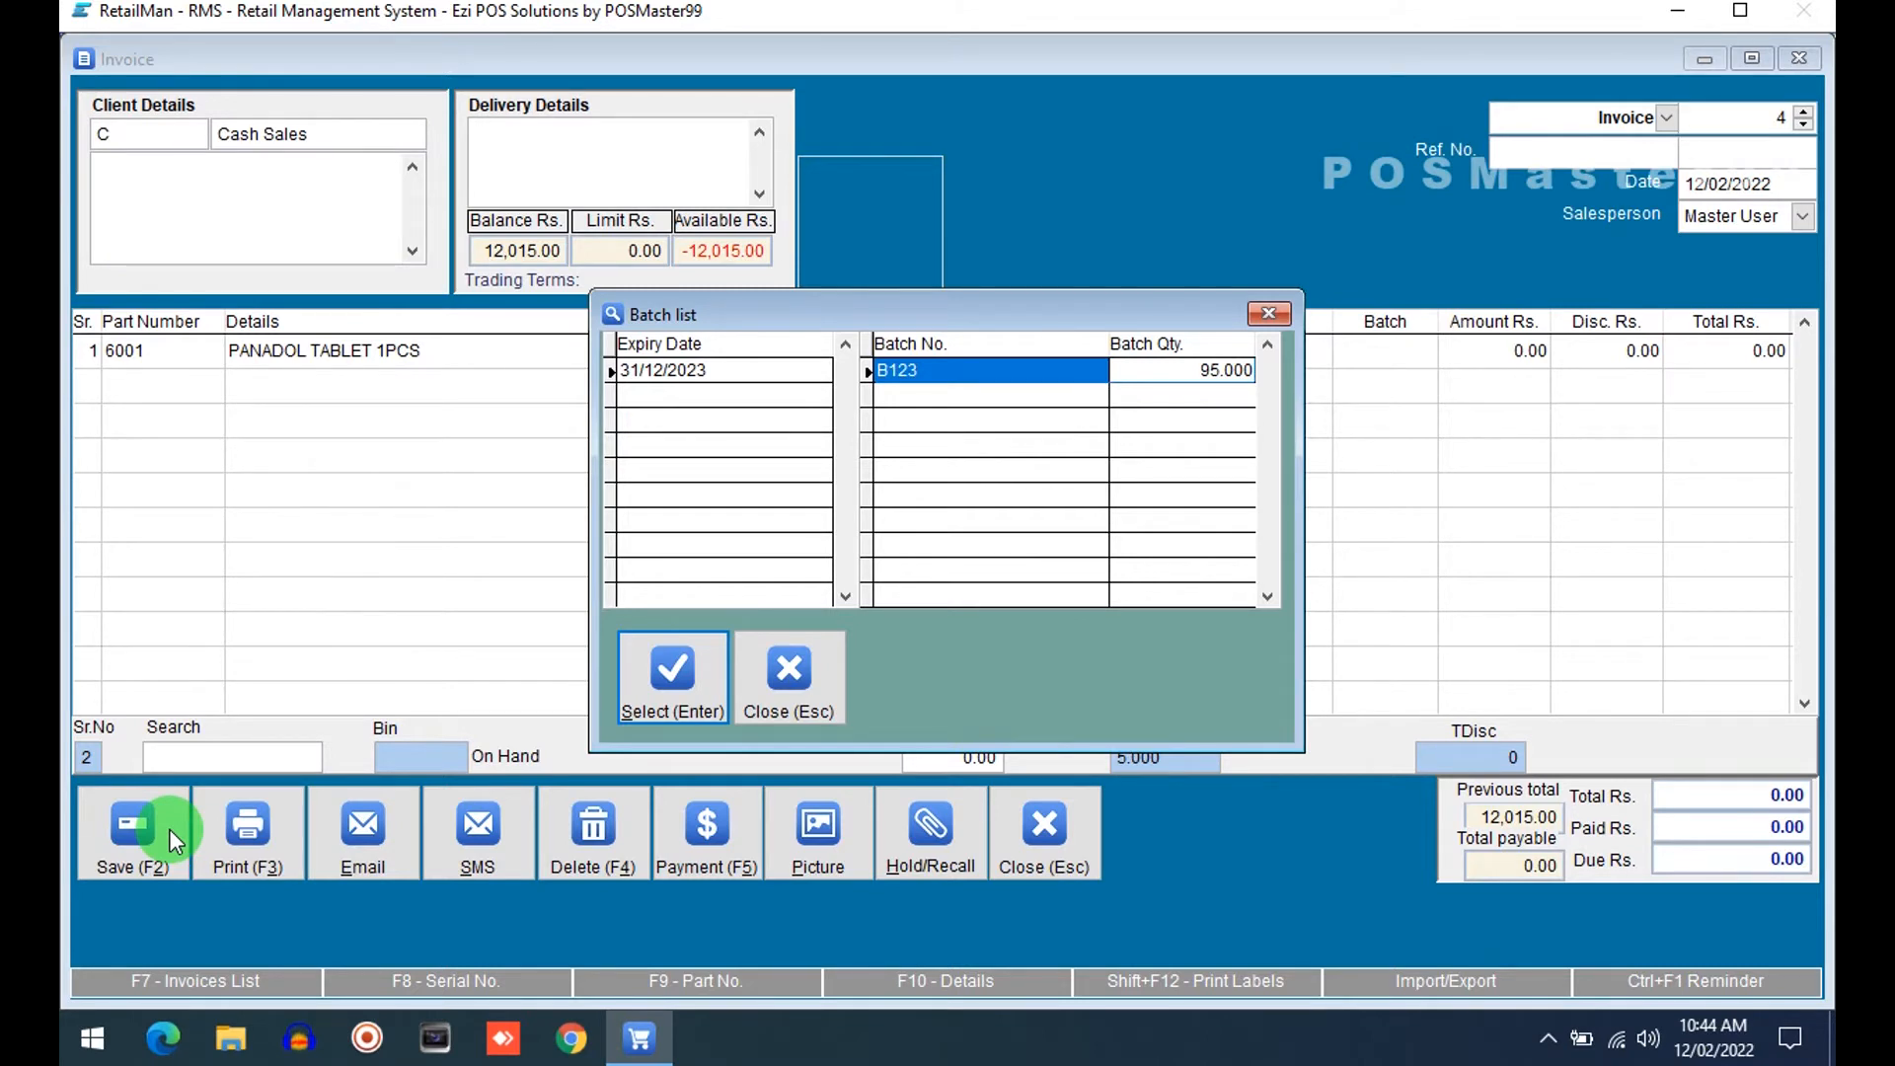
Pick batch B123 for the PANADOL line, set its quantity to 10, and save the invoice.
key(Return)
text(10)
key(Return)
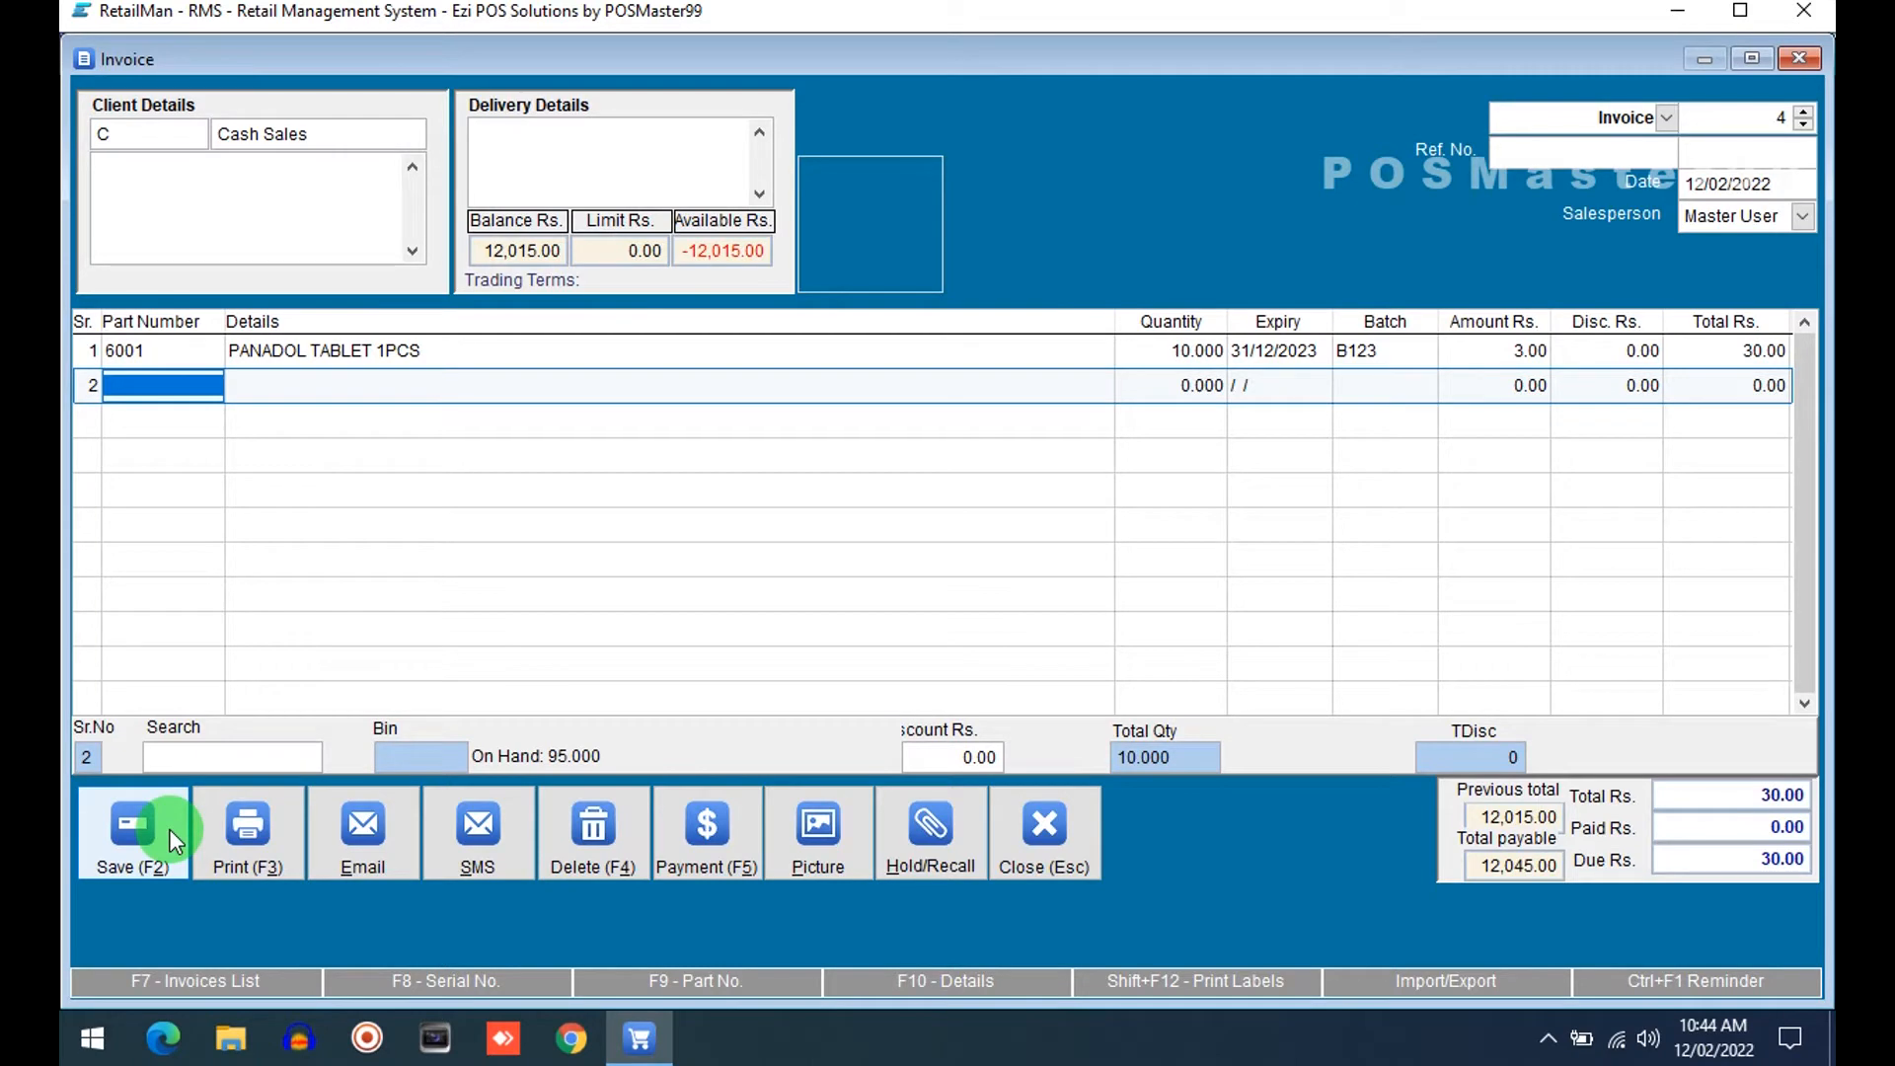
click(173, 839)
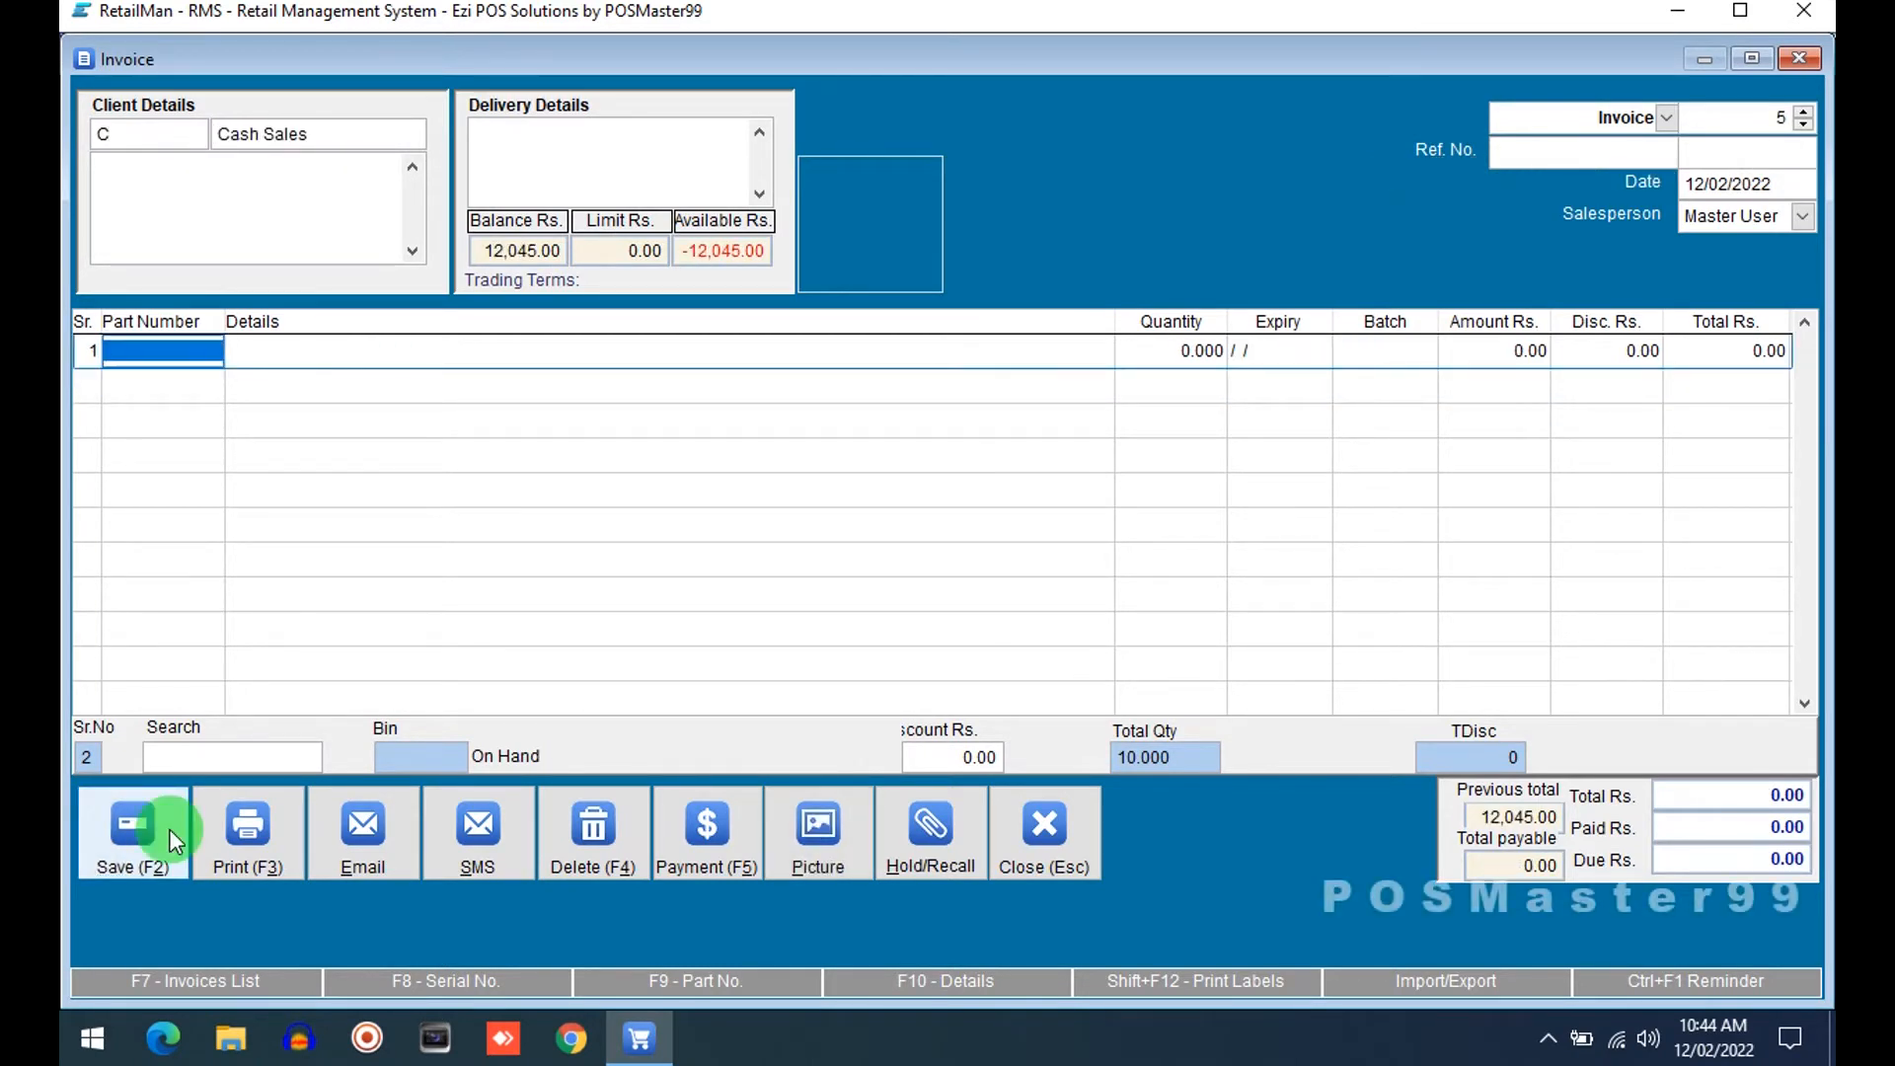
Search for PANA on a new Cash Sales invoice, check PANADOL's remaining batch quantity, and abandon the invoice.
key(Return)
text(PANA)
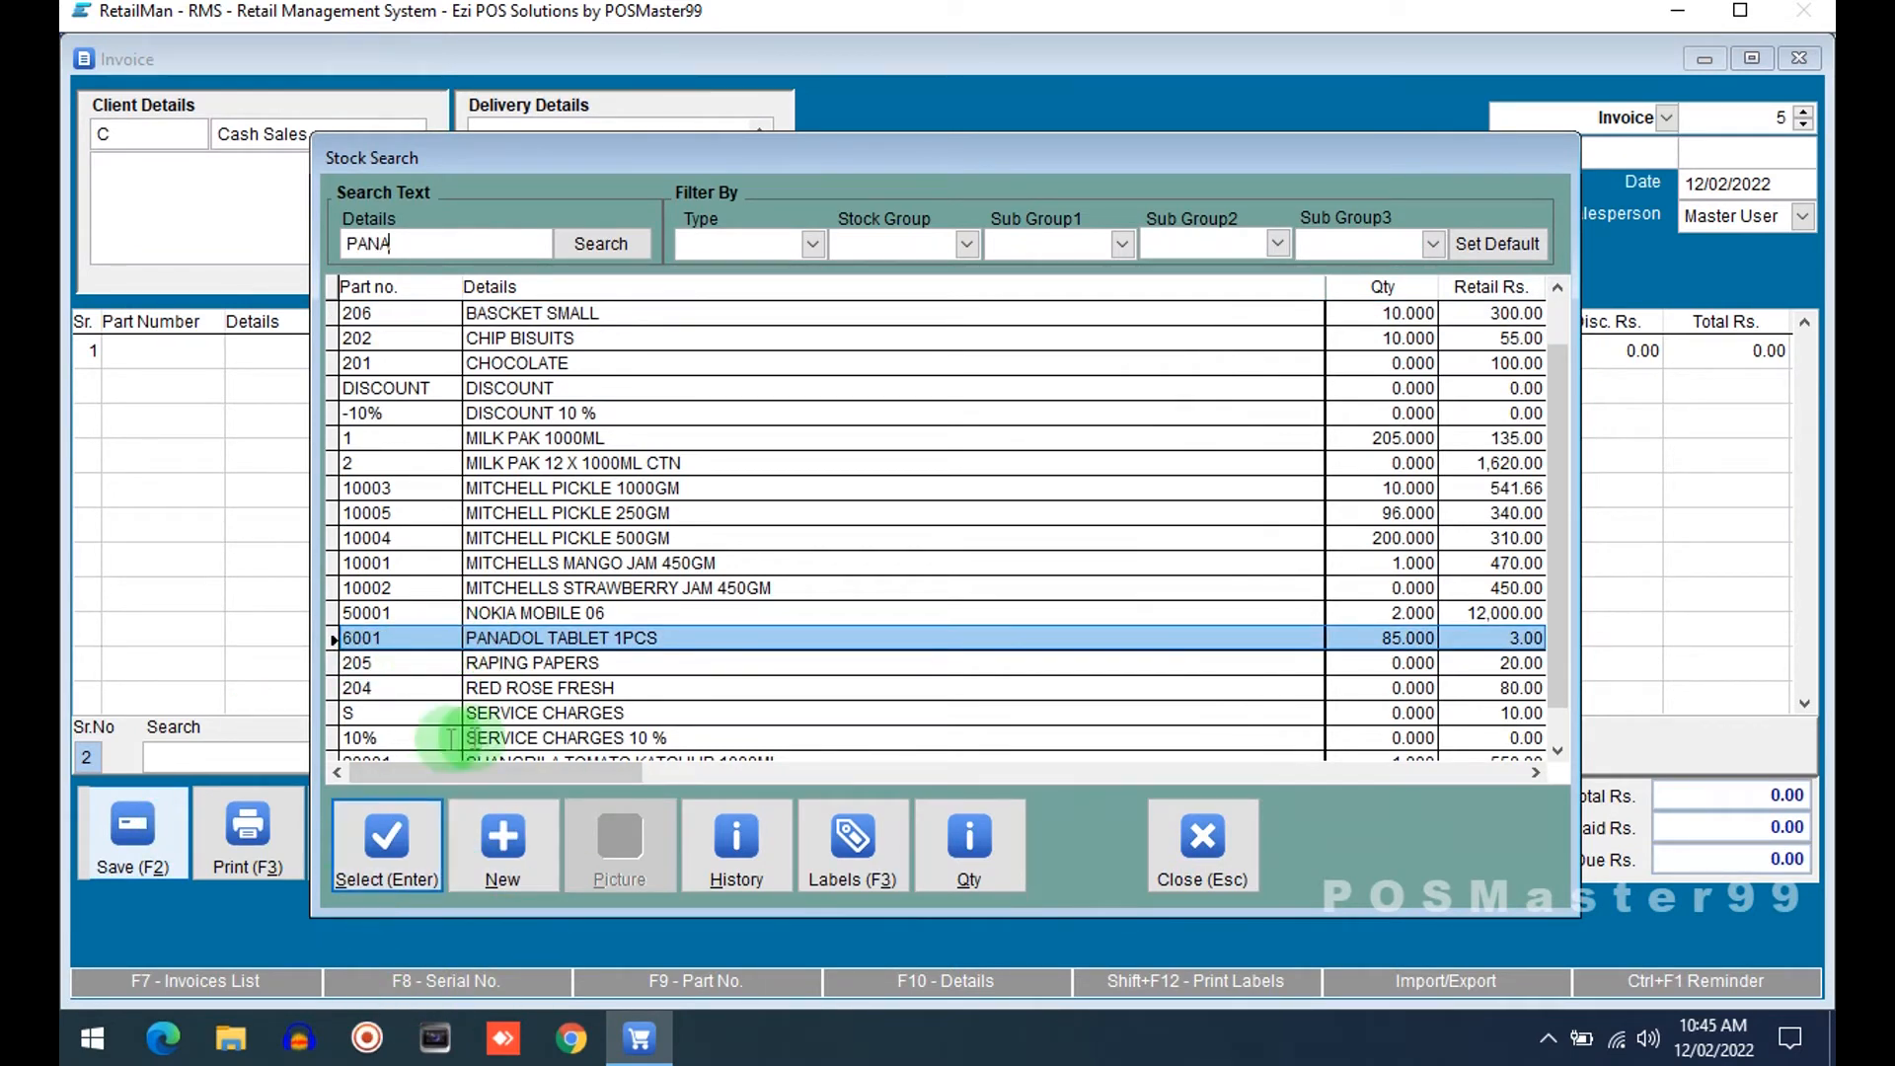
click(381, 824)
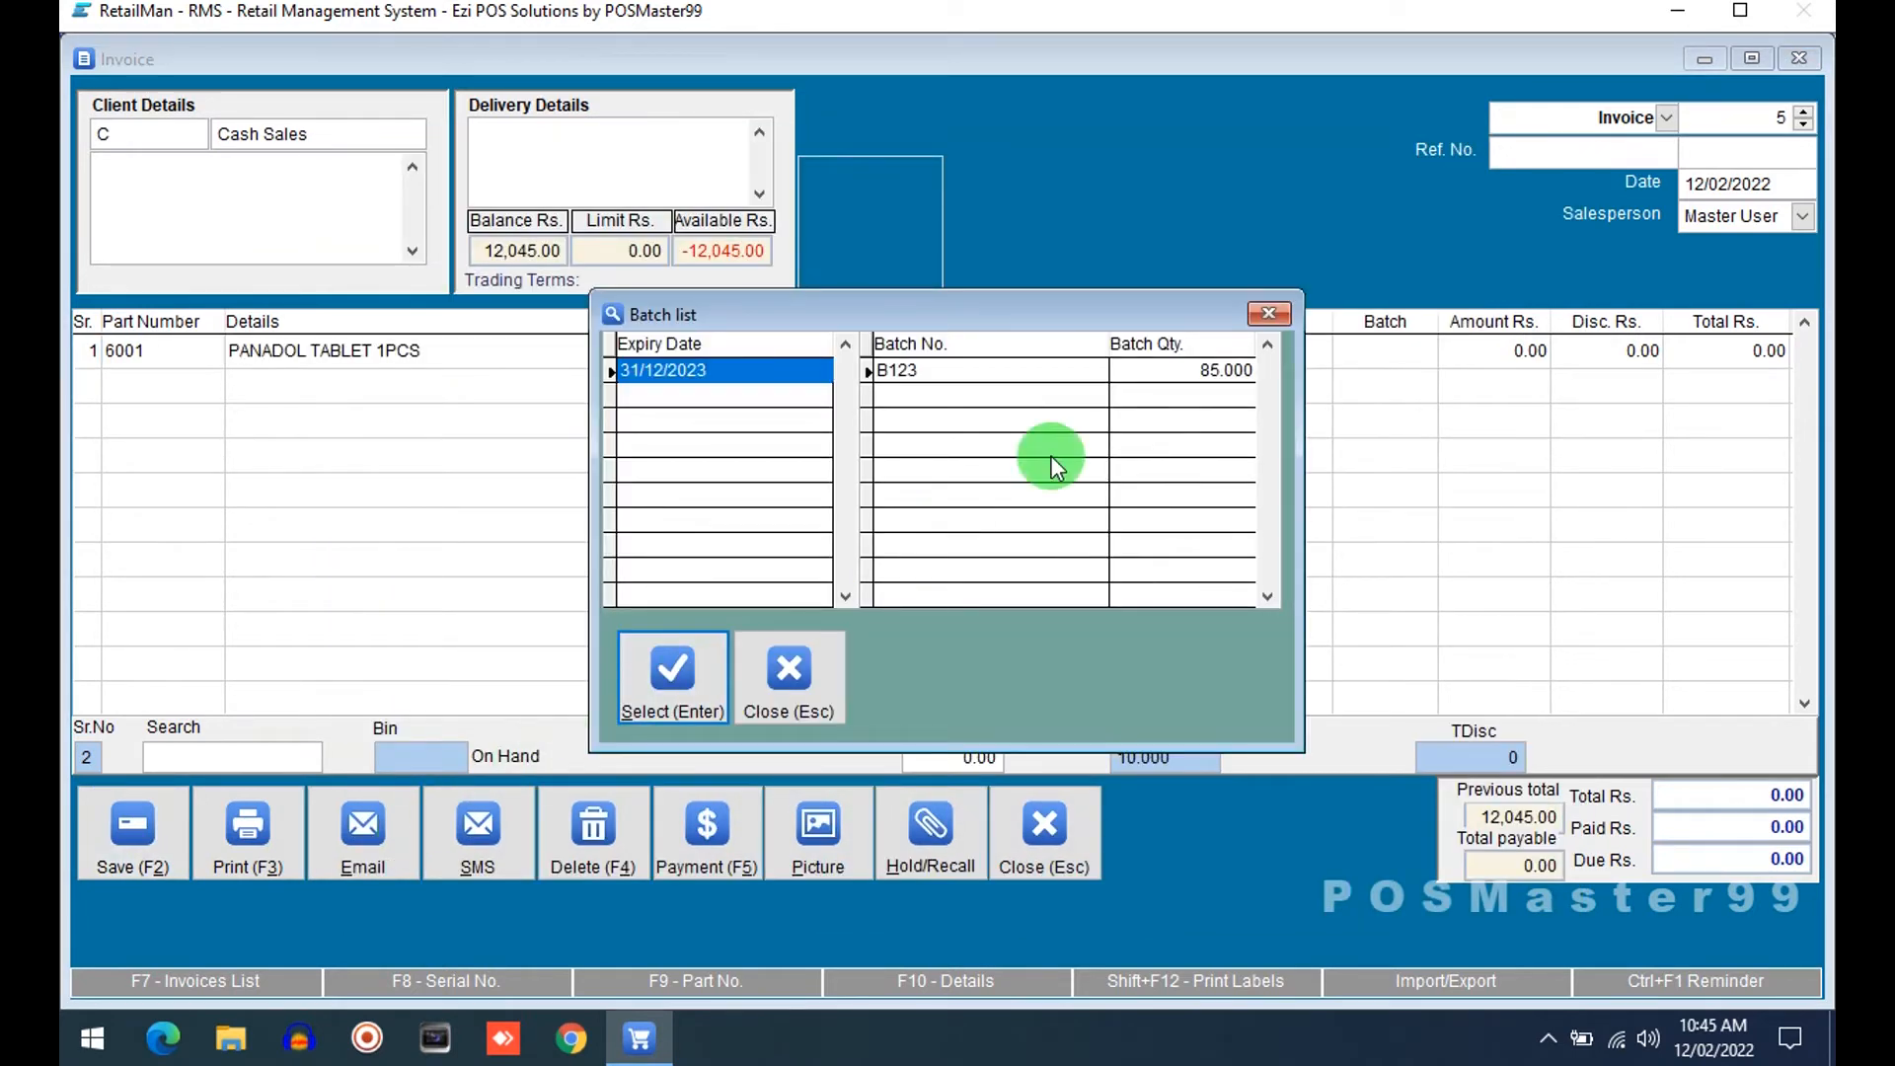
click(776, 699)
click(1084, 823)
click(939, 607)
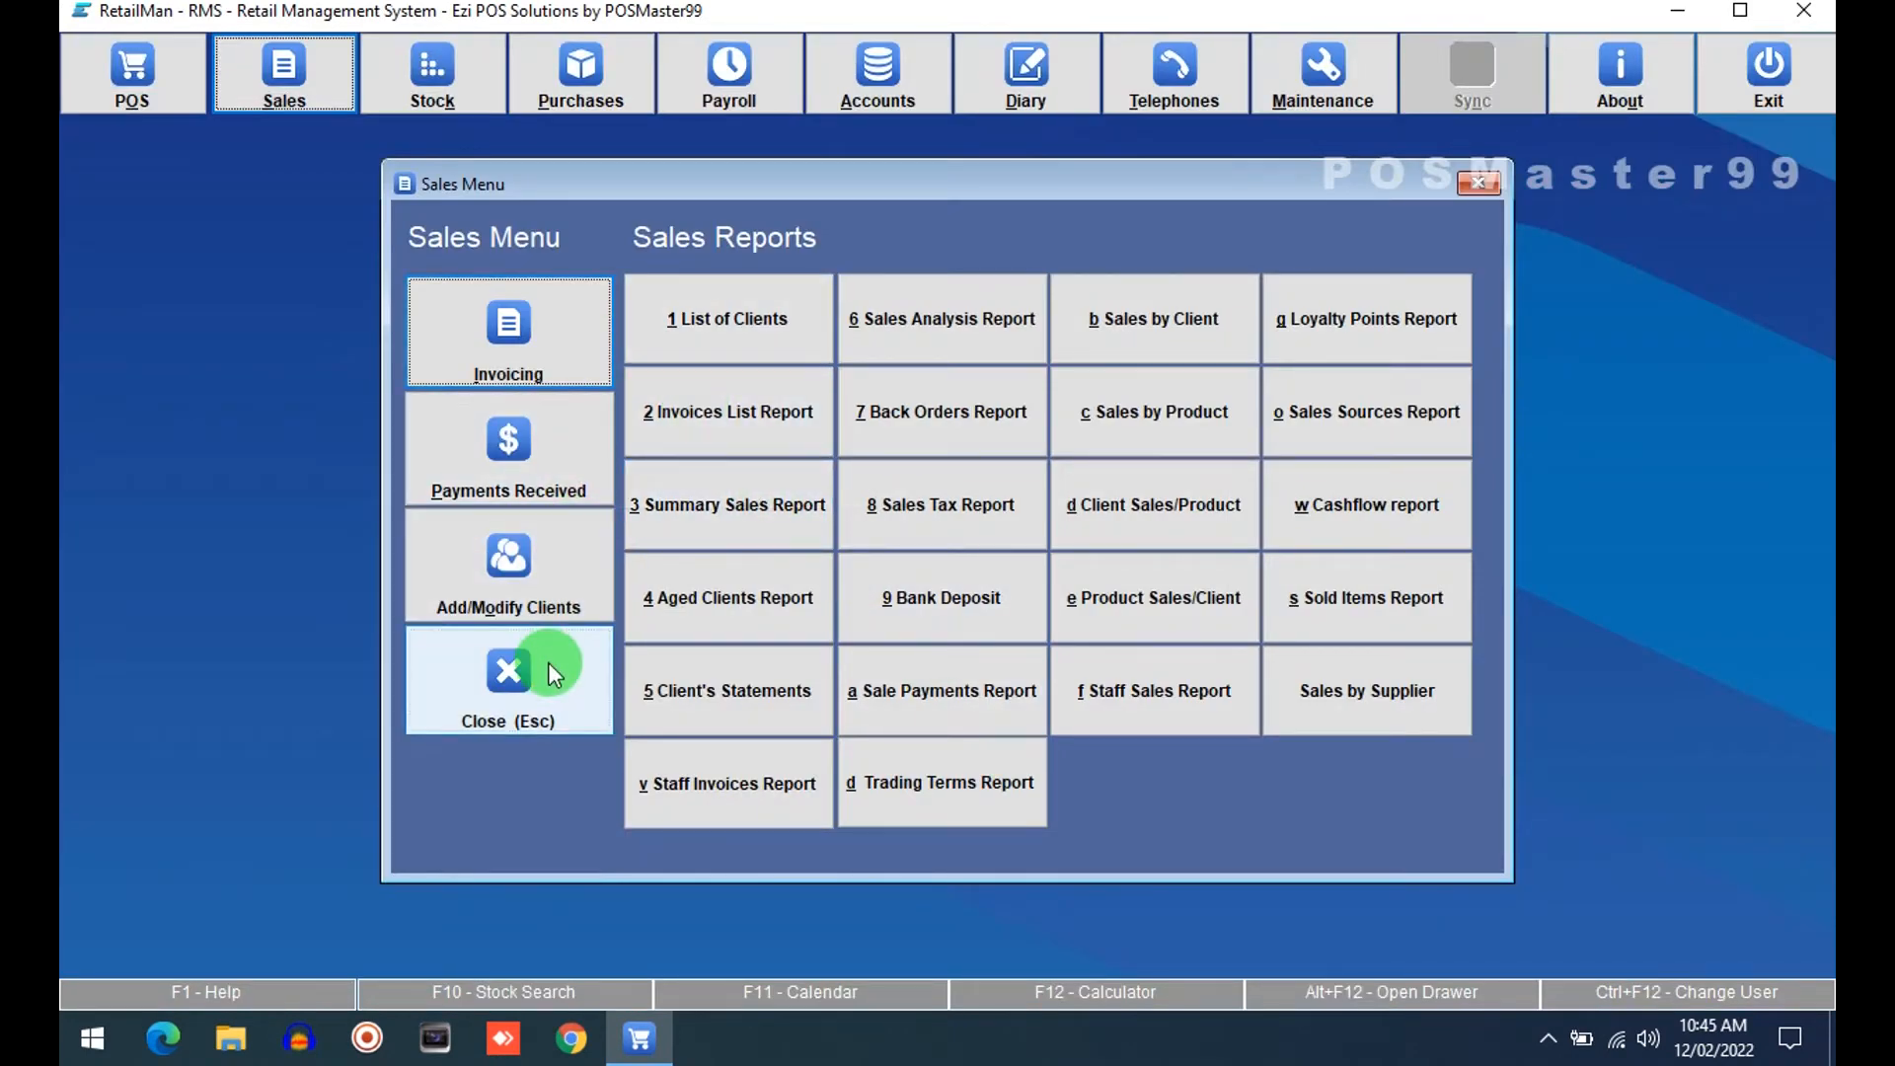
Start a Cash Purchase, search the stock for PANA, and add PANADOL TABLET 1PCS to it.
click(608, 115)
click(562, 296)
text(C)
key(Return)
key(F10)
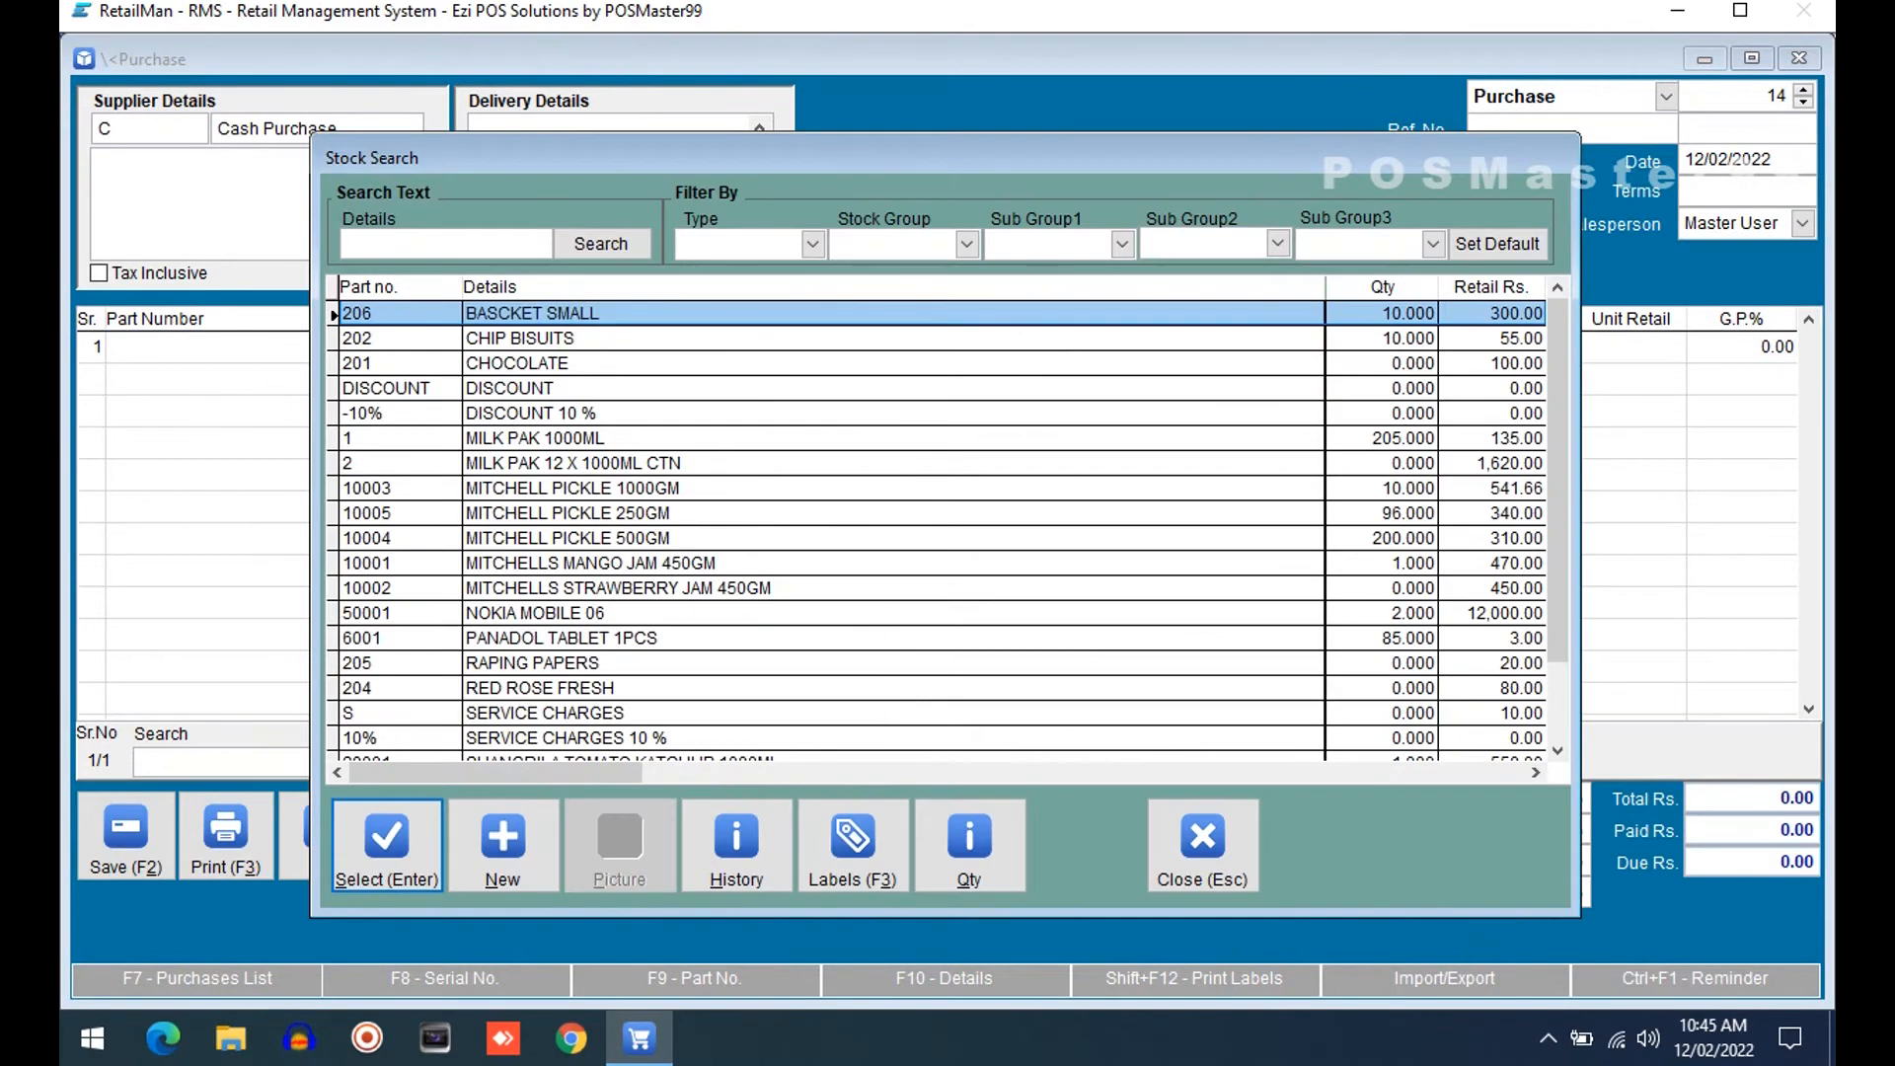
text(PANA)
key(Return)
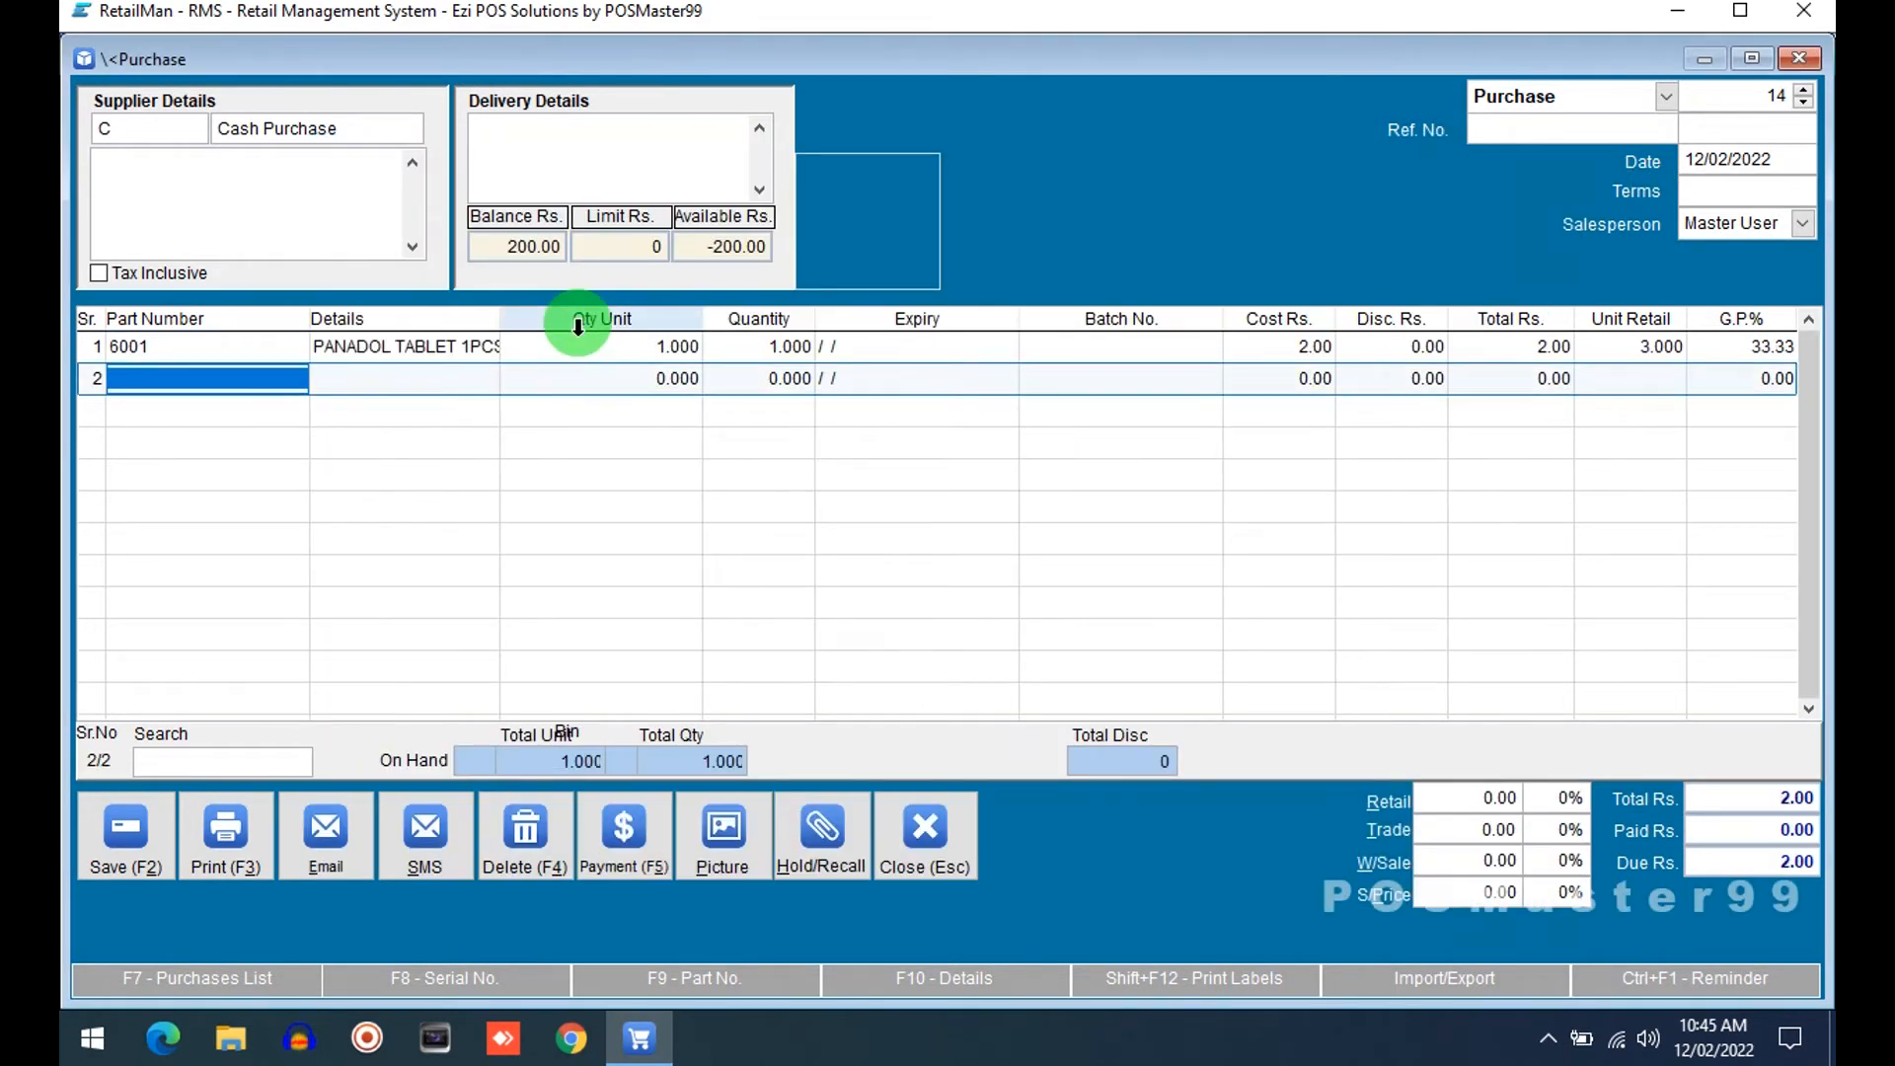
Set the unit quantity of the PANADOL purchase line to 100.
click(578, 326)
text(100)
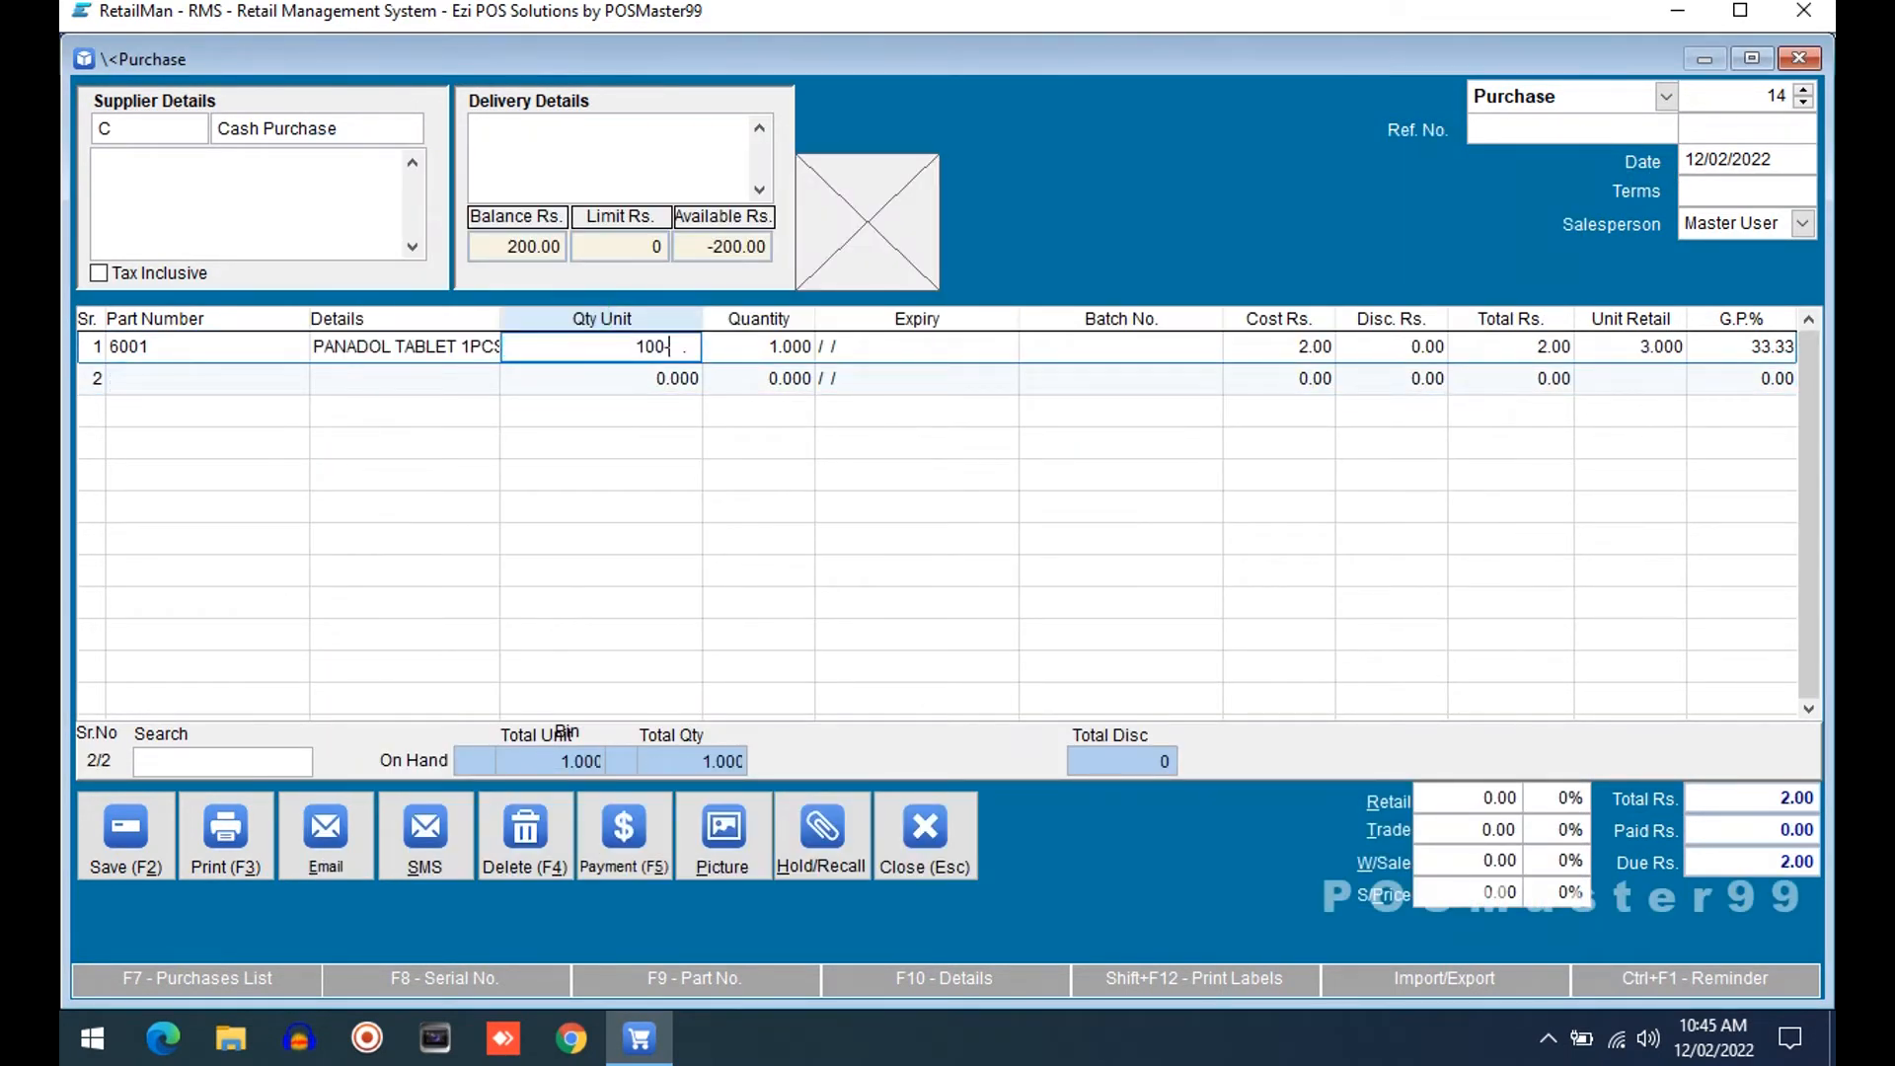
key(Return)
key(Return)
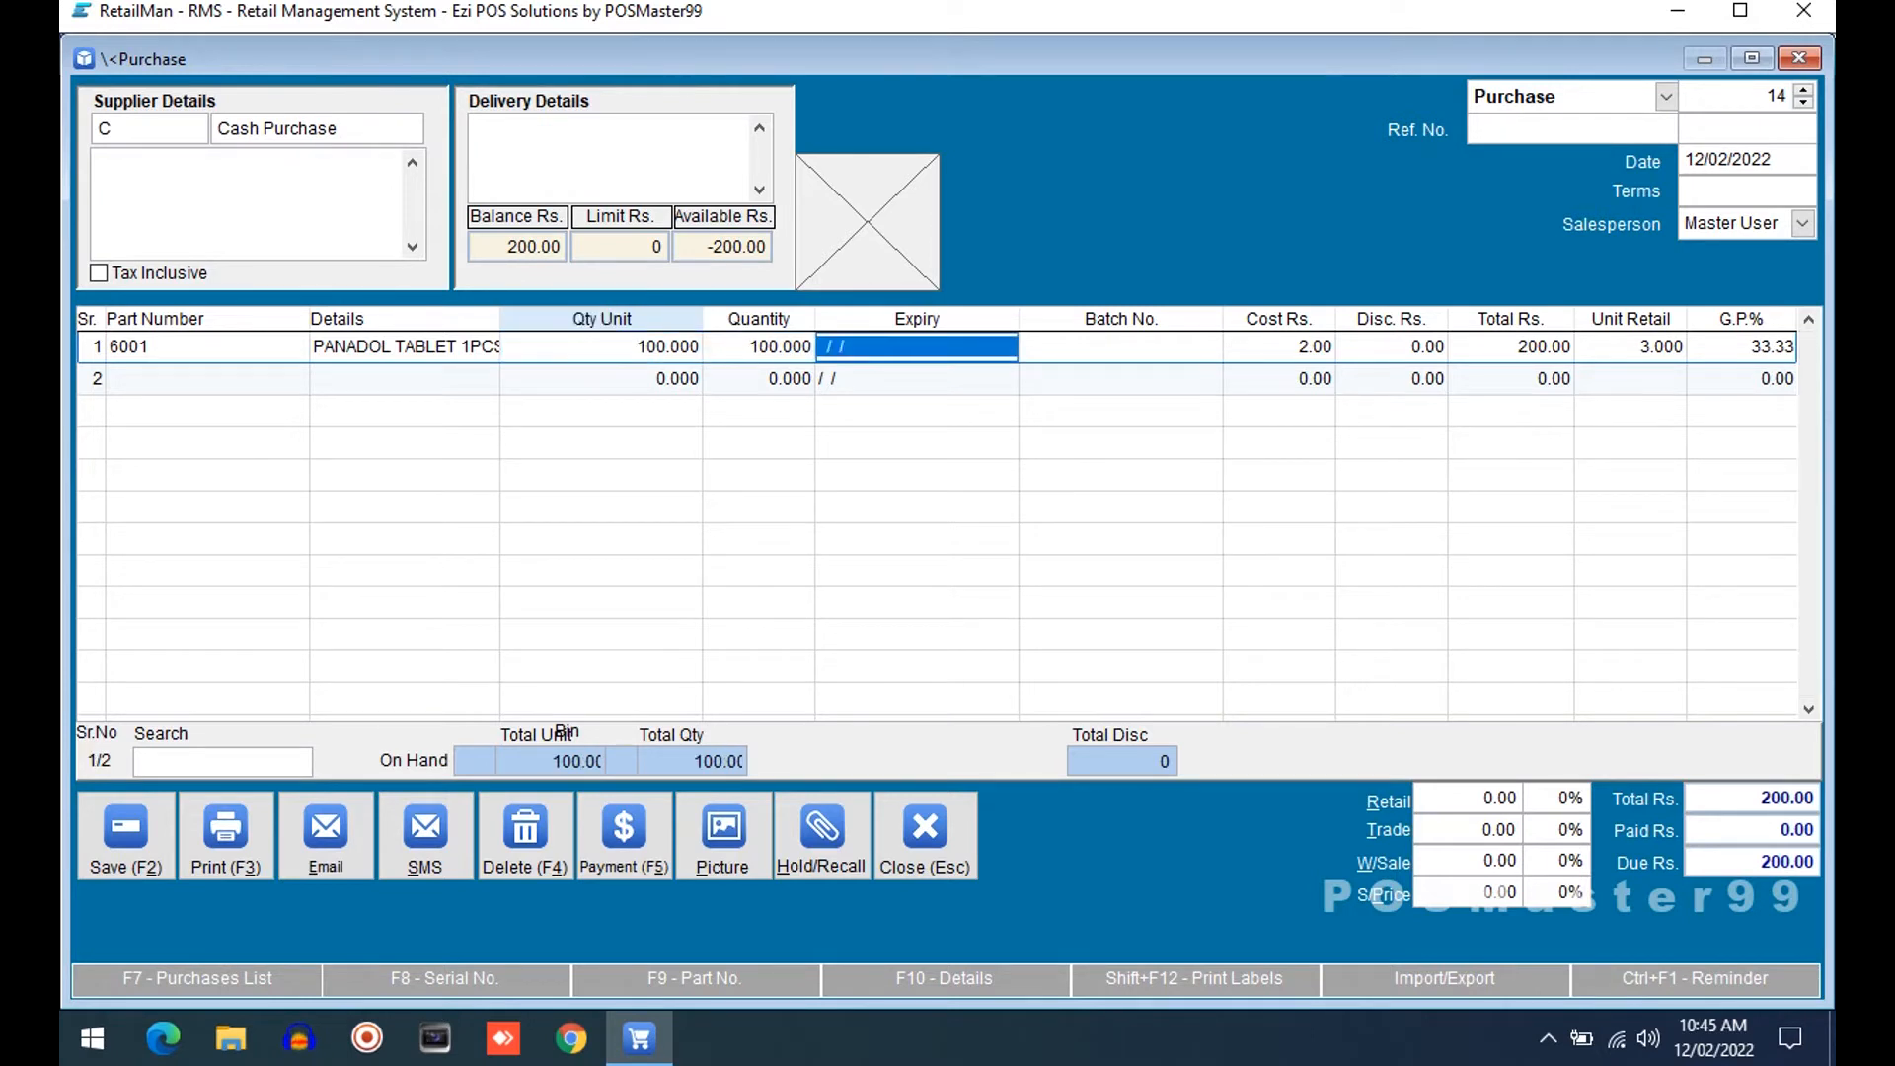
Enter expiry date 31/12/2024 and batch number H123 for the PANADOL purchase line, and save the purchase.
text(31/12)
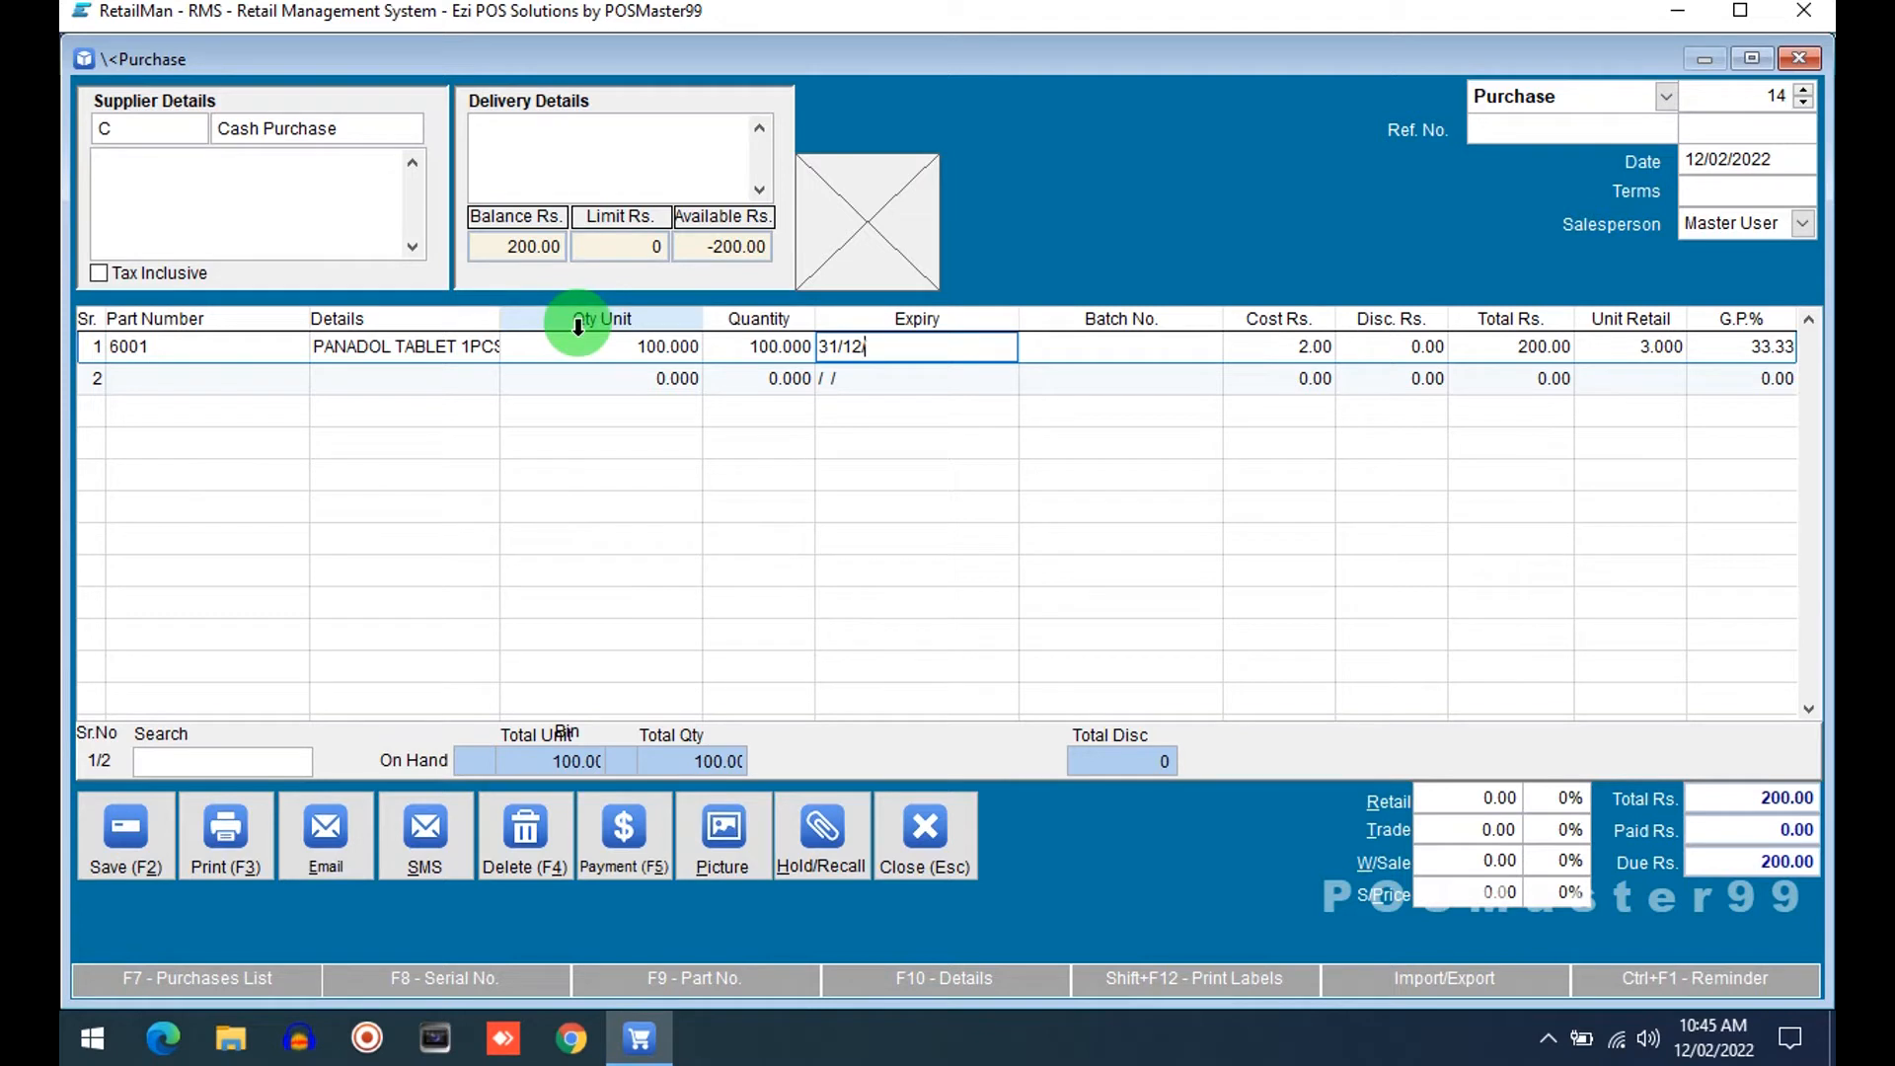
text(/2024)
key(Return)
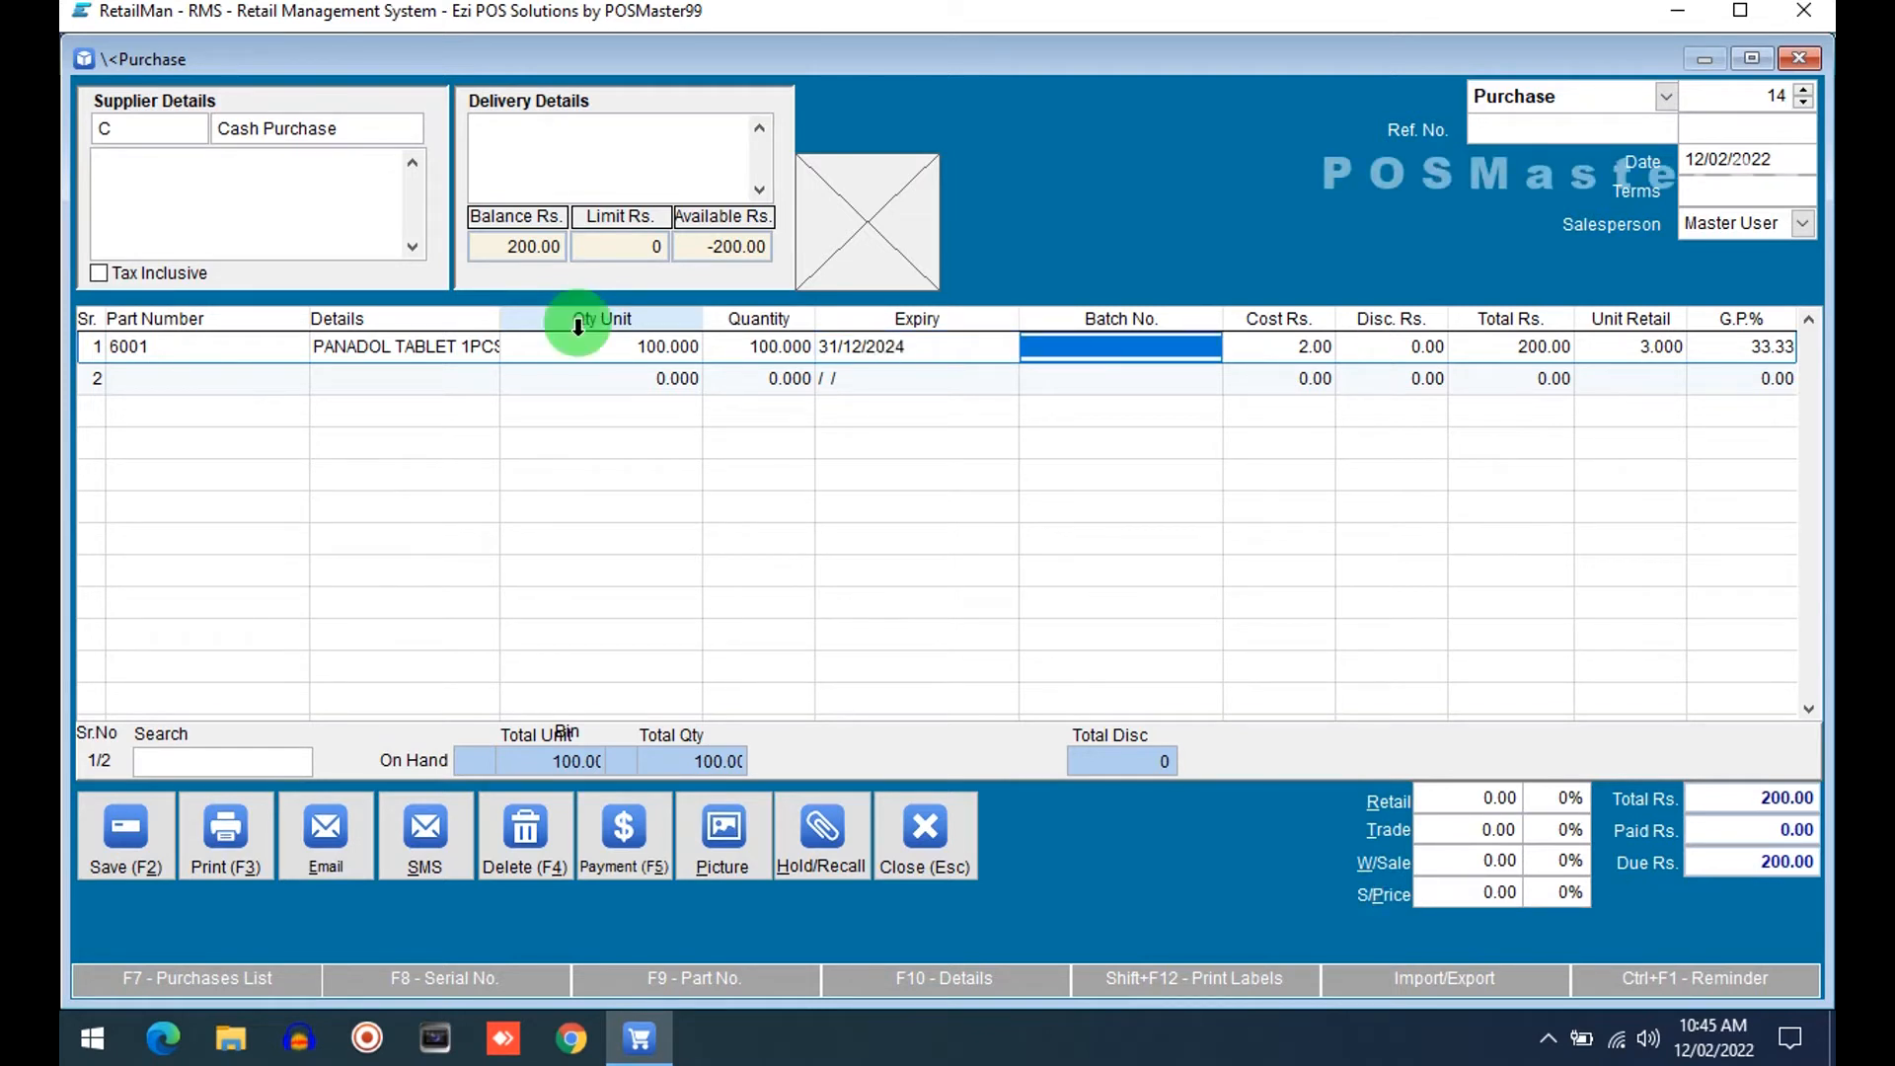
text(H123)
key(Return)
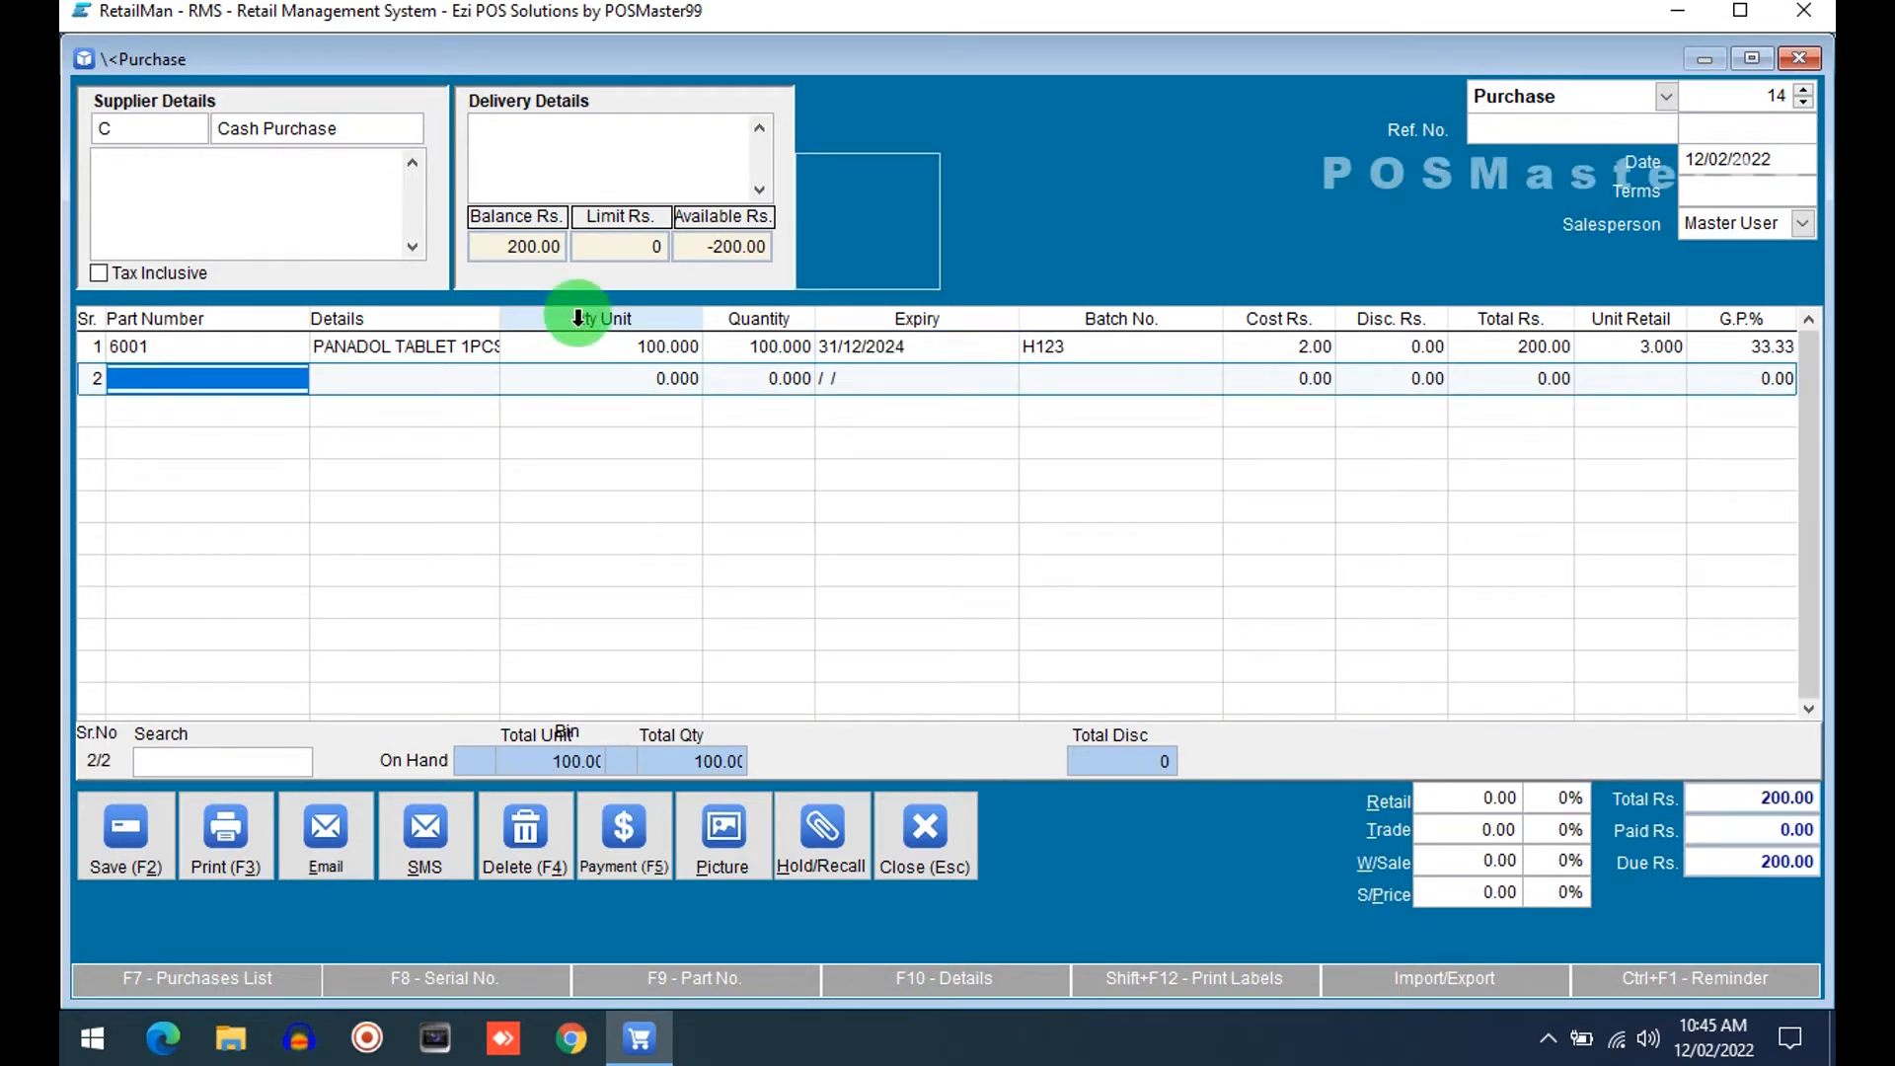
click(1173, 341)
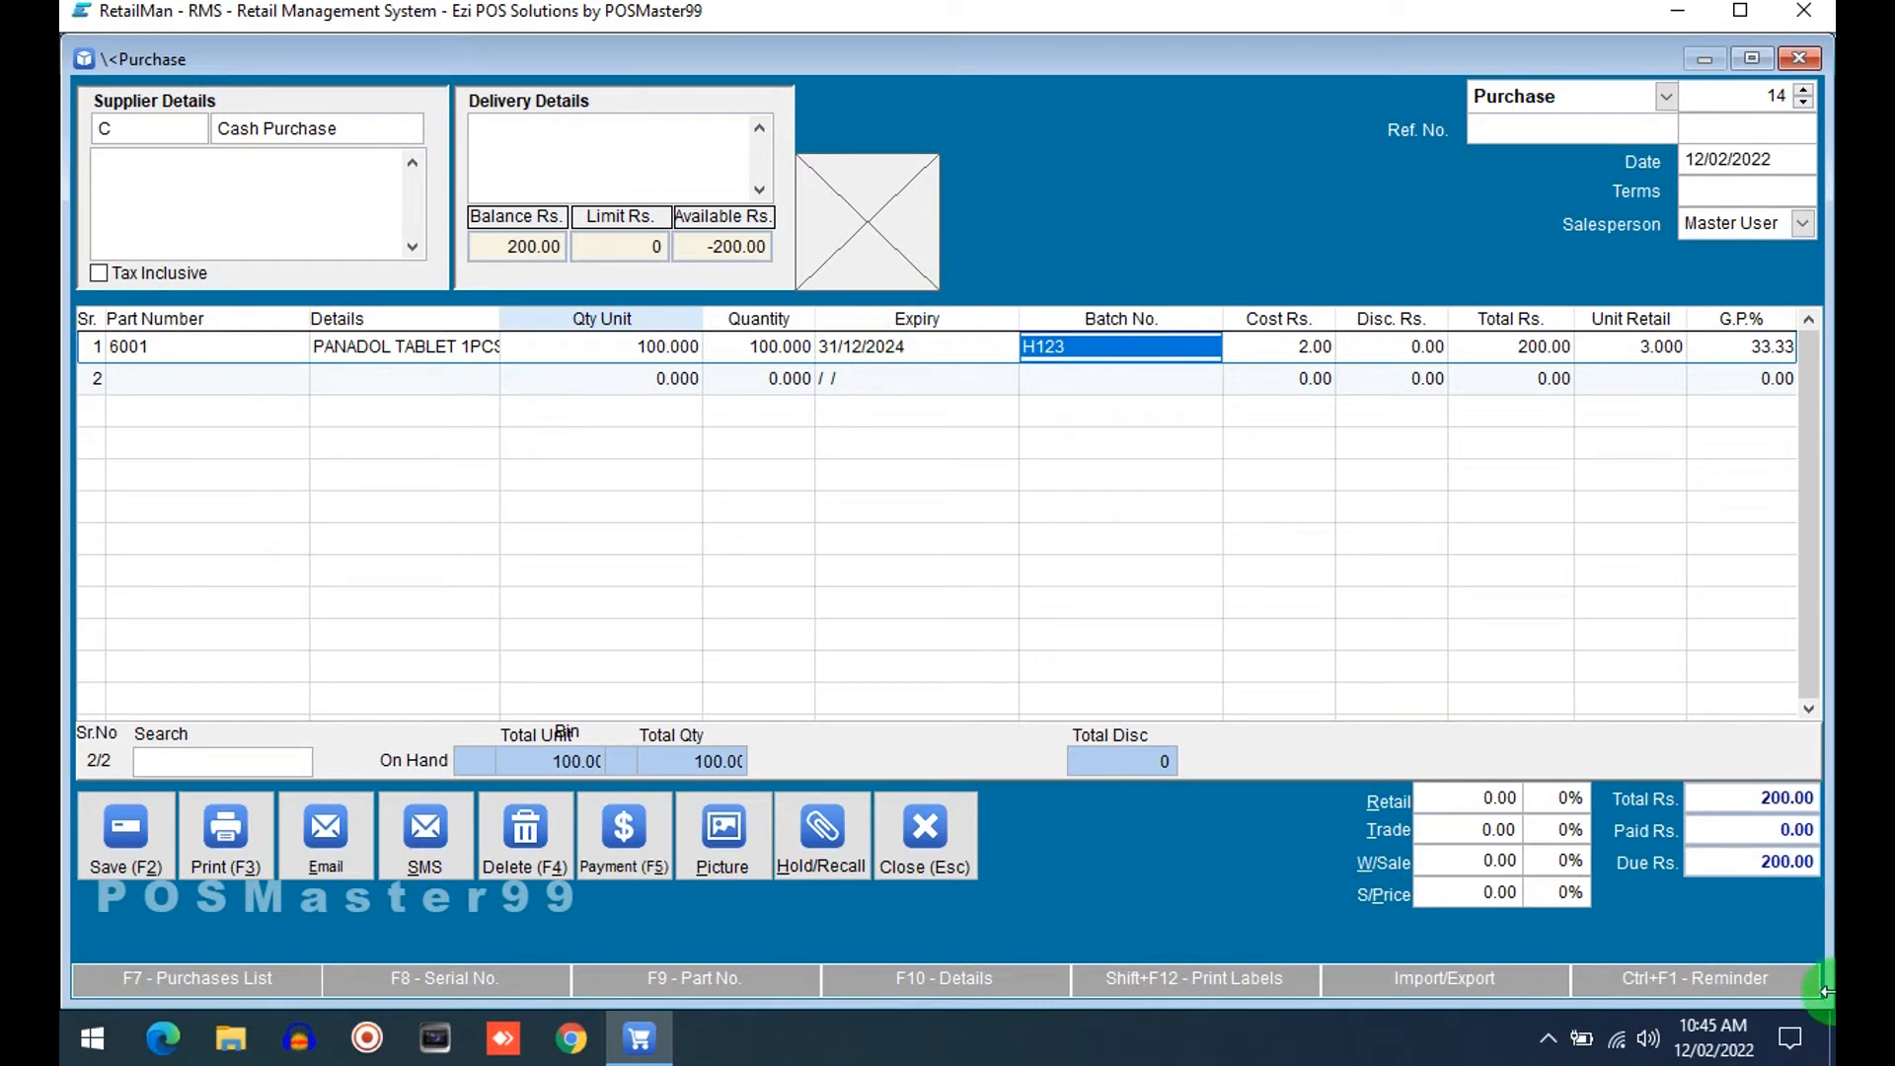
mouse_move(1742, 1054)
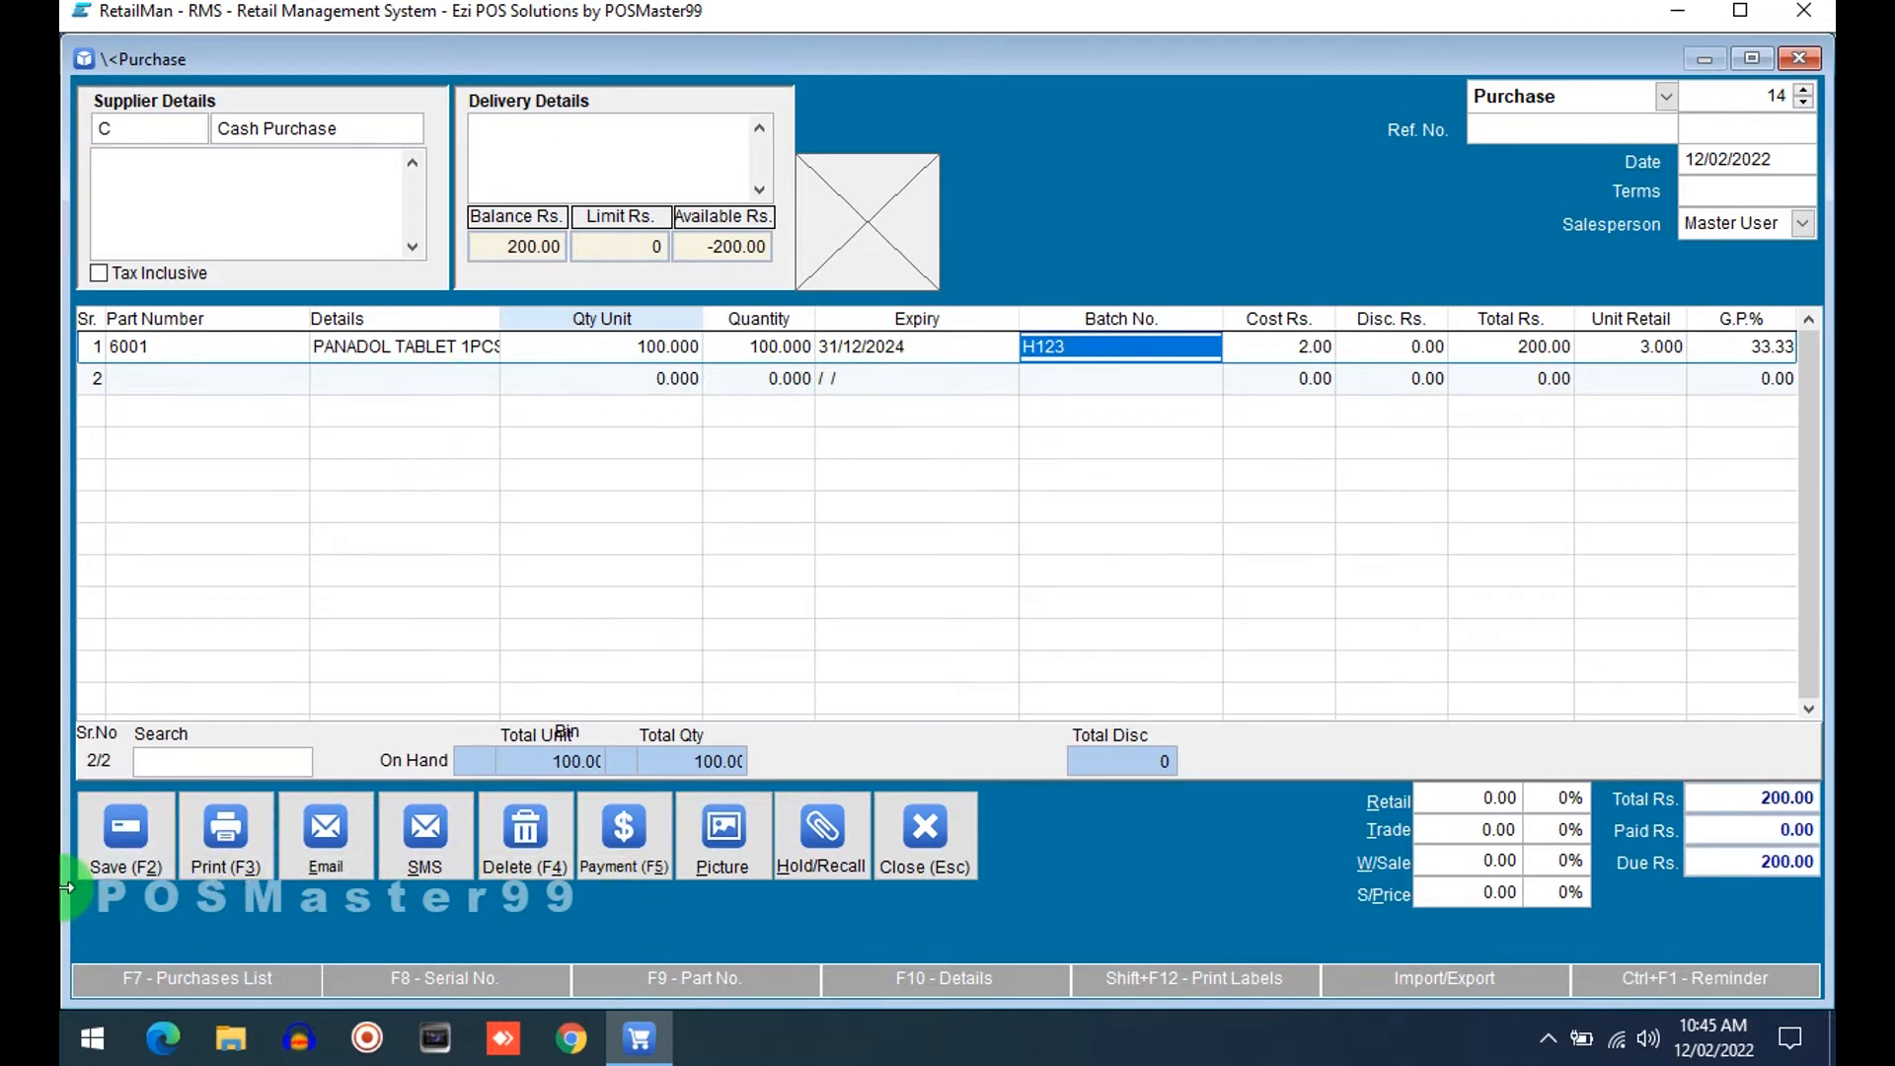
click(143, 841)
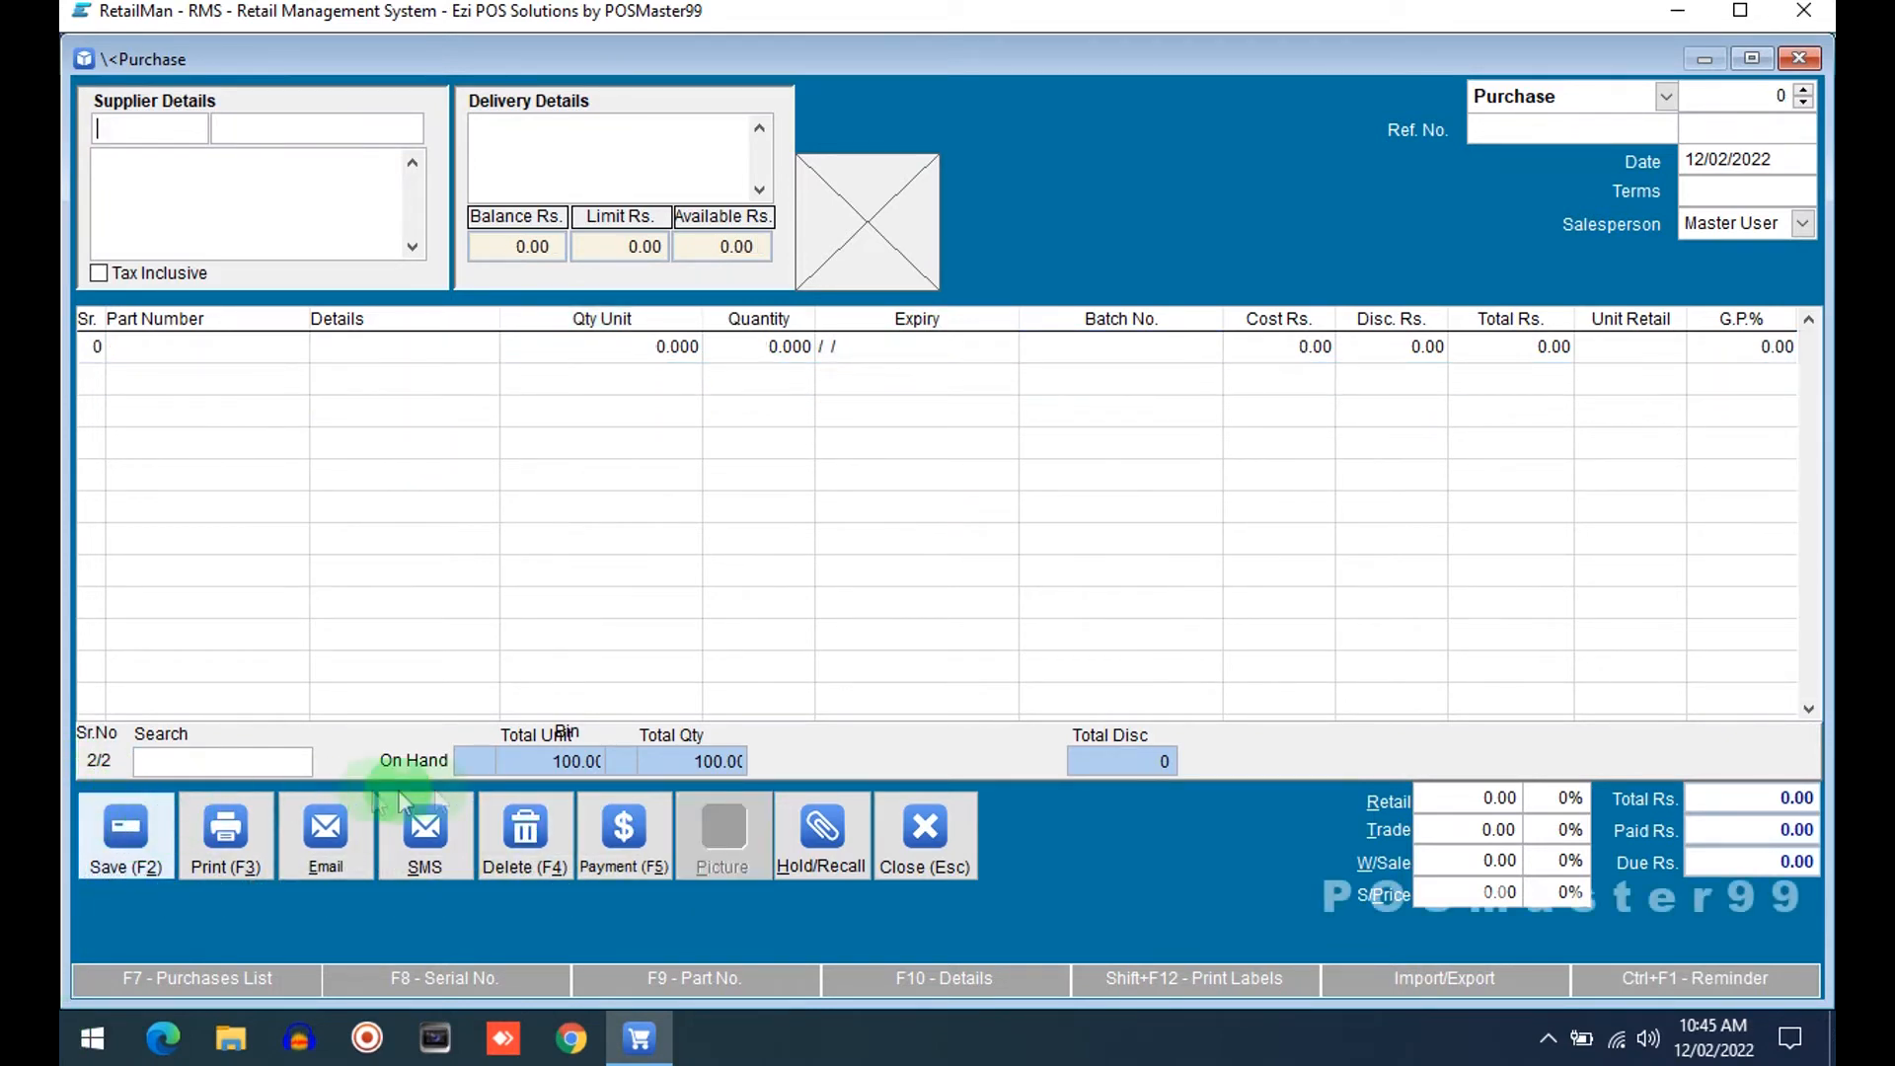
Leave purchasing, start a Cash Sales invoice, and choose PANADOL TABLET 1PCS by searching for PANA.
click(923, 834)
click(647, 662)
click(247, 103)
key(Return)
key(Return)
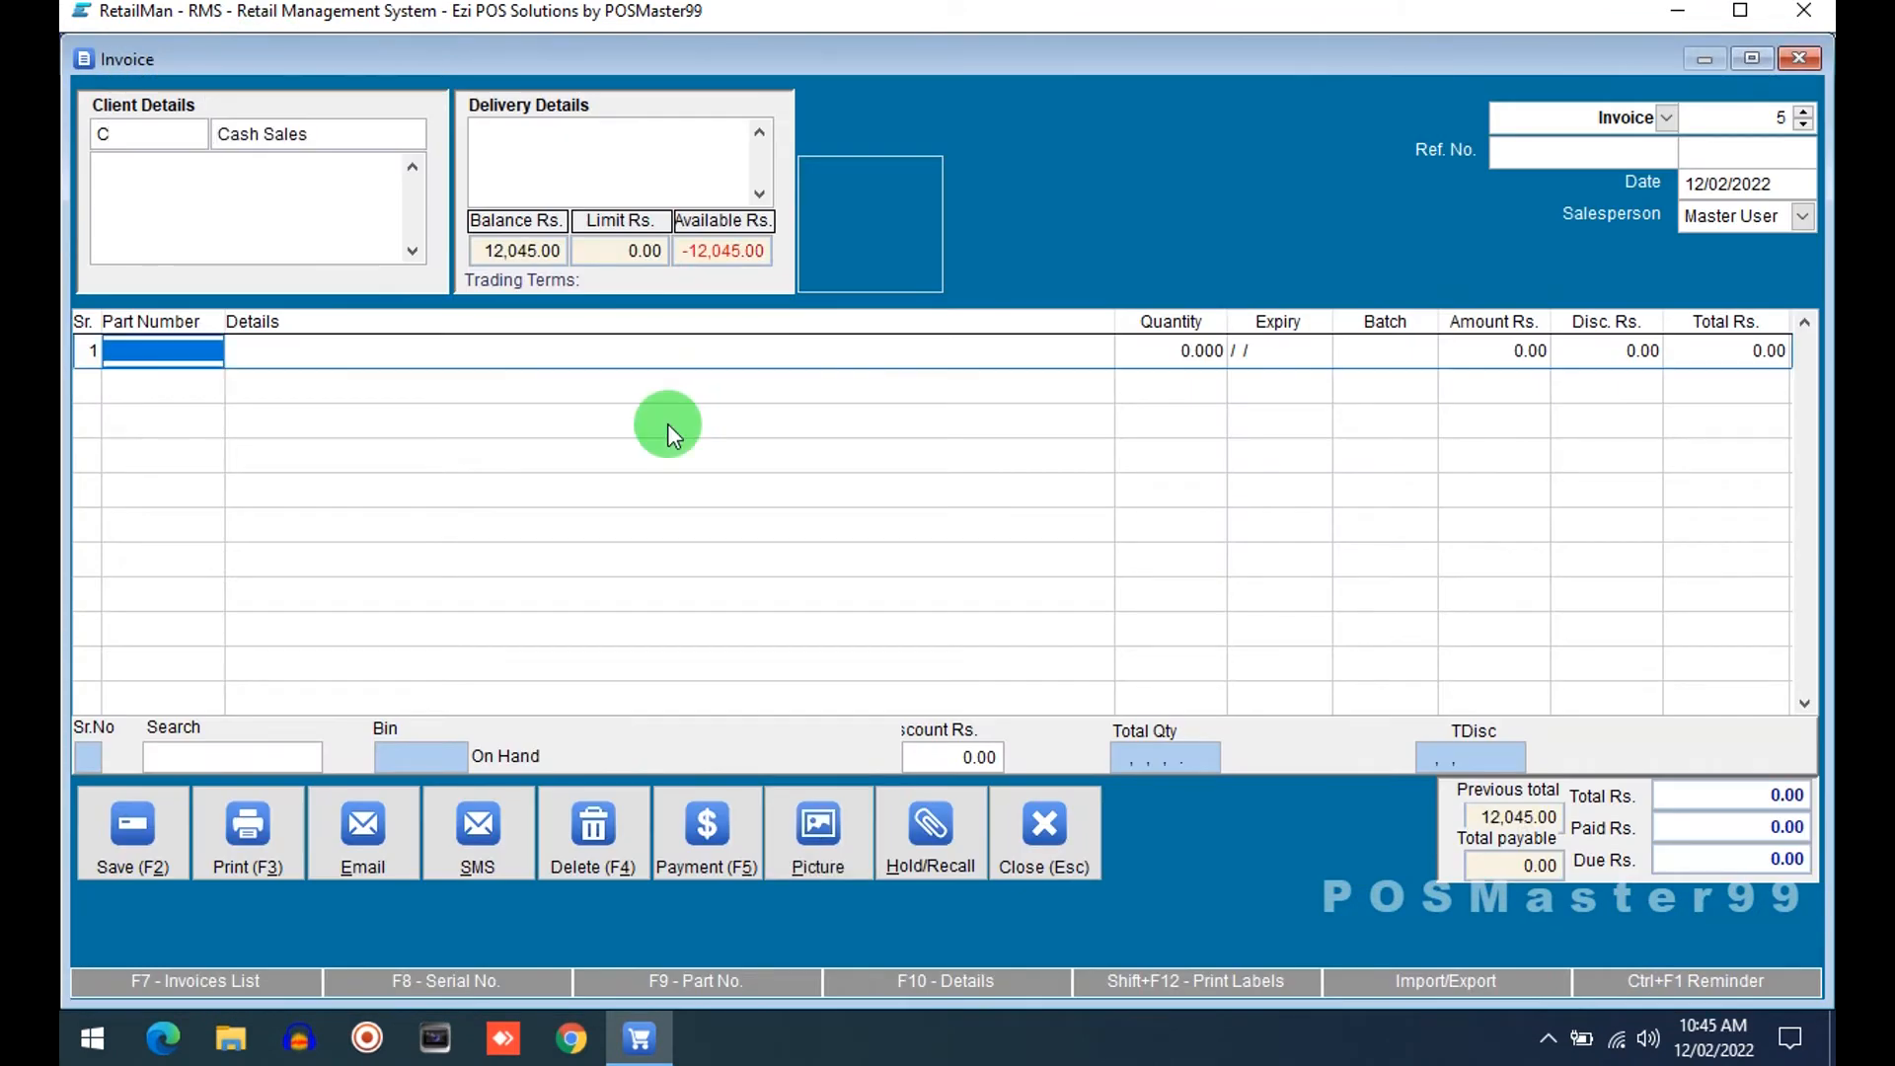
key(F10)
text(PANA)
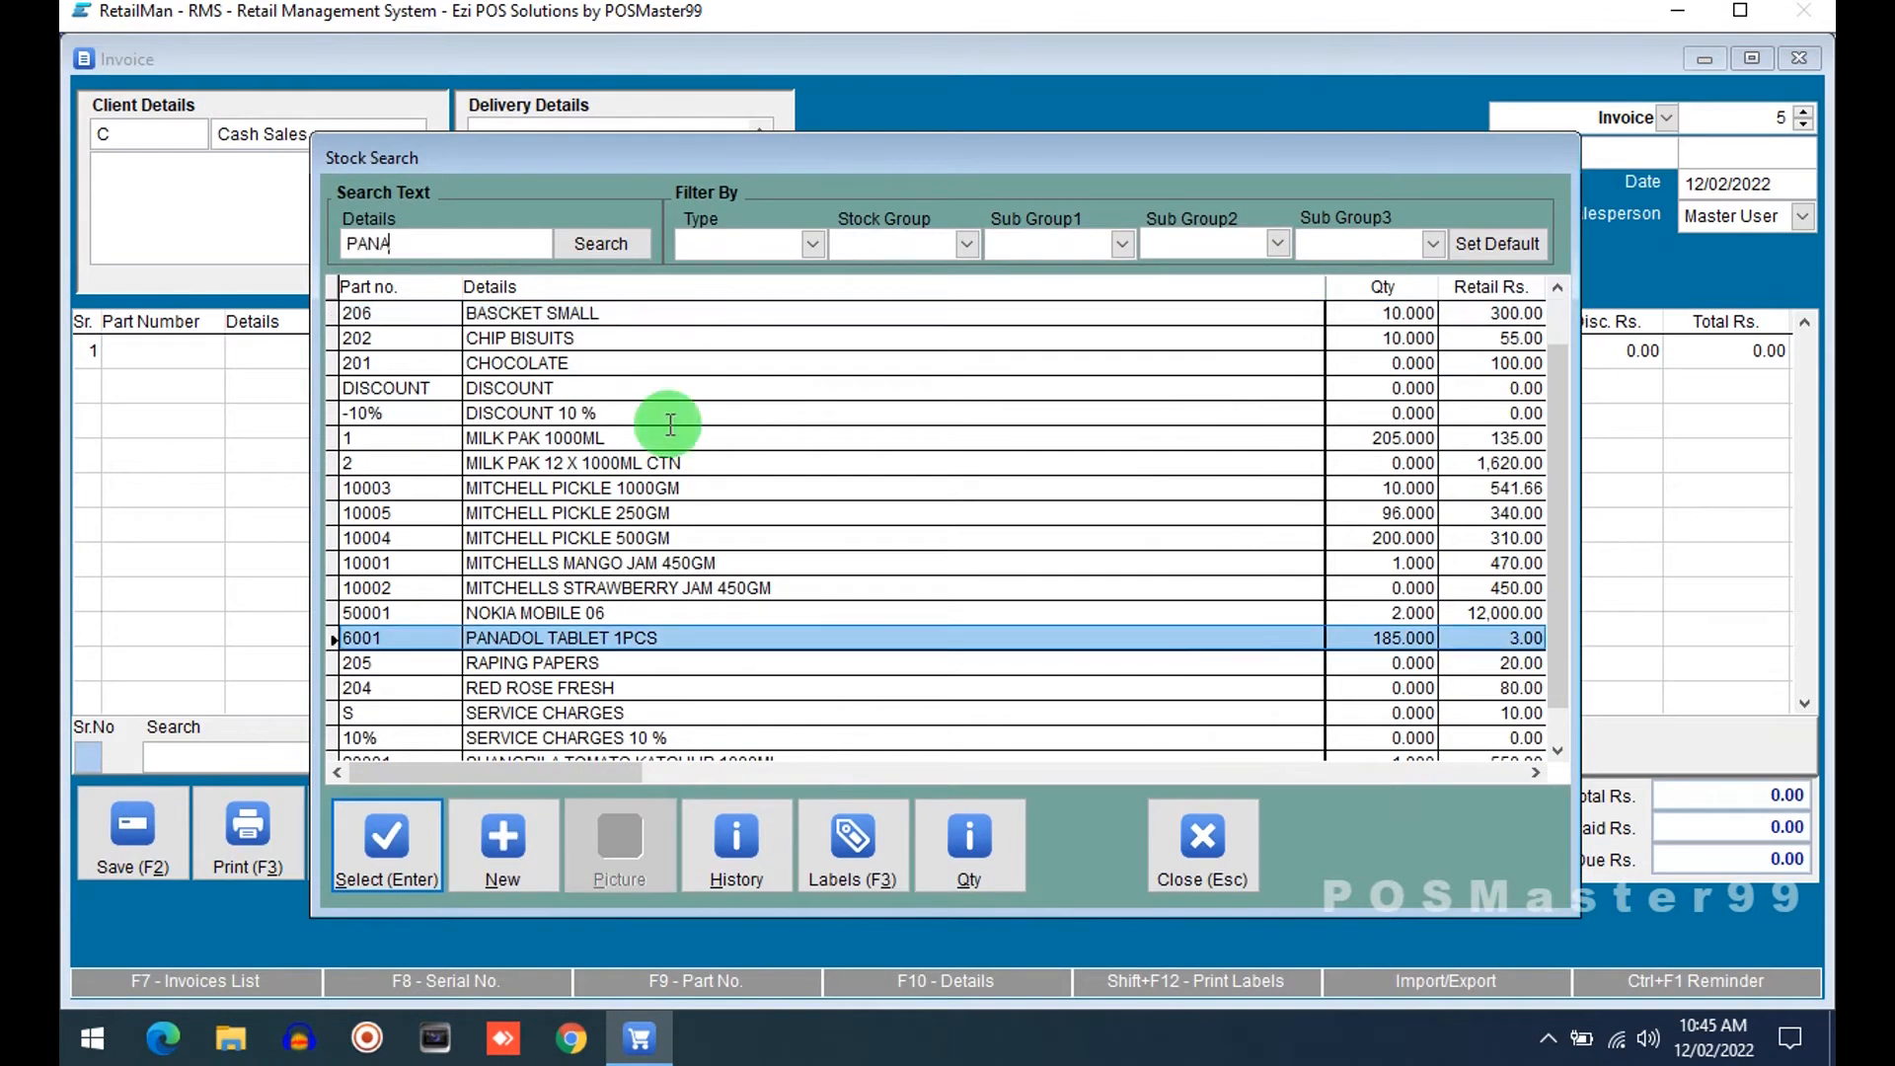
key(Return)
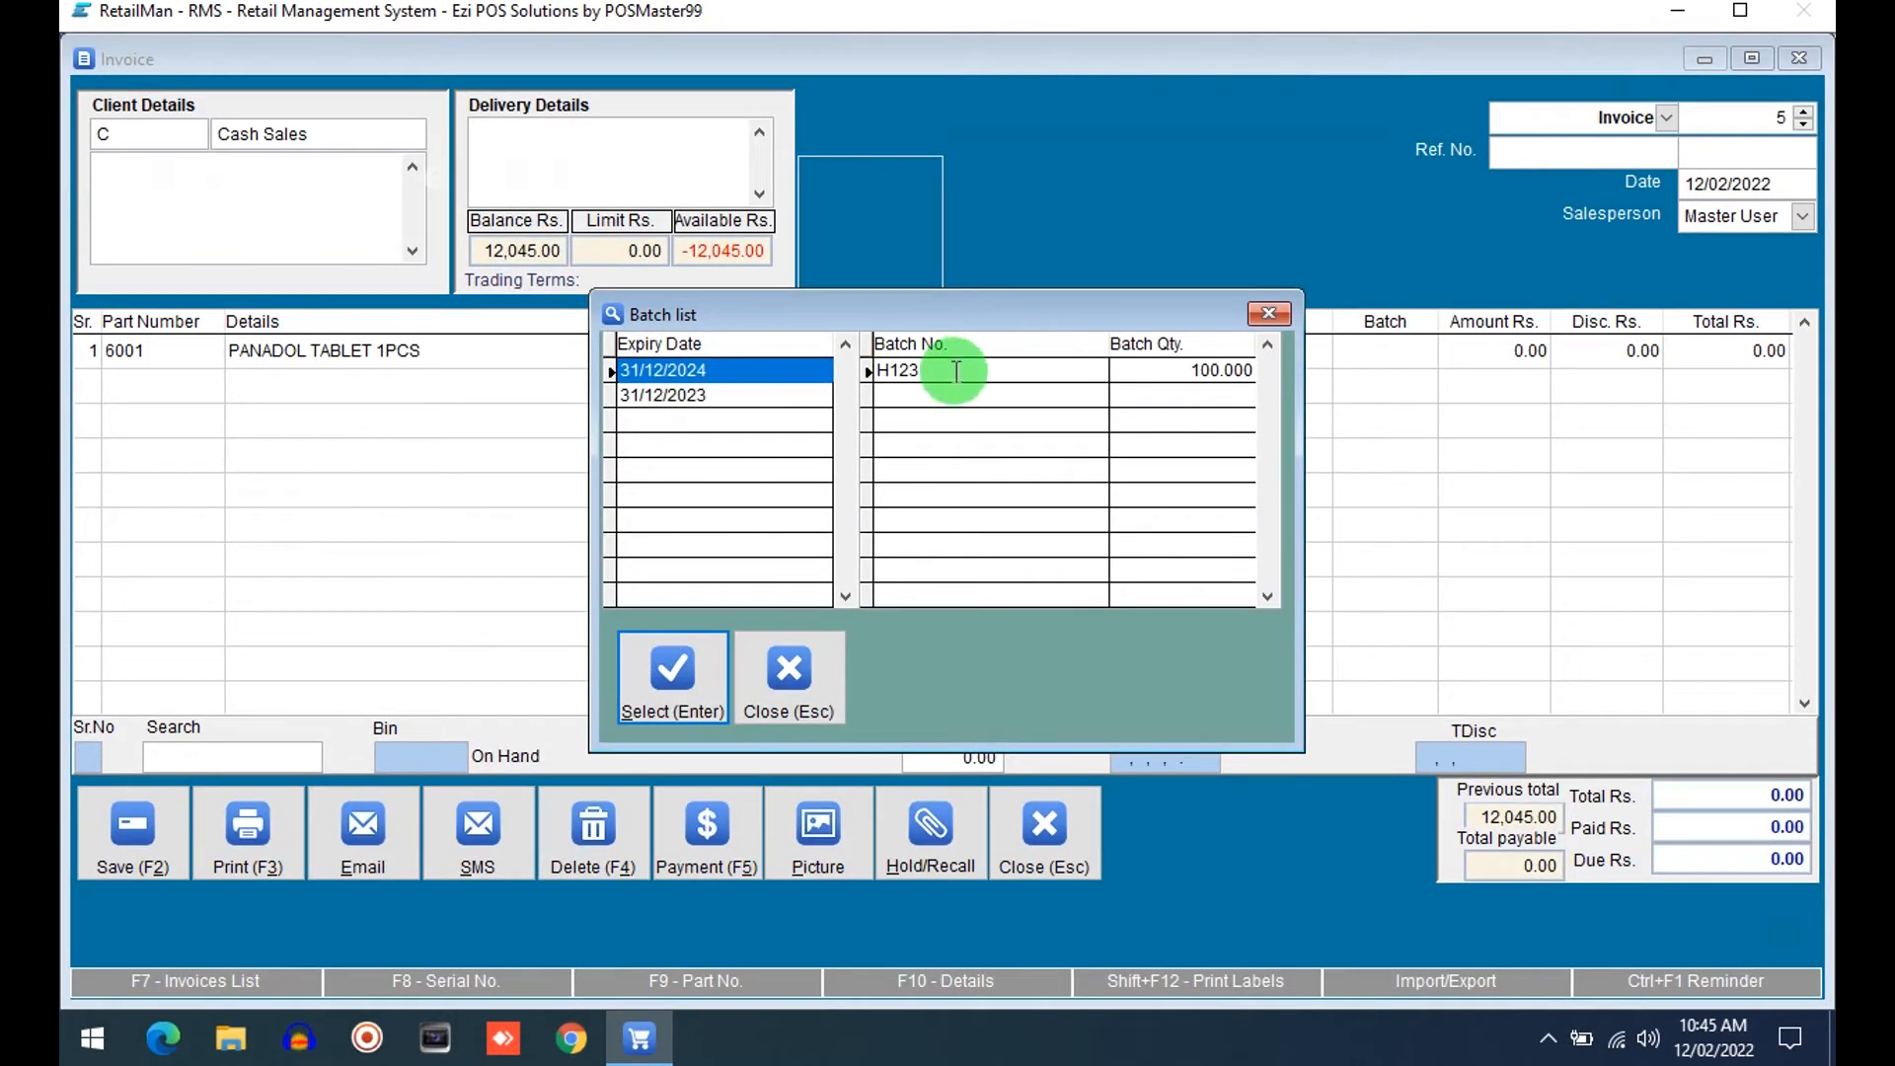
Compare the batch numbers and quantities listed under expiry dates 31/12/2024 and 31/12/2023 for PANADOL.
click(719, 394)
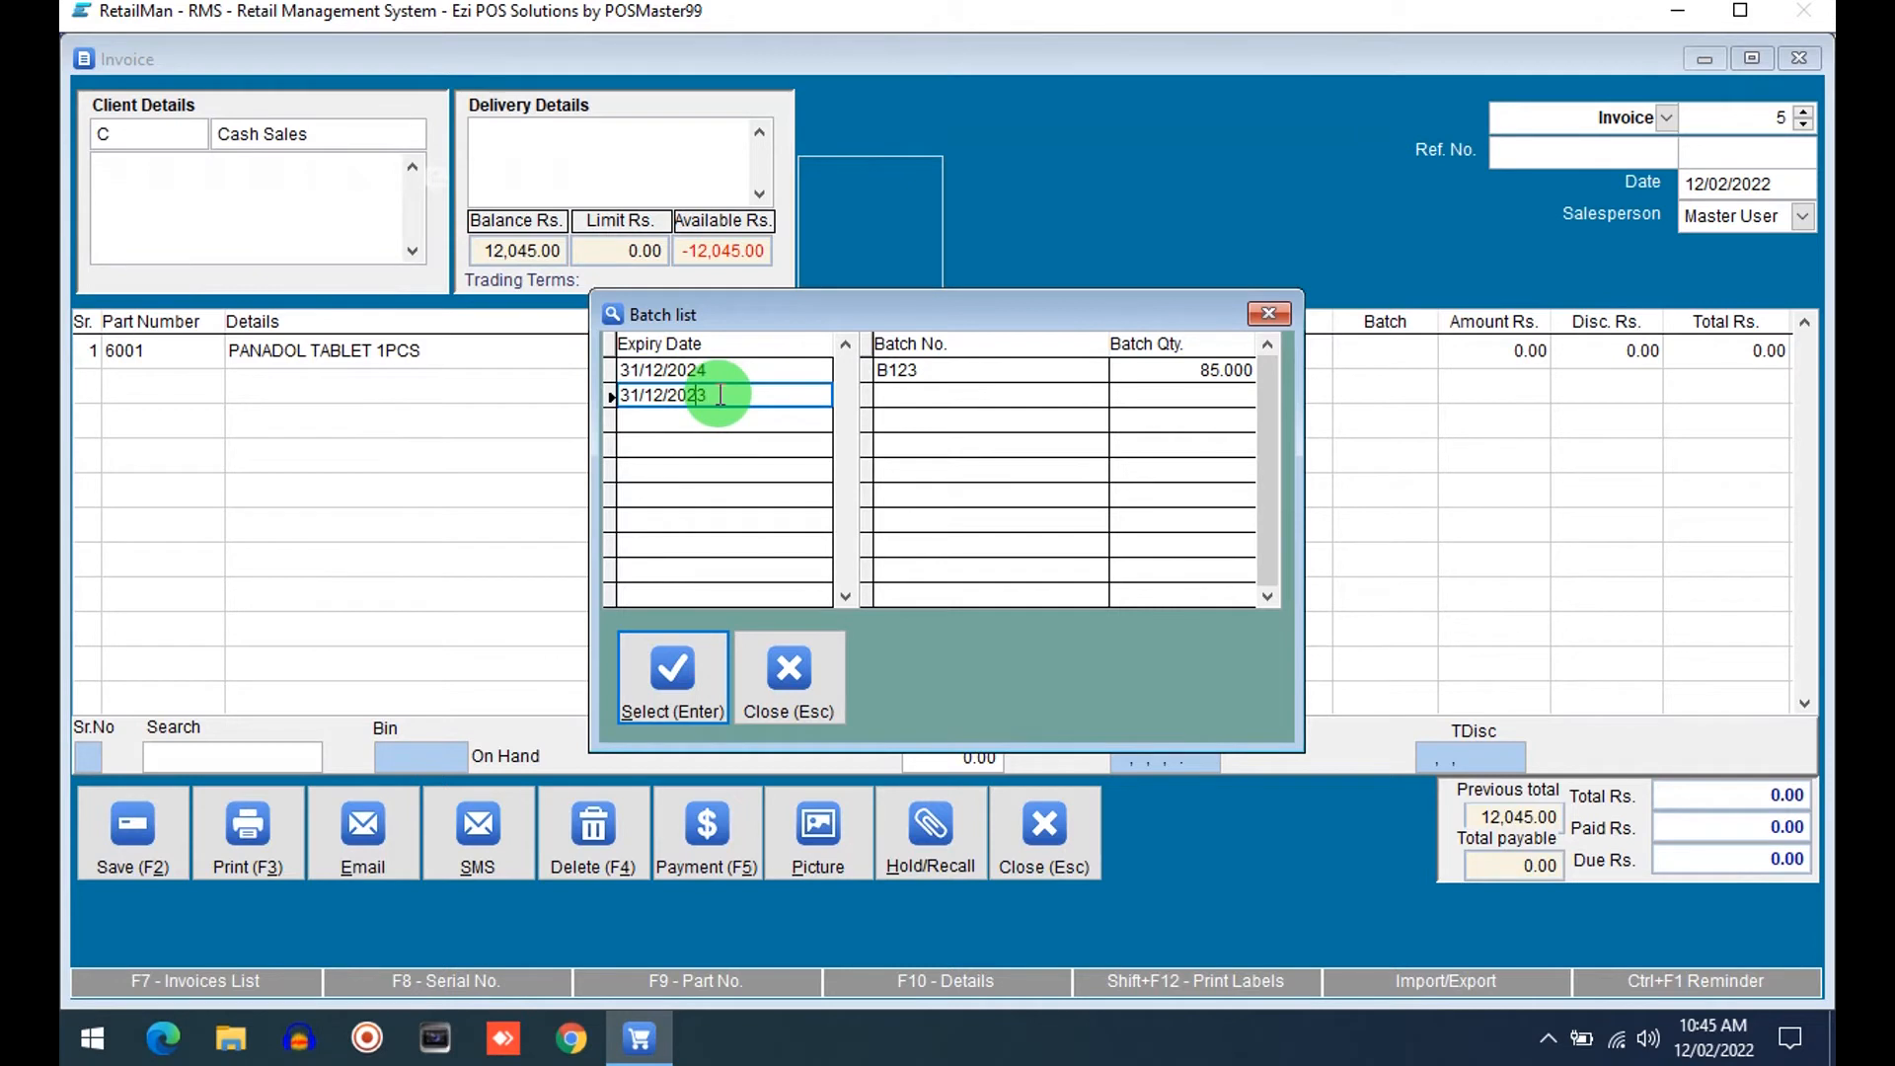
click(982, 370)
click(764, 373)
click(1015, 380)
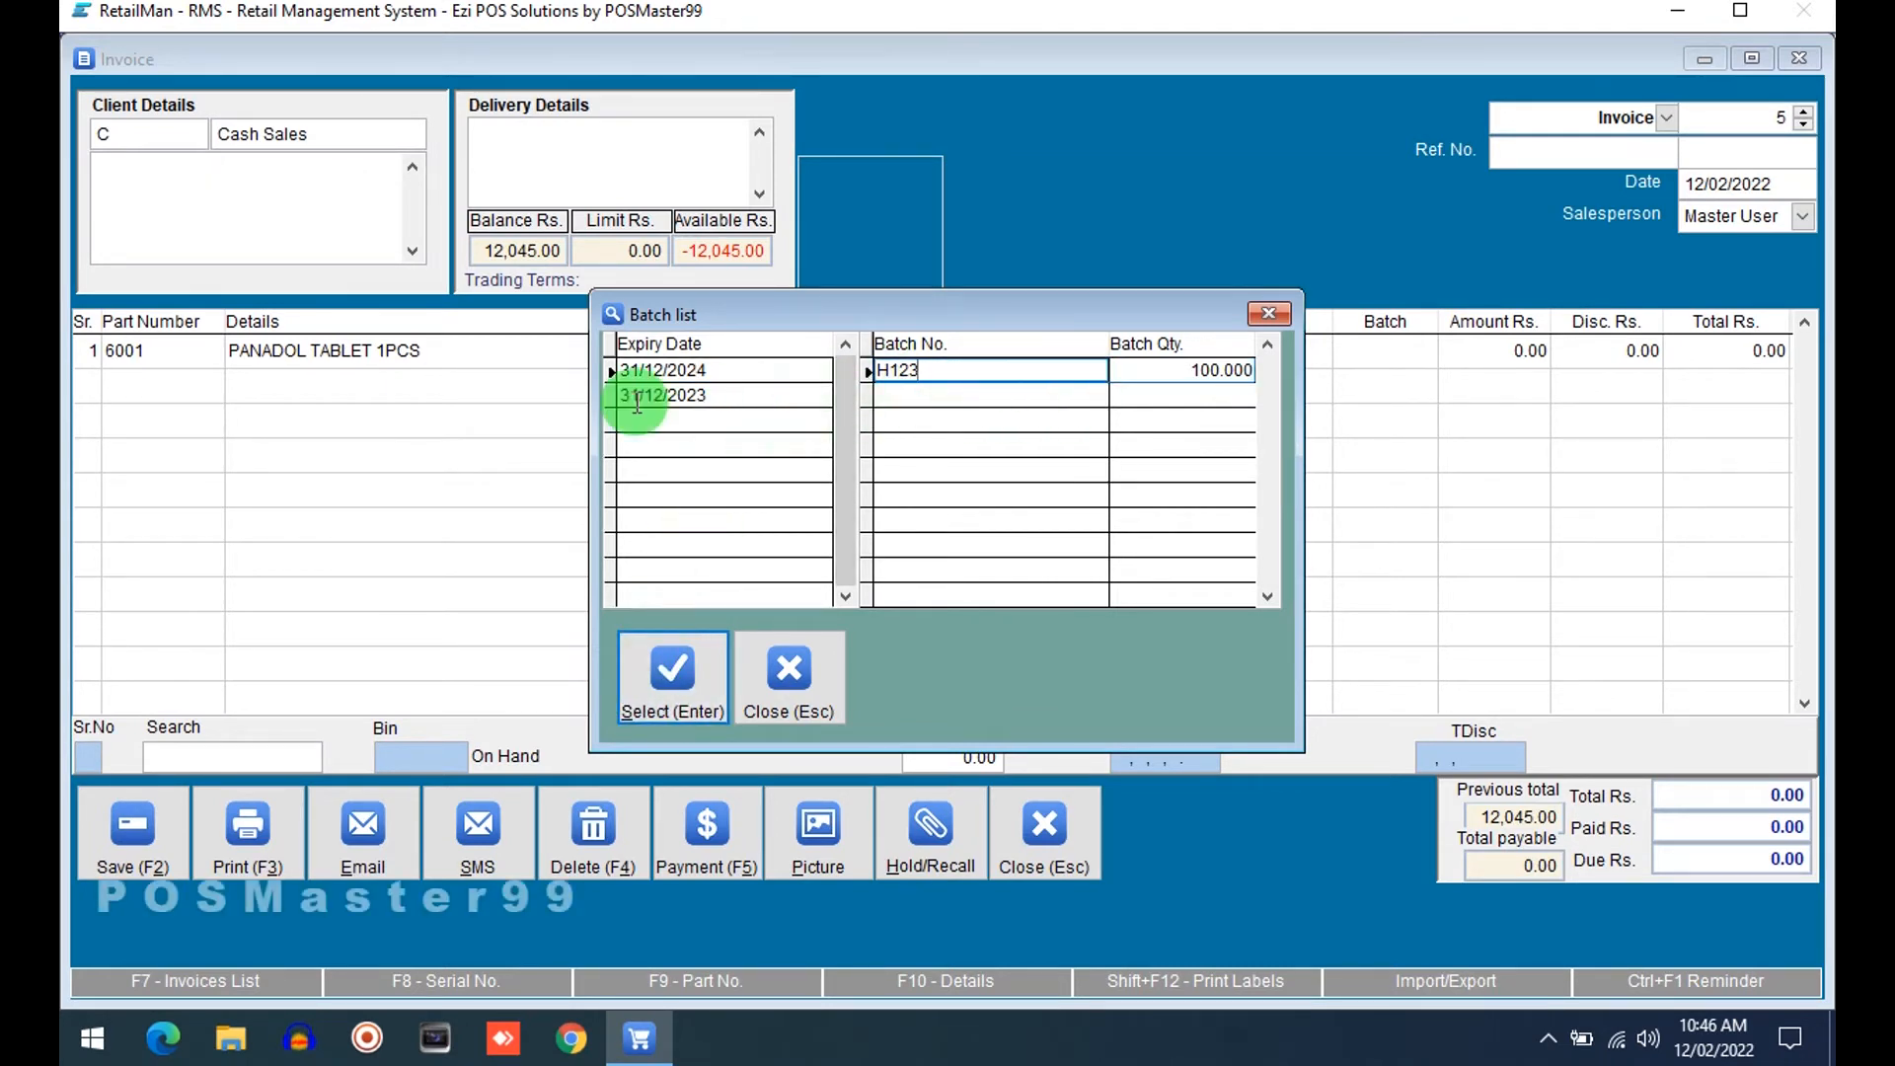
click(768, 393)
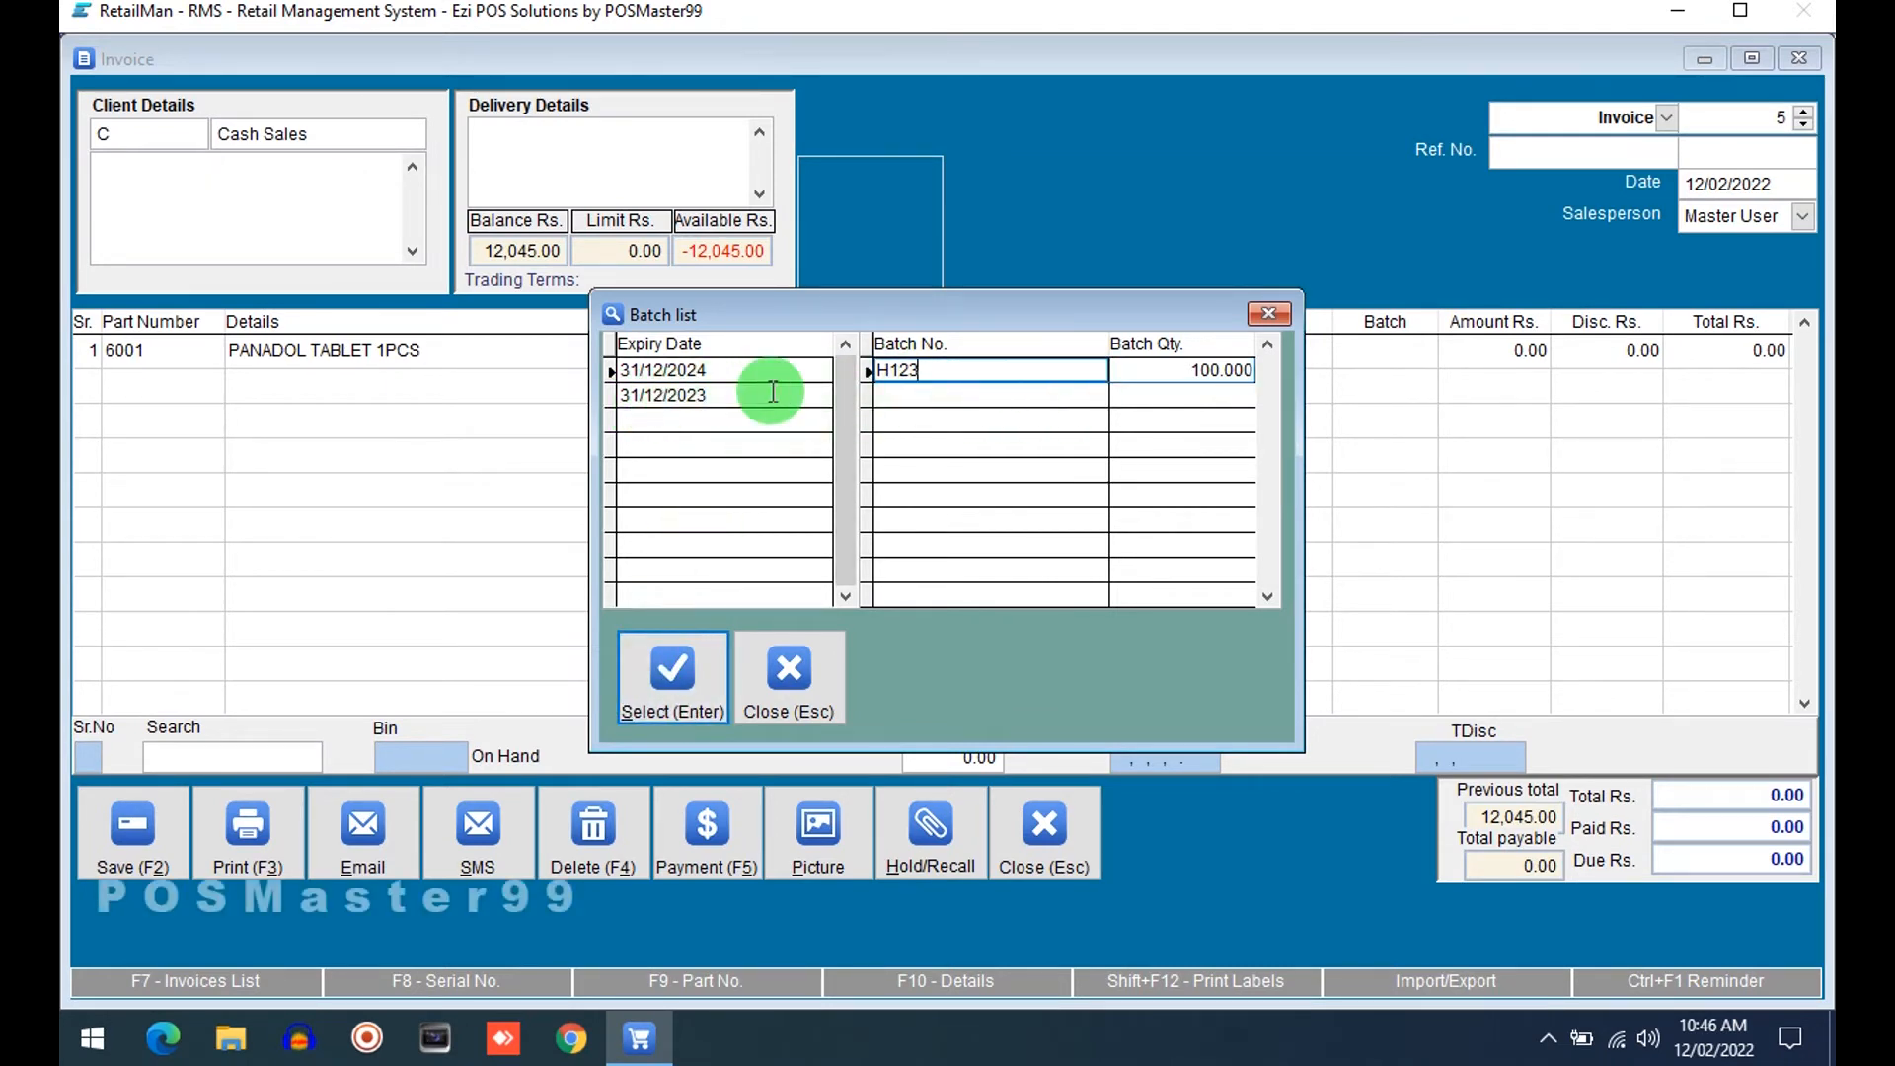
click(721, 374)
click(716, 393)
click(720, 372)
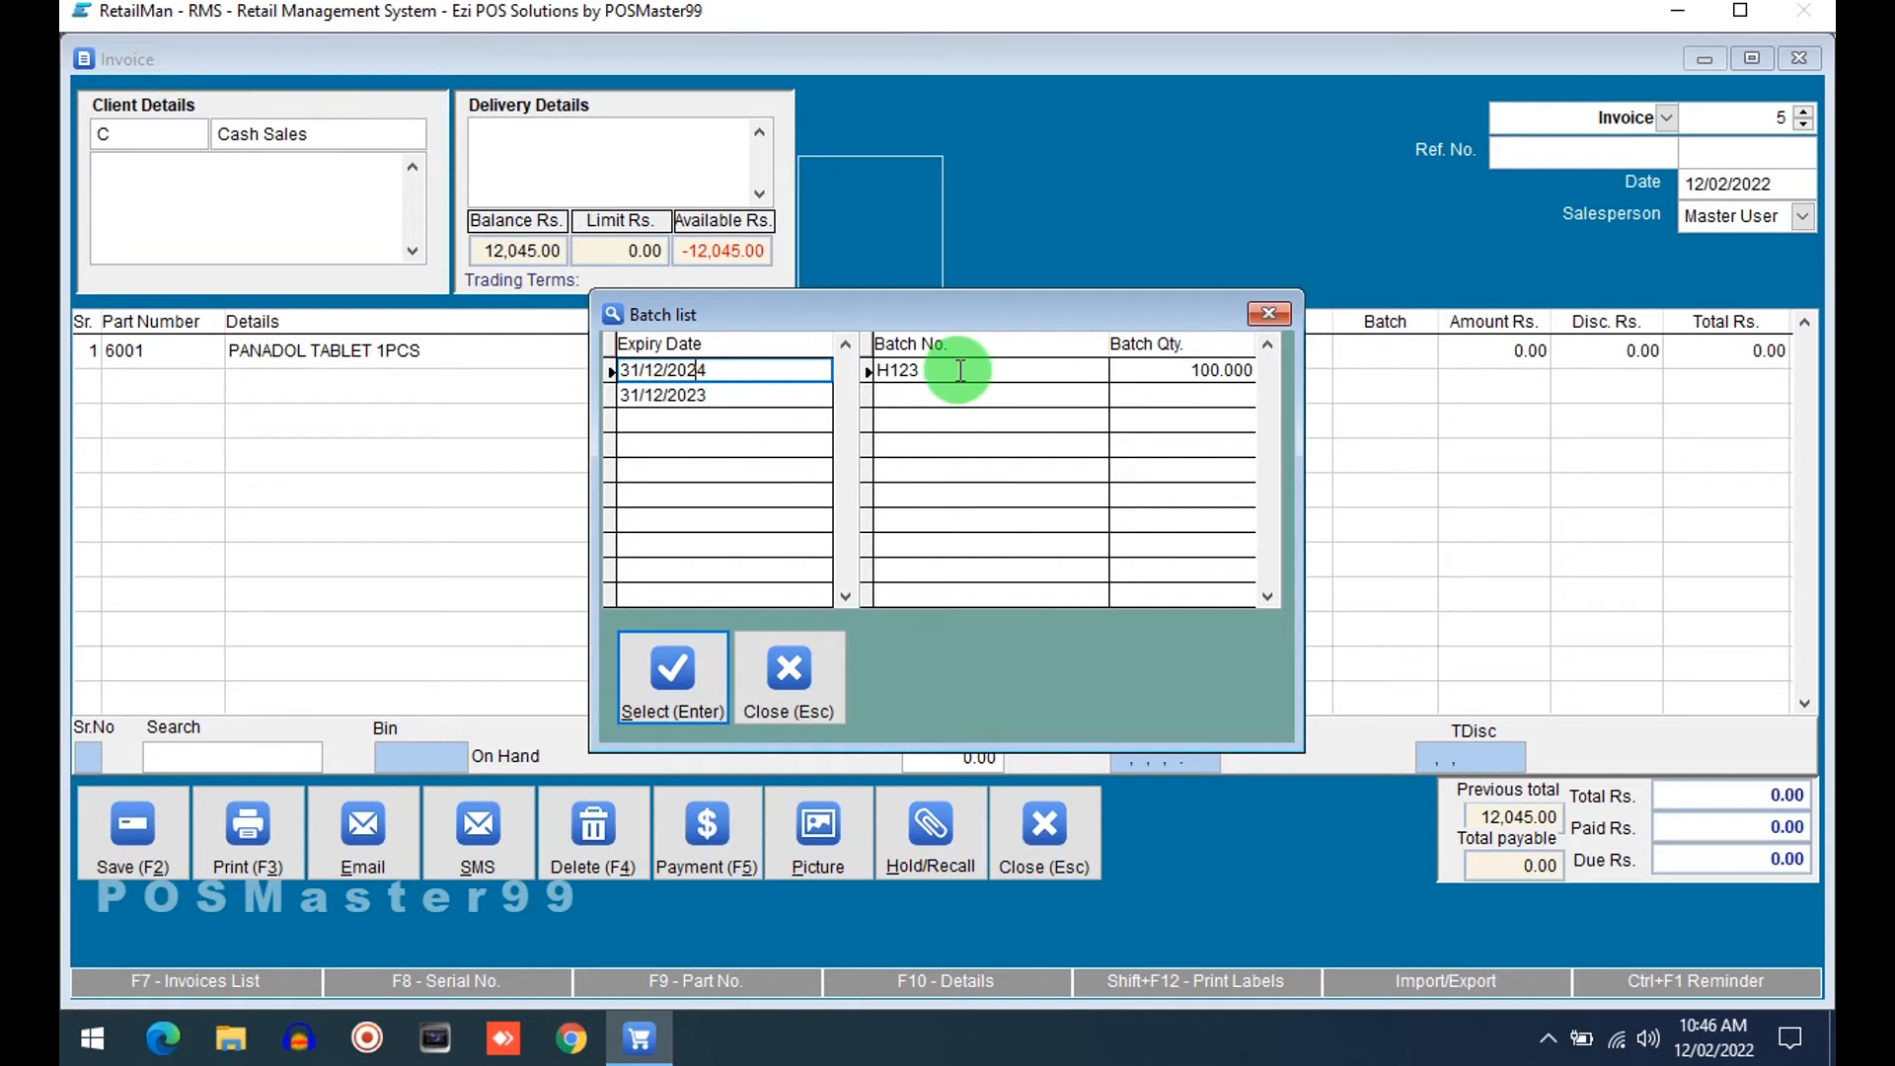
click(696, 394)
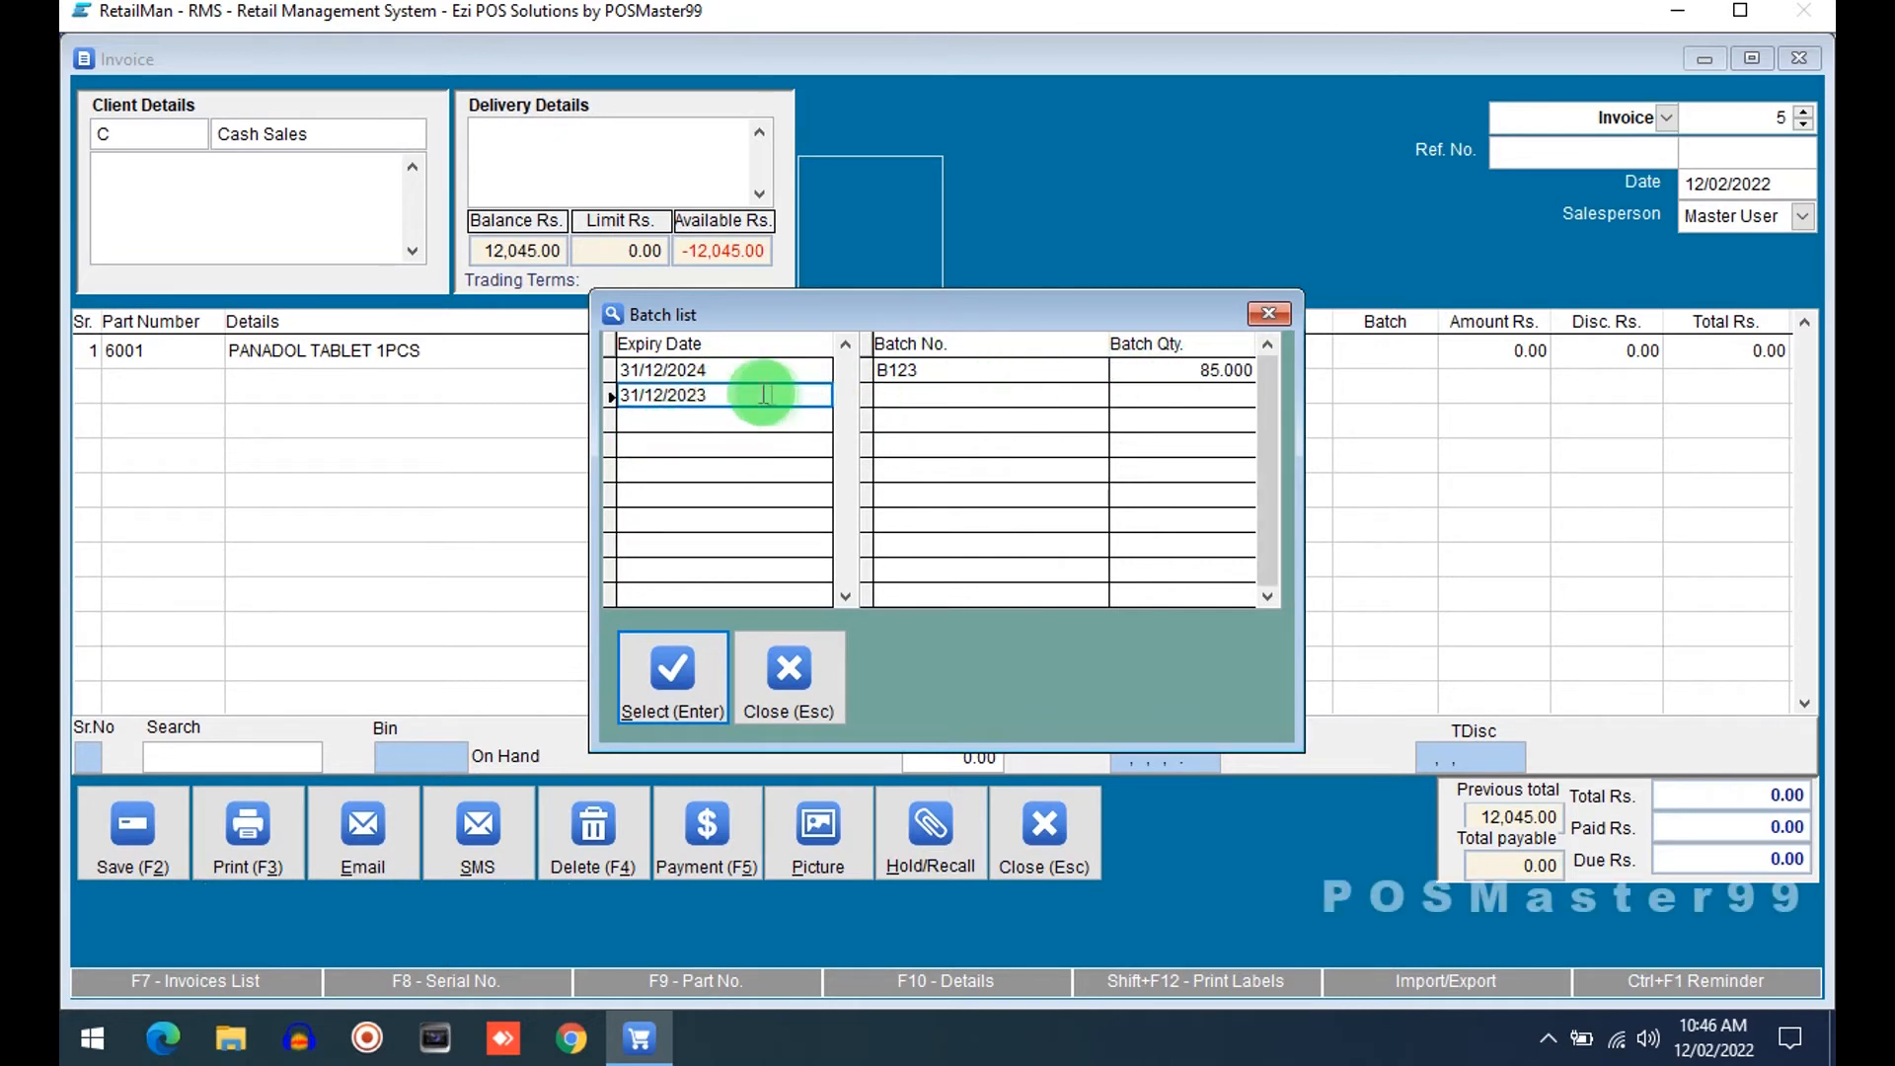
Choose batch H123 with expiry date 31/12/2024, set the line's quantity to 30, and save the invoice.
click(718, 371)
click(949, 371)
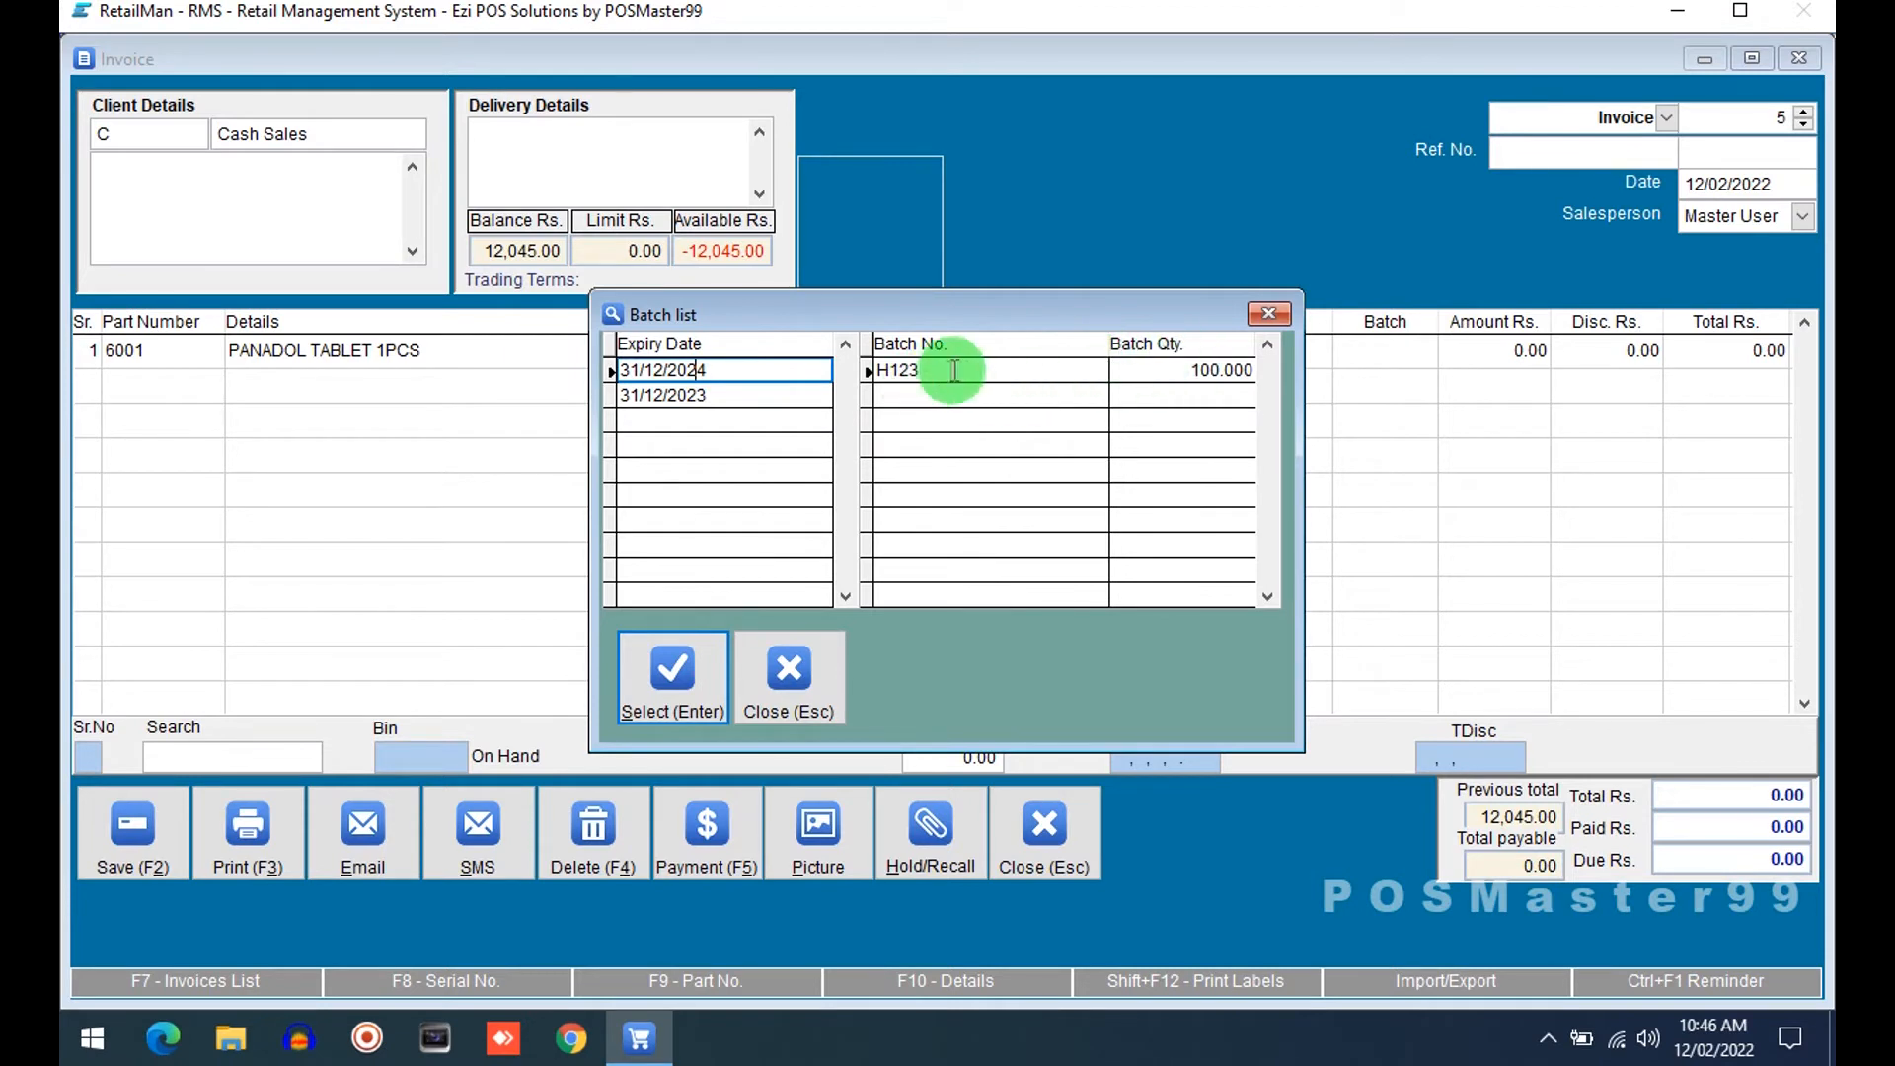
click(671, 676)
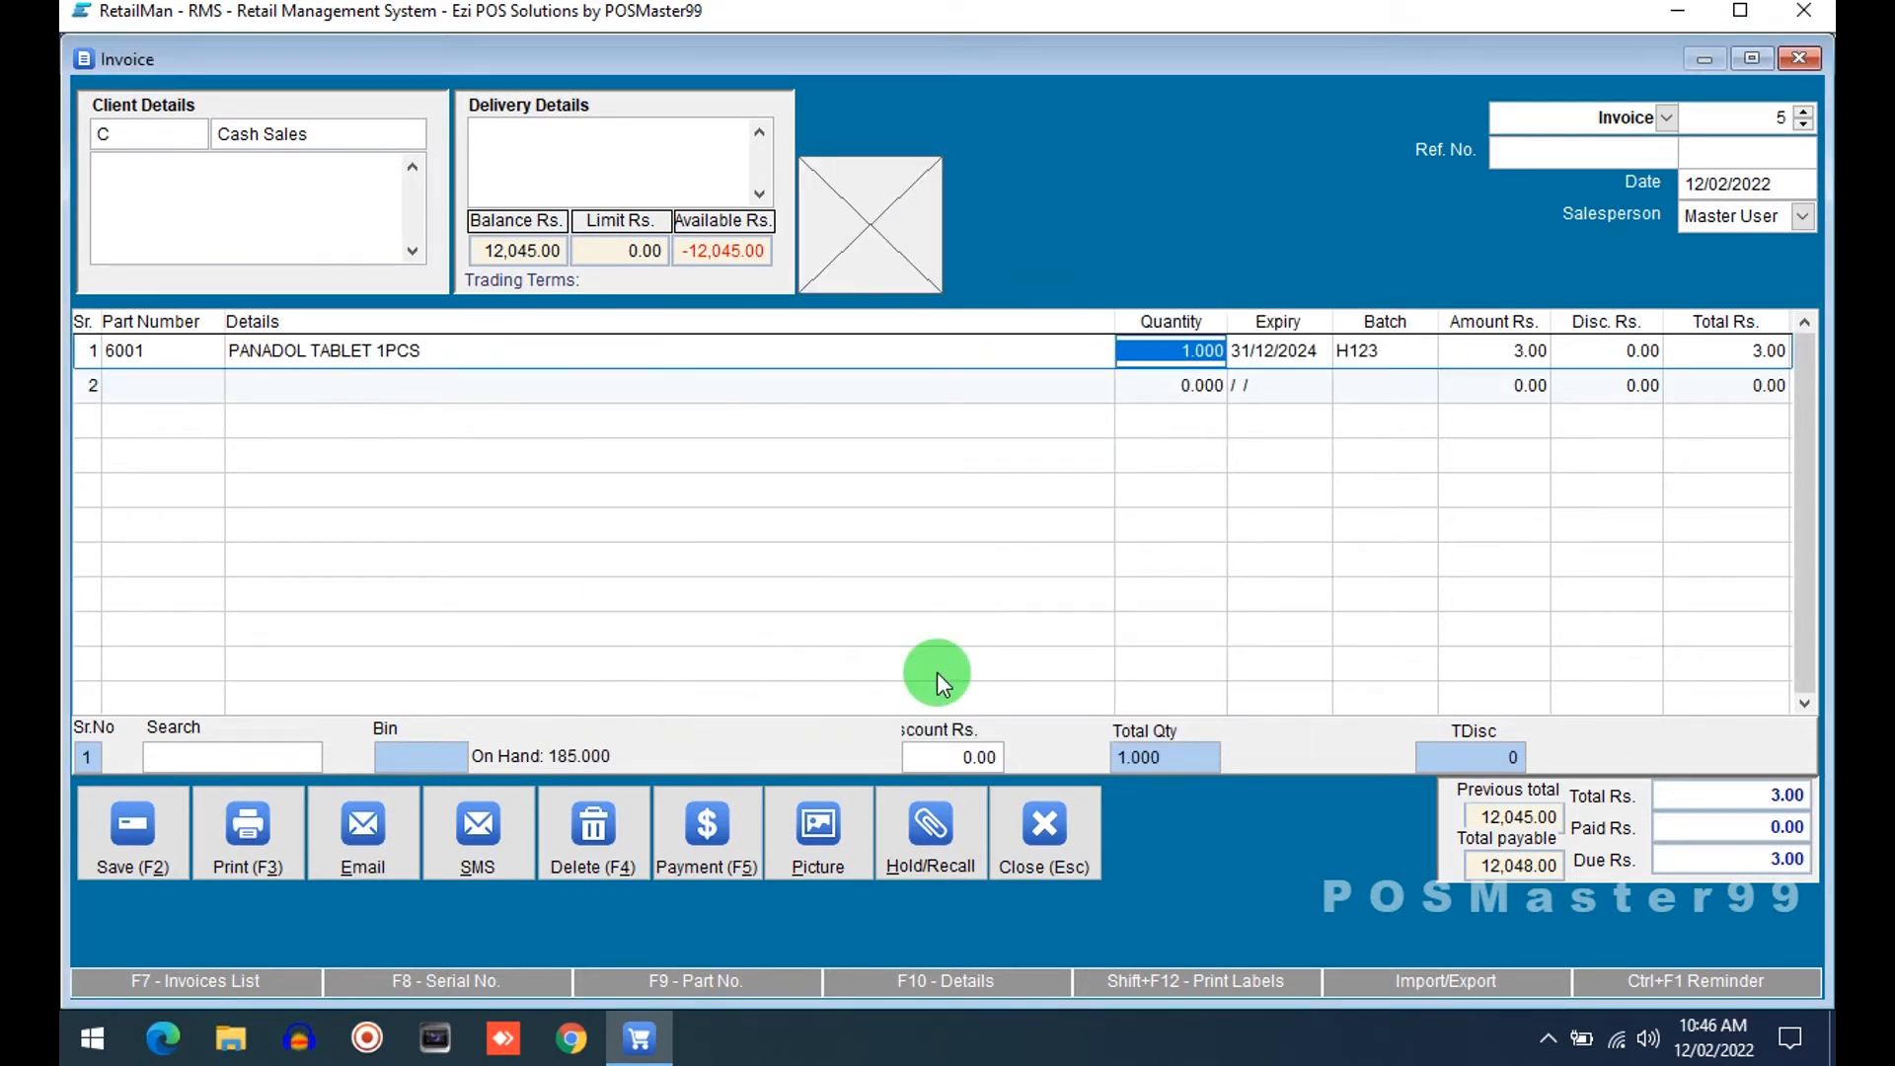
text(30 .)
key(Return)
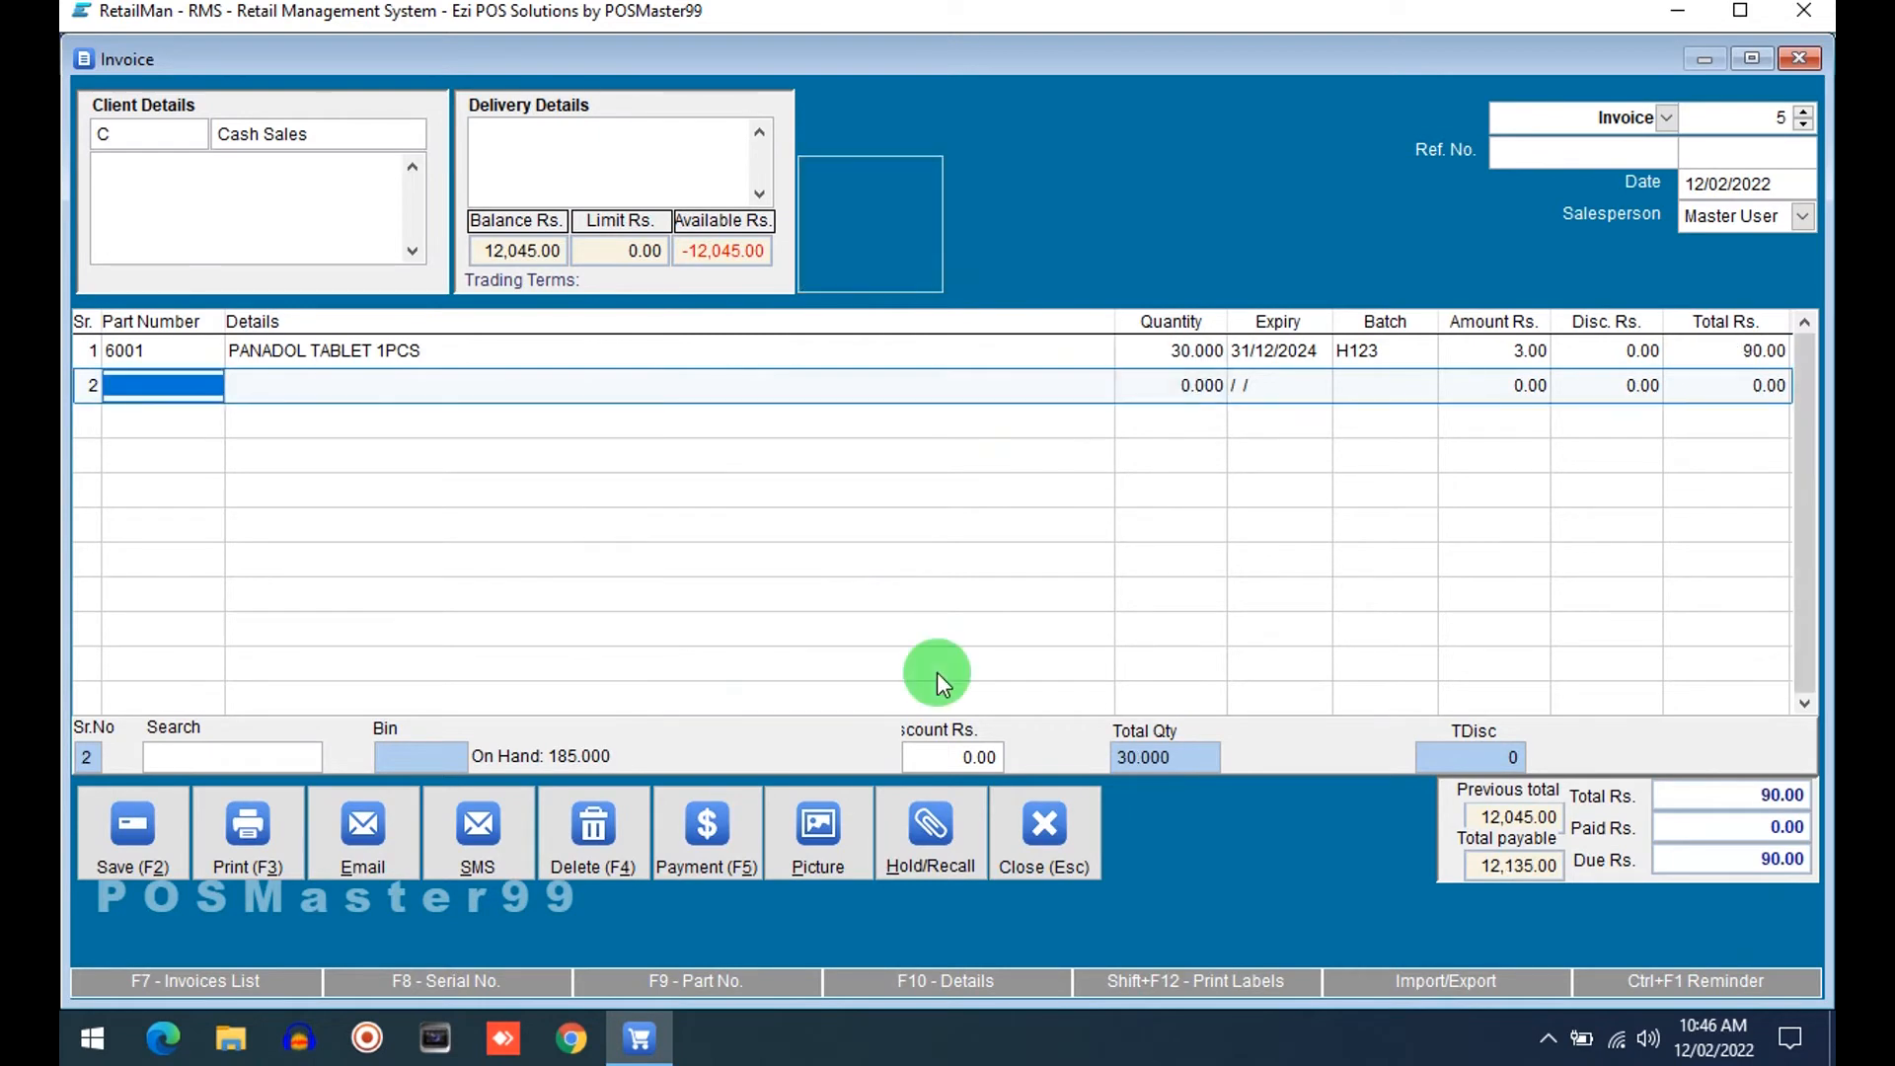
key(F2)
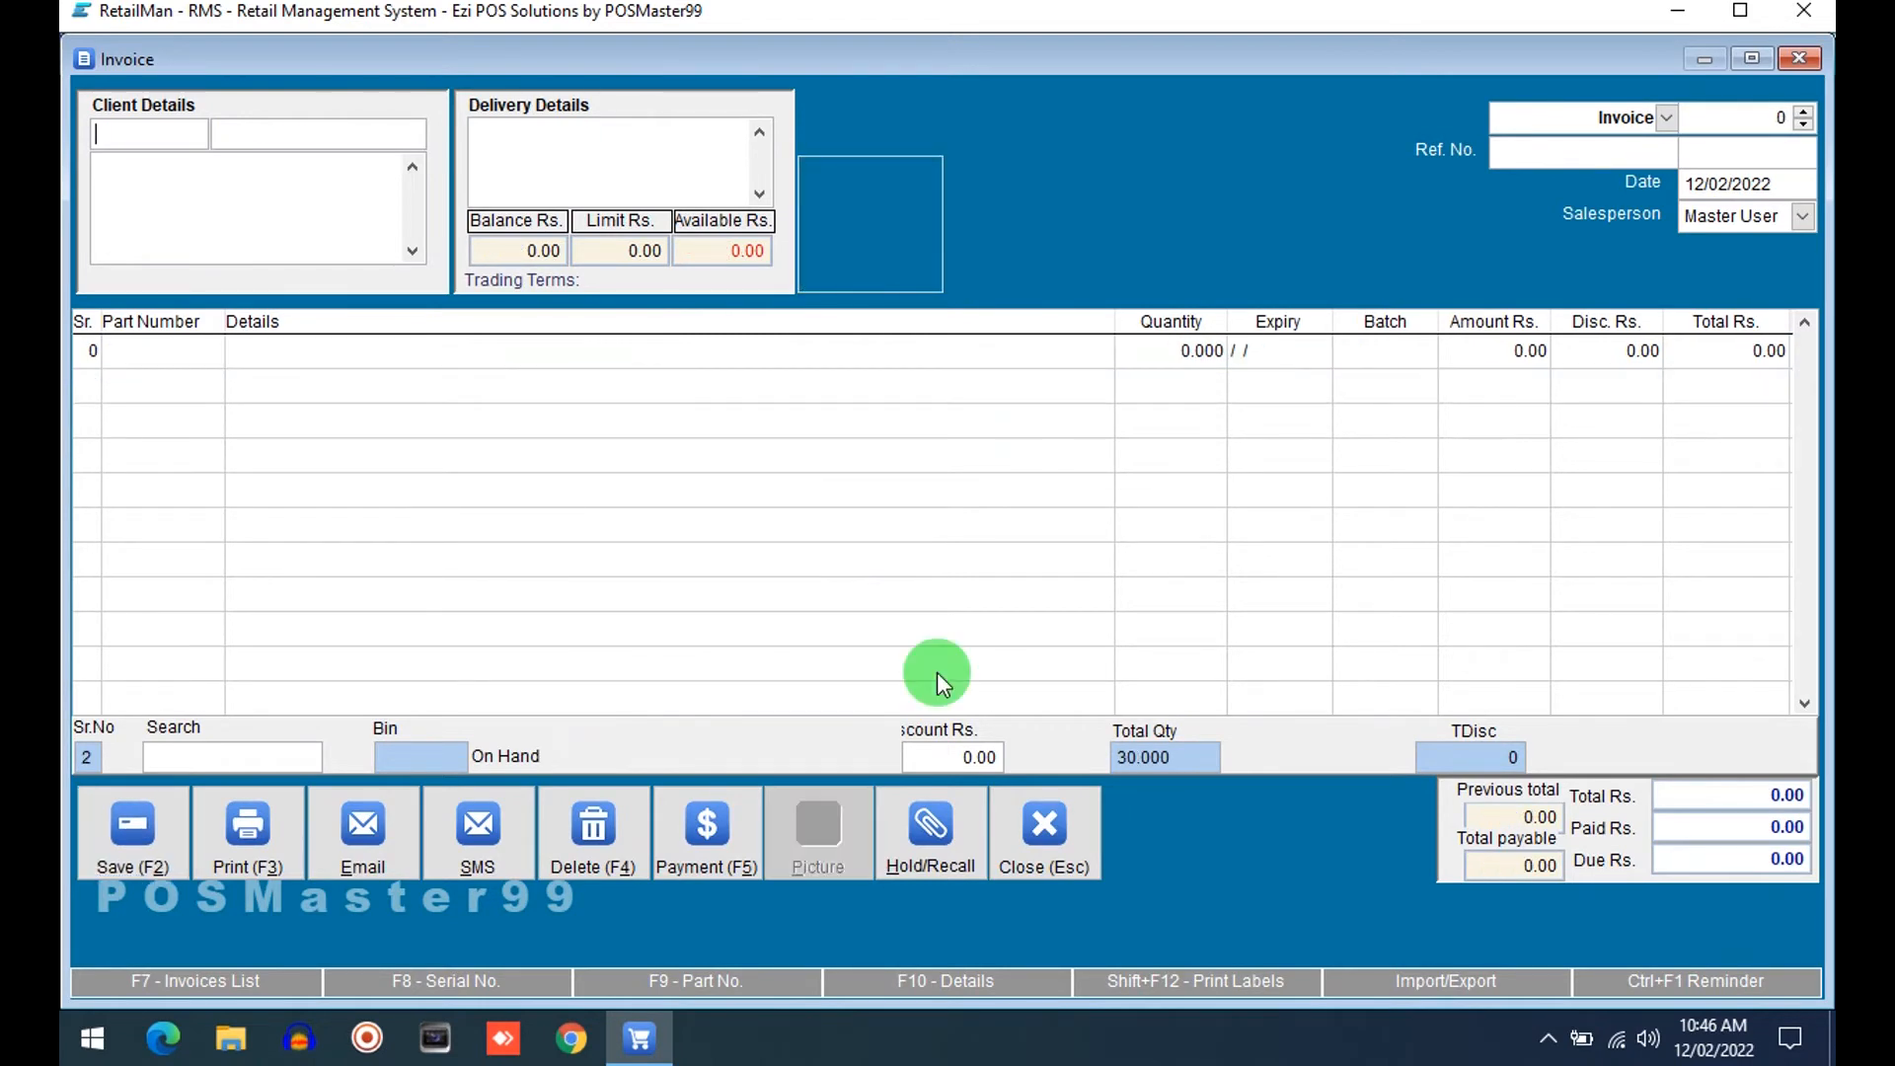
Start another Cash Sales invoice and bring up the batch list for PANADOL TABLET 1PCS.
text(c)
key(Return)
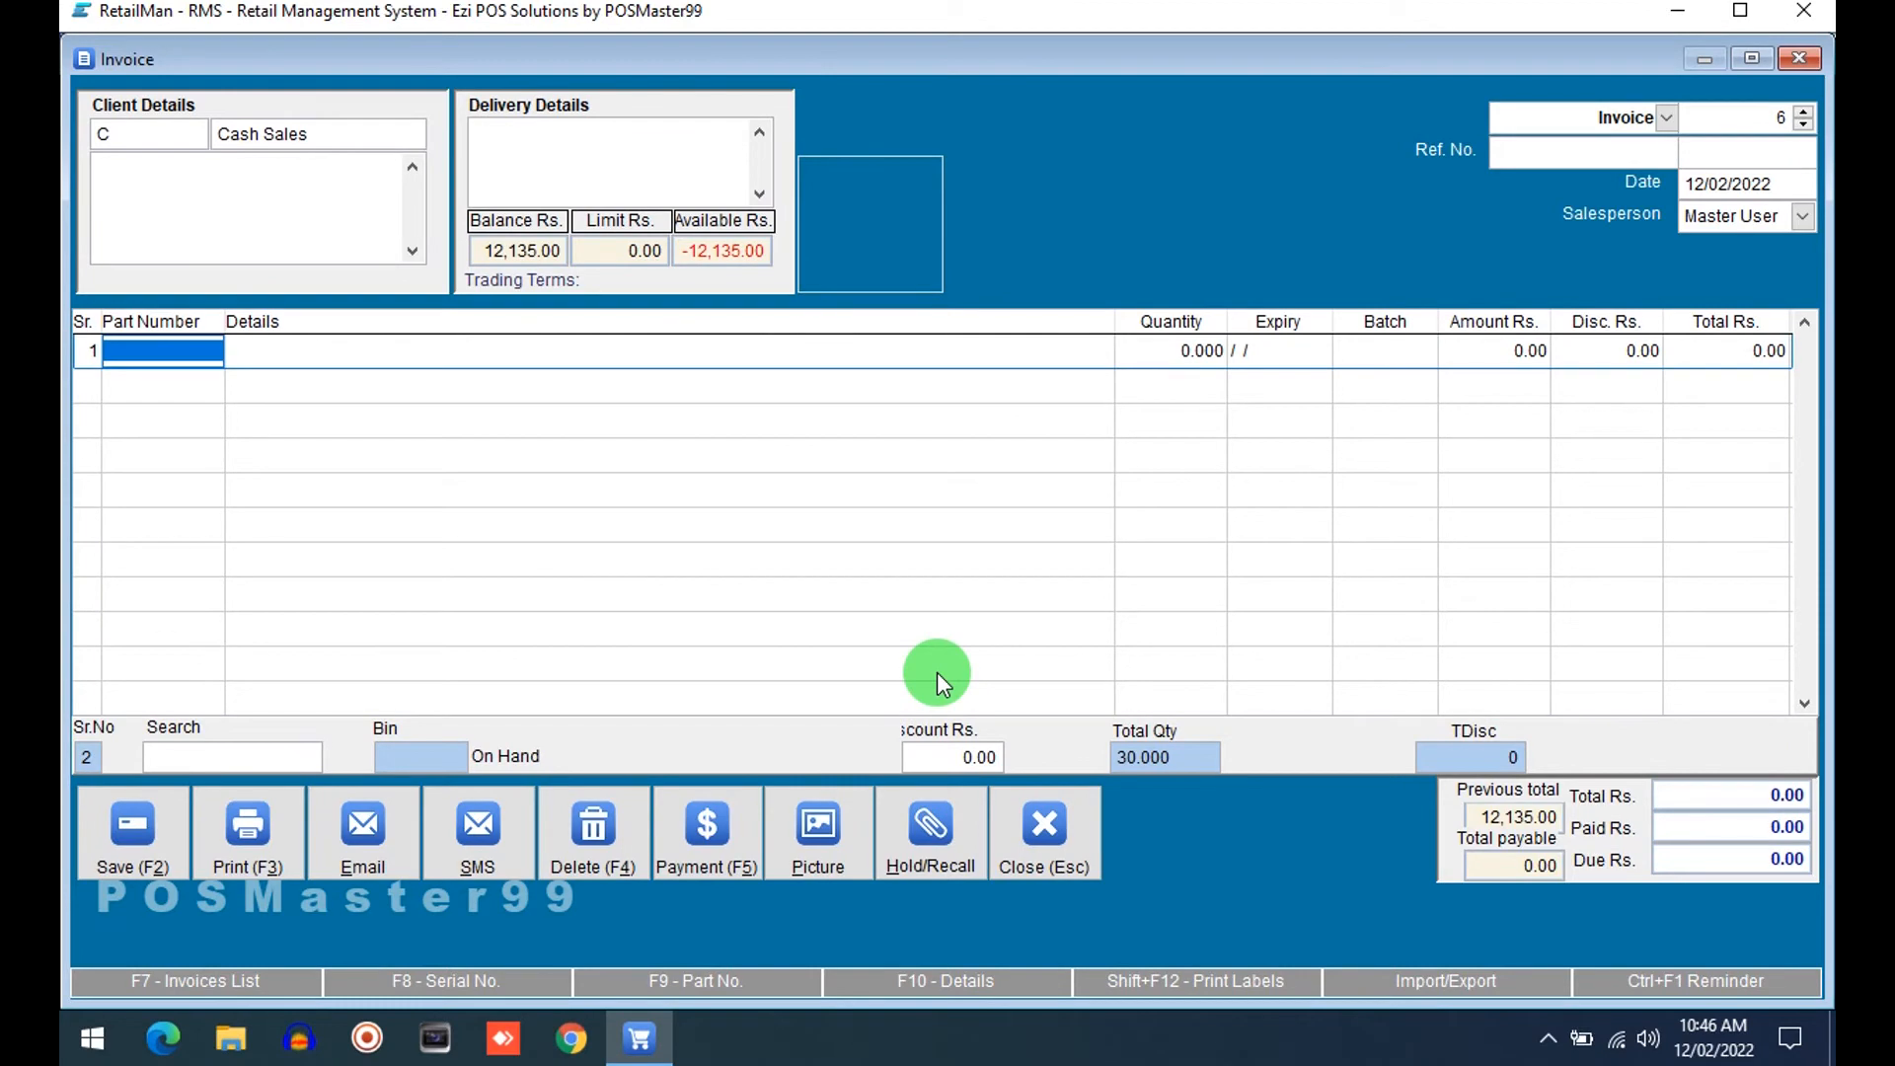
key(F10)
text(p)
key(Return)
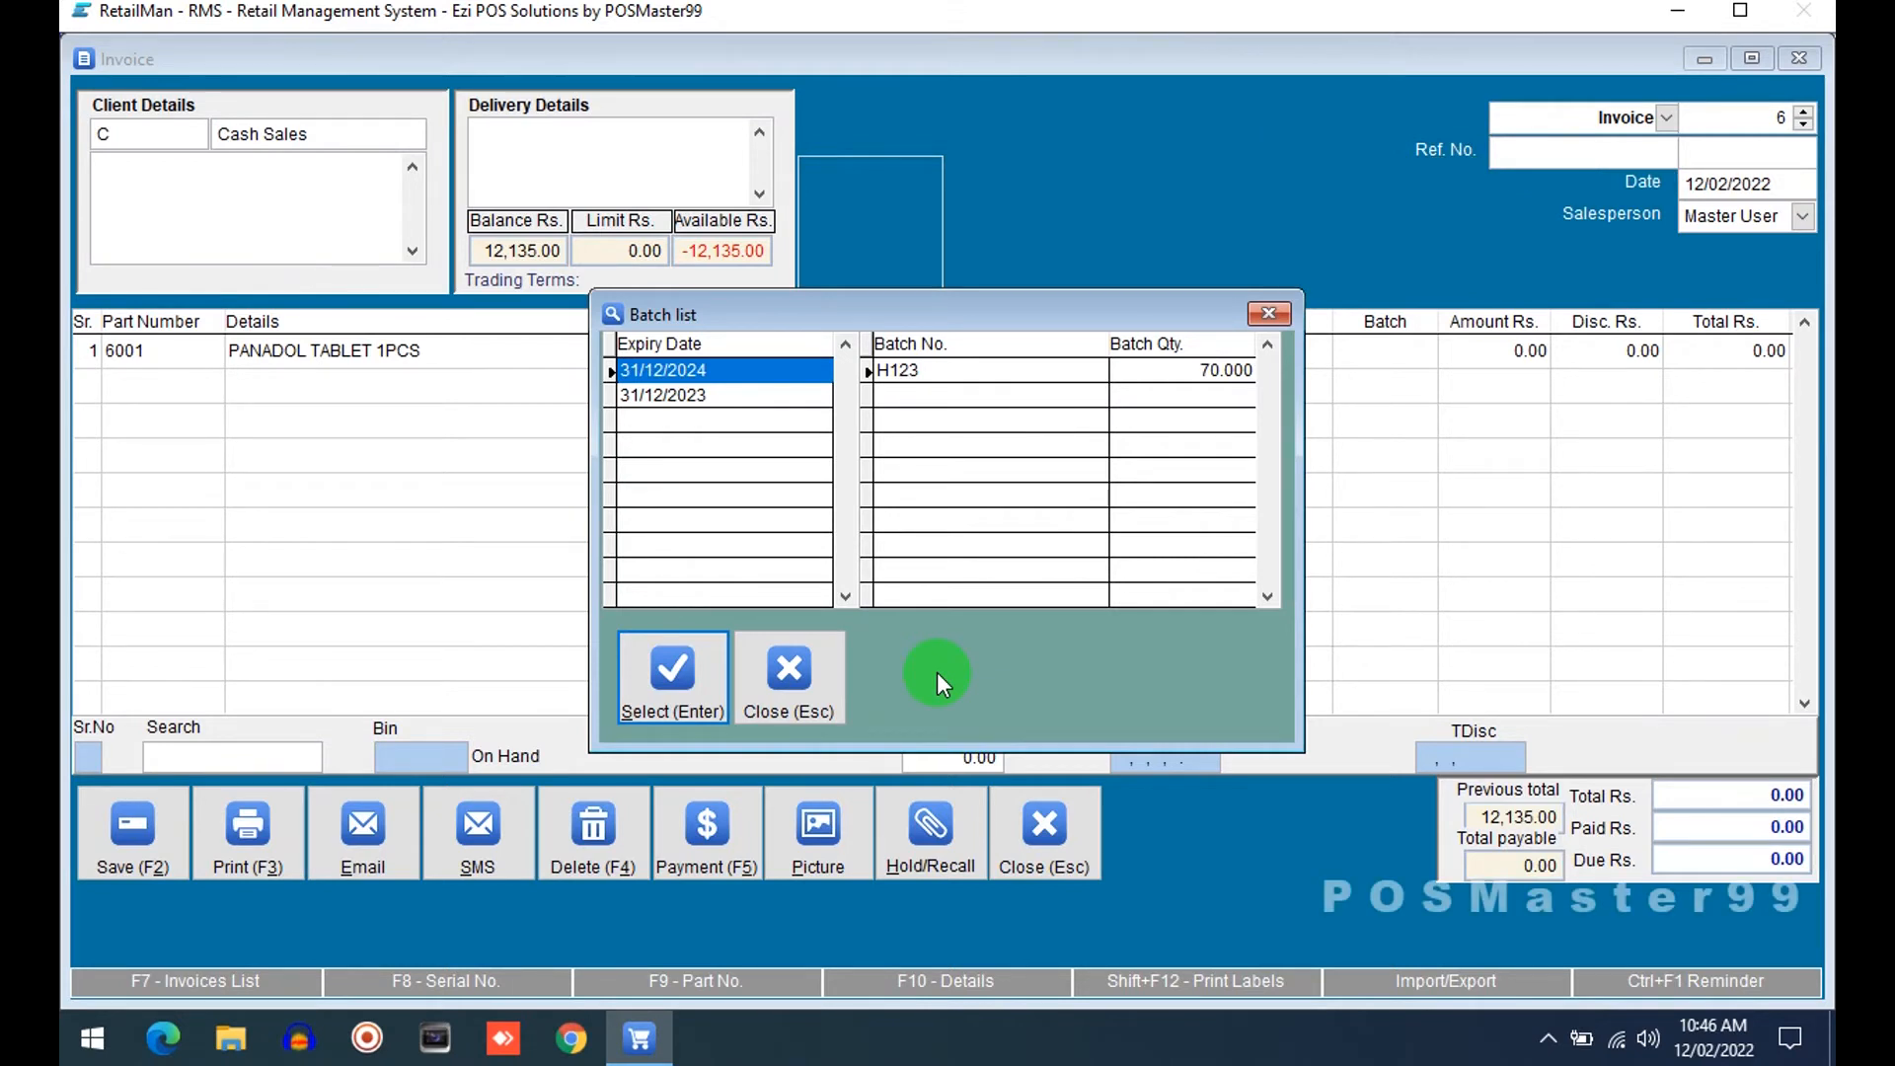
Check the remaining quantities of batches H123 and B123 in the batch list, and abort the invoice.
key(Down)
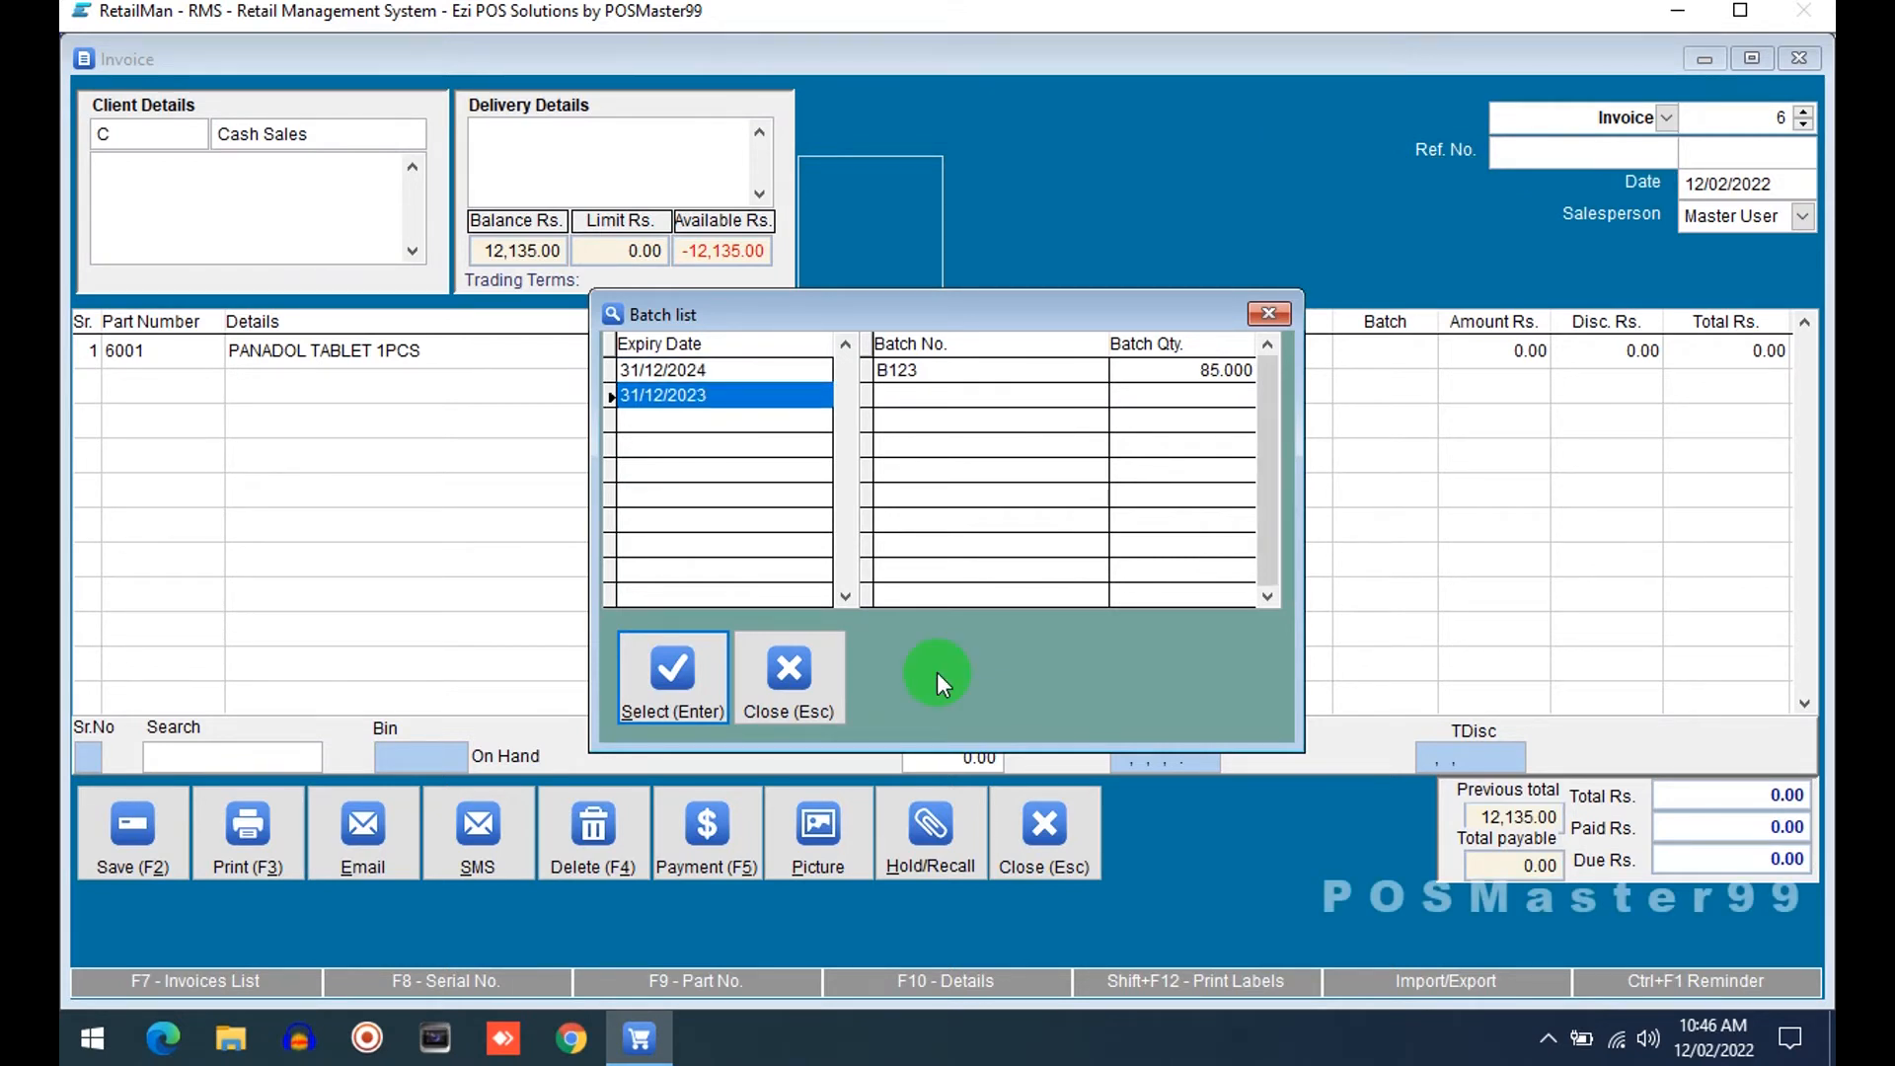
key(Up)
key(Down)
key(Up)
key(Down)
key(Up)
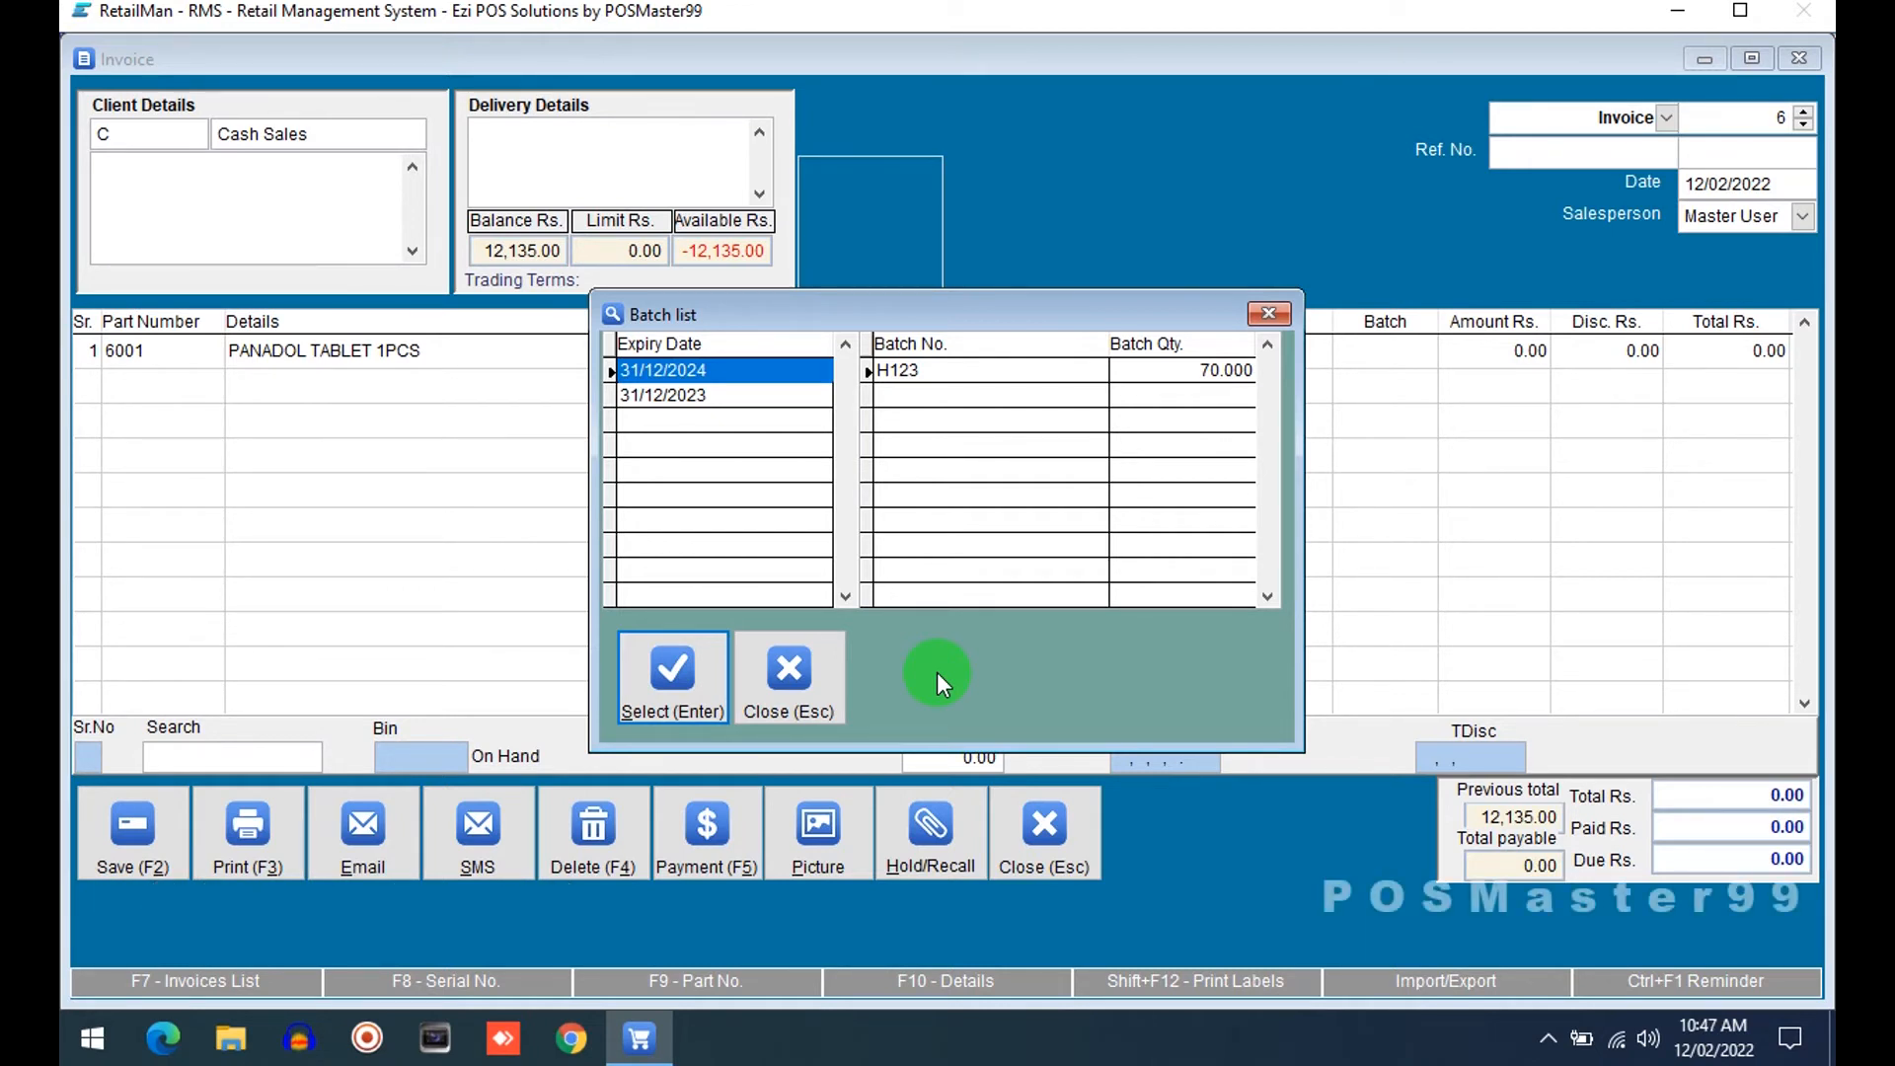
key(Escape)
key(Escape)
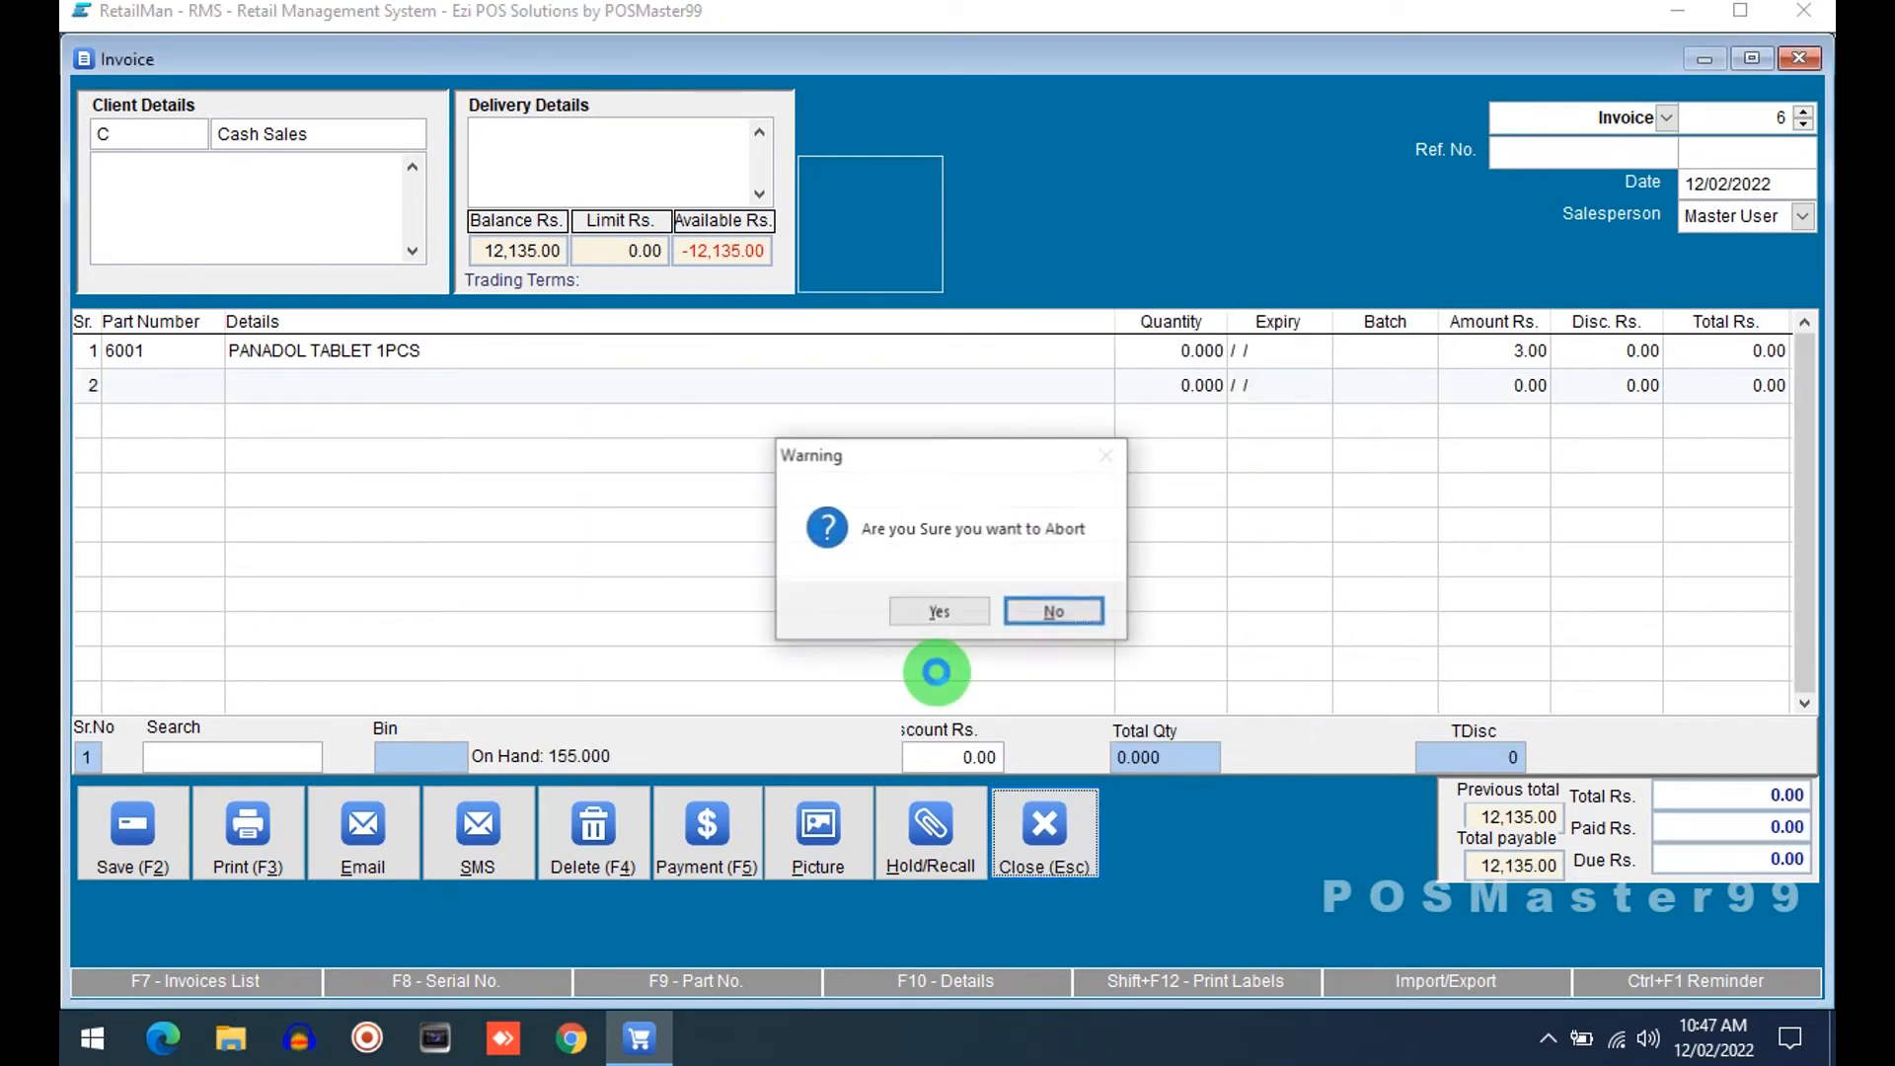
key(y)
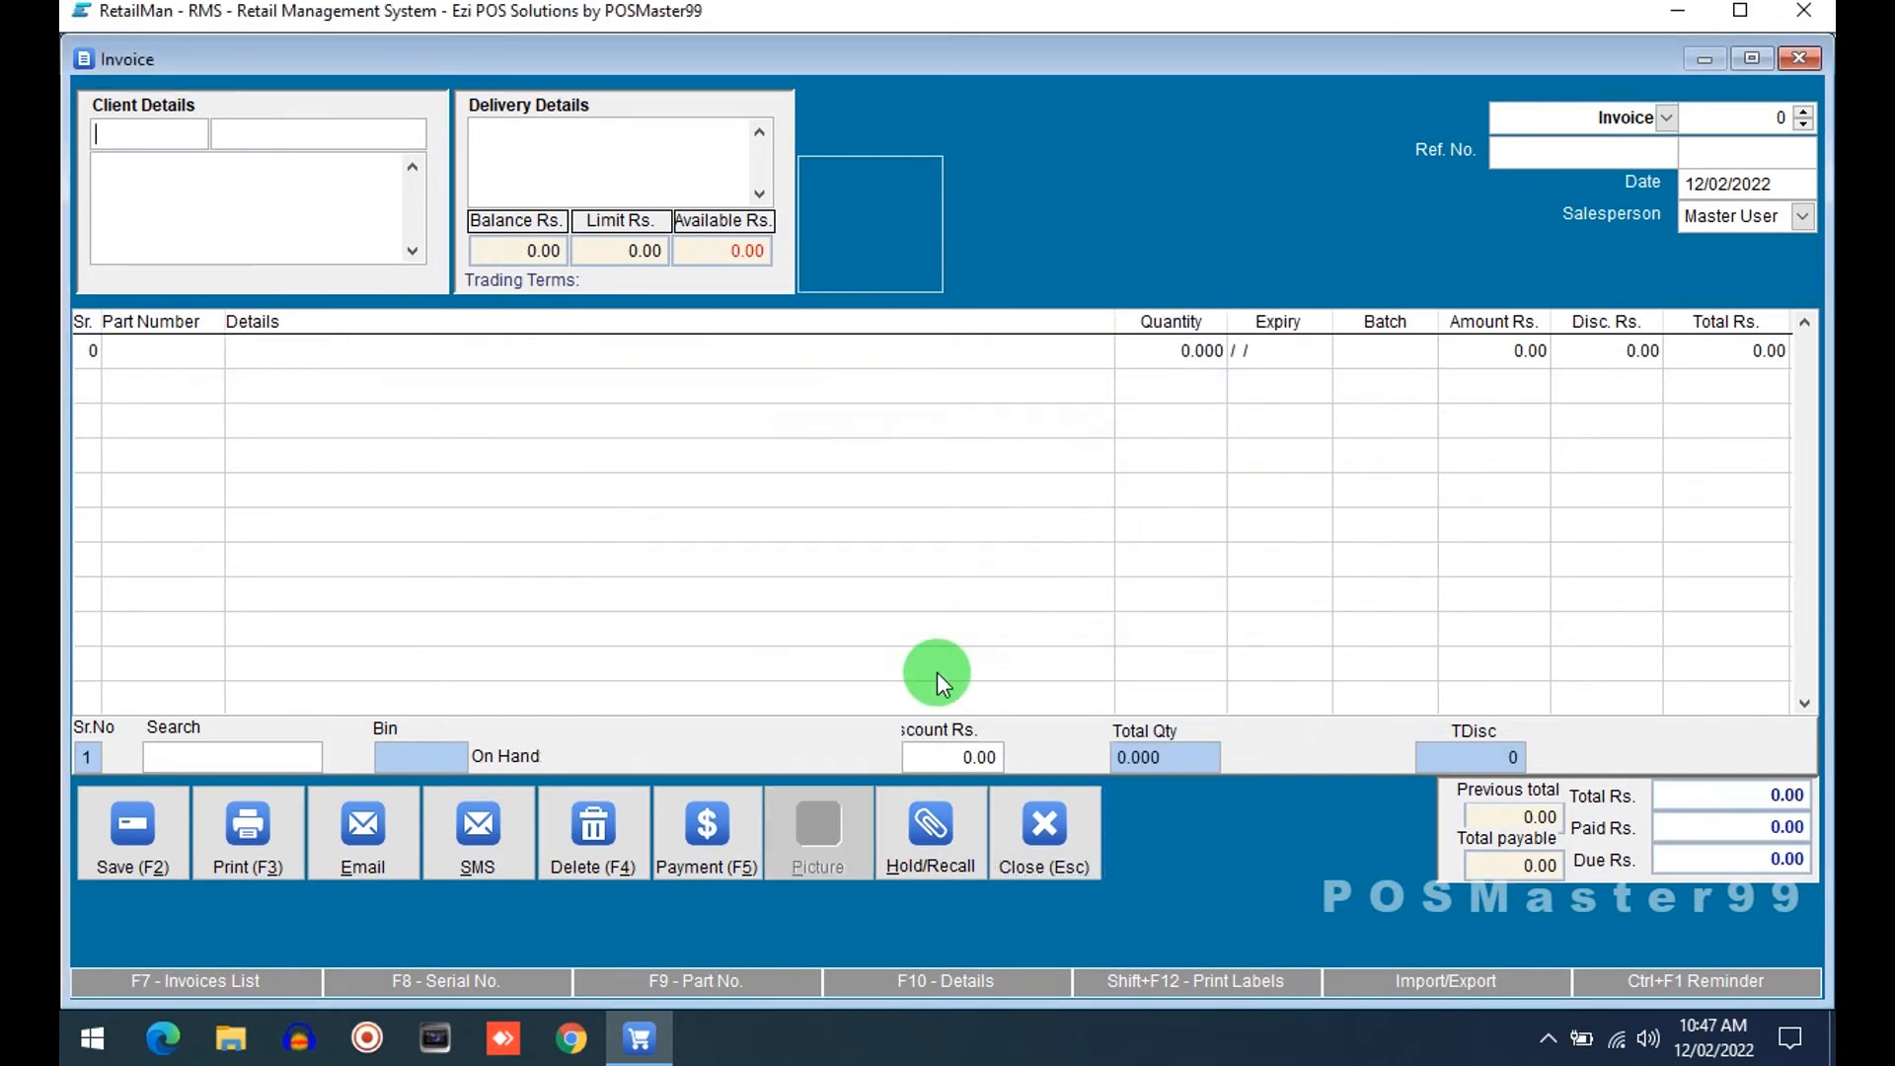
Search the stock for PANA and view the stock history of PANADOL TABLET 1PCS.
key(F10)
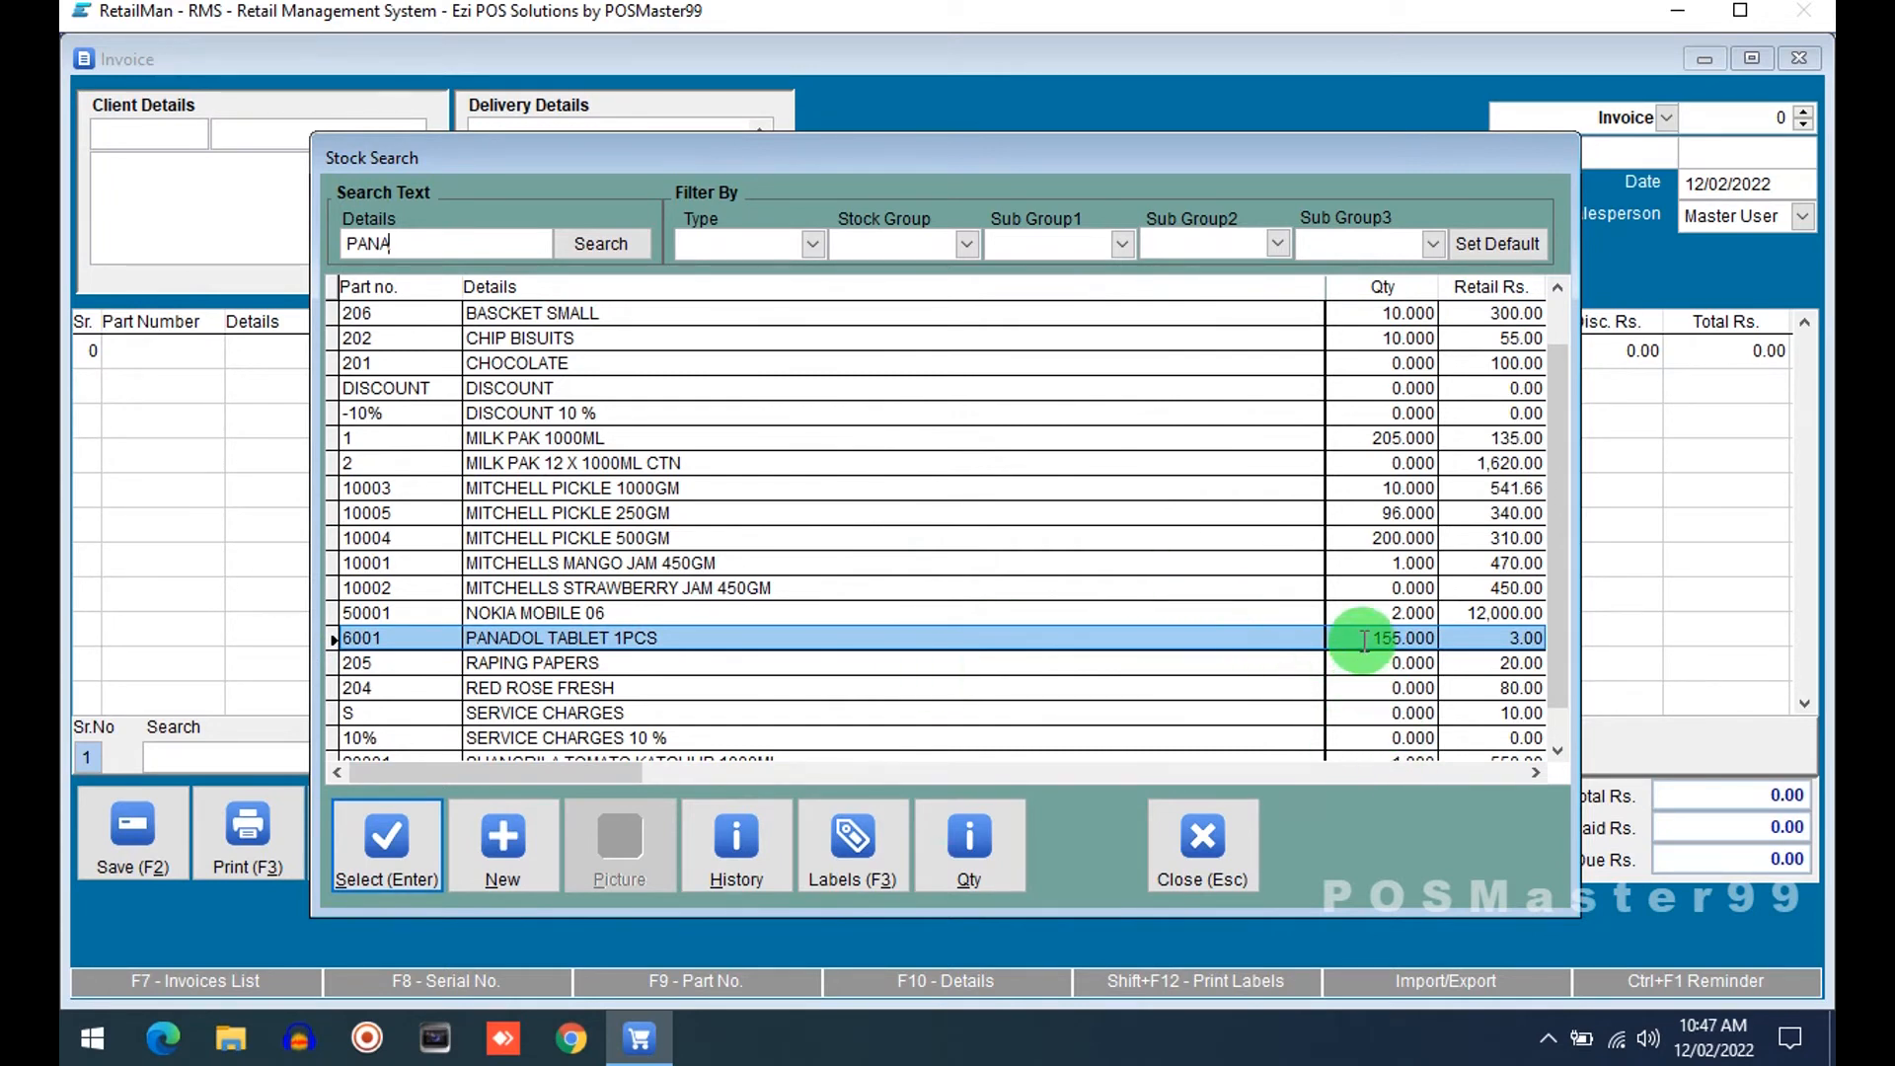
click(1528, 637)
click(741, 849)
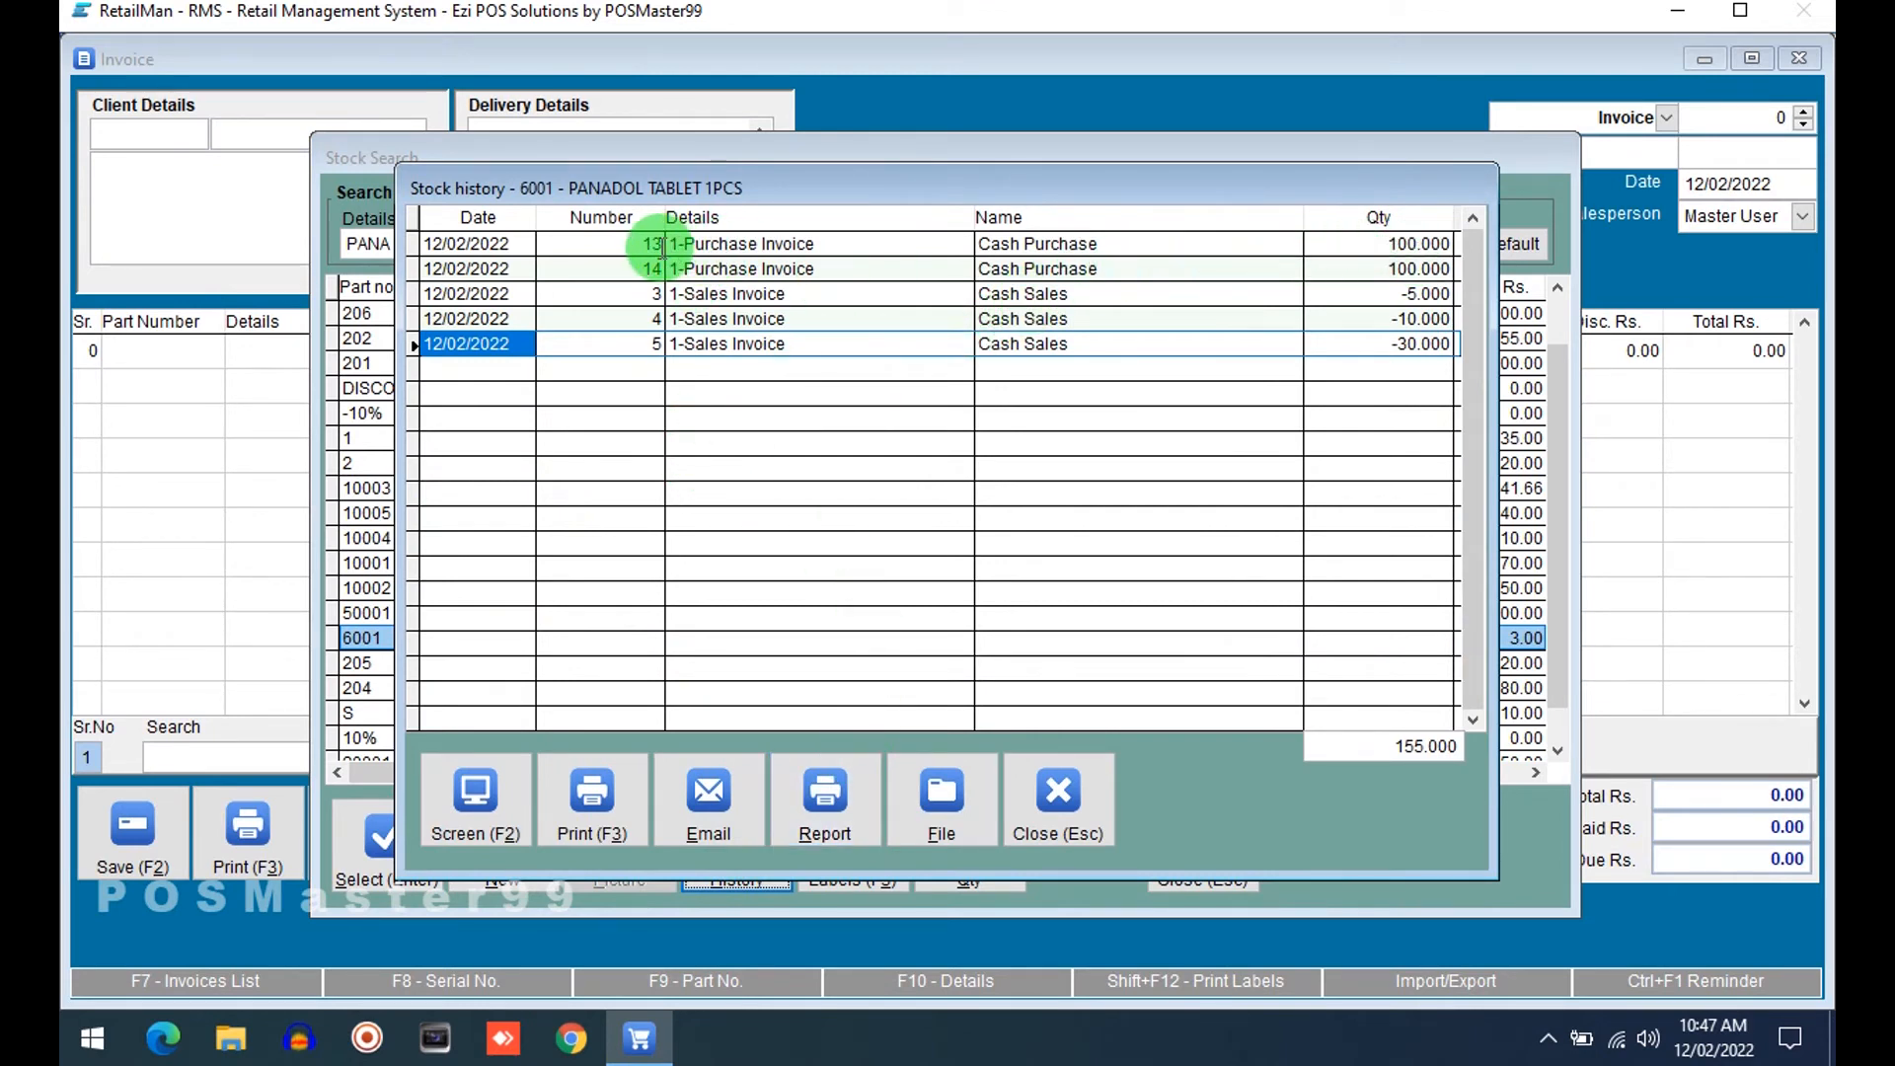
Examine the purchase and sales quantities in the PANADOL TABLET 1PCS stock history, and close the history, stock search and invoice.
click(655, 246)
click(655, 267)
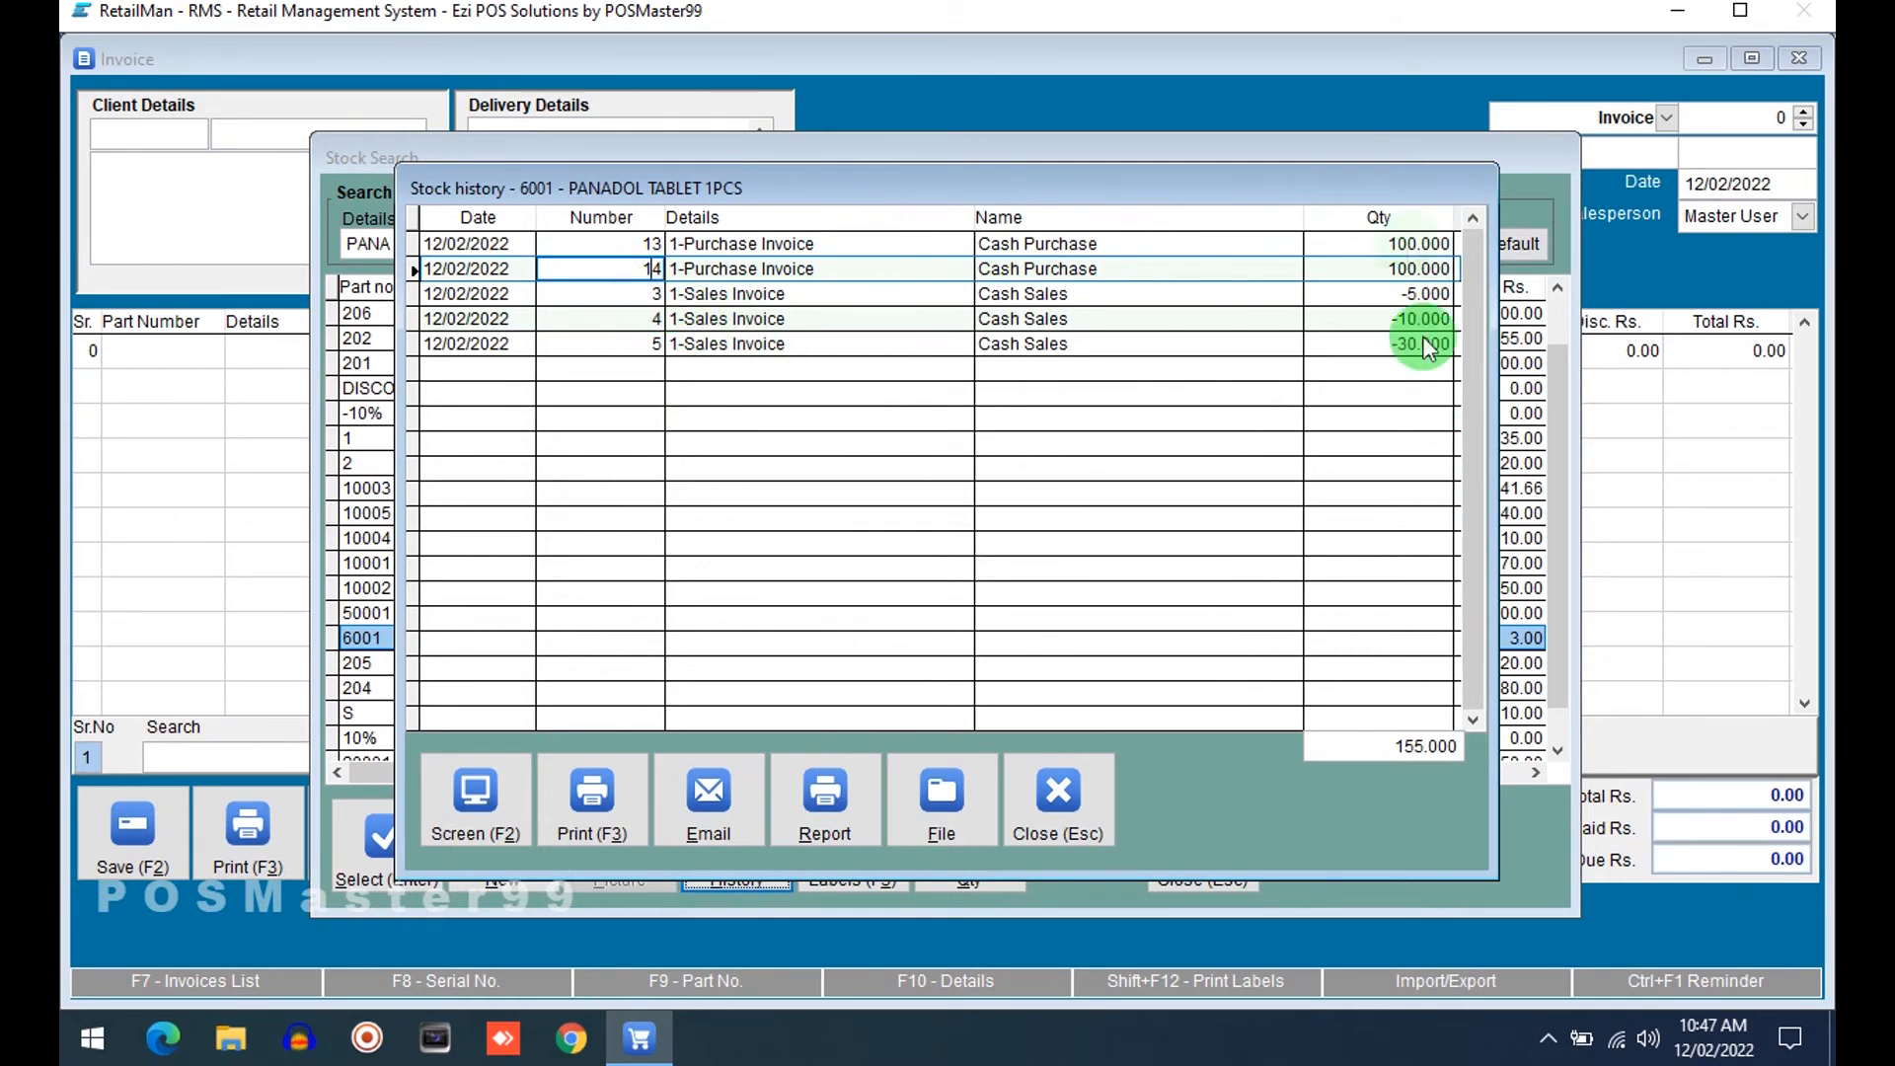
click(1096, 819)
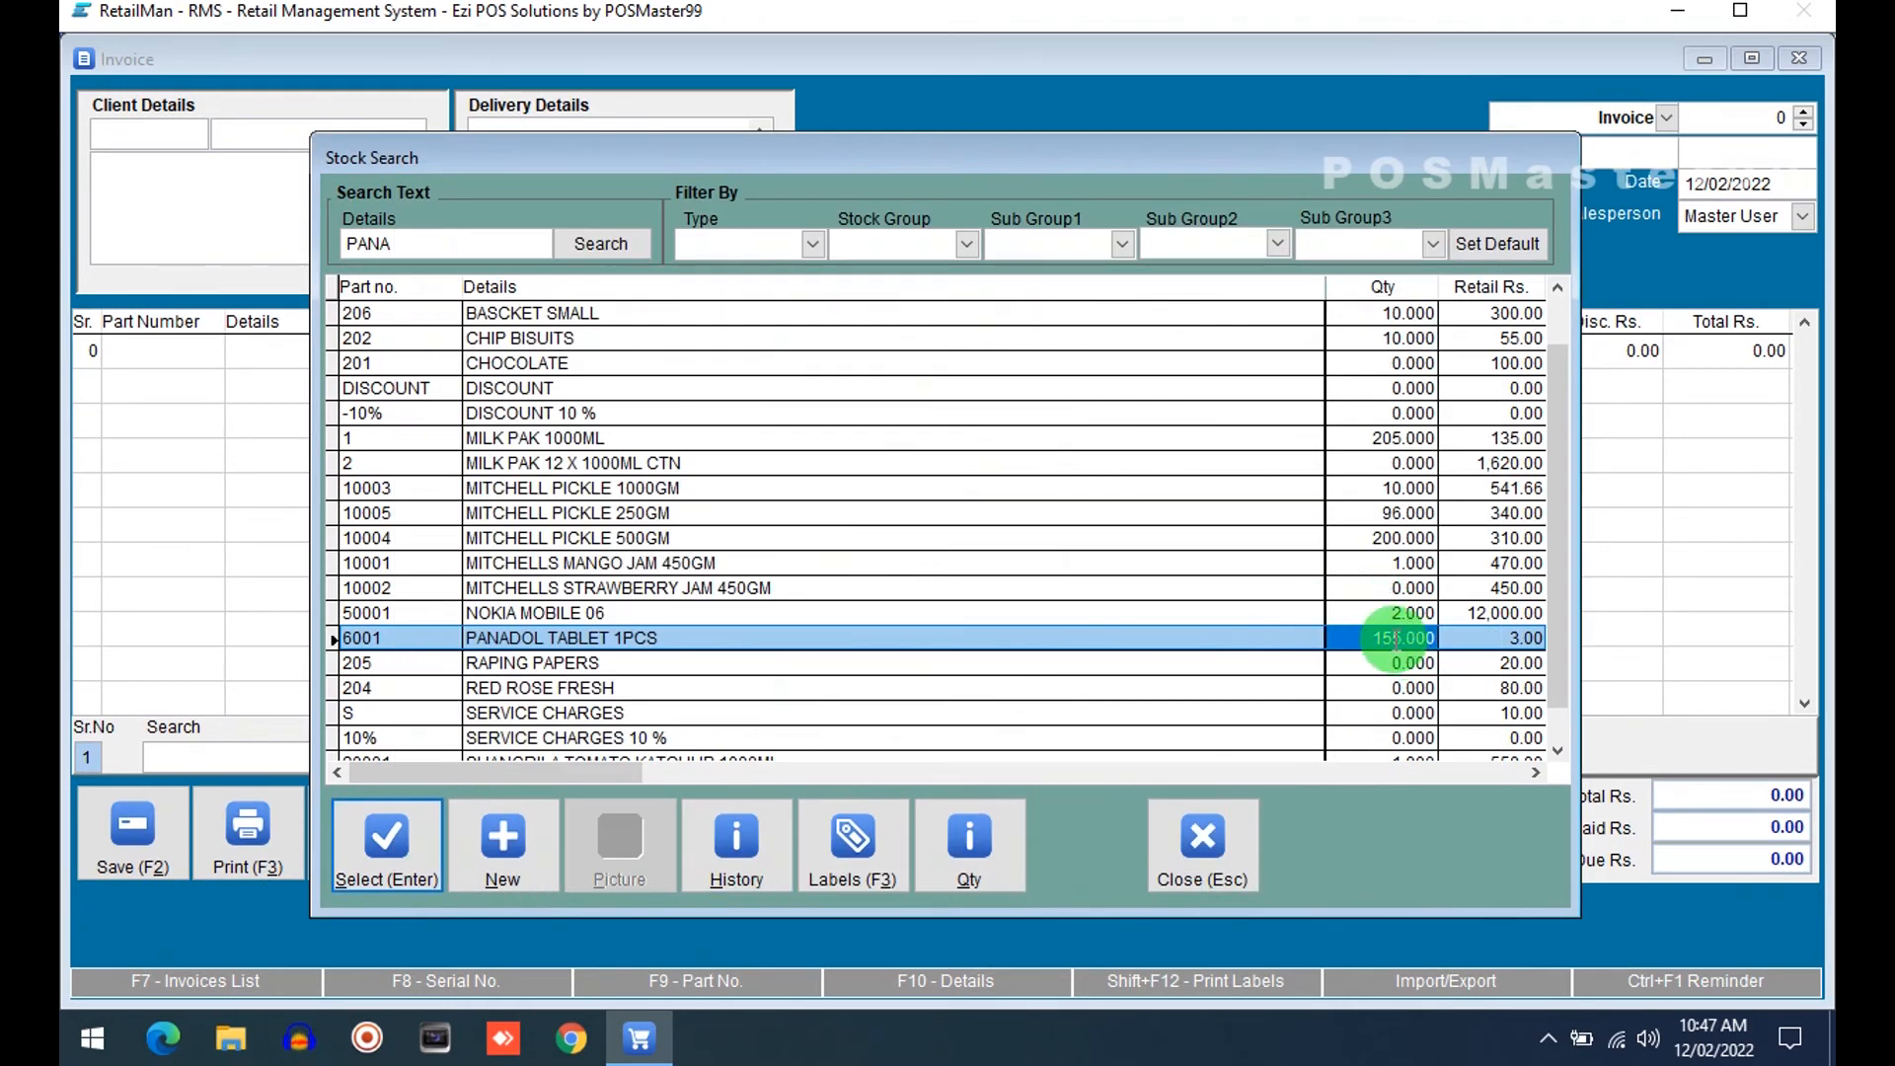
click(1239, 857)
click(1046, 821)
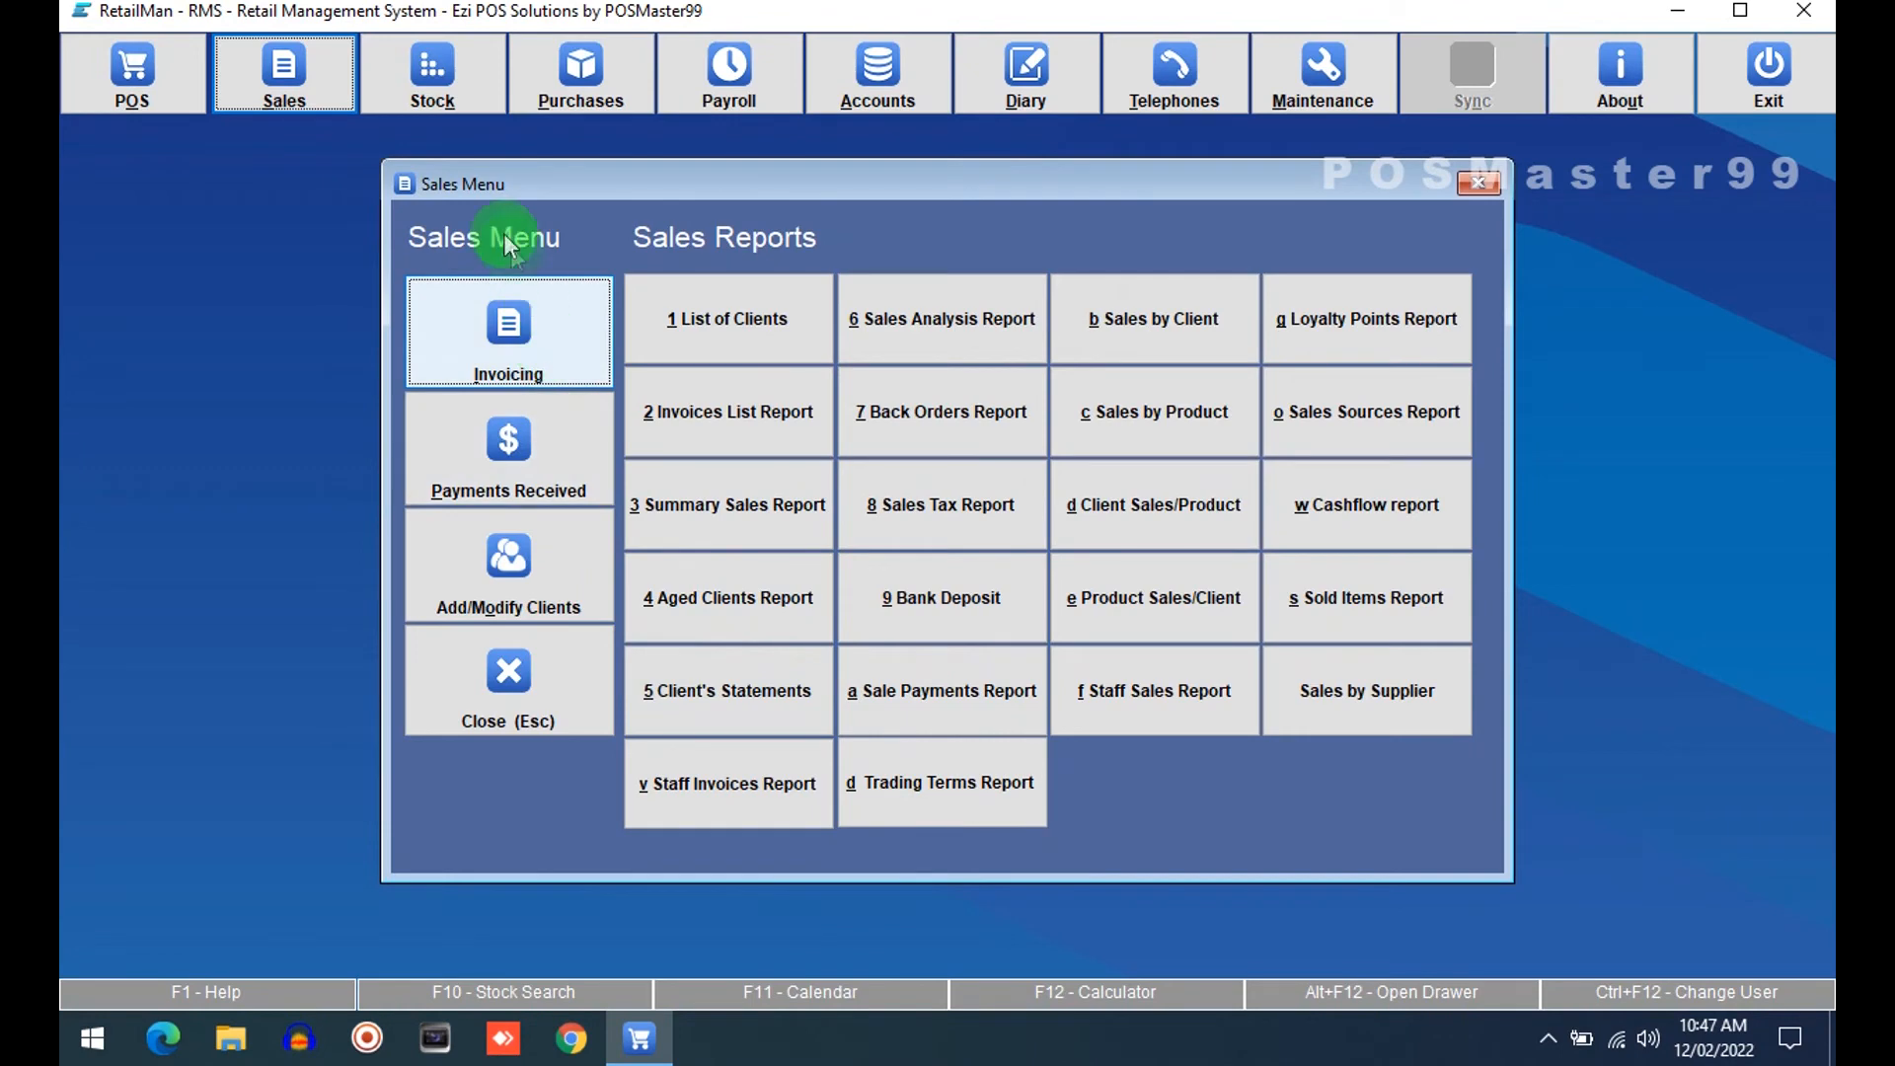
Preview the Stock Expiry Report on screen for expiry dates up to 12/02/2025, and close the preview.
click(463, 89)
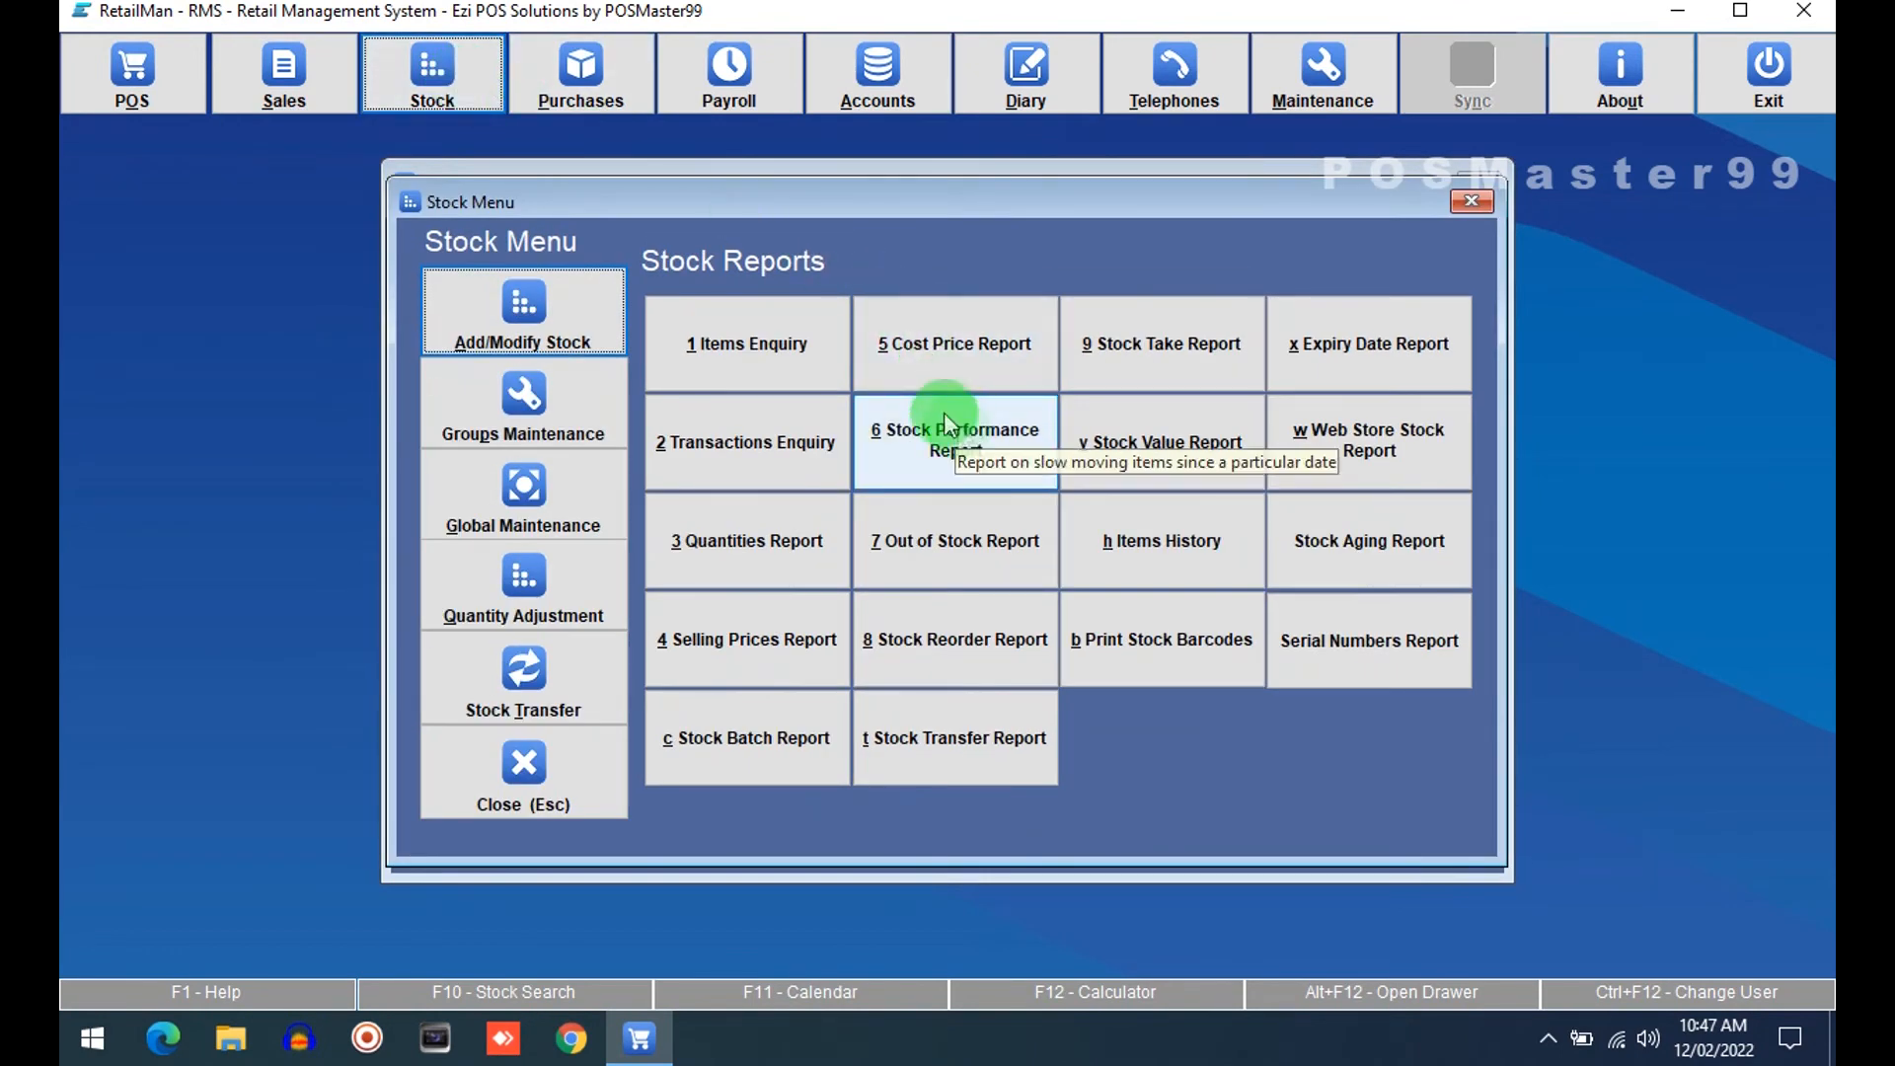
click(1104, 348)
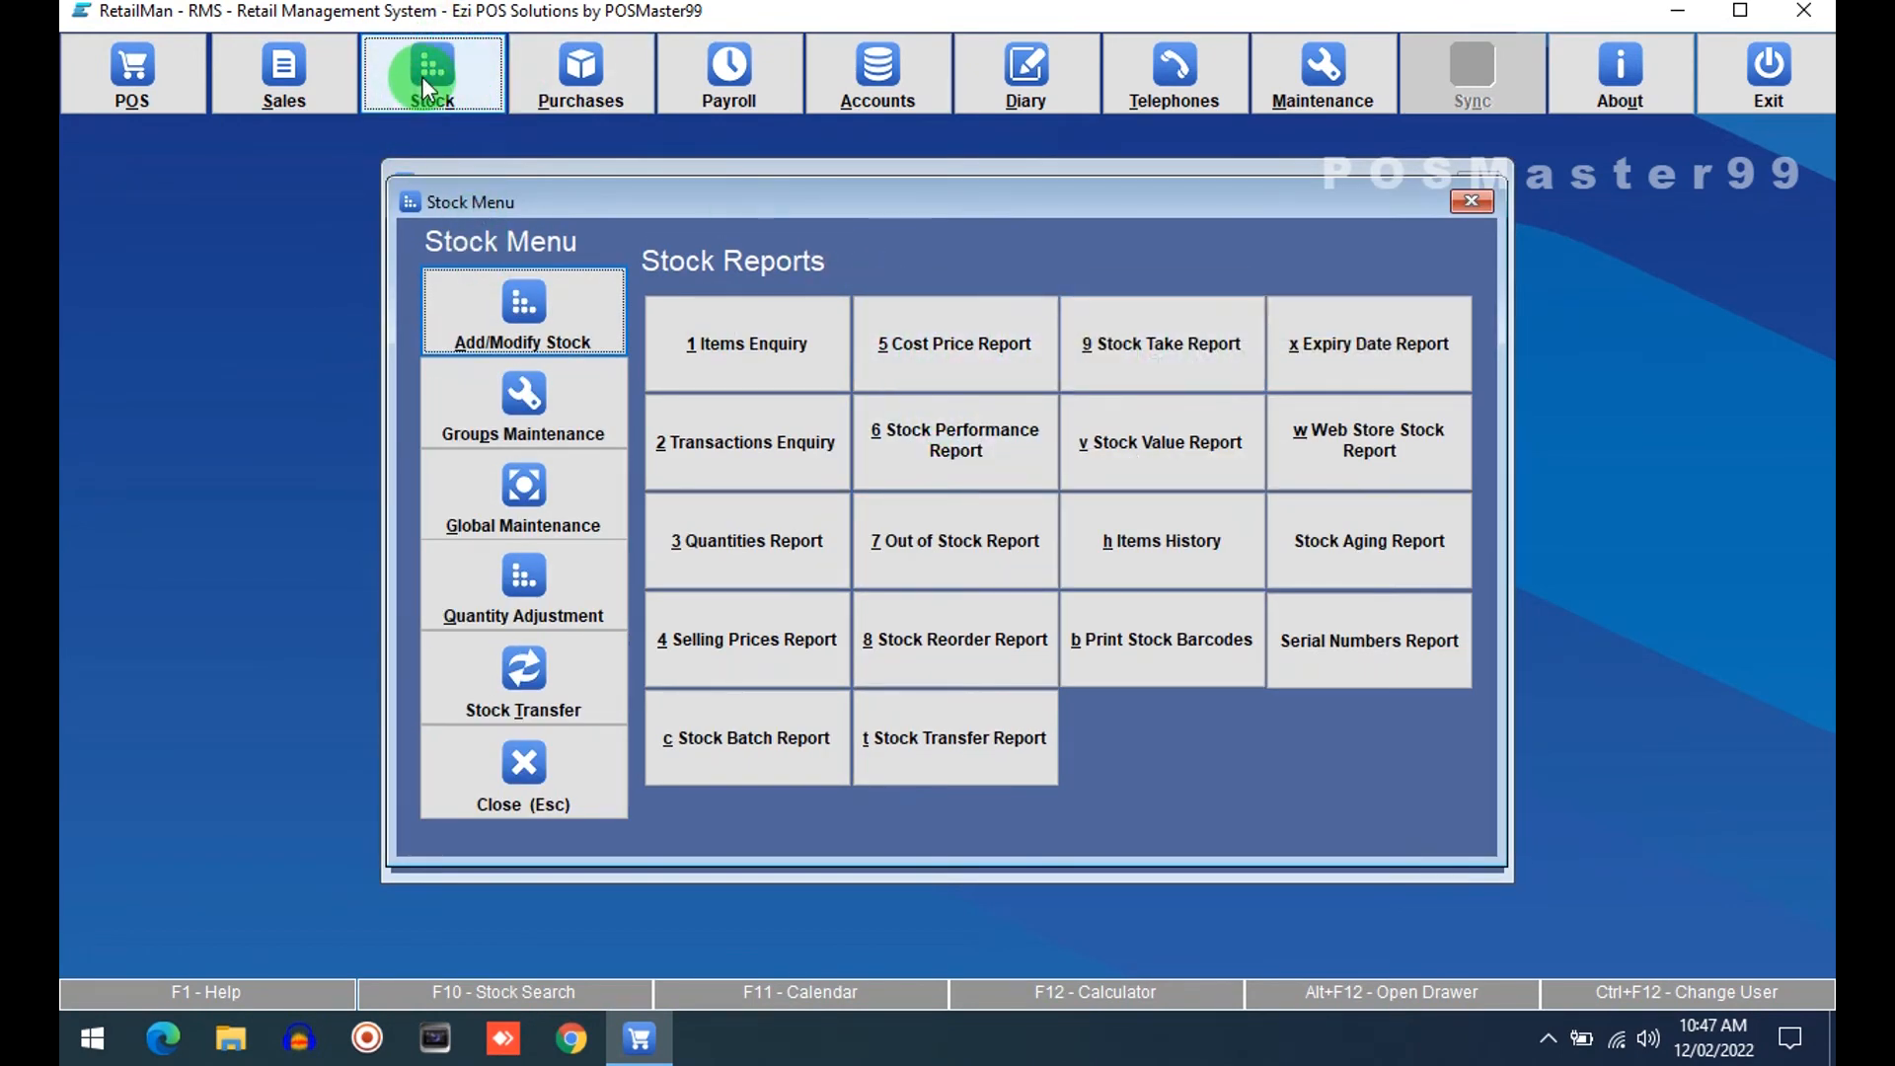
click(1406, 341)
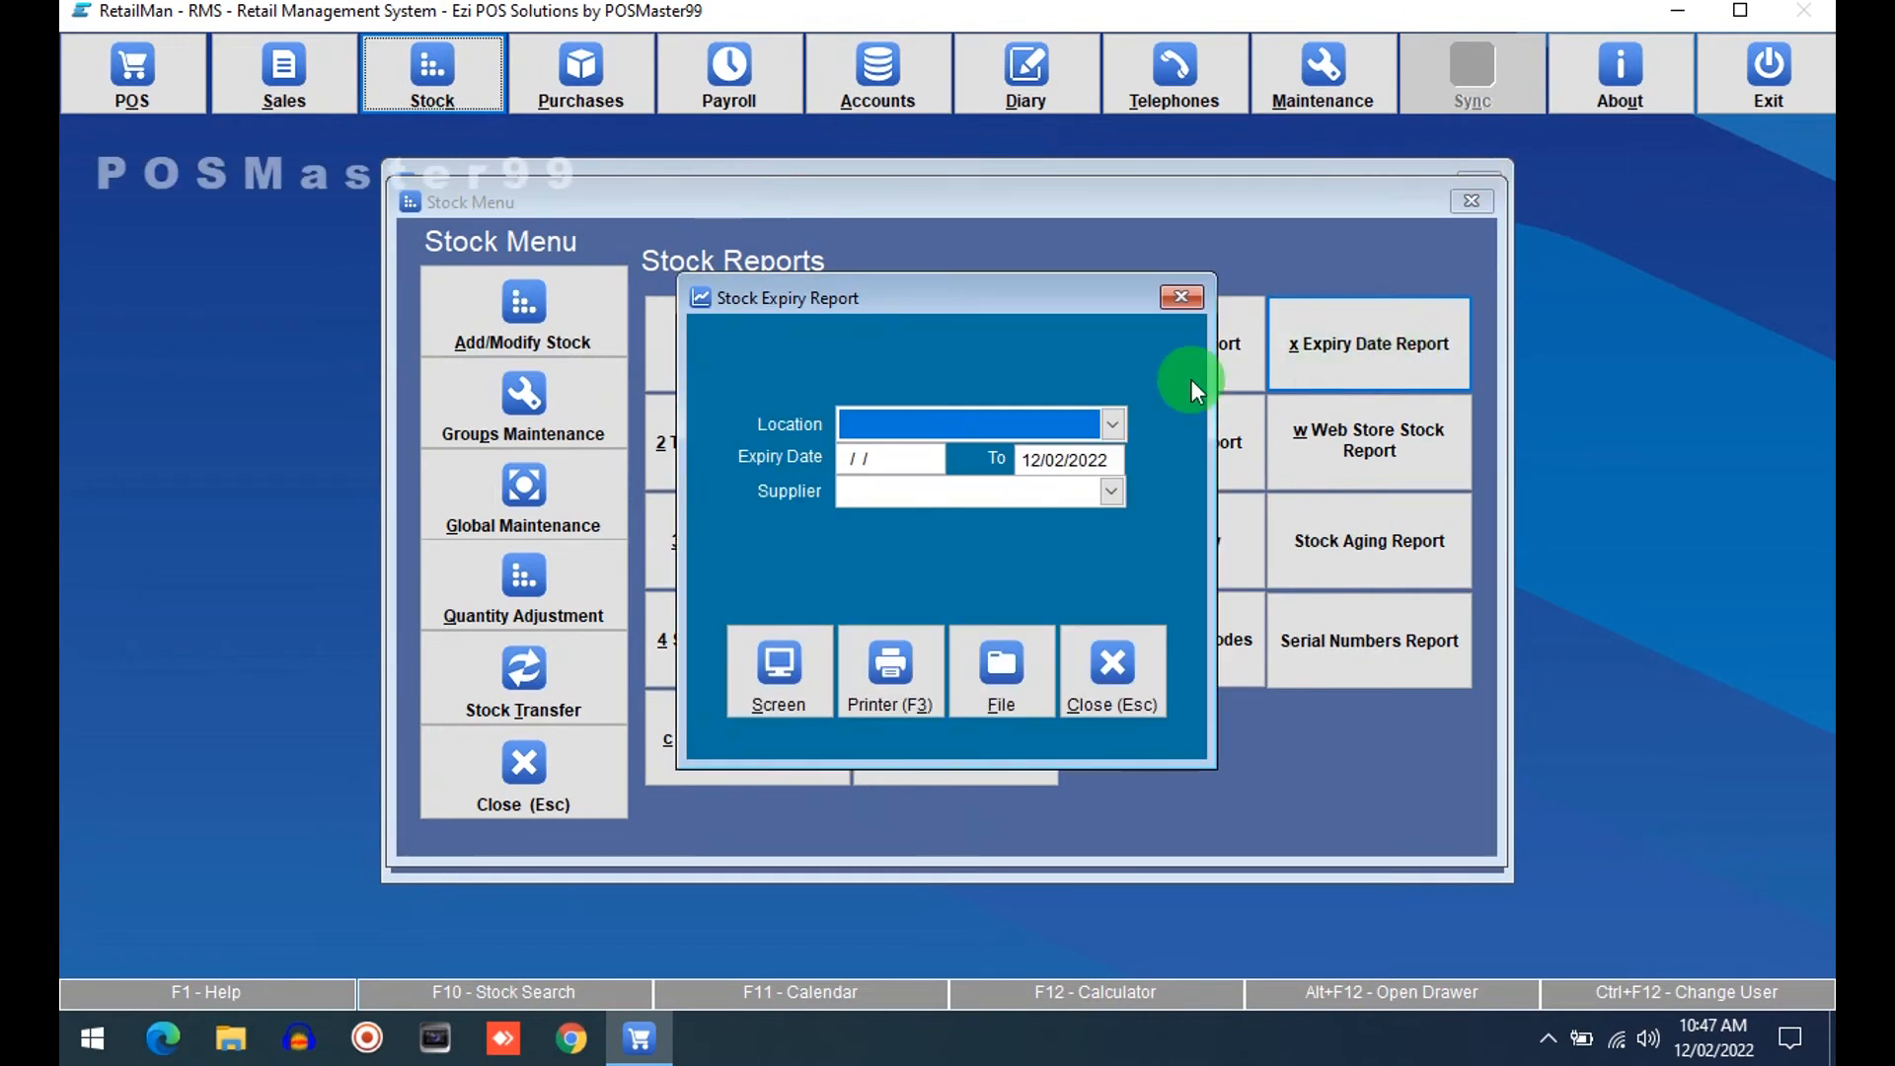
click(1112, 455)
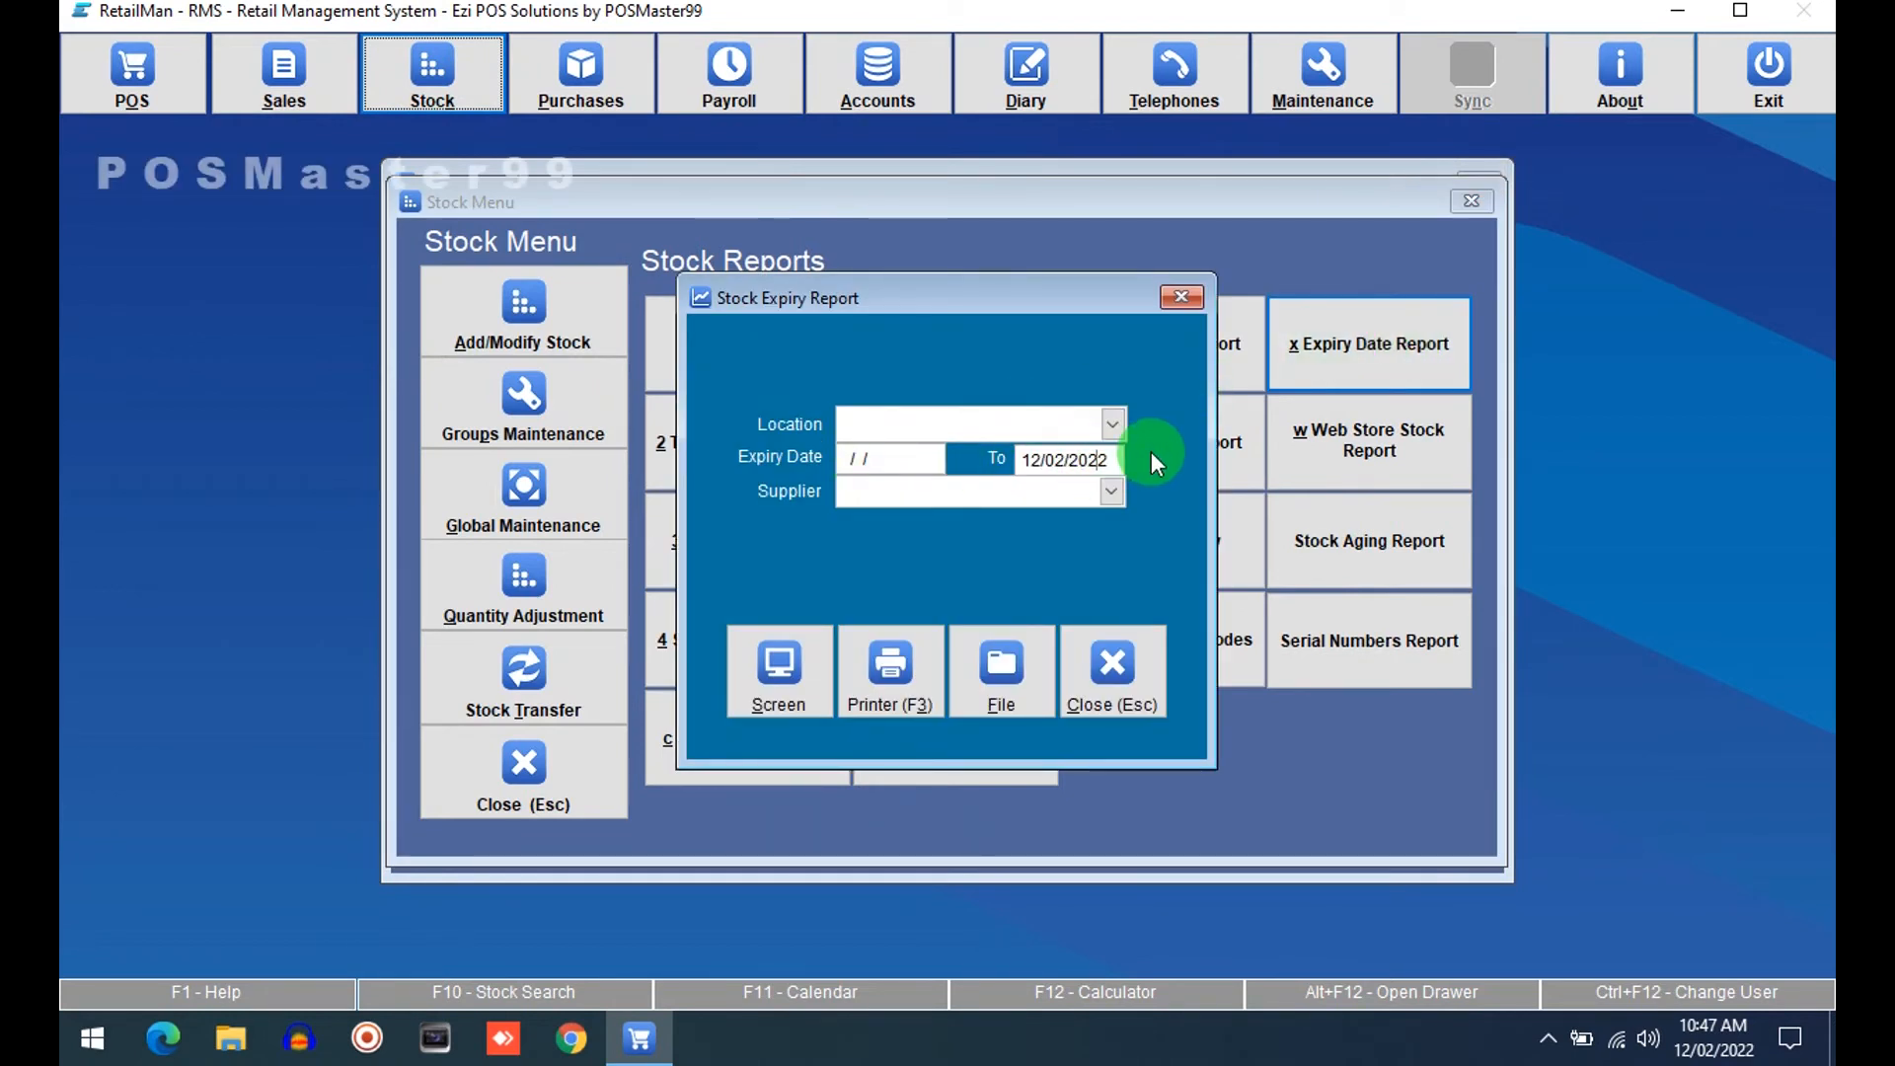
text(4)
click(1115, 459)
text(5)
click(756, 681)
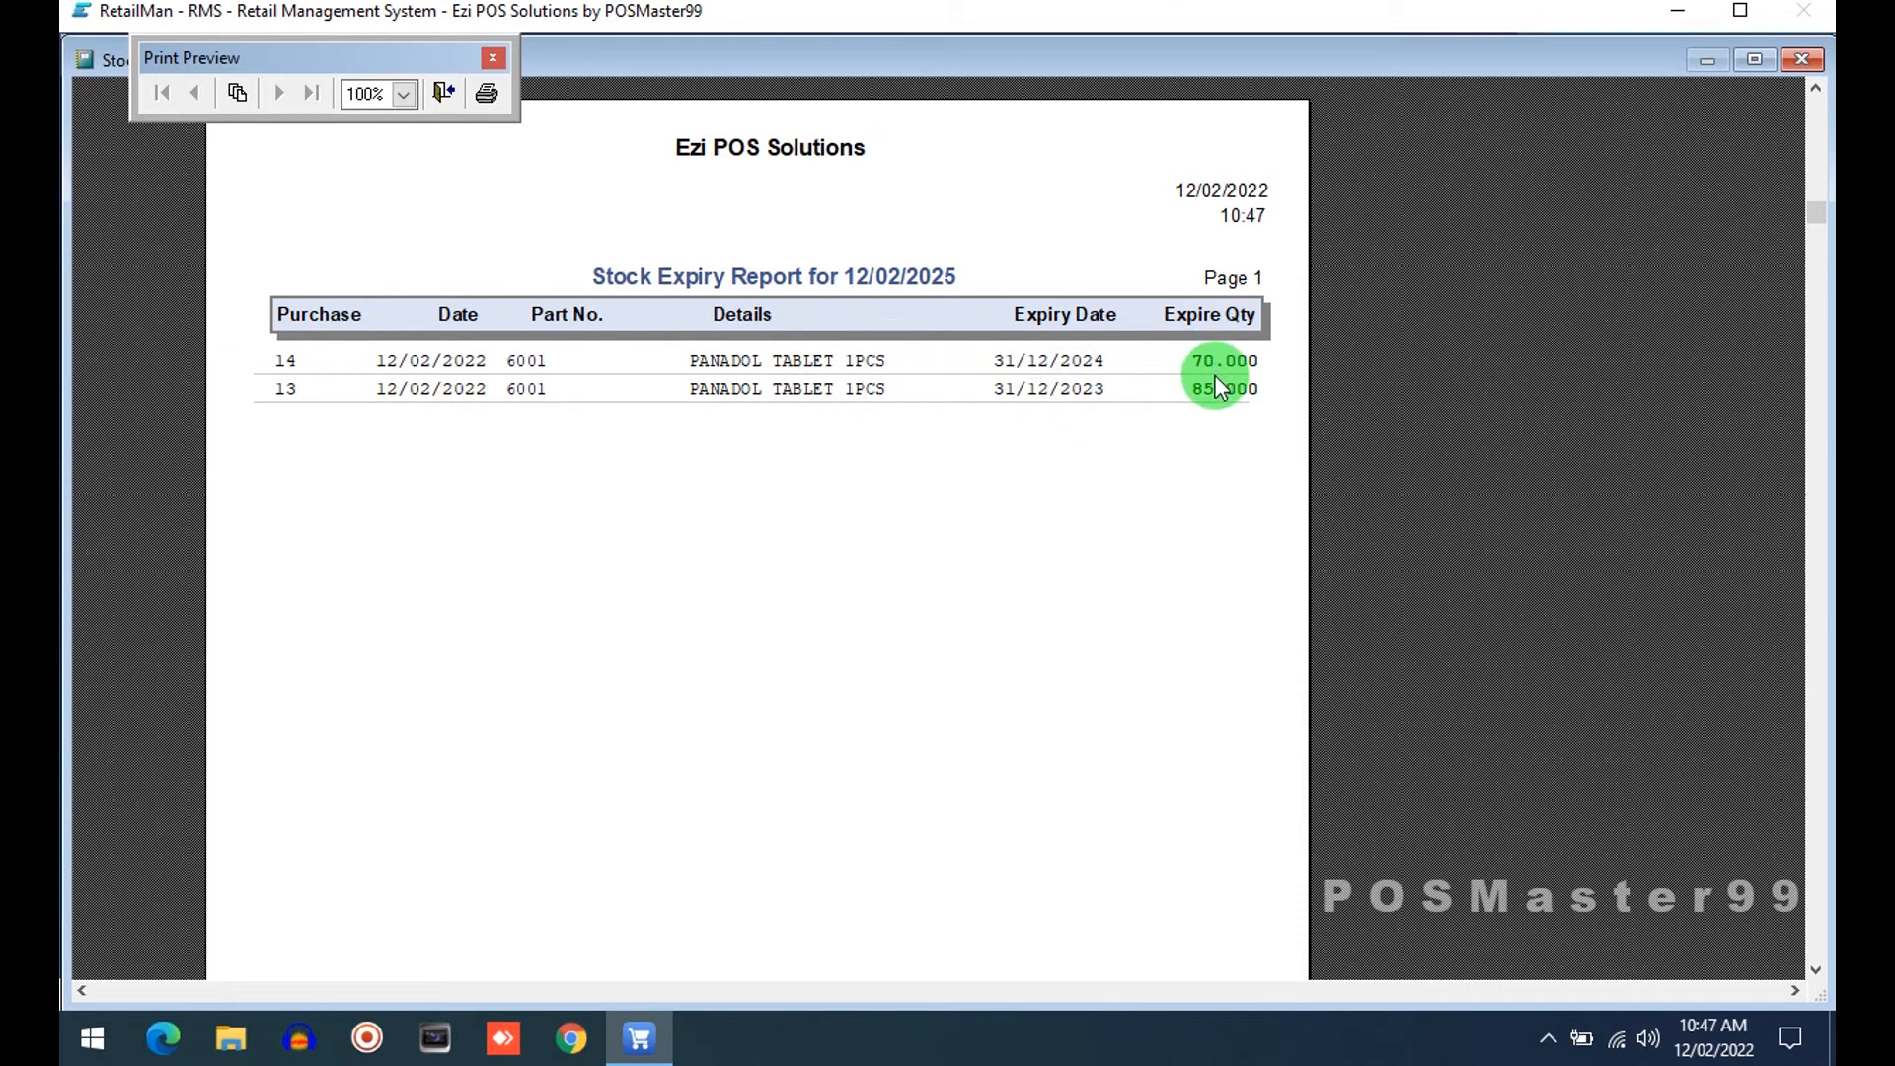
click(452, 95)
Preview the Stock Batch Report on screen with the Summary report type, and close it.
click(766, 742)
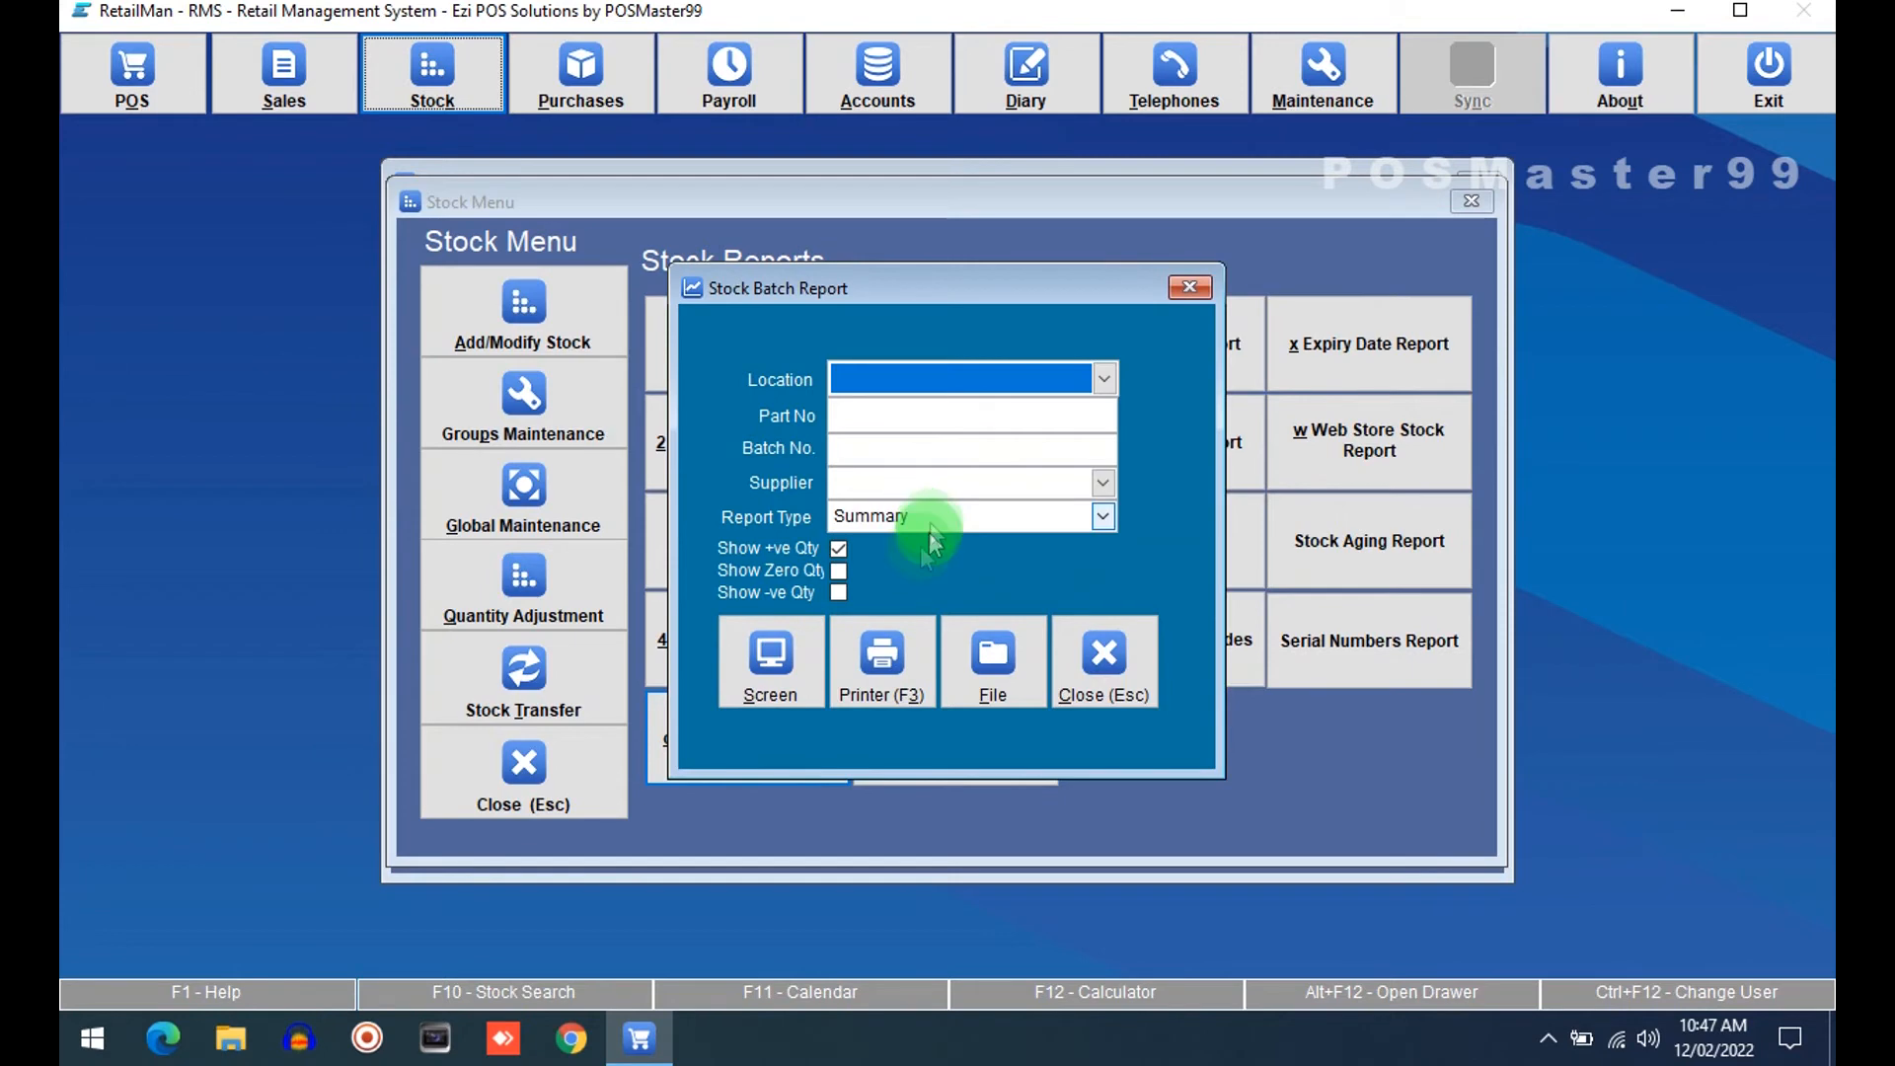
click(796, 663)
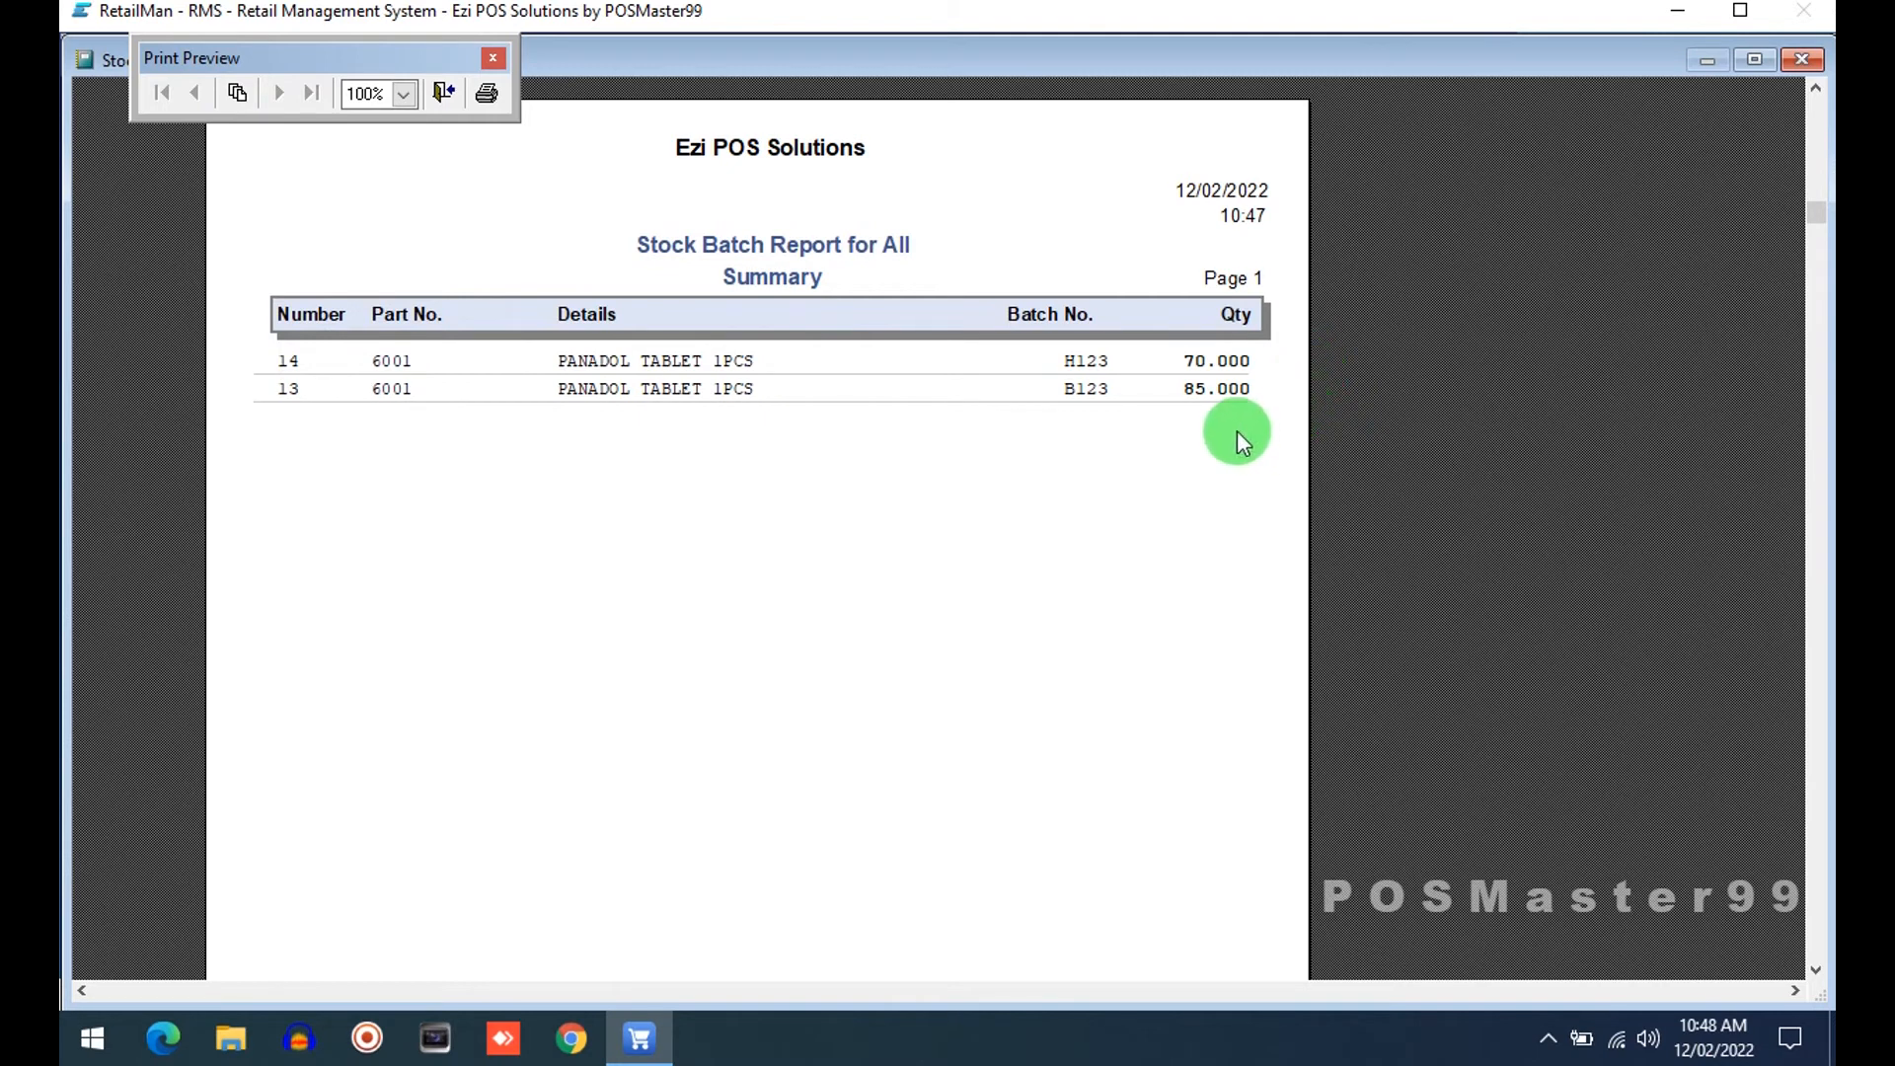
click(449, 93)
key(Escape)
Preview the Stock Batch Report on screen with the report type set to Detailed, and close it.
click(783, 738)
click(967, 517)
click(938, 571)
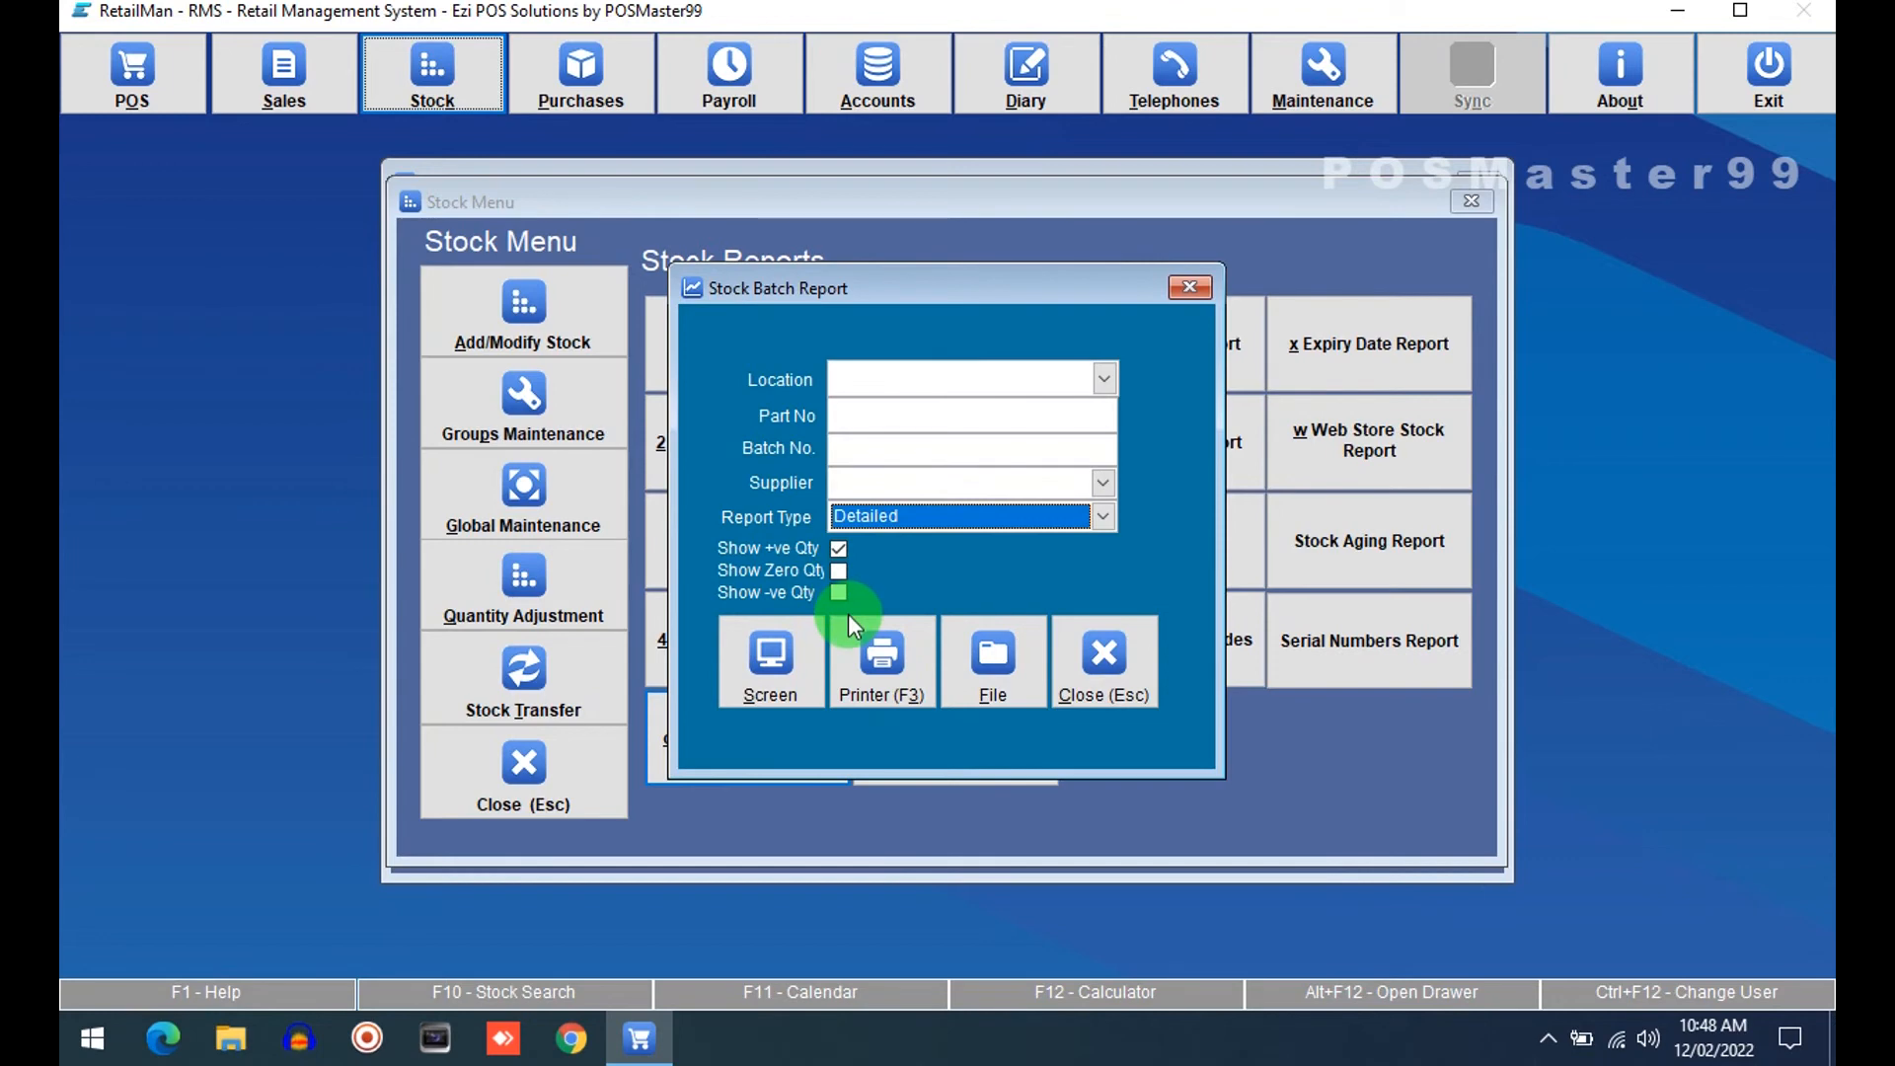
click(768, 681)
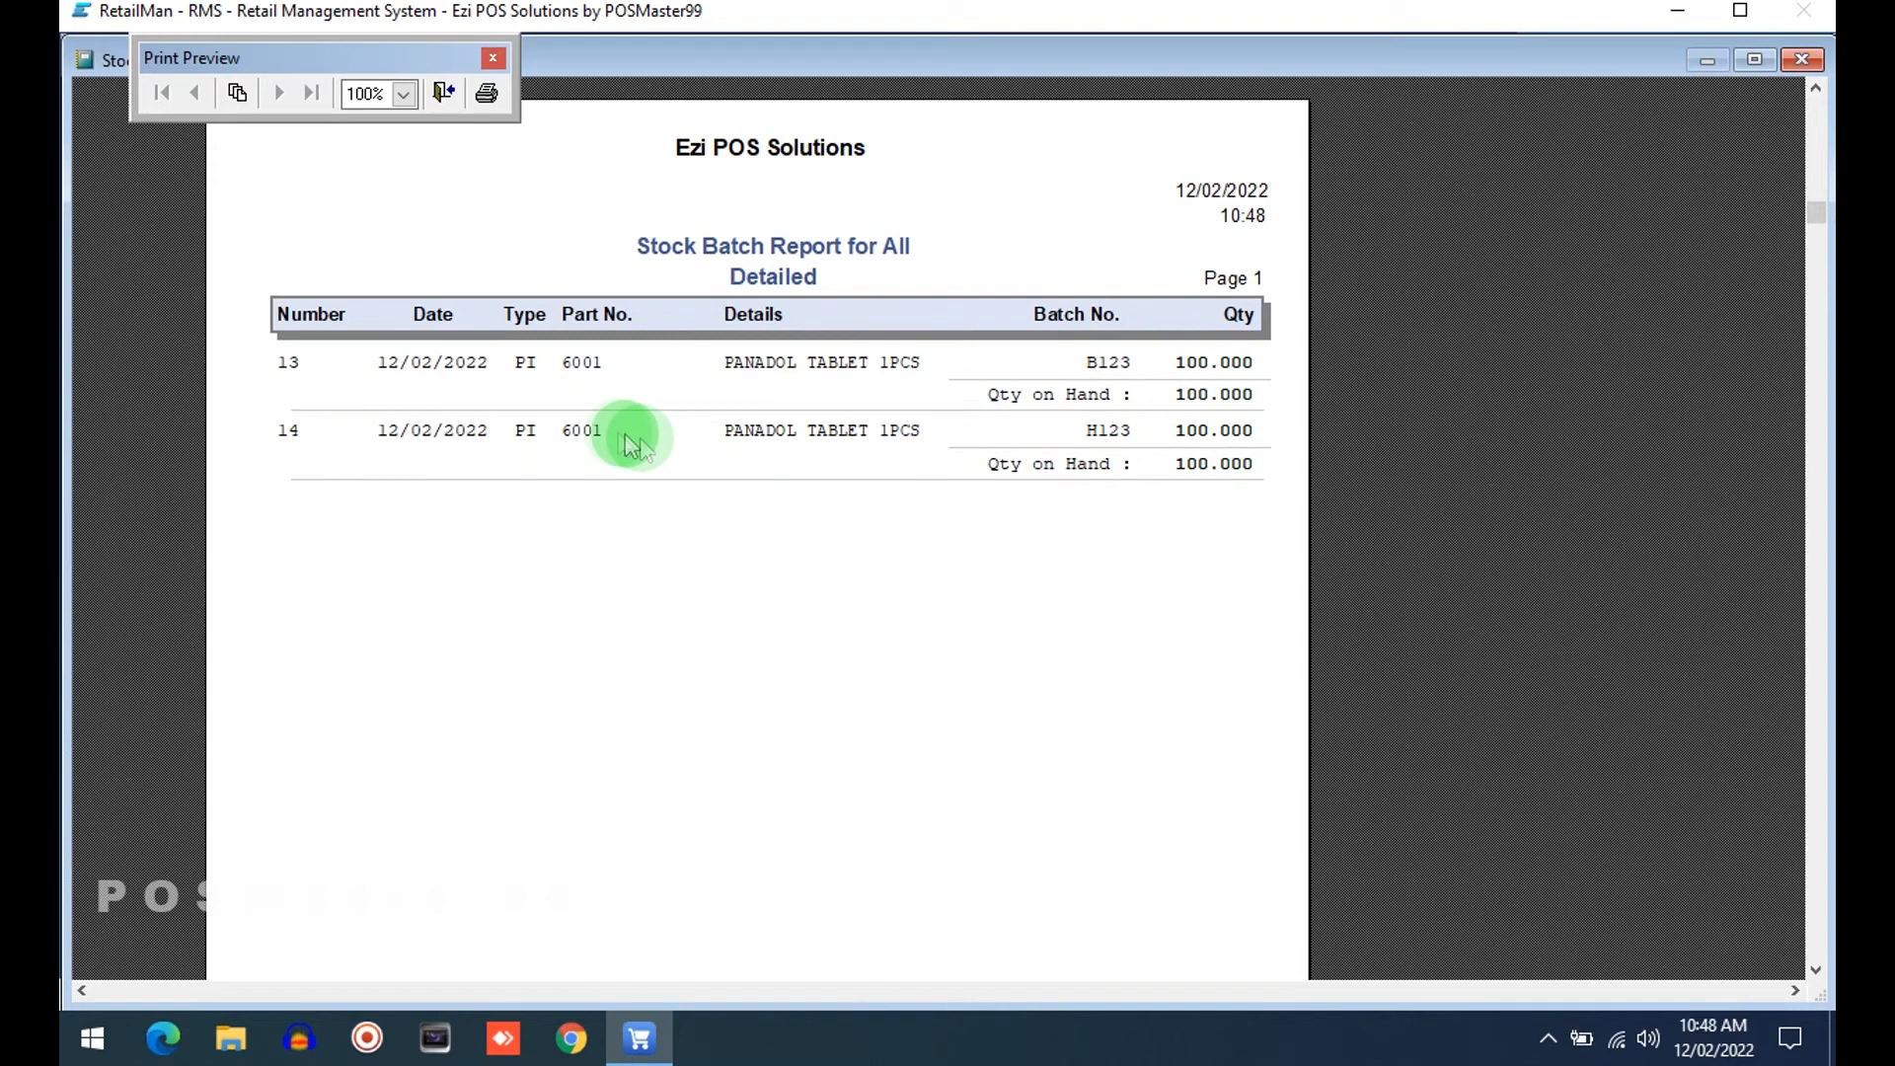
click(444, 94)
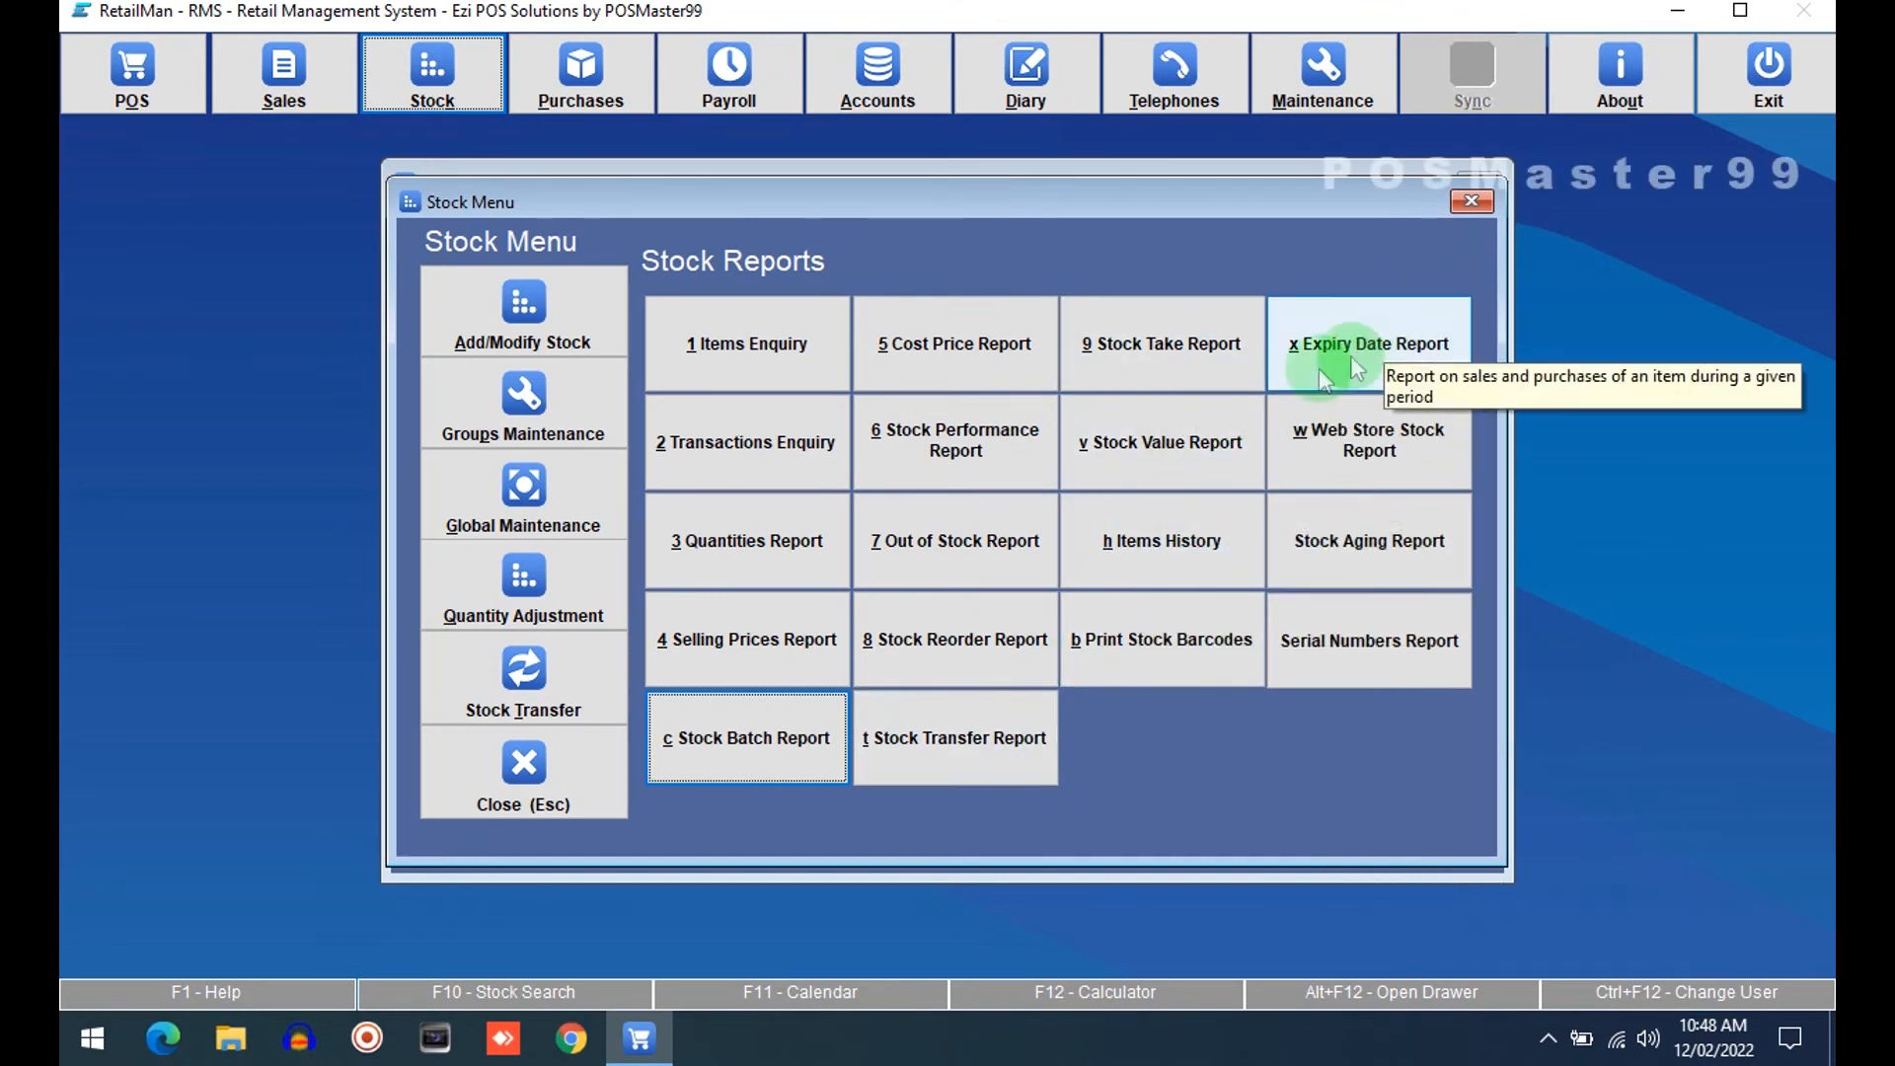
Start a new stock card and enable Track Expiry Date on it.
click(502, 785)
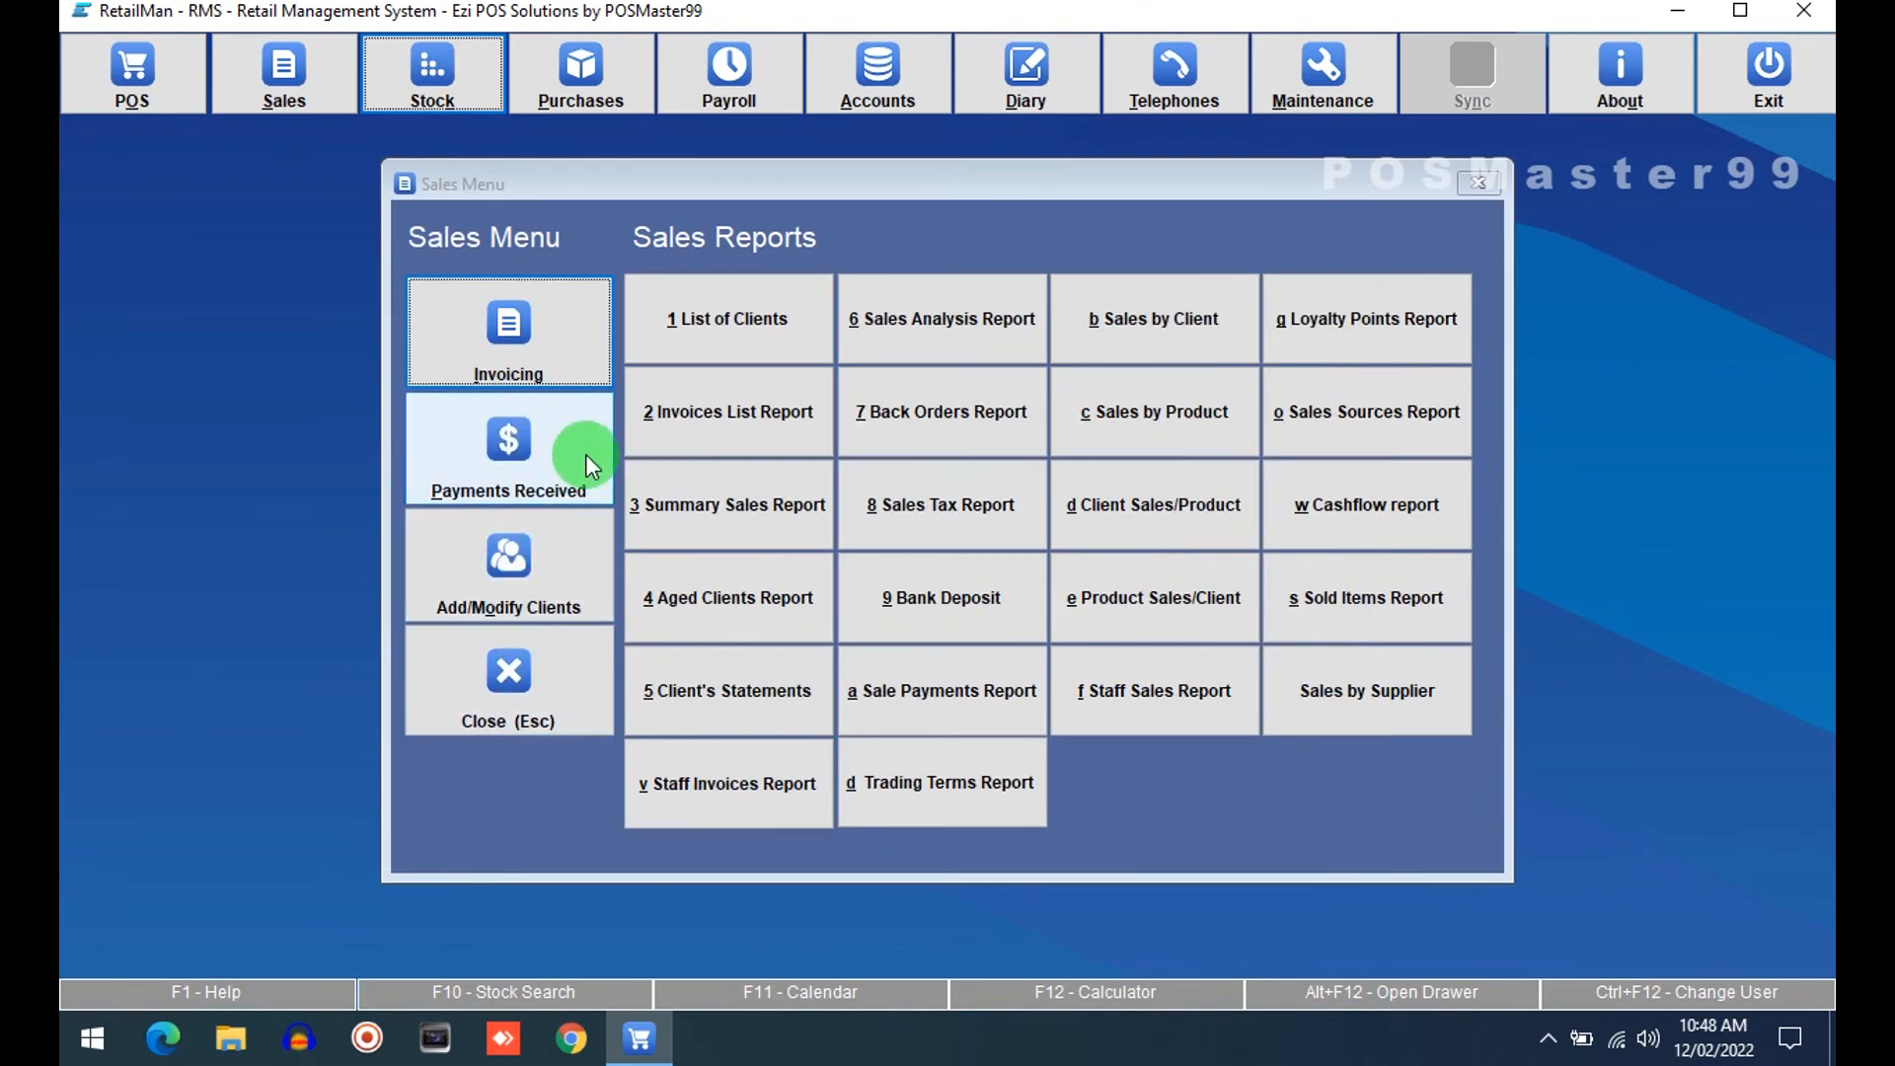
click(511, 679)
click(434, 79)
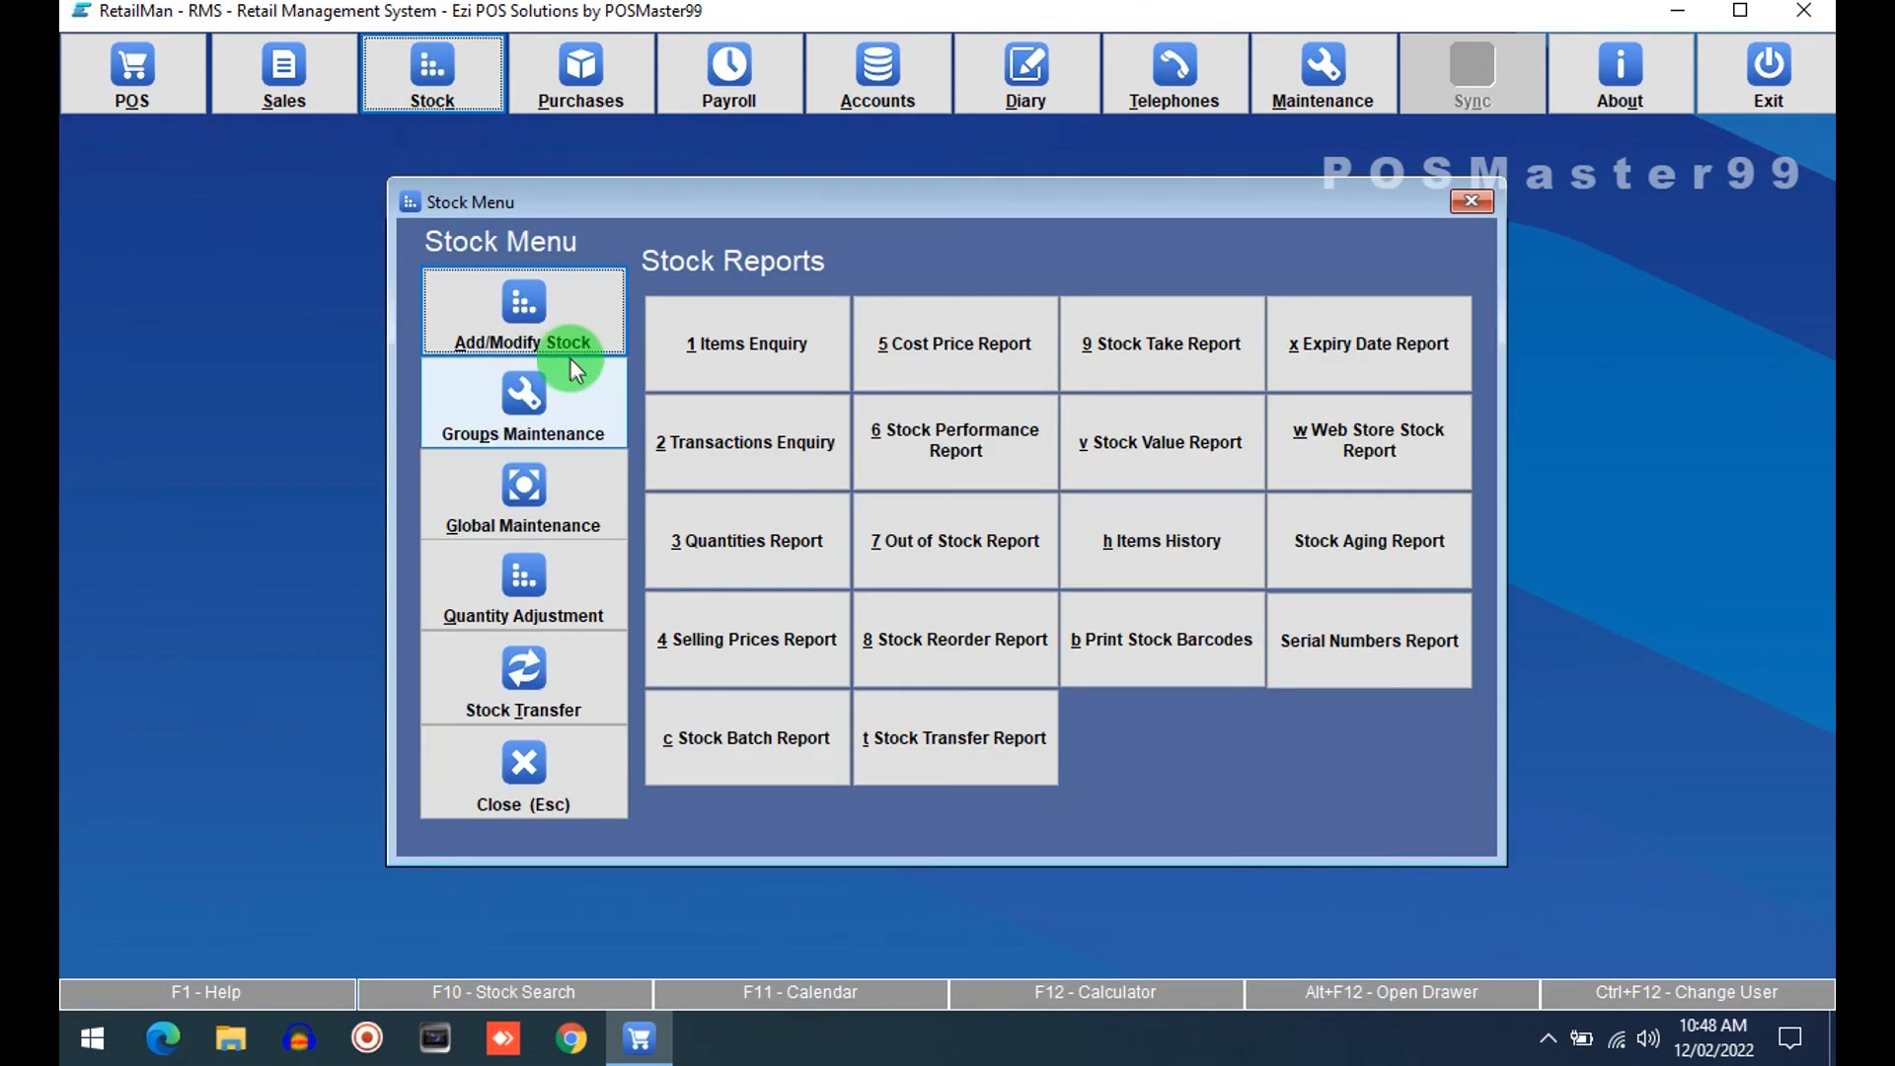
click(571, 359)
click(502, 839)
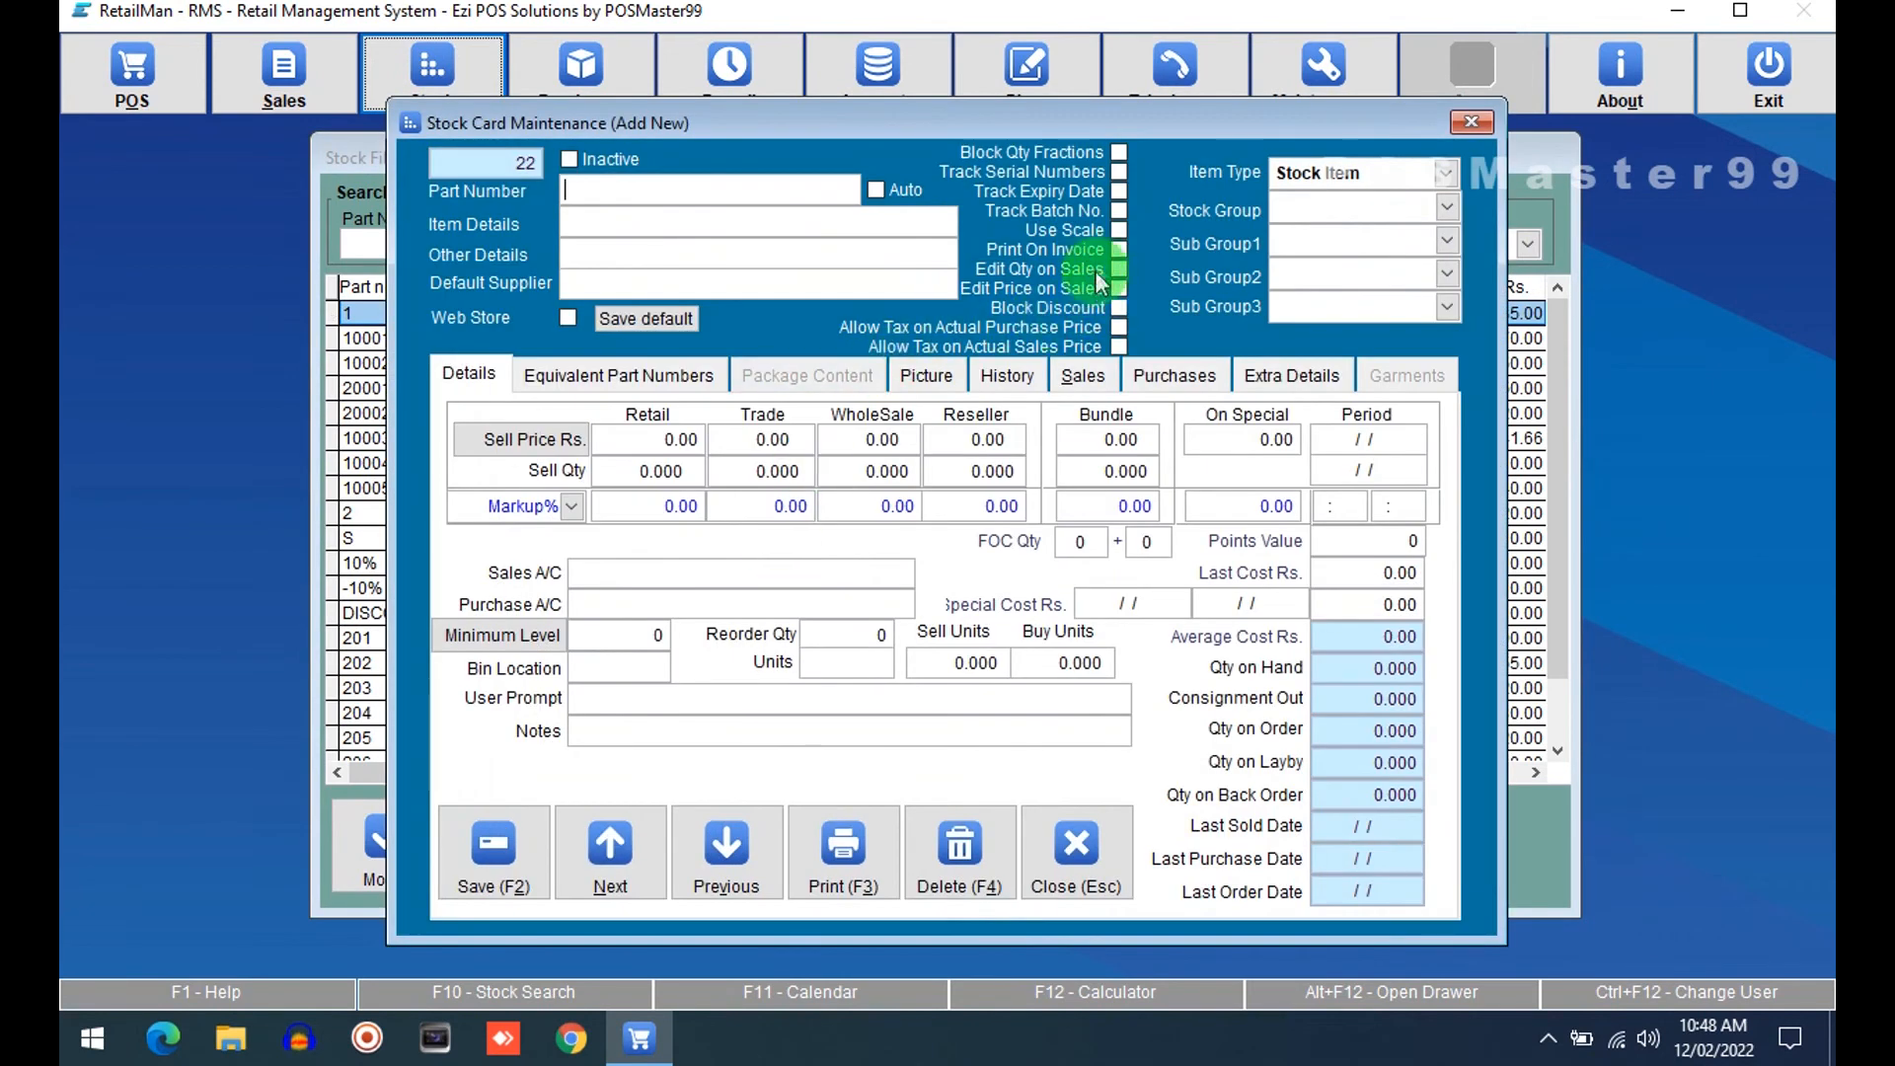
click(1119, 192)
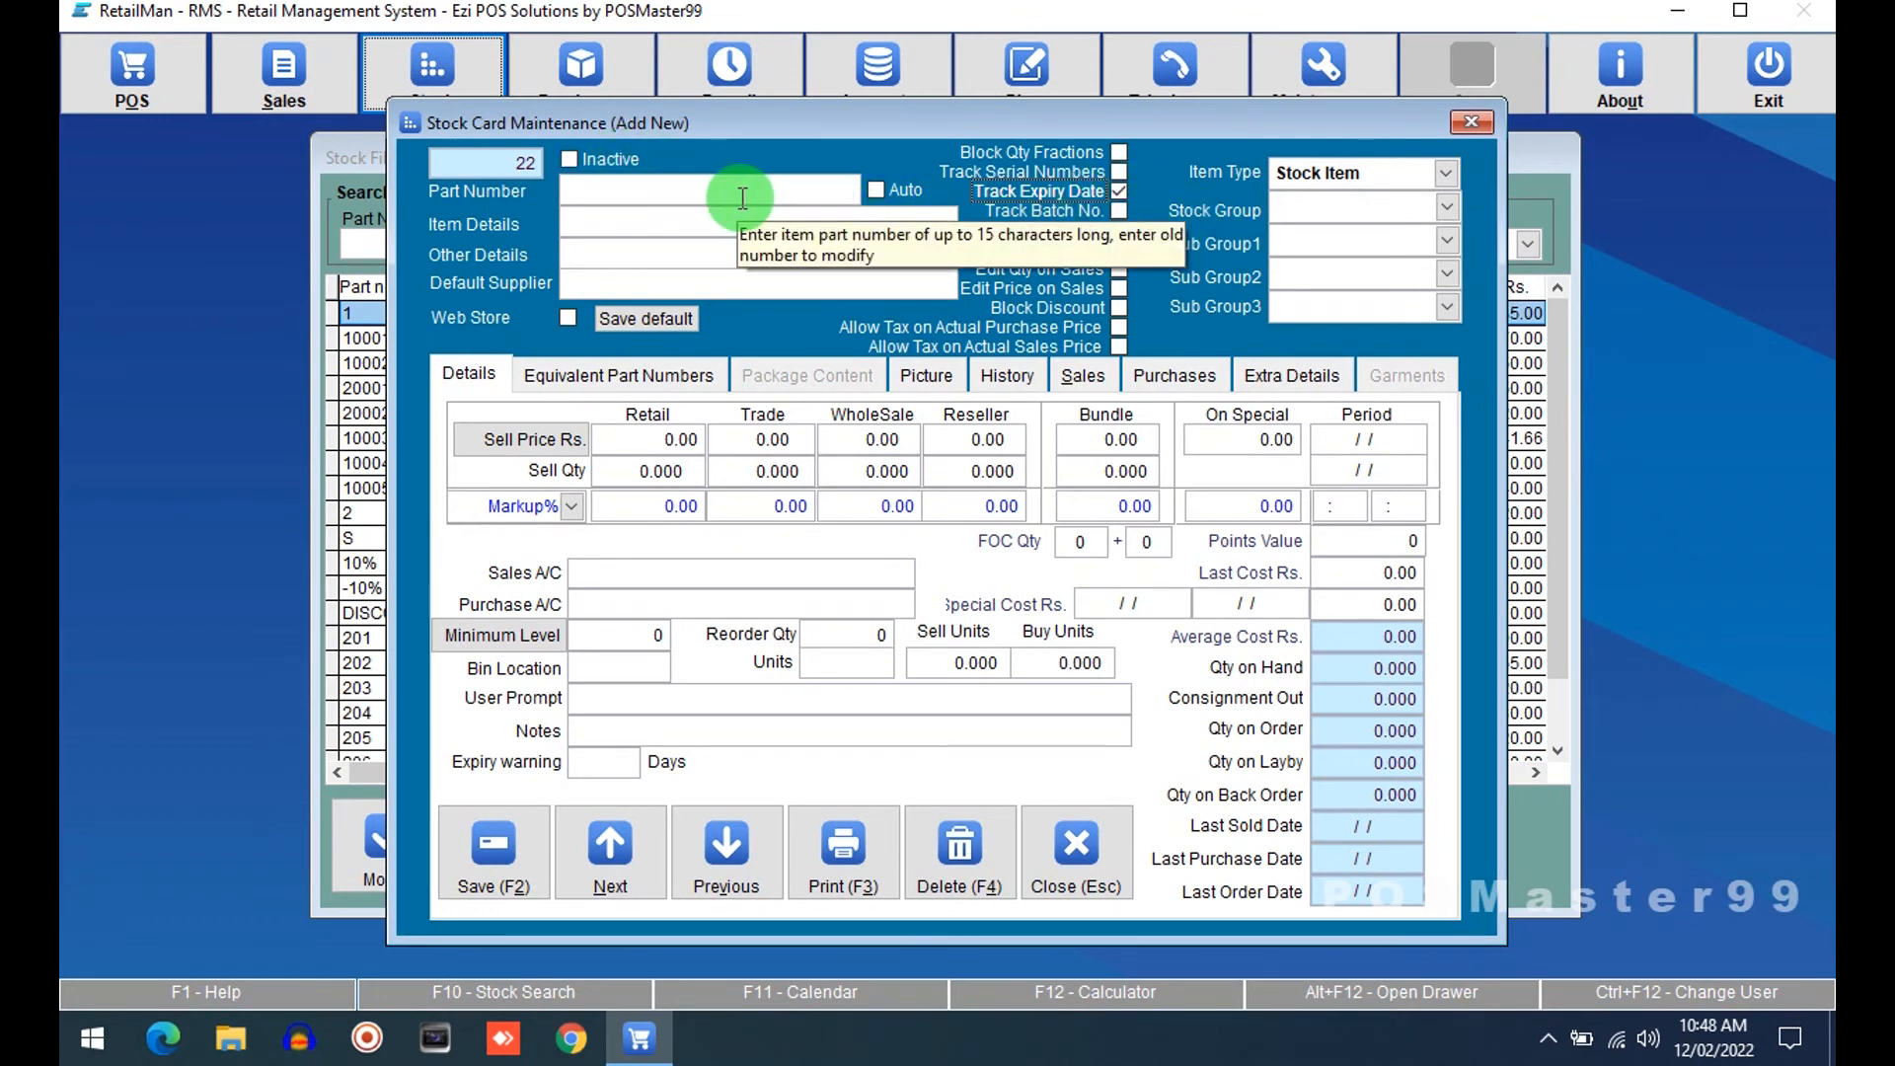
Switch the new stock card from Track Expiry Date to Track Batch No., and close it without saving.
click(1114, 191)
click(1118, 212)
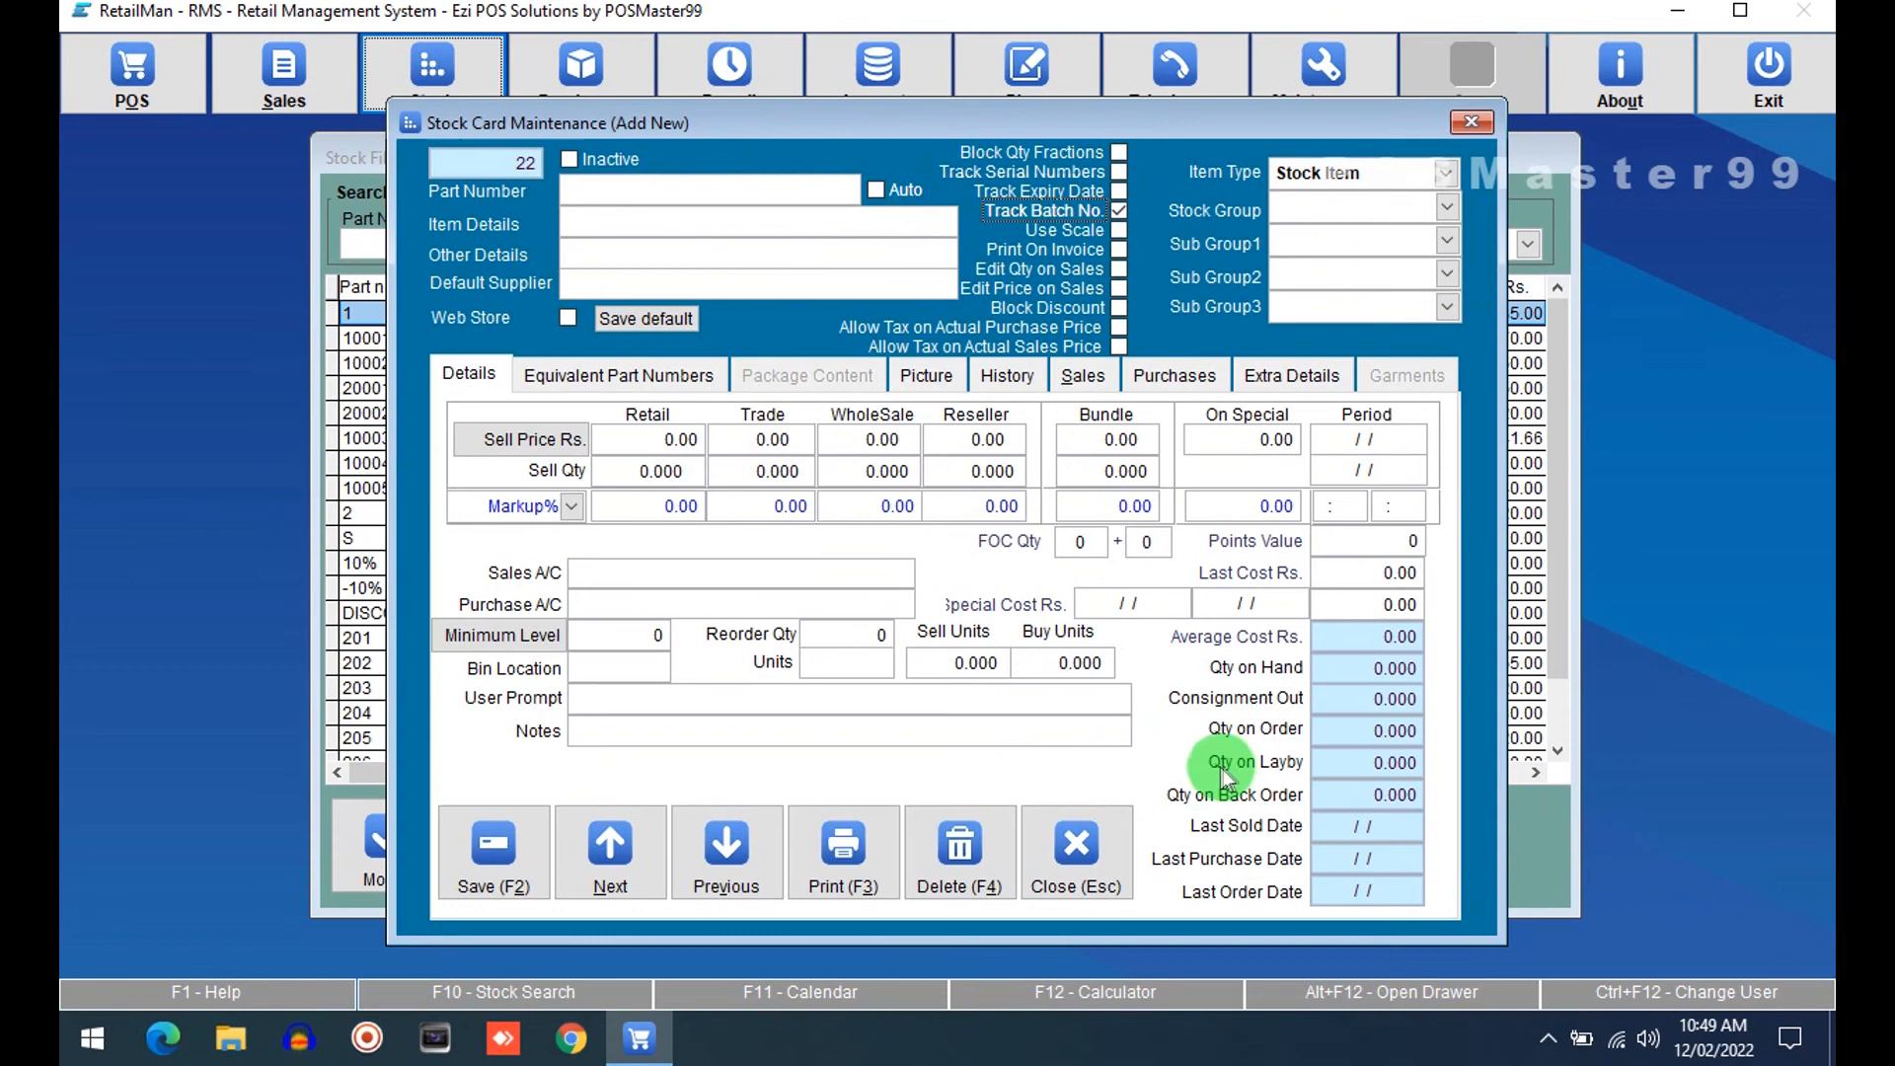
click(1076, 847)
click(1317, 841)
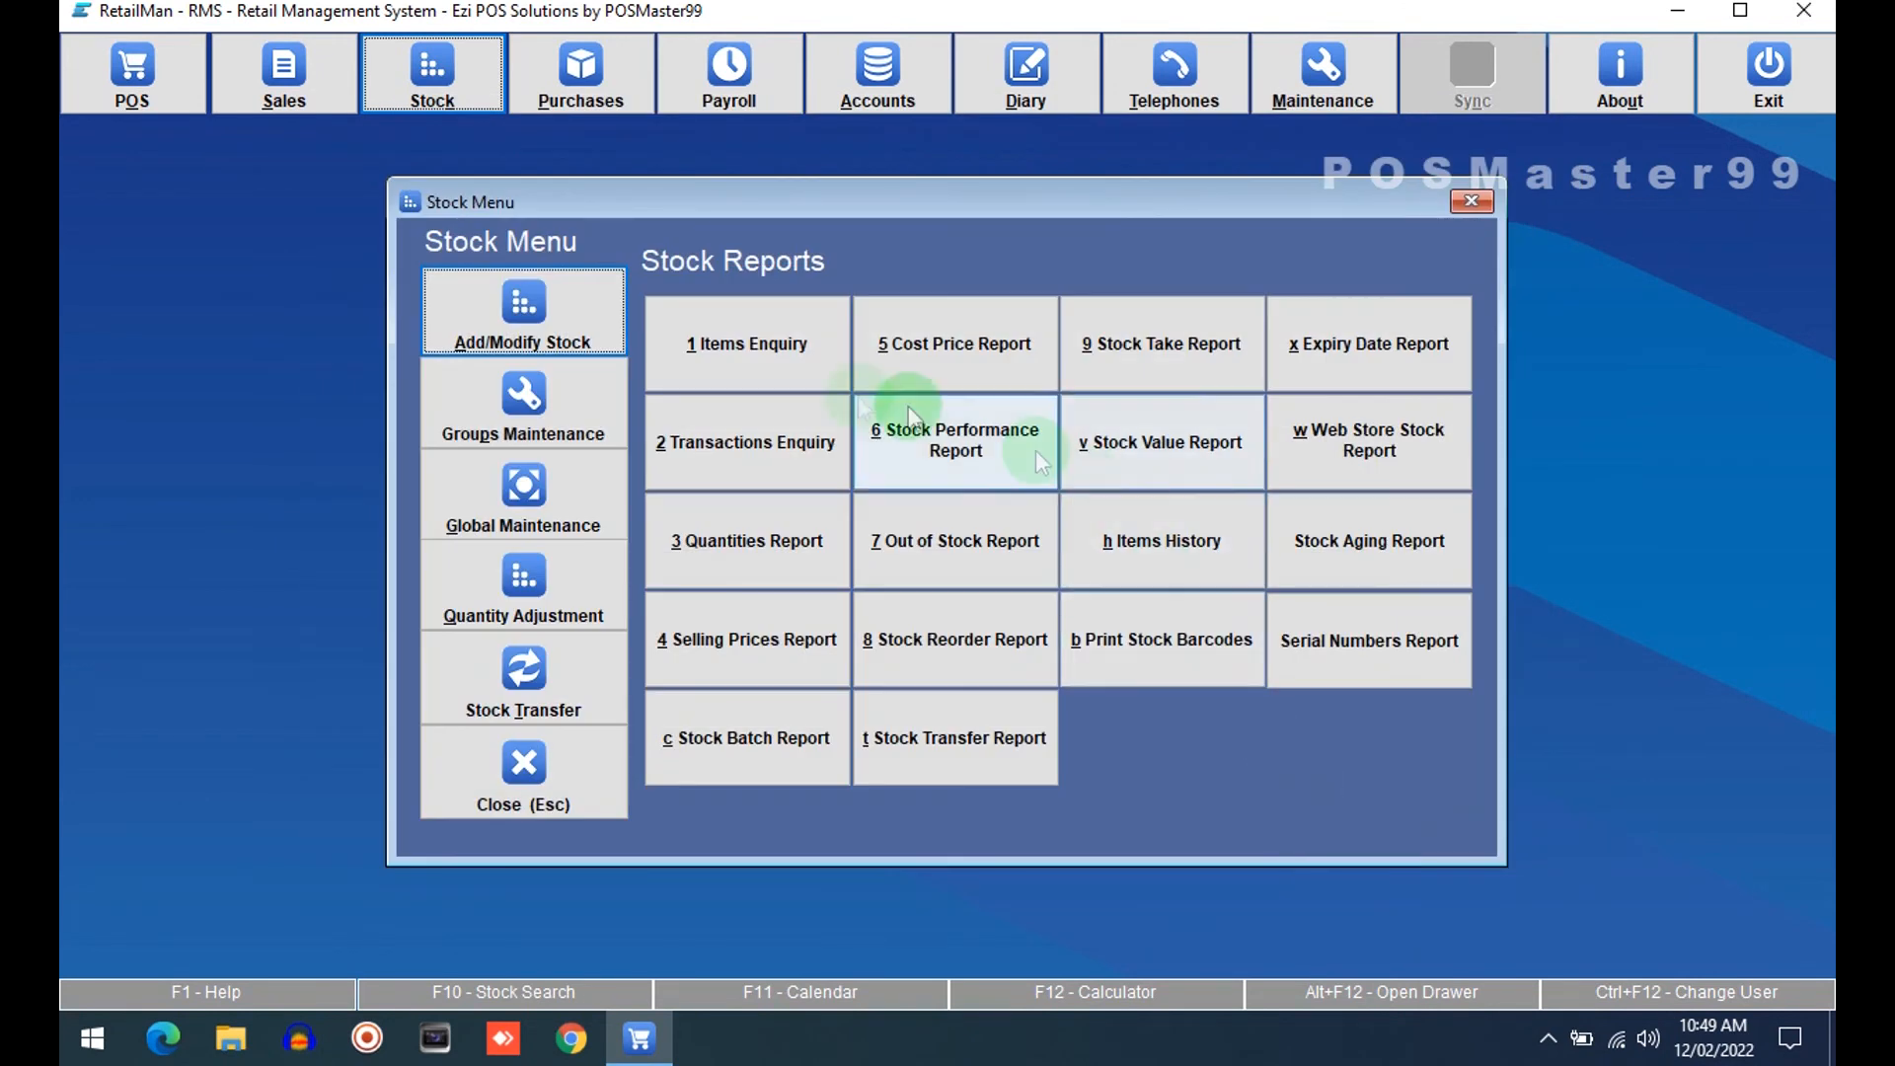
Disable the Expiry Date column for screen and printer in the system's purchase settings, and save the setup.
click(1328, 71)
click(654, 488)
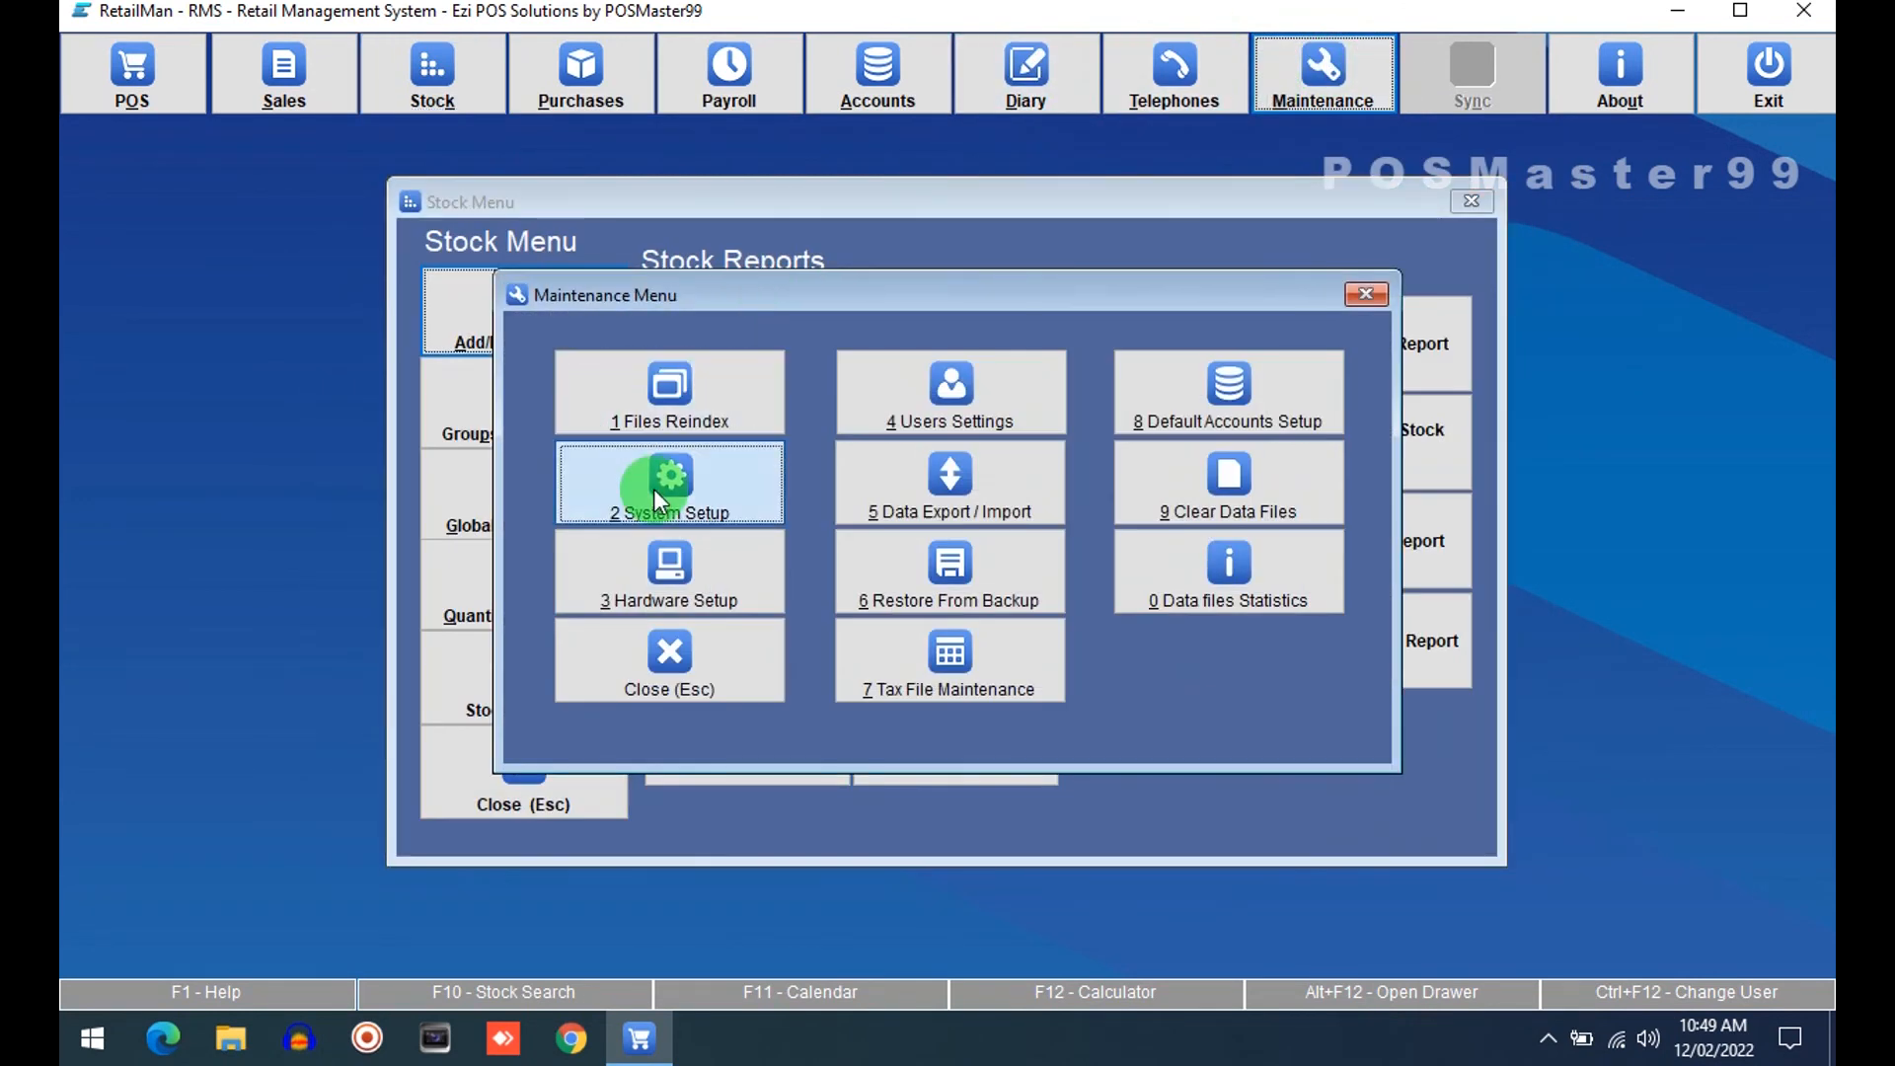
click(519, 205)
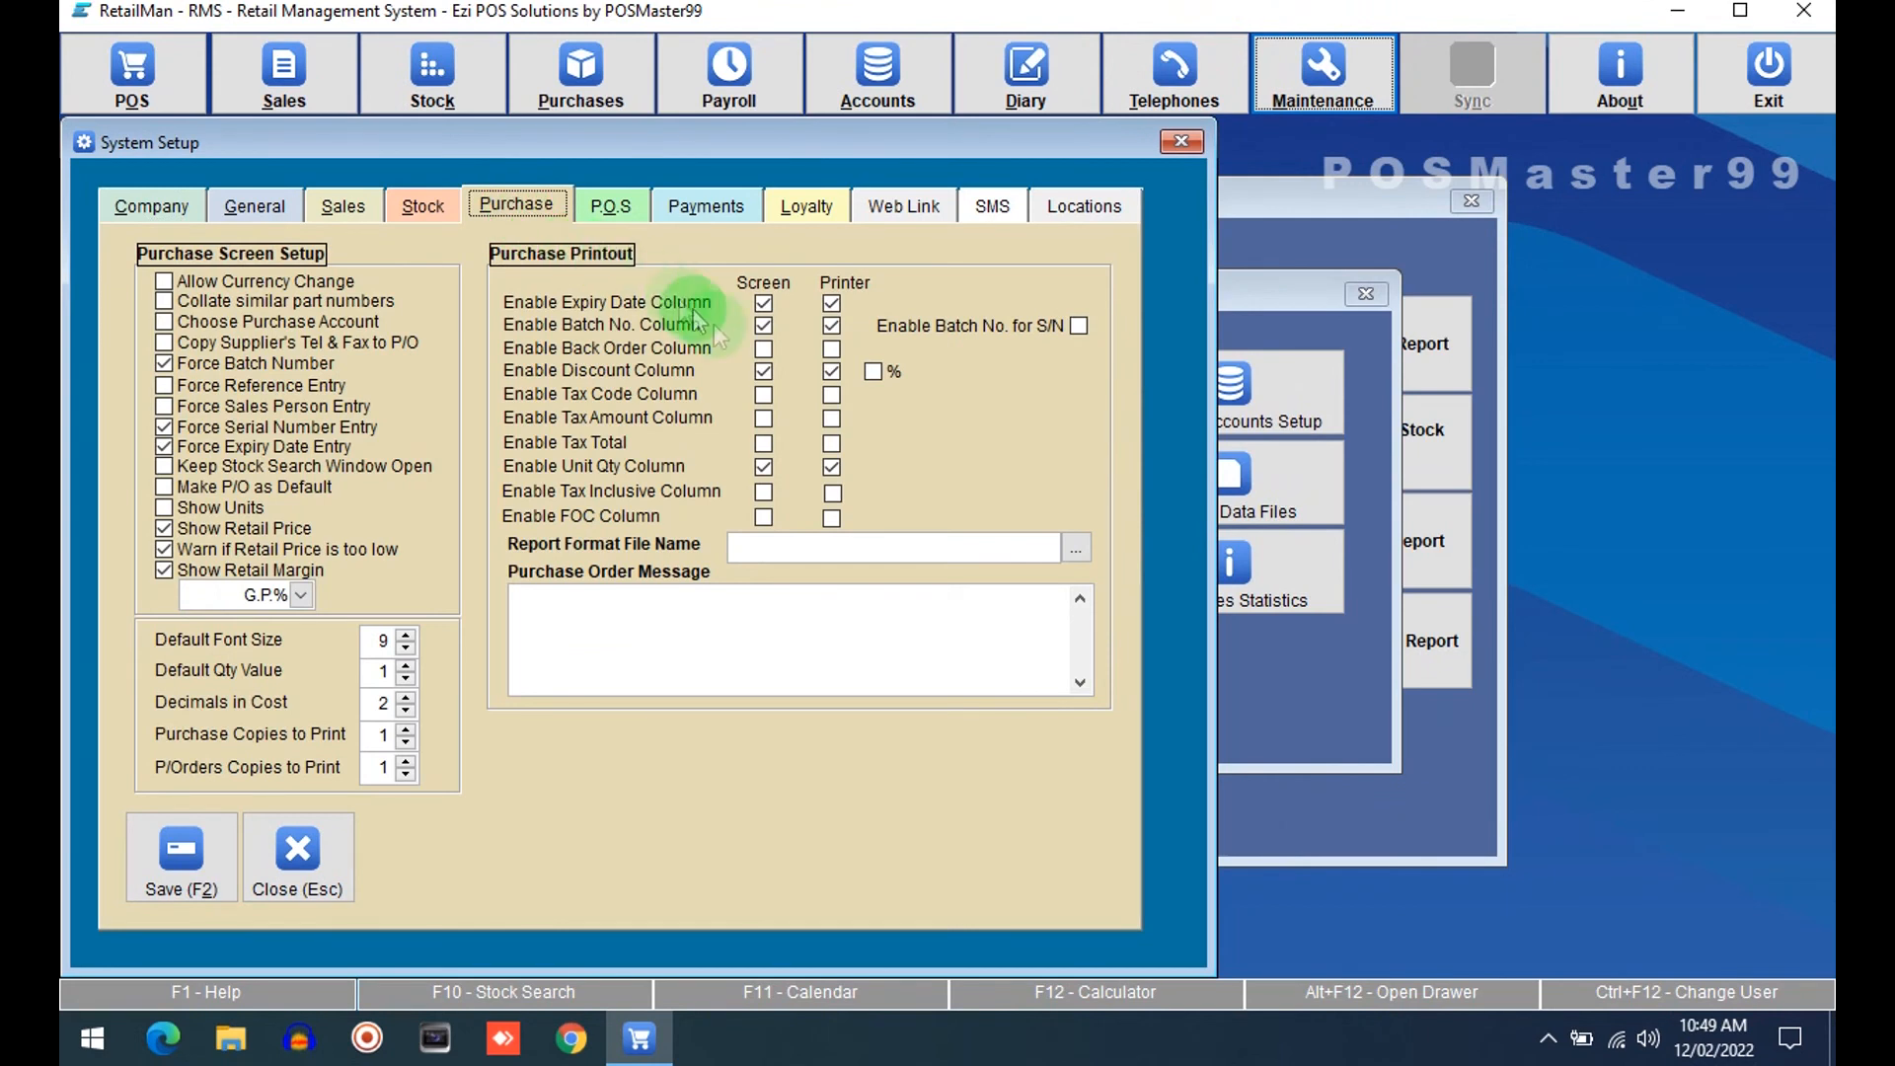
click(762, 305)
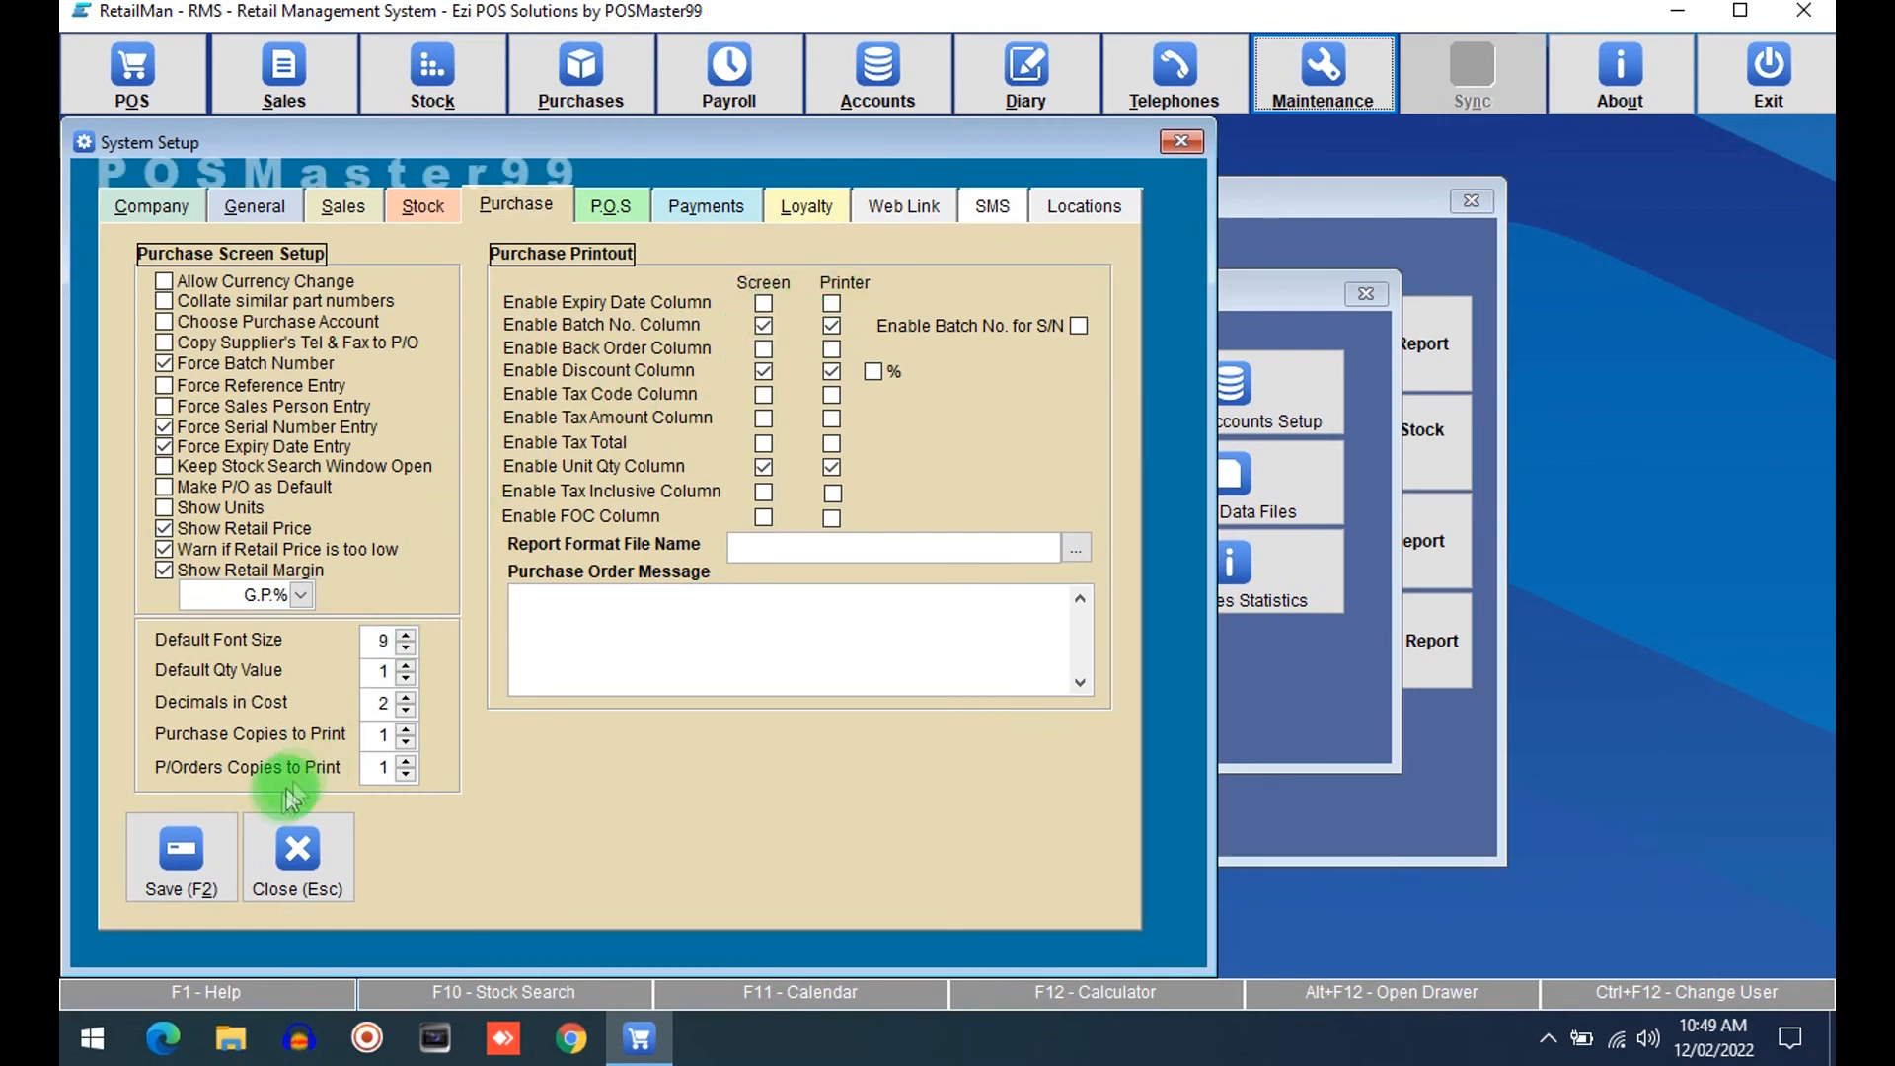
click(347, 210)
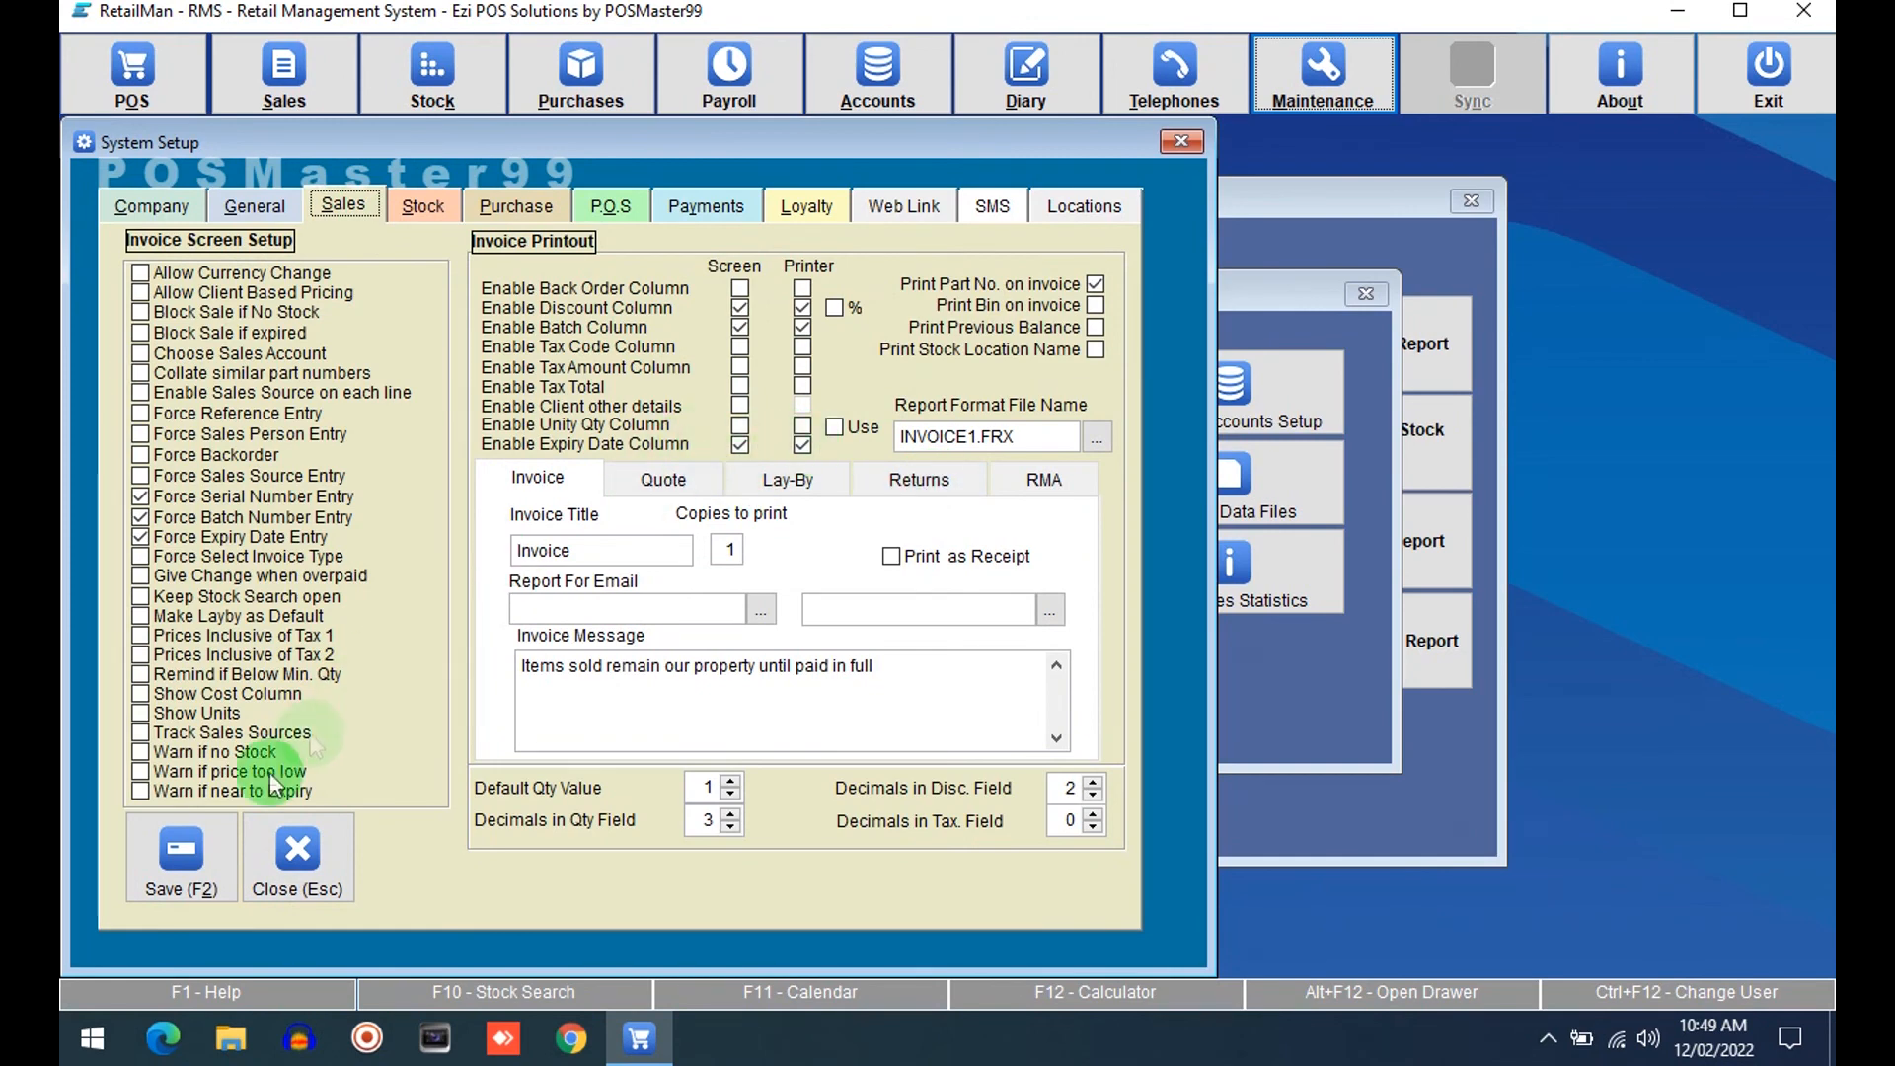
click(187, 858)
click(770, 697)
Open a blank purchase invoice to check its columns, and close it along with the remaining menus.
click(582, 67)
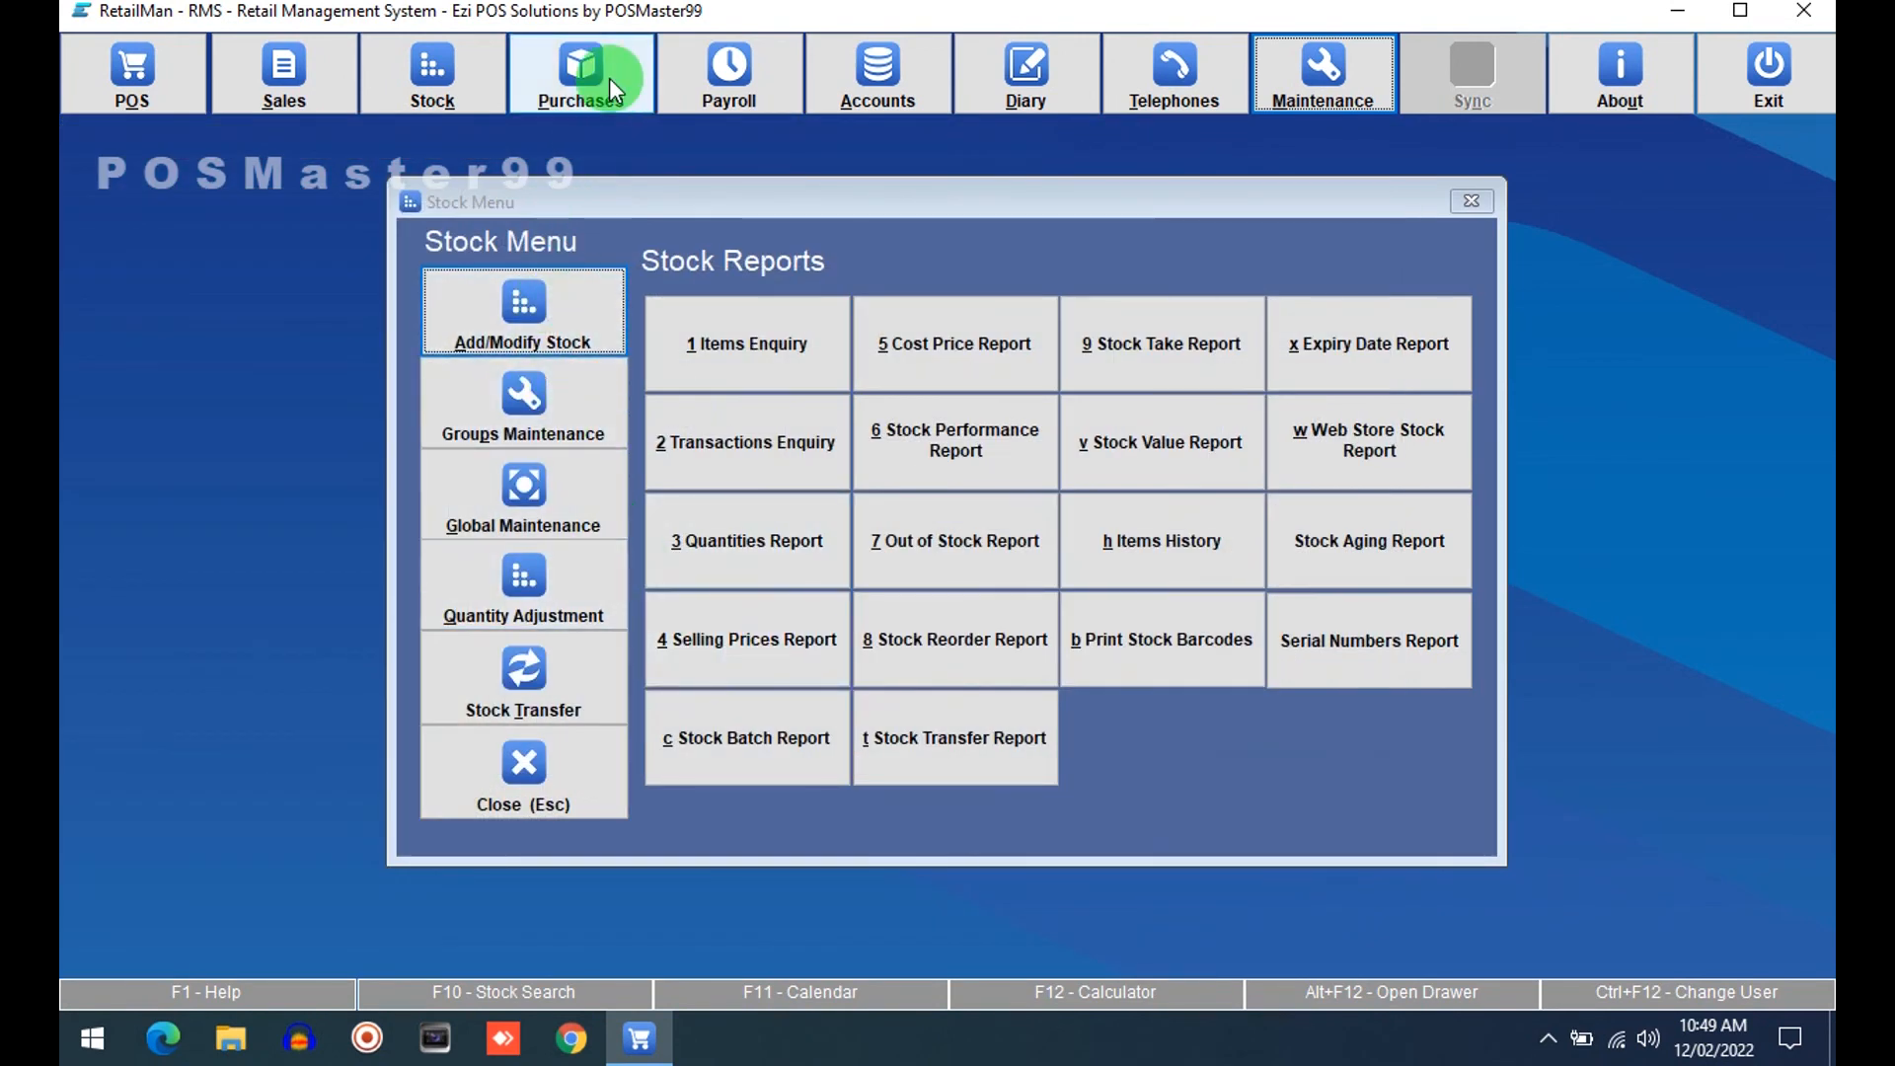
click(537, 324)
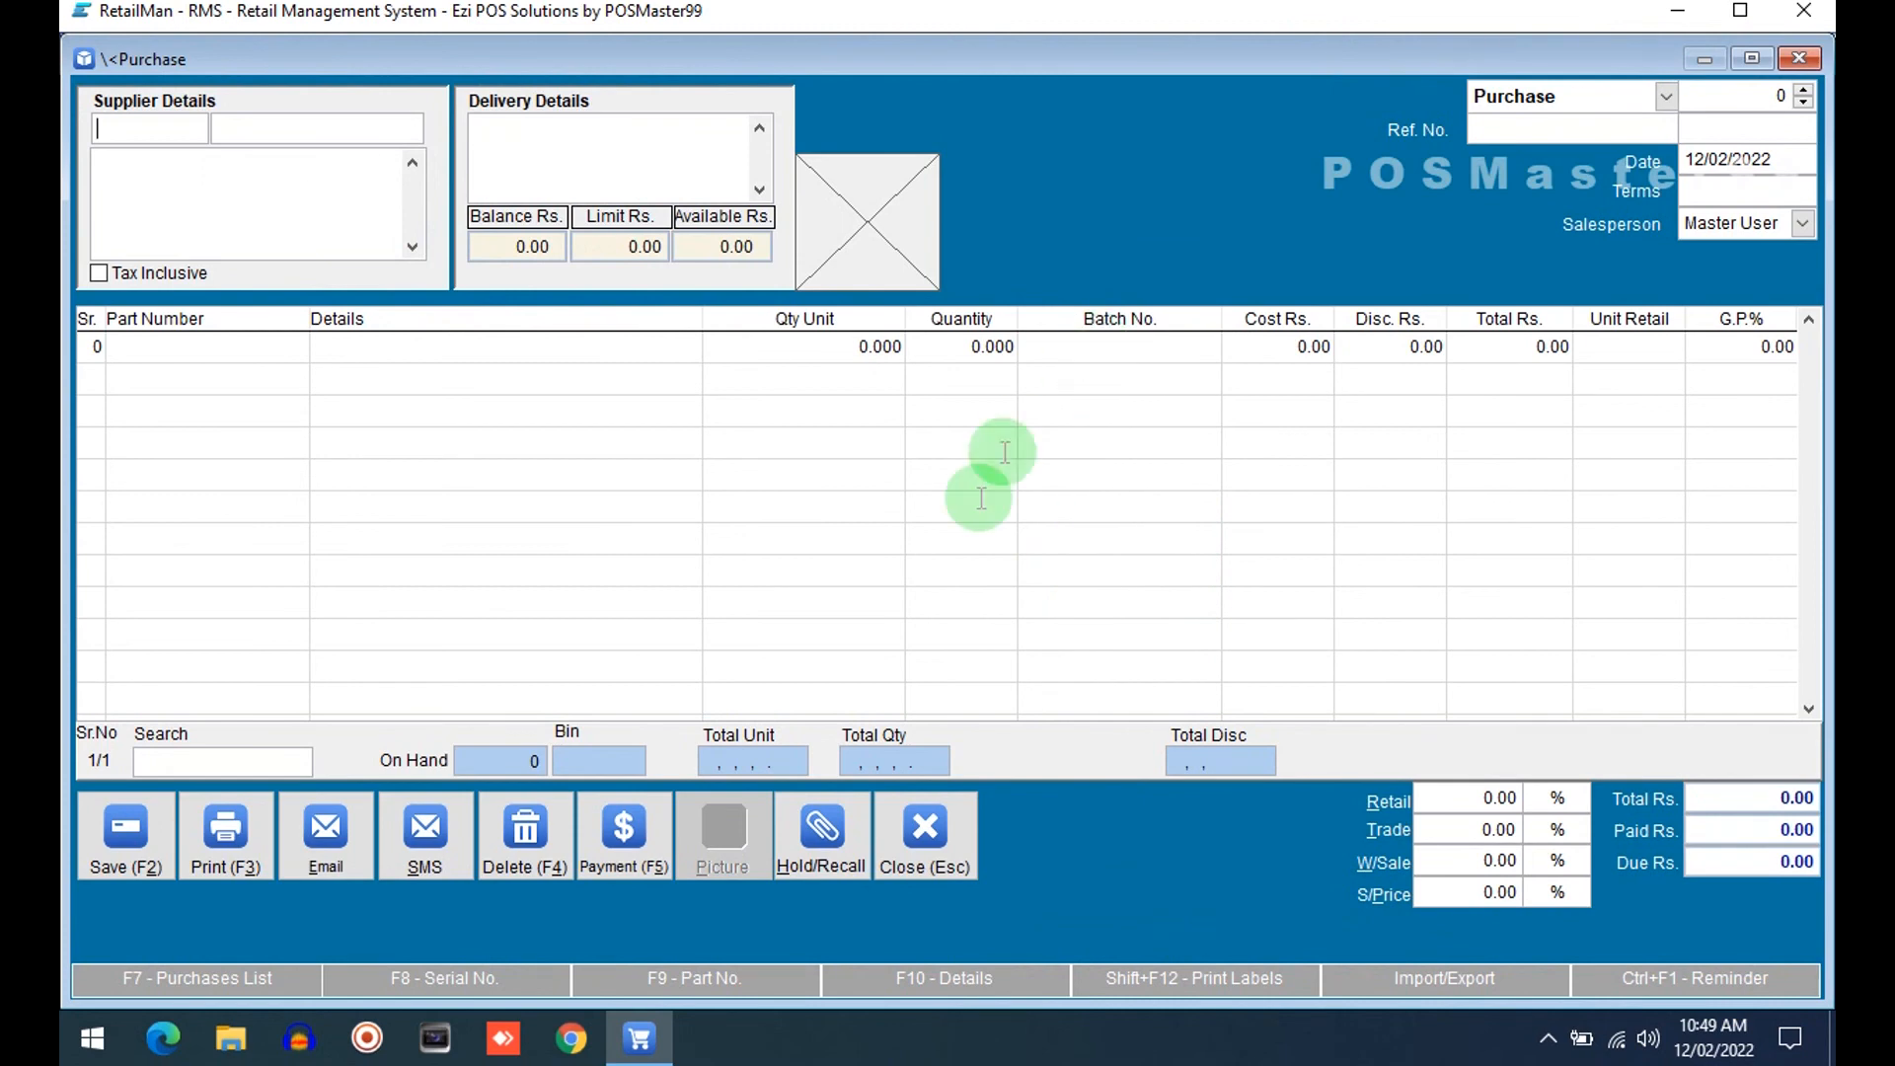
click(926, 831)
click(620, 686)
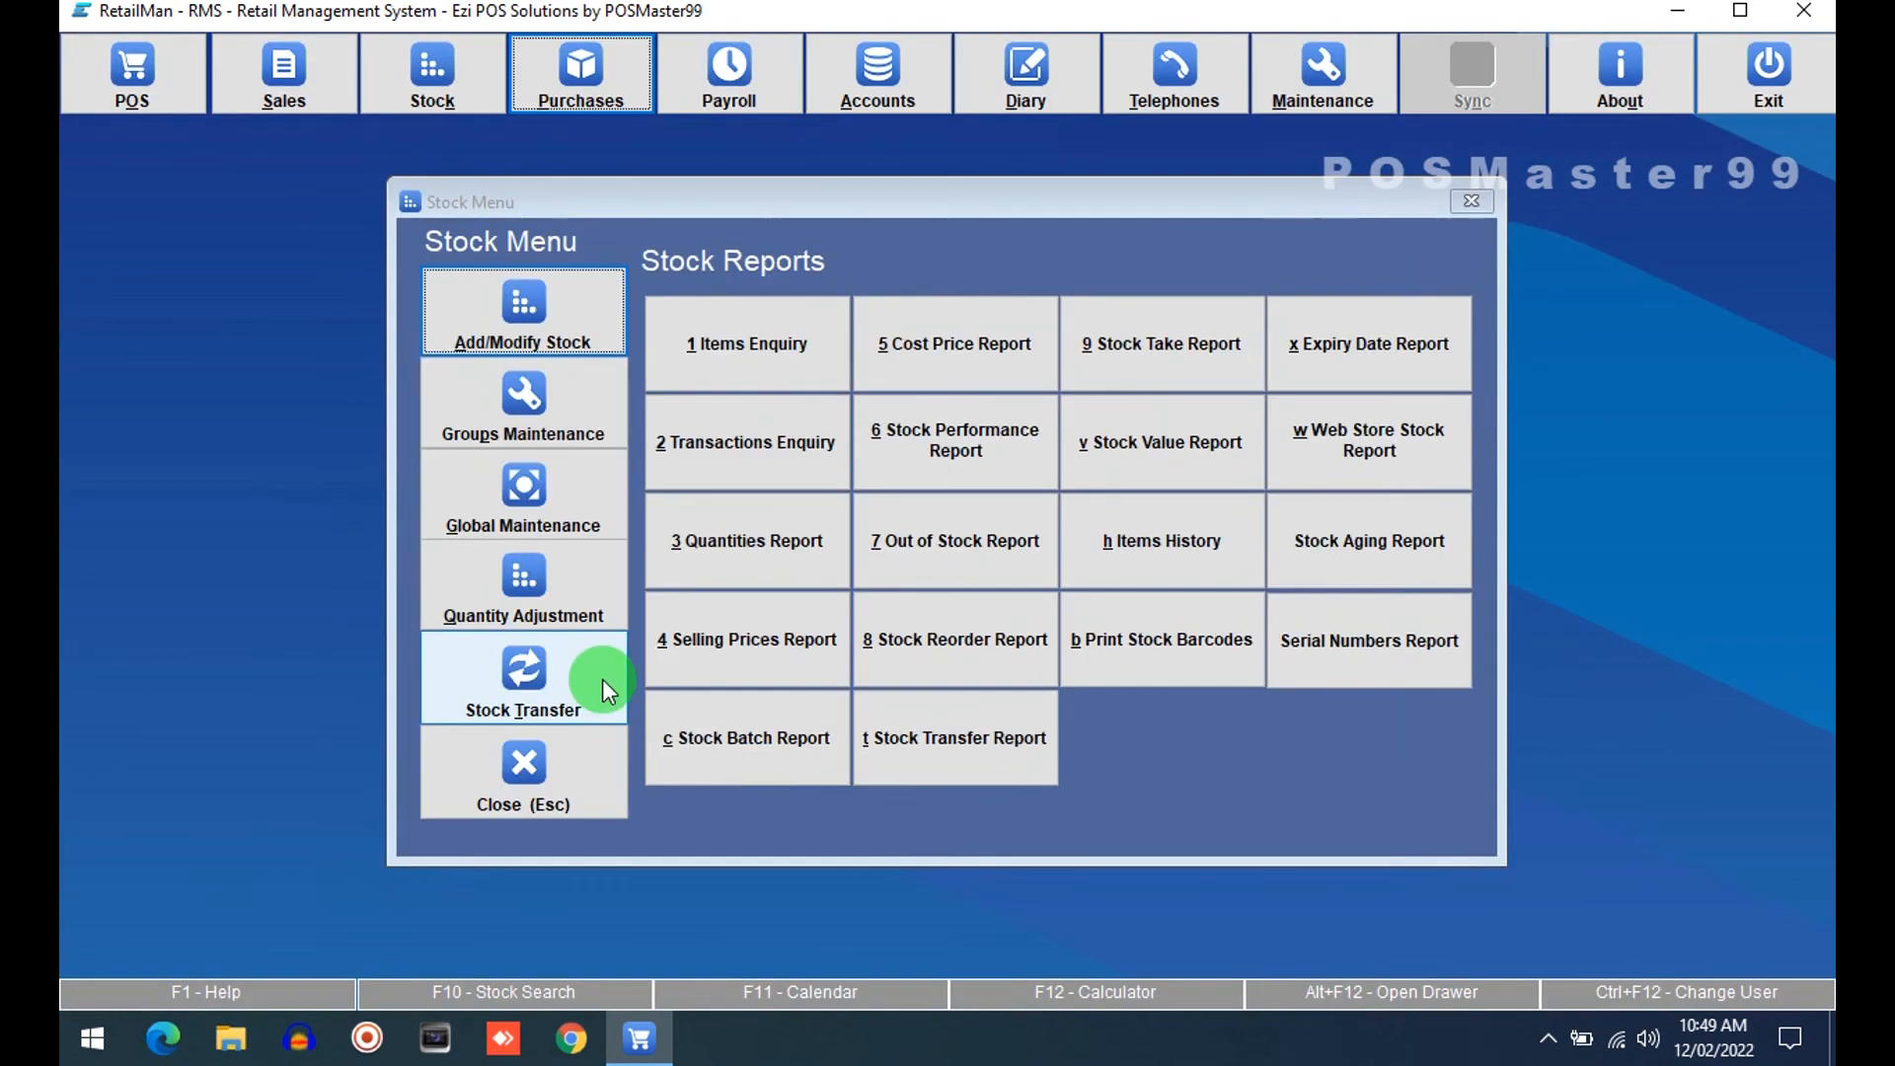
click(545, 758)
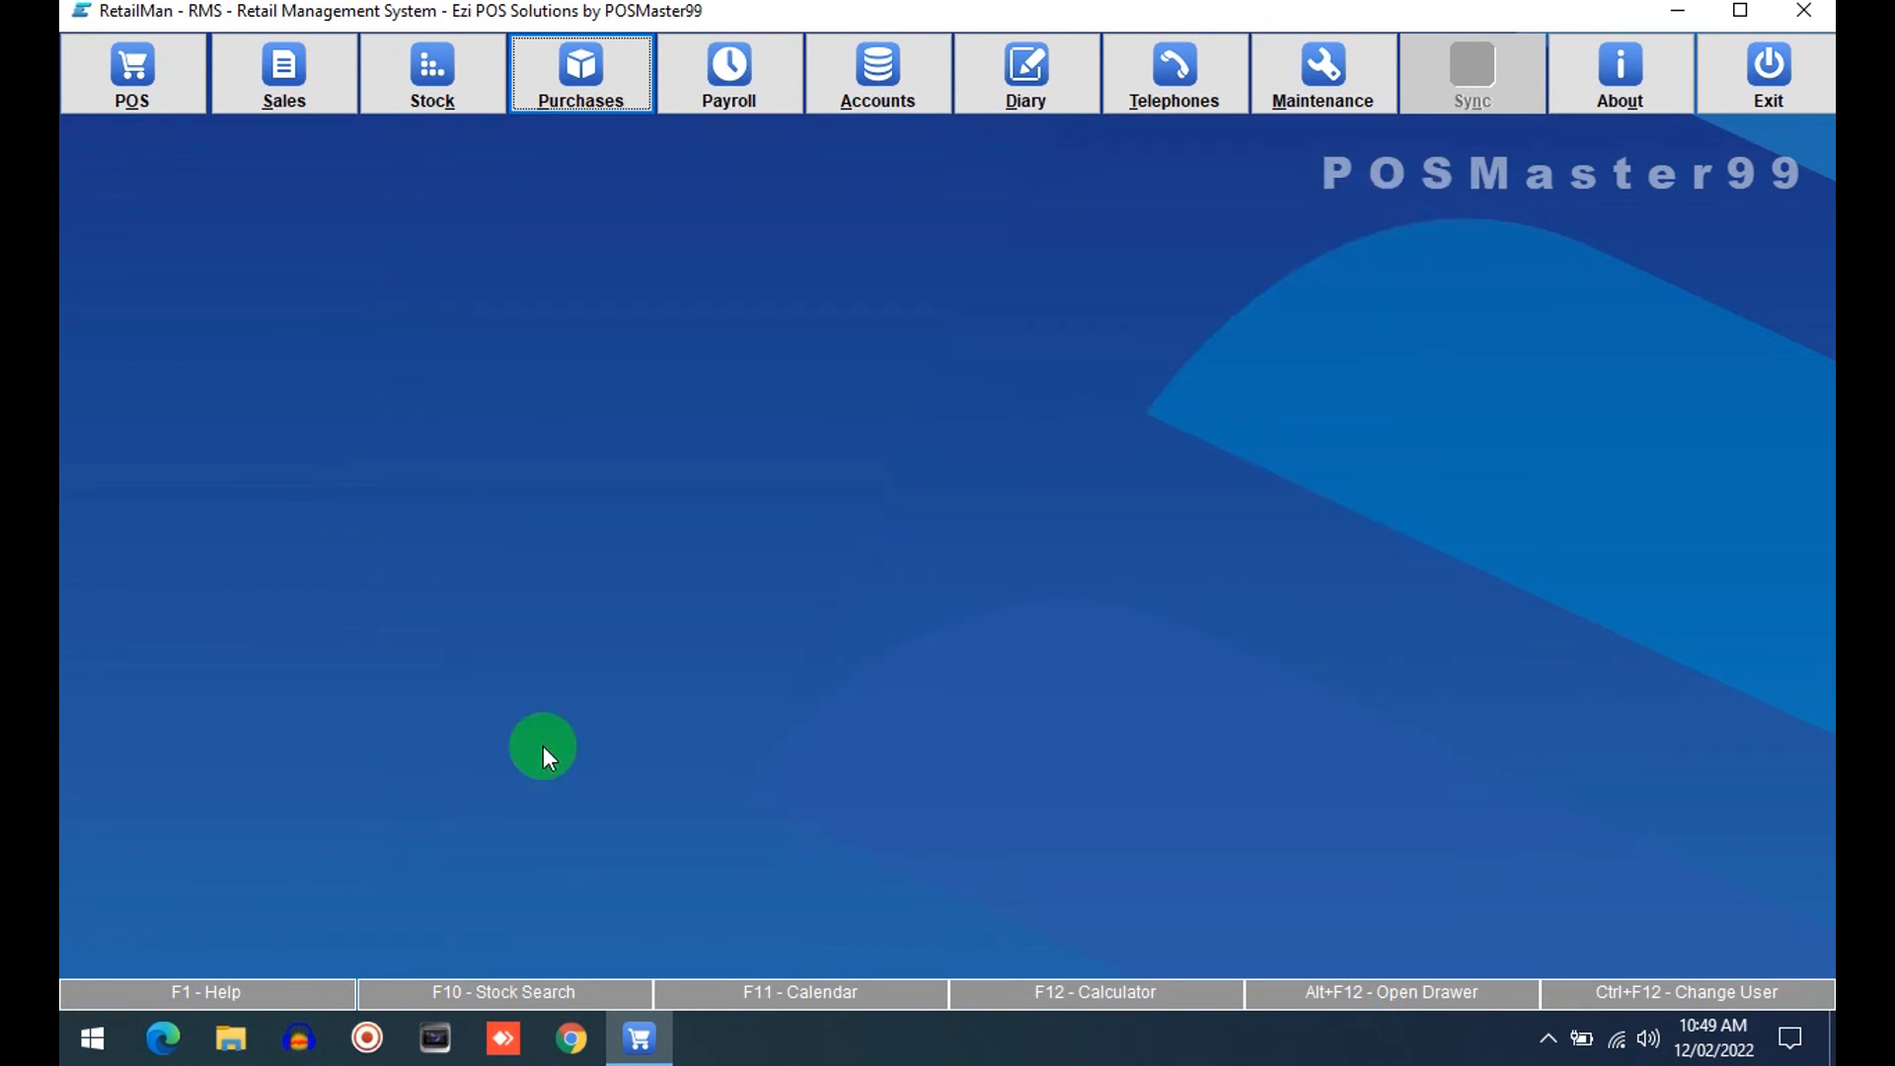